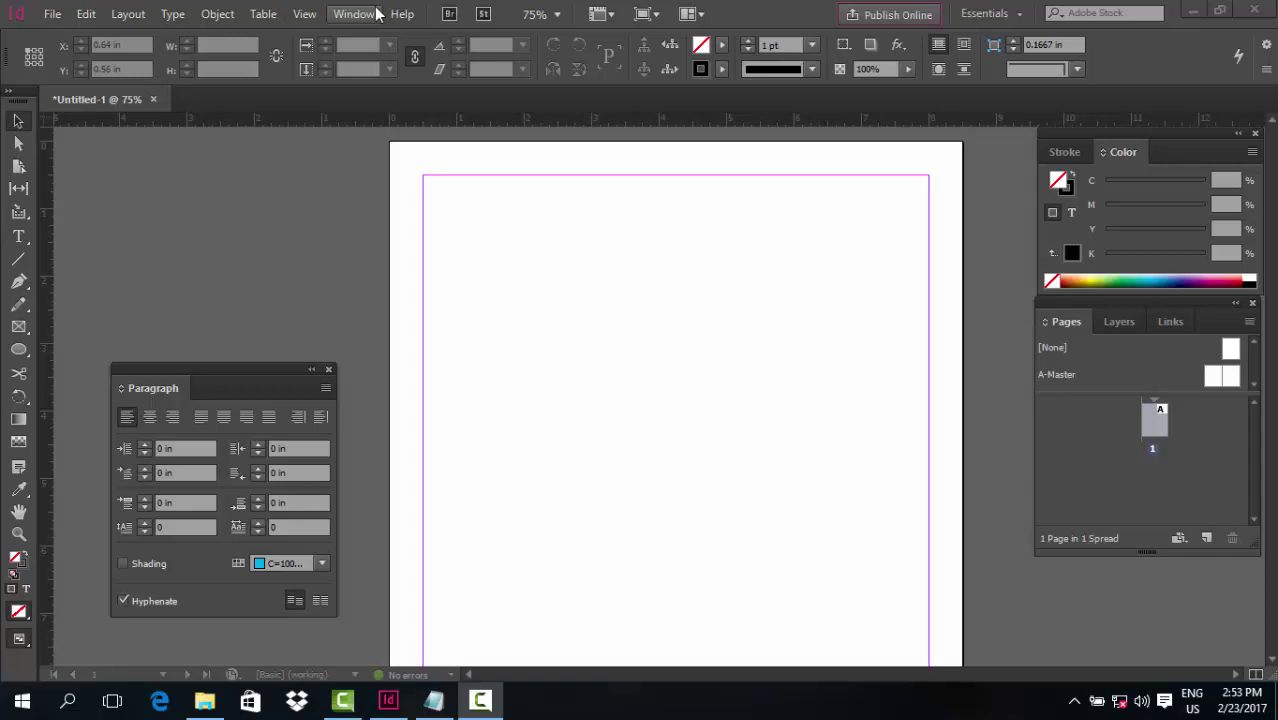
Open the Pathfinder panel from Window > Object & Layout and float it as its own panel
click(360, 16)
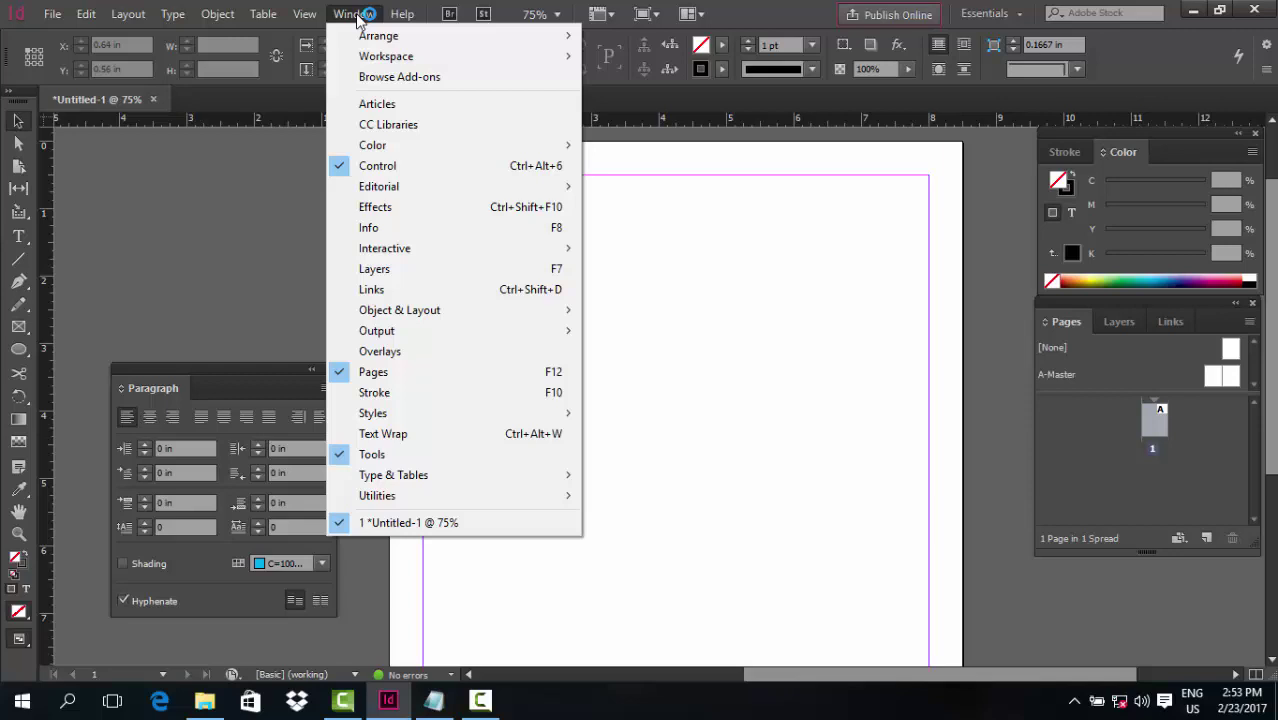
mouse_move(530, 312)
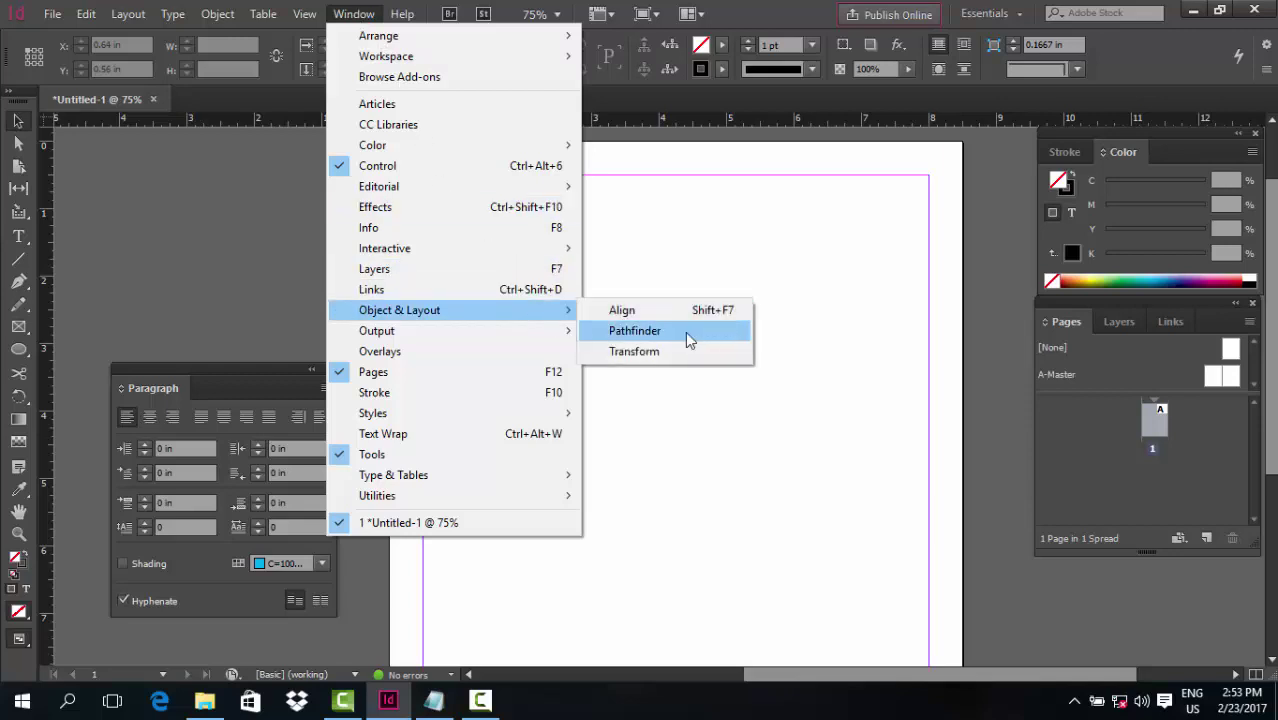
click(685, 331)
drag(163, 216, 225, 149)
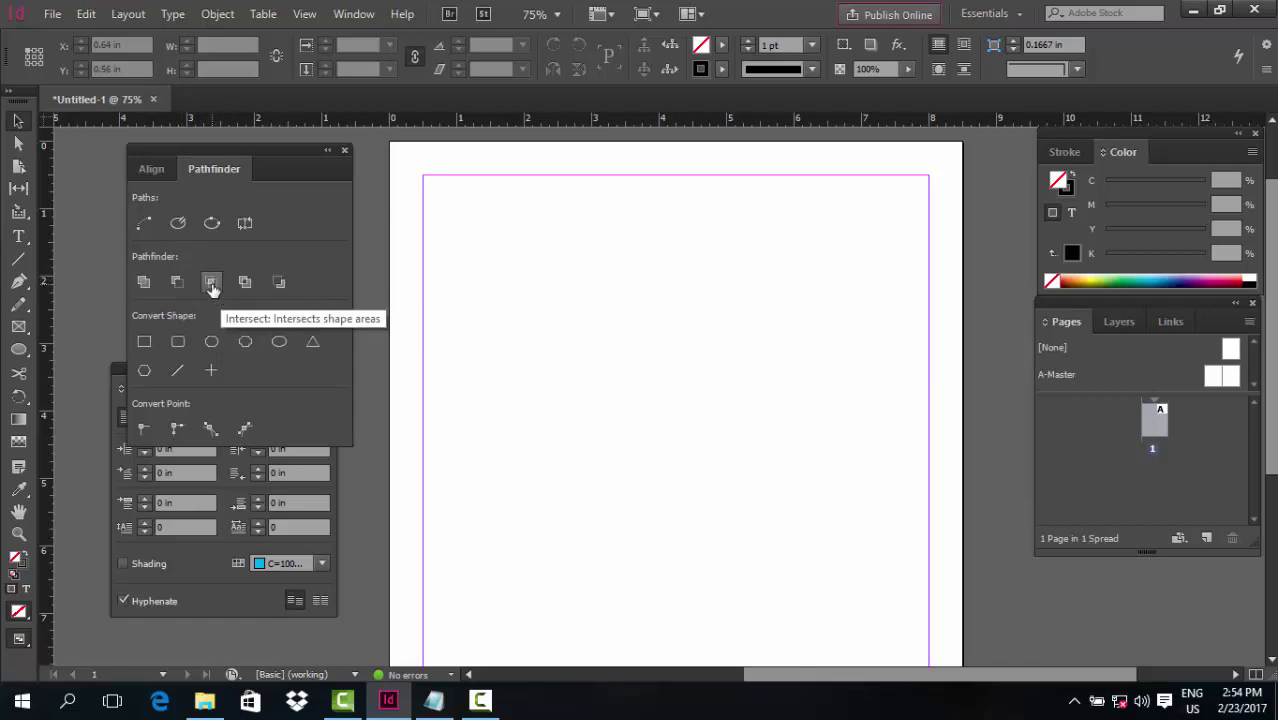
Draw a circle near the top of the page and fill it magenta
click(475, 290)
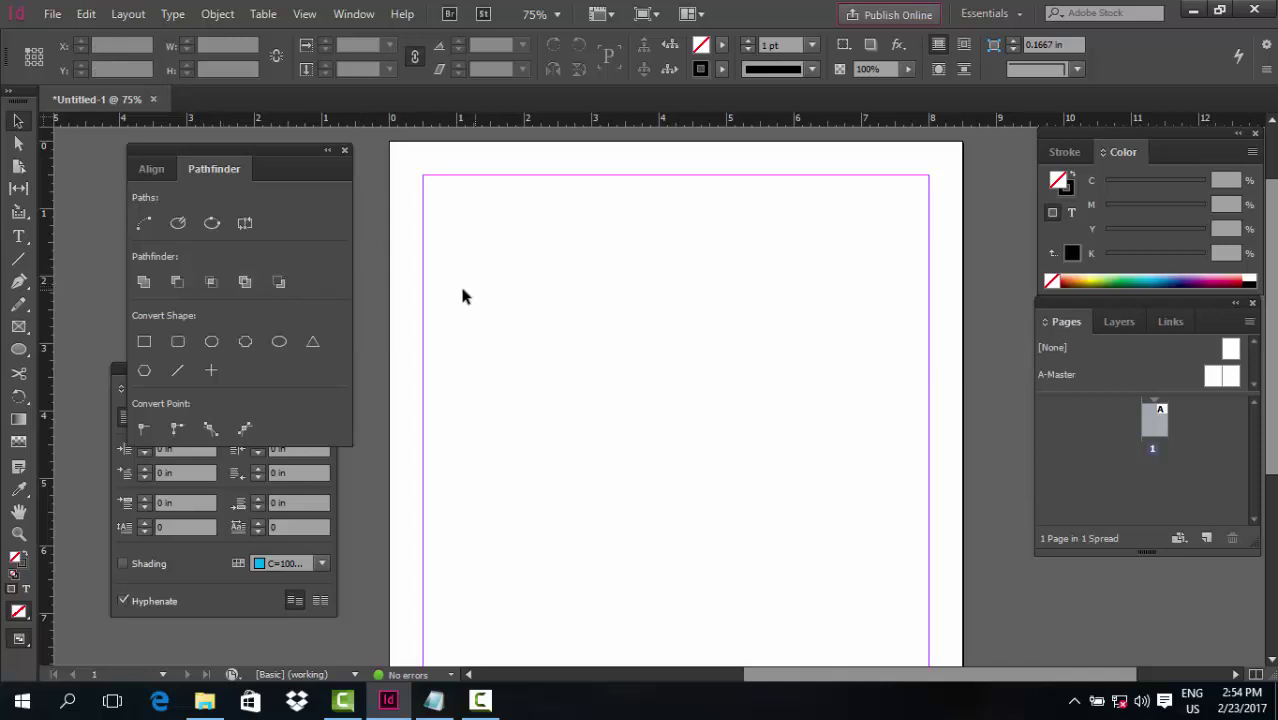
click(19, 349)
drag(531, 203, 722, 414)
click(722, 45)
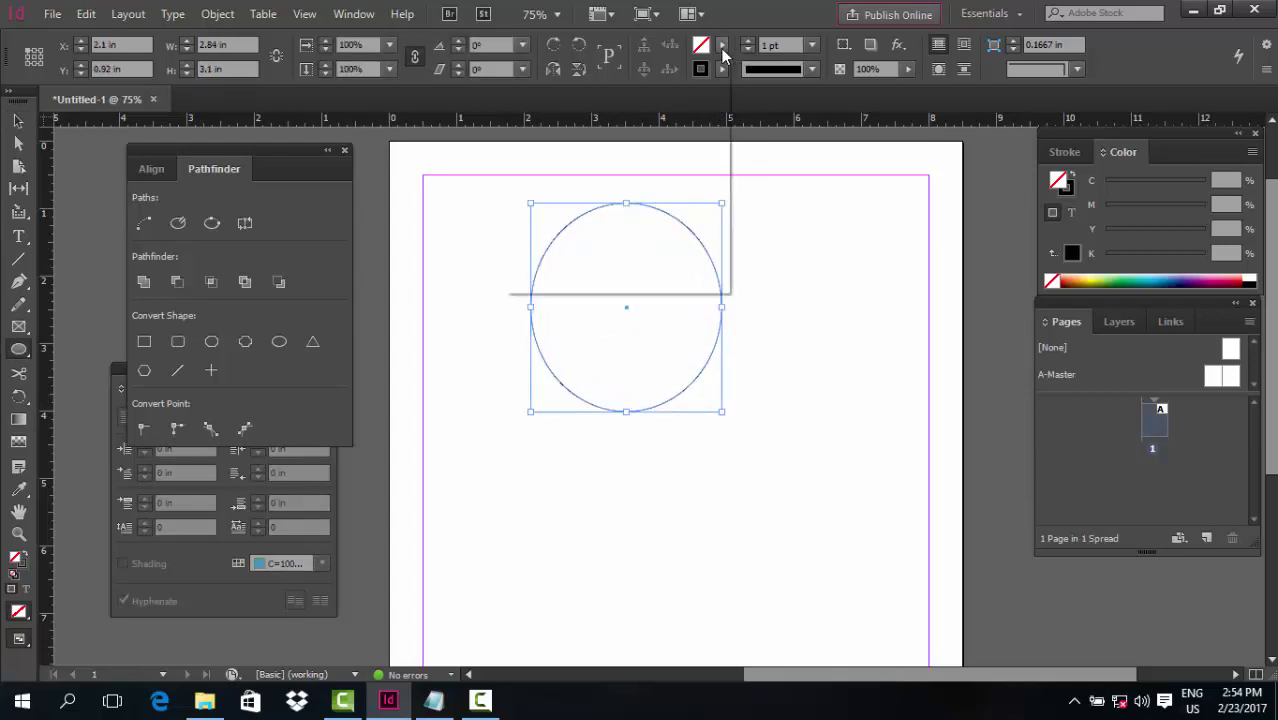
click(575, 195)
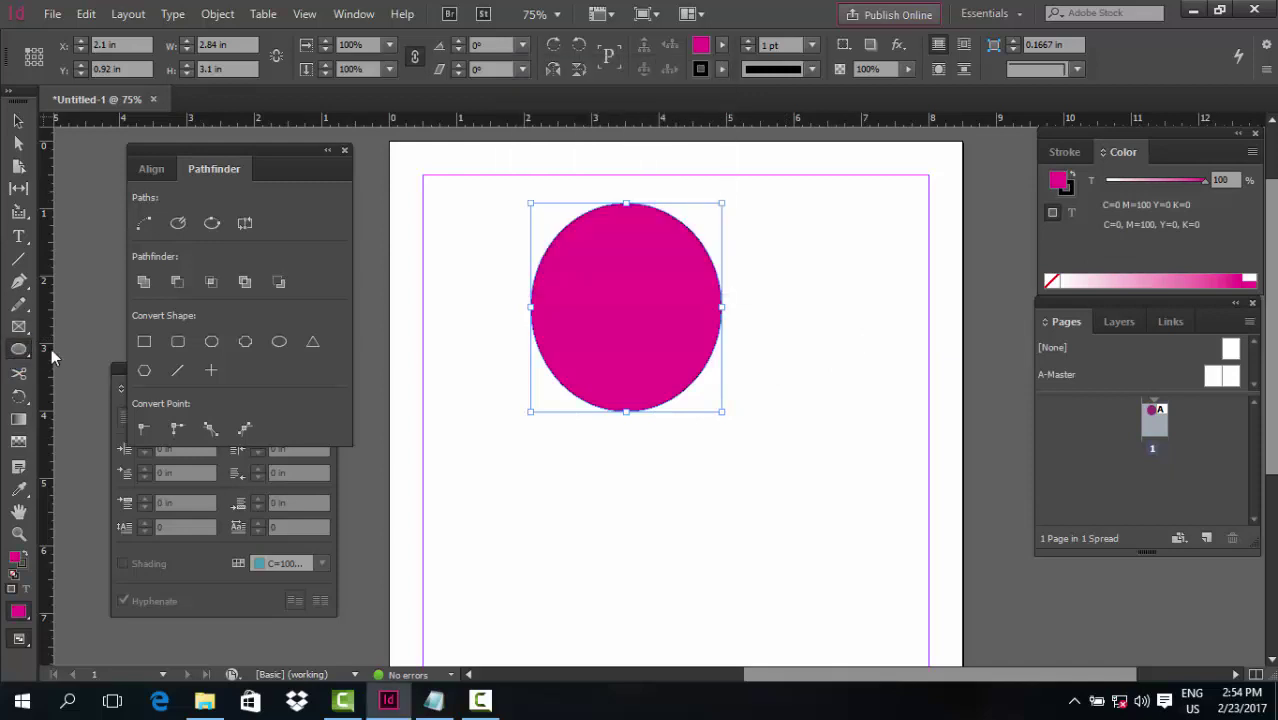
Draw a yellow-filled square overlapping the circle's lower right, then deselect it
drag(22, 349, 90, 350)
mouse_move(831, 350)
mouse_down()
mouse_move(616, 508)
mouse_move(622, 575)
mouse_up()
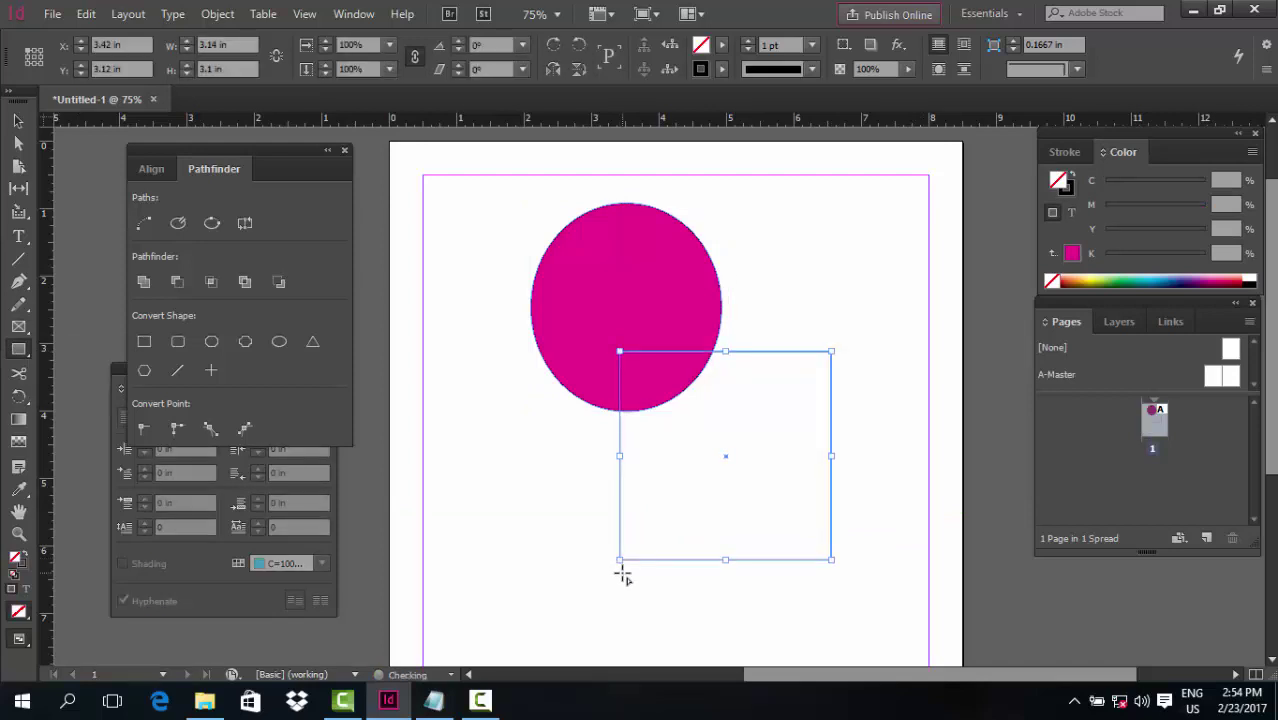
click(722, 45)
click(568, 216)
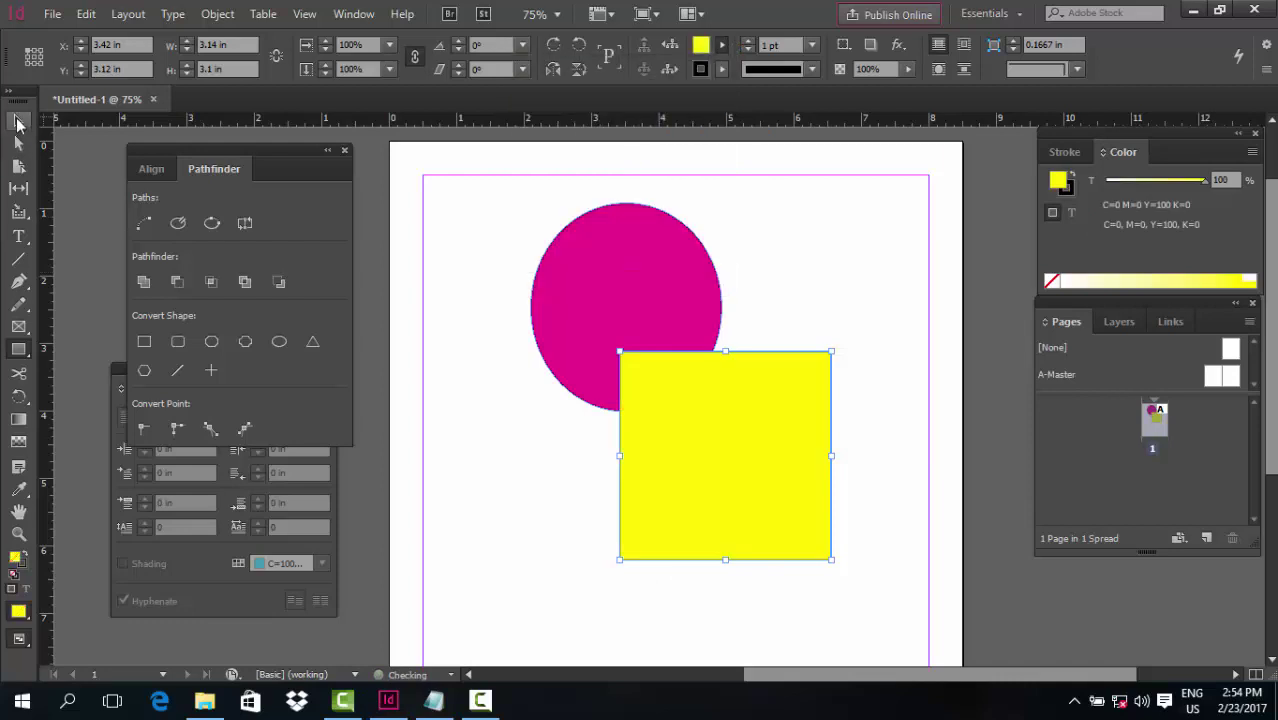
key(ctrl+shift+a)
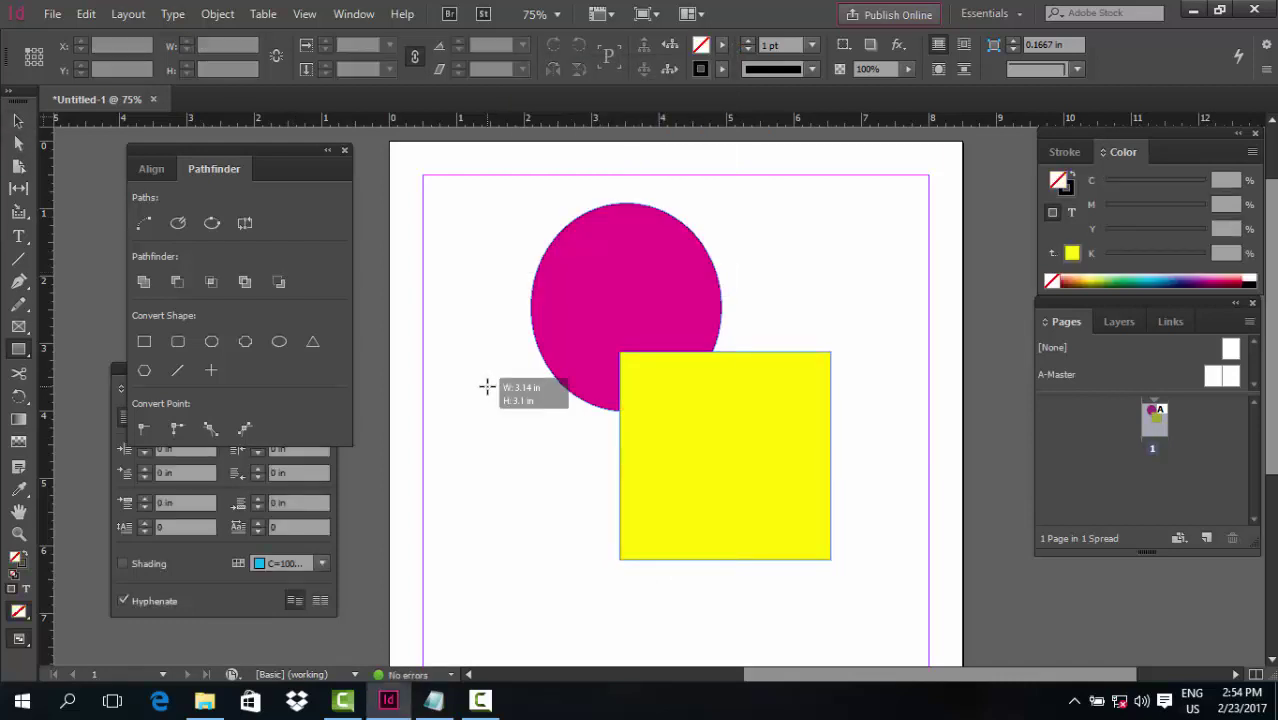
key(v)
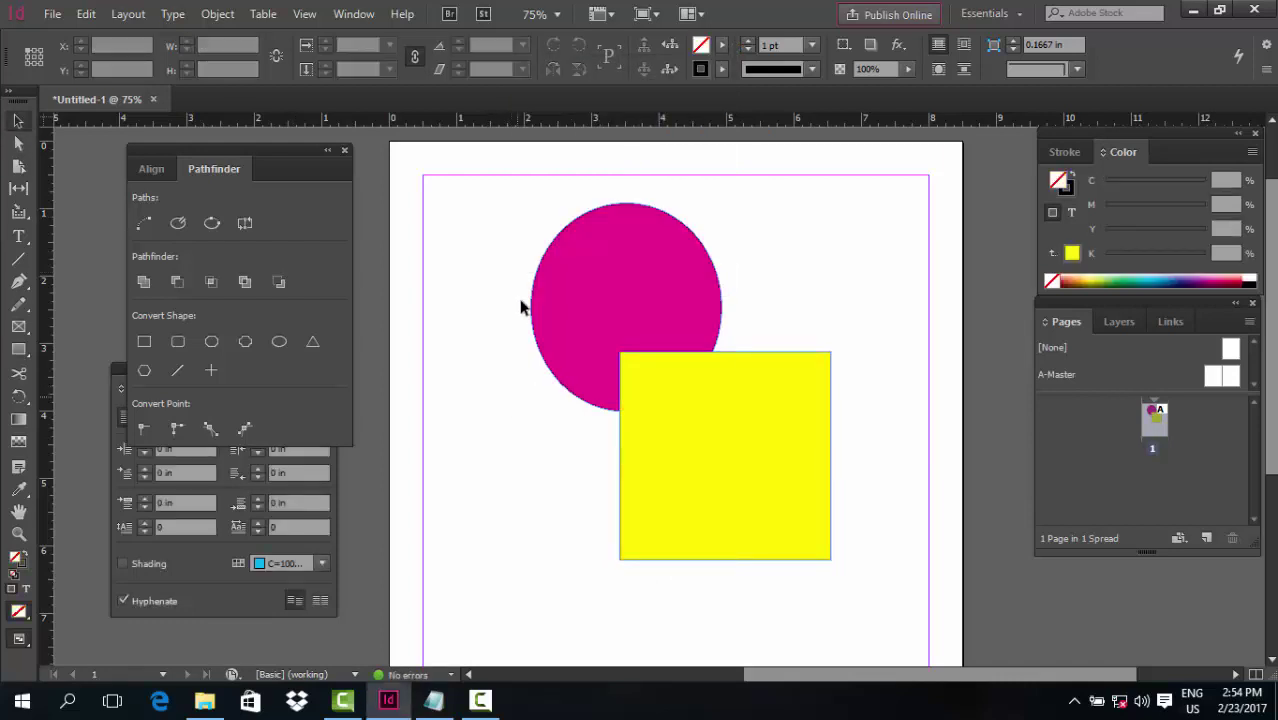
drag(522, 258, 720, 466)
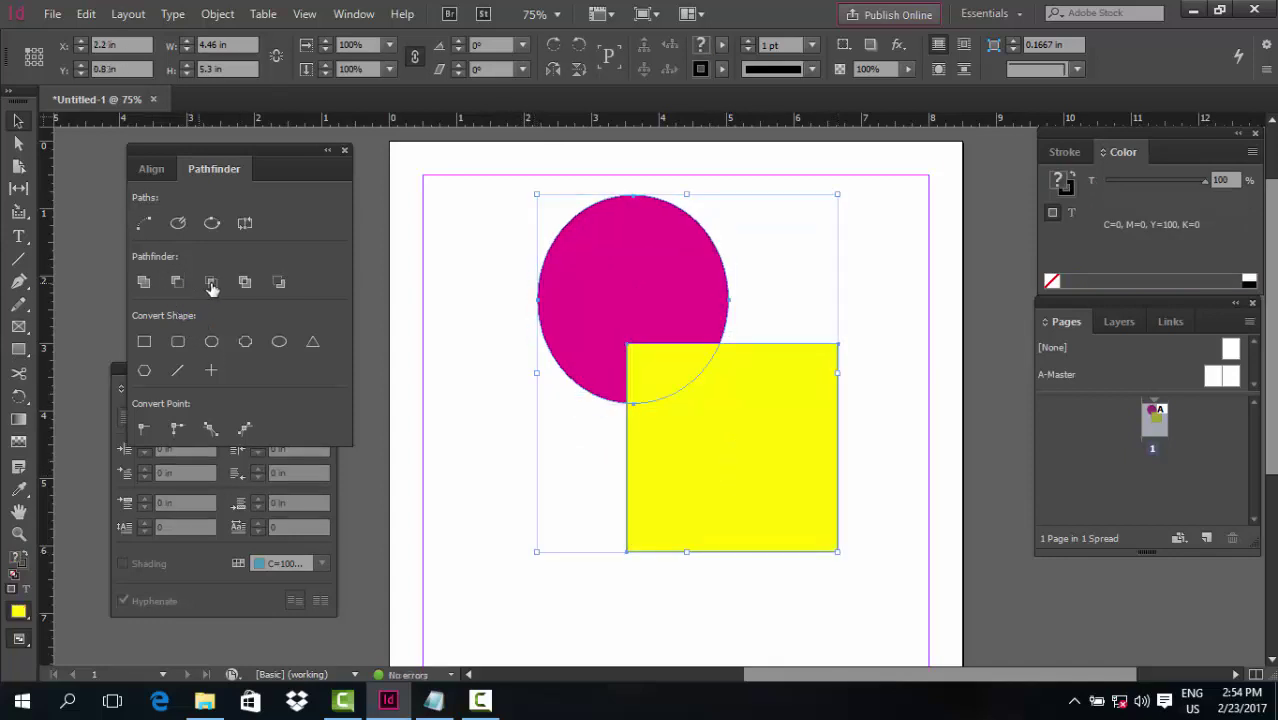
click(483, 342)
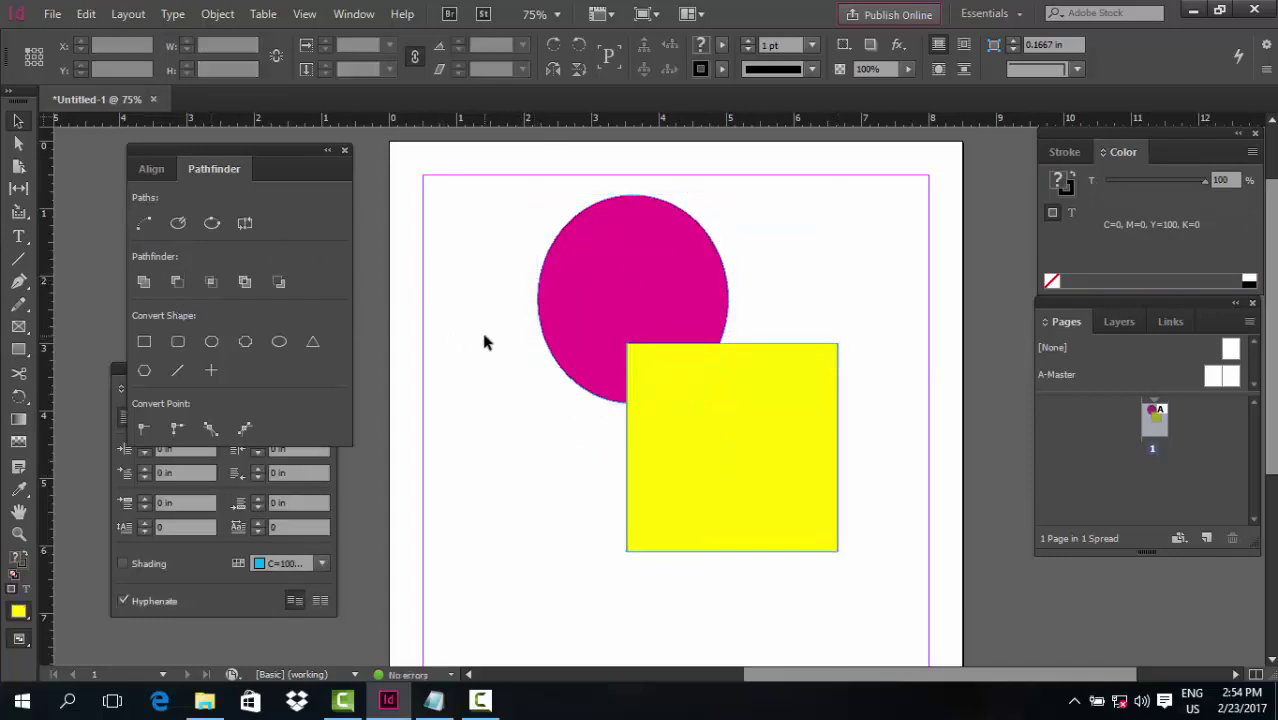
drag(466, 234, 729, 514)
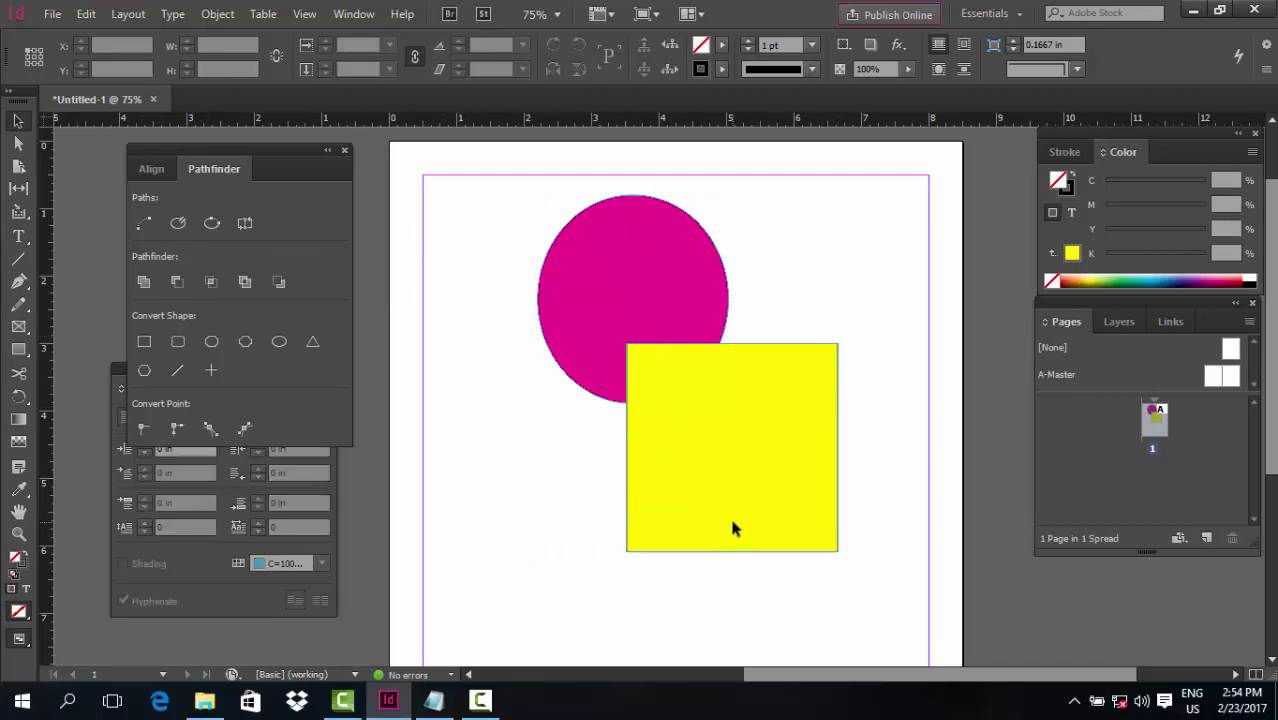
click(144, 283)
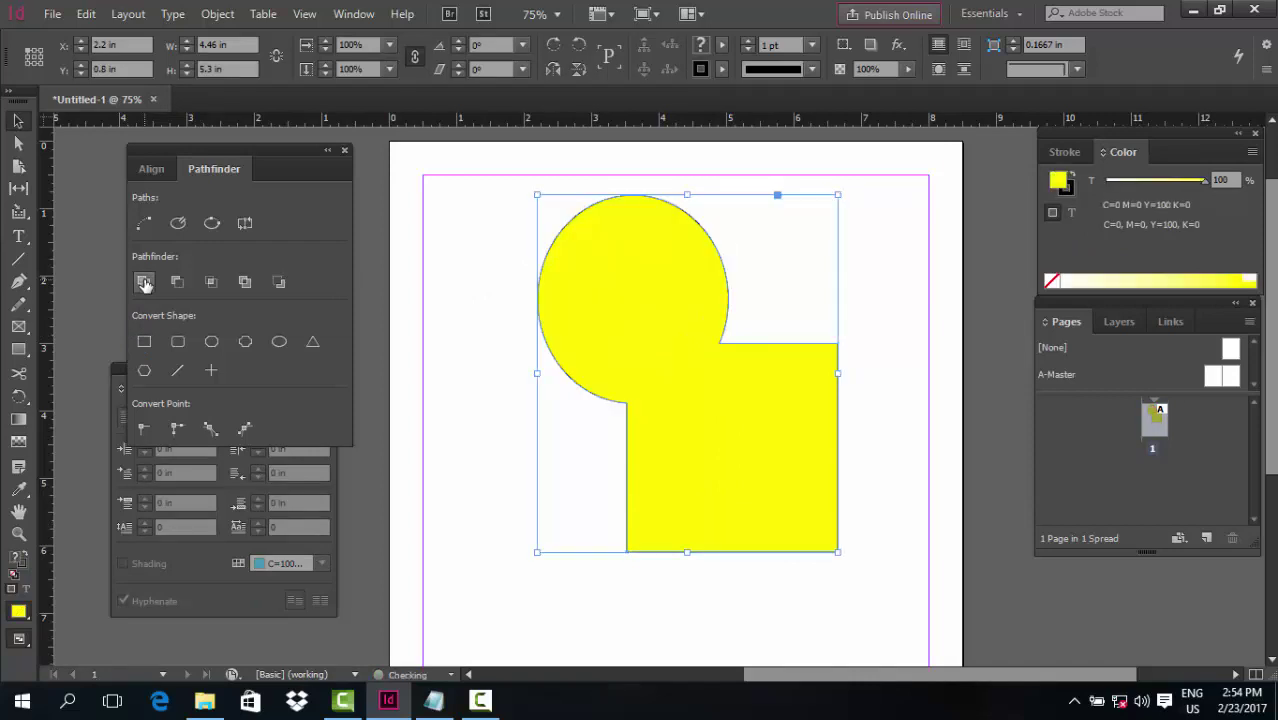
click(493, 422)
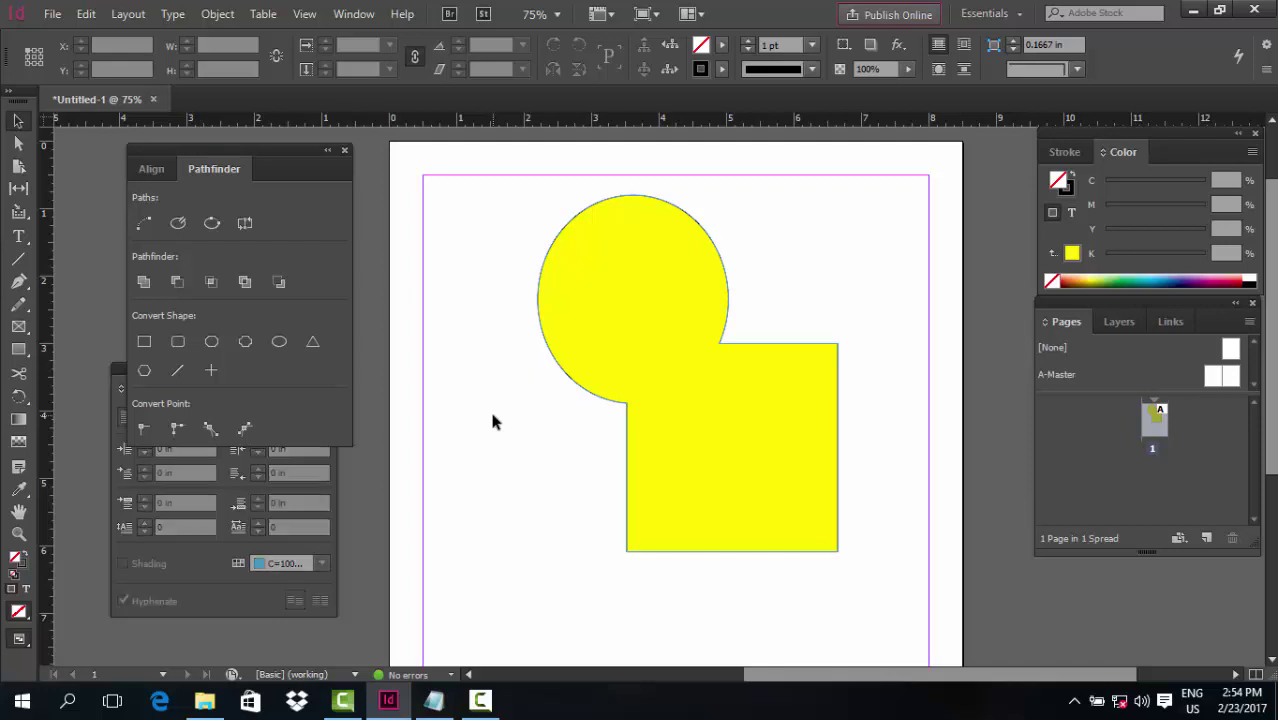
key(ctrl+z)
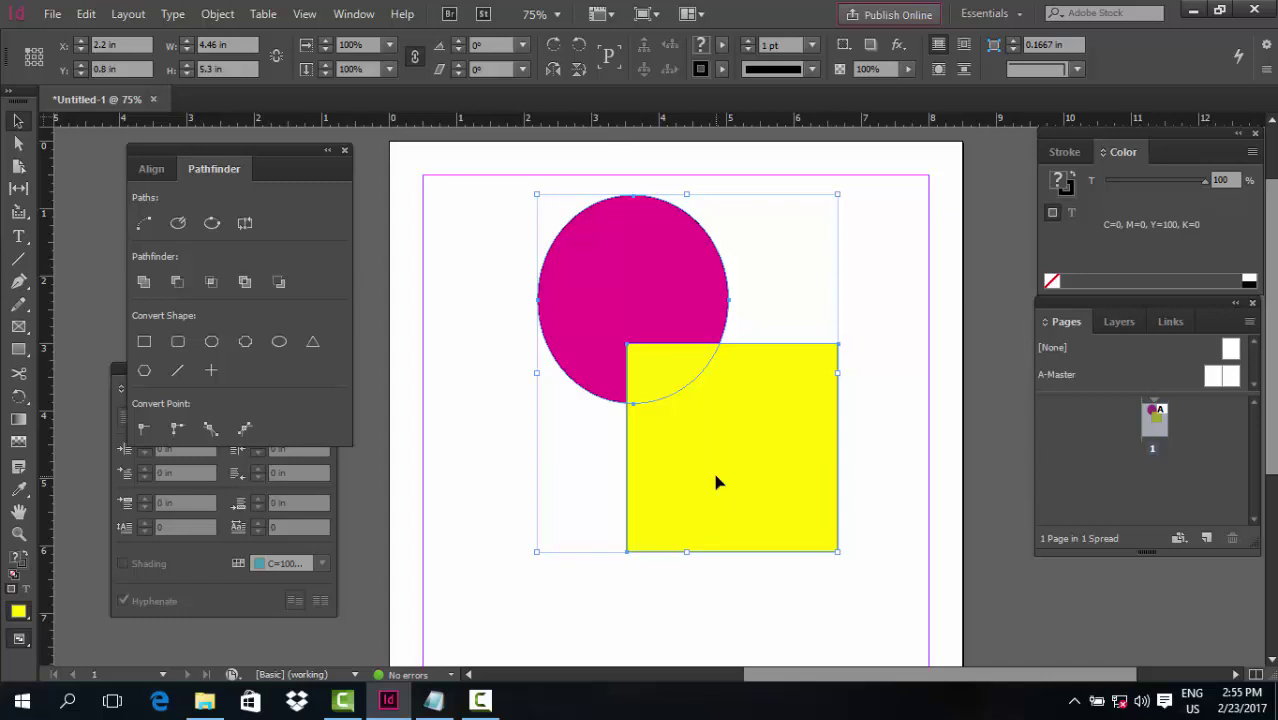
Try Pathfinder Subtract on both shapes, undo it, then delete the yellow square
click(488, 372)
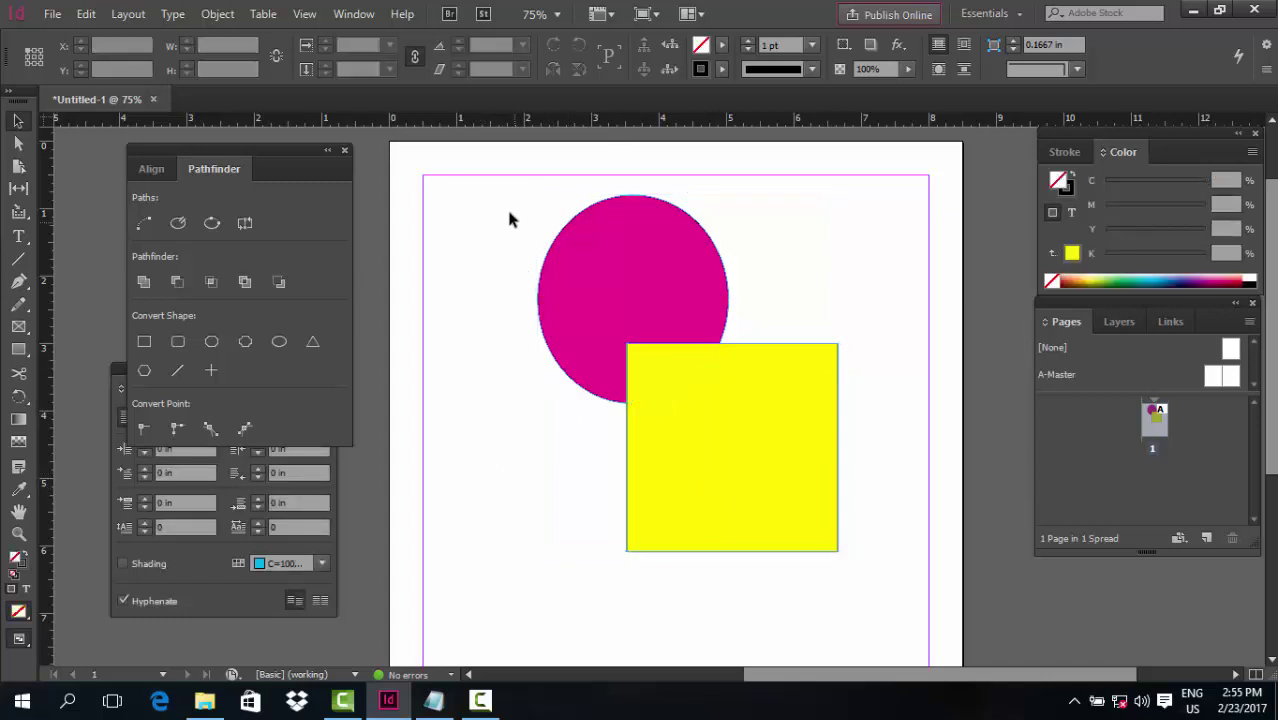
drag(509, 218, 722, 485)
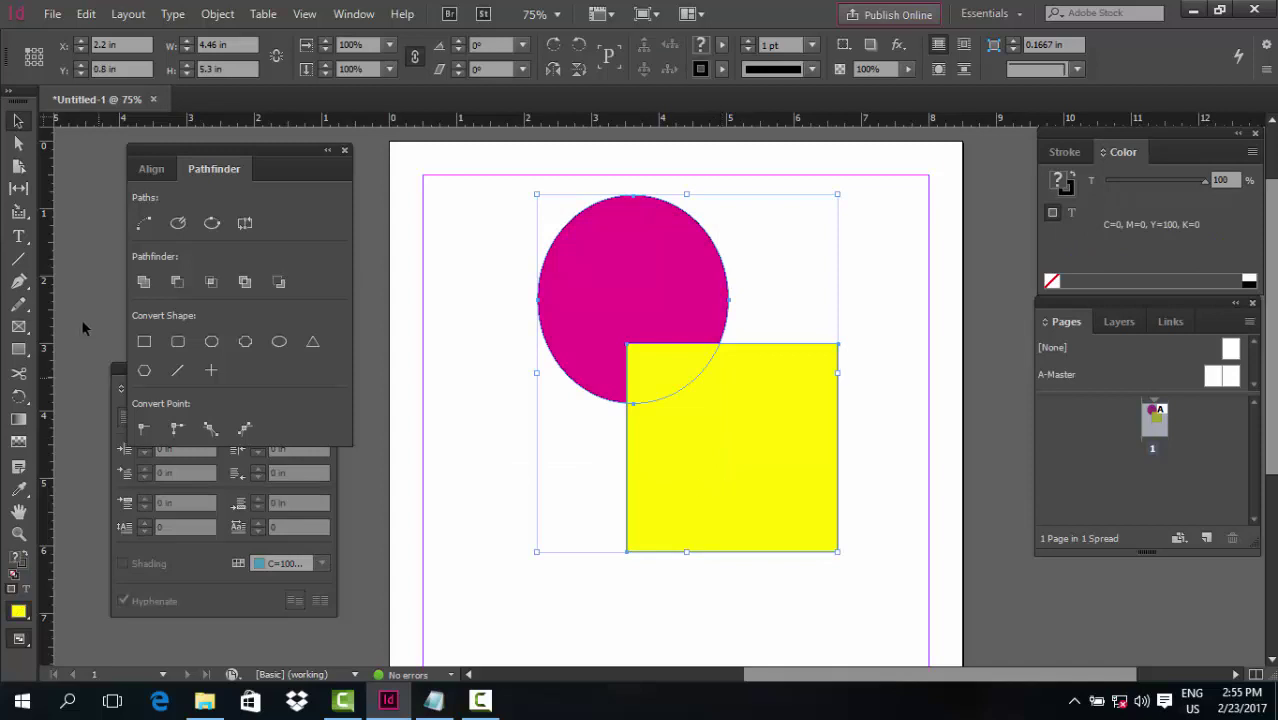
click(178, 283)
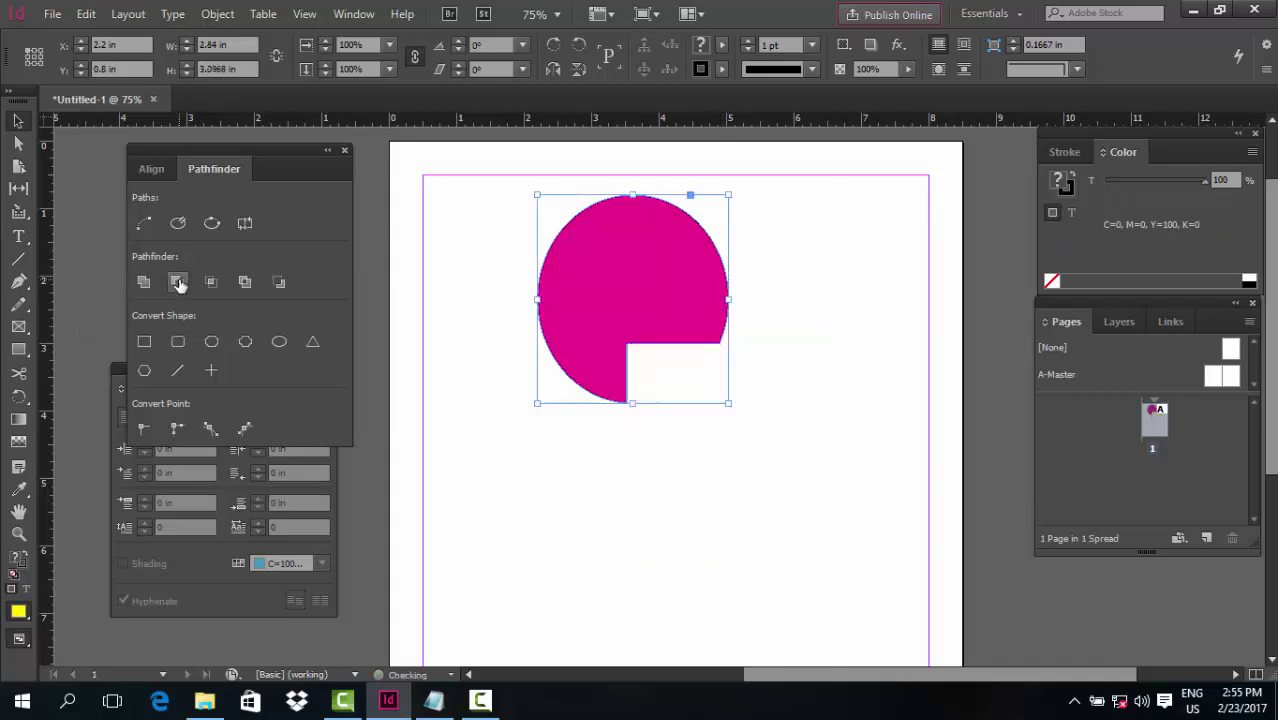
click(450, 456)
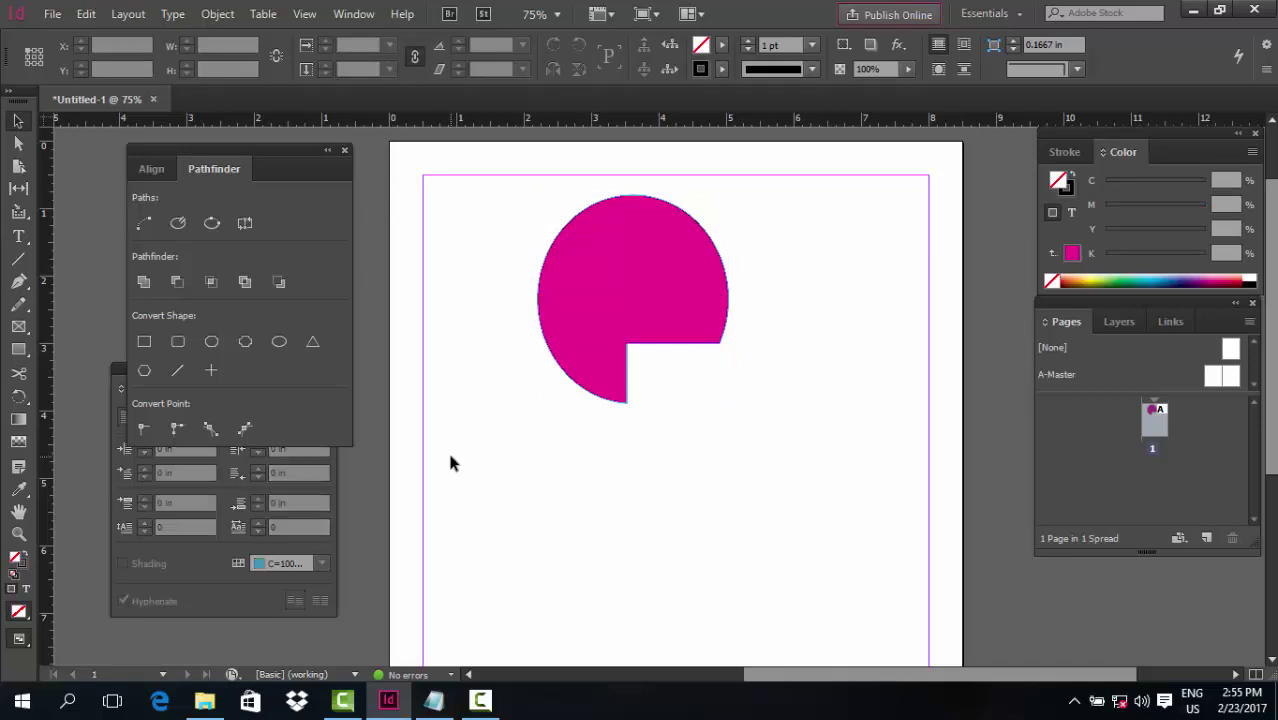
key(ctrl+z)
click(683, 493)
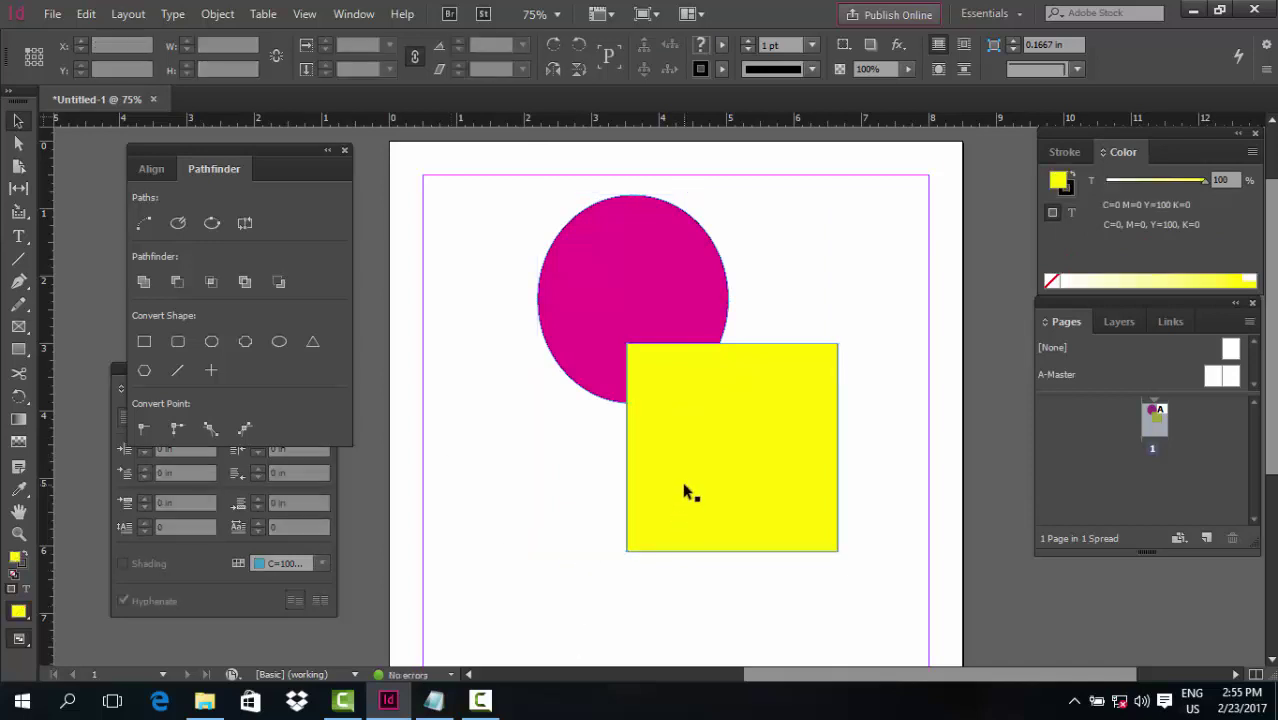
key(Delete)
click(633, 298)
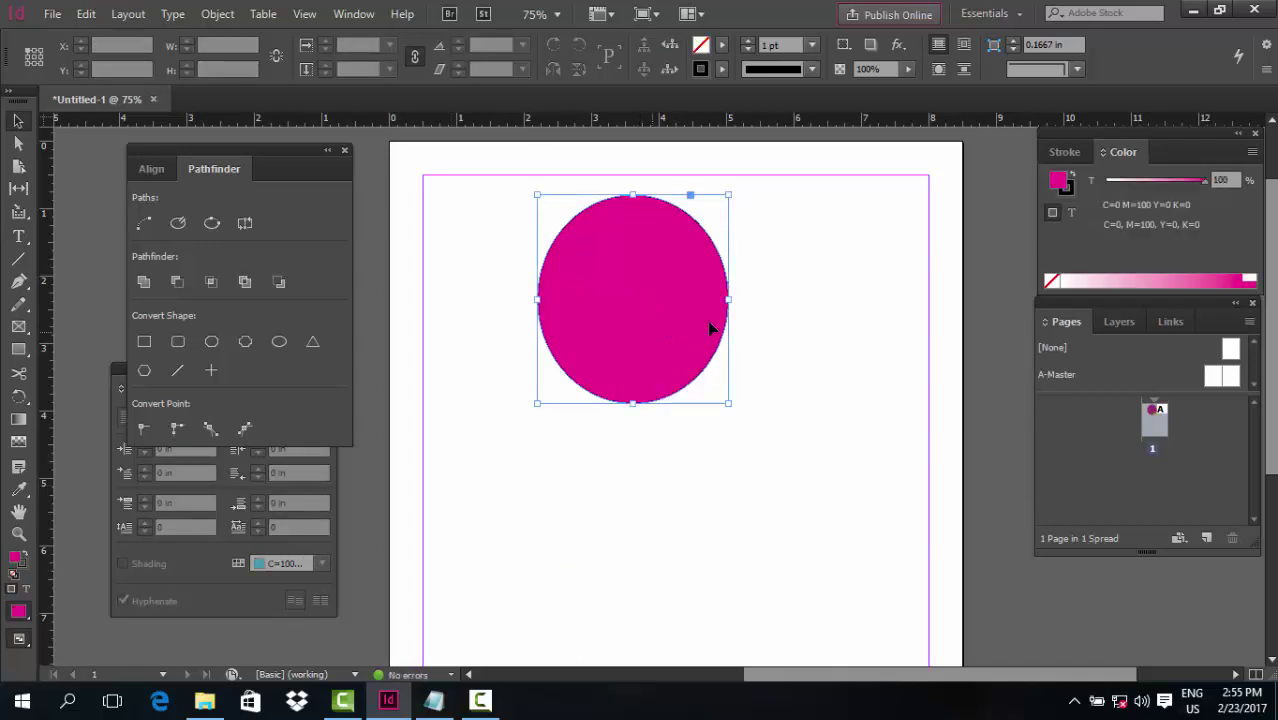
Intersect the circle with an overlapping Alt-dragged copy to form a lens, then delete the lens
drag(713, 326, 694, 347)
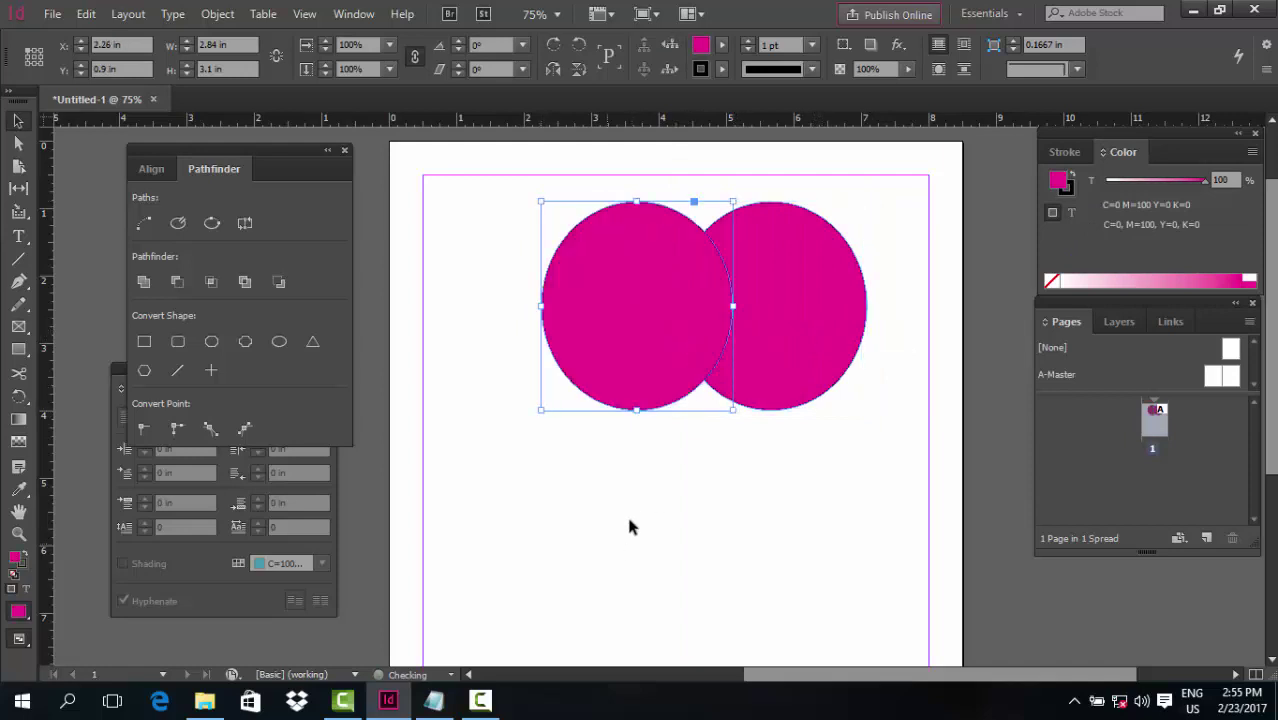
shift+click(785, 296)
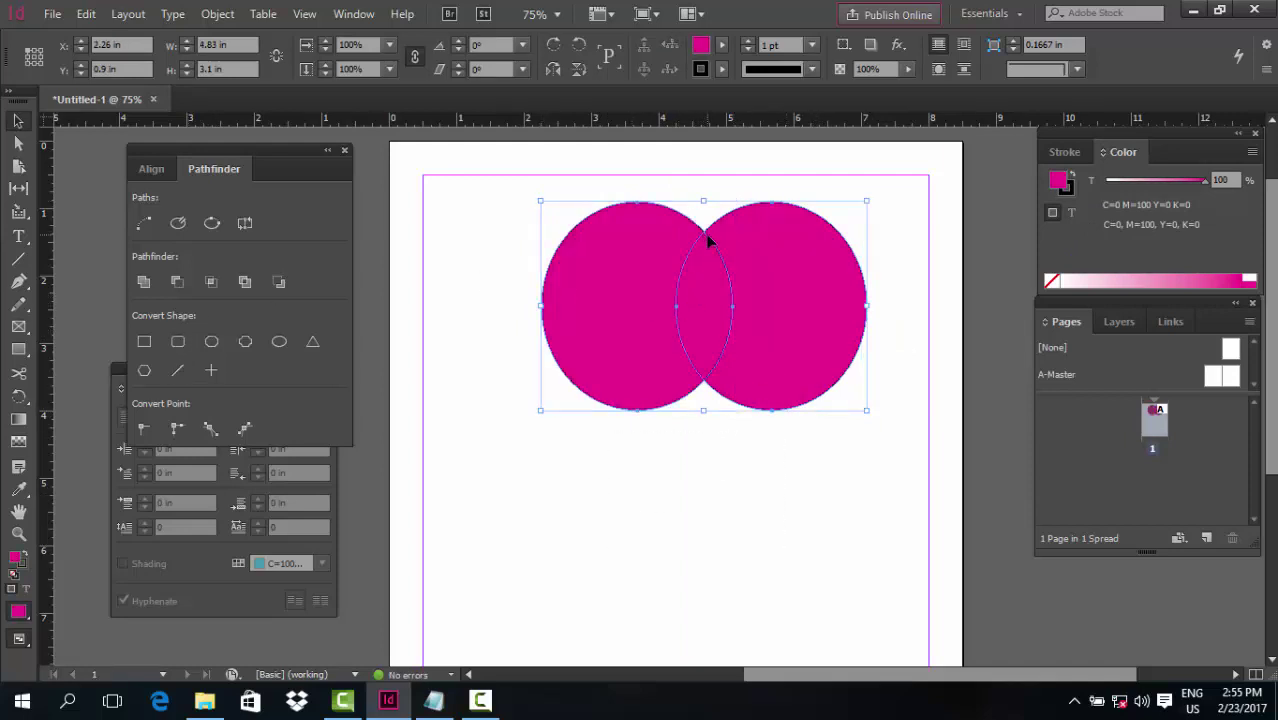
click(210, 283)
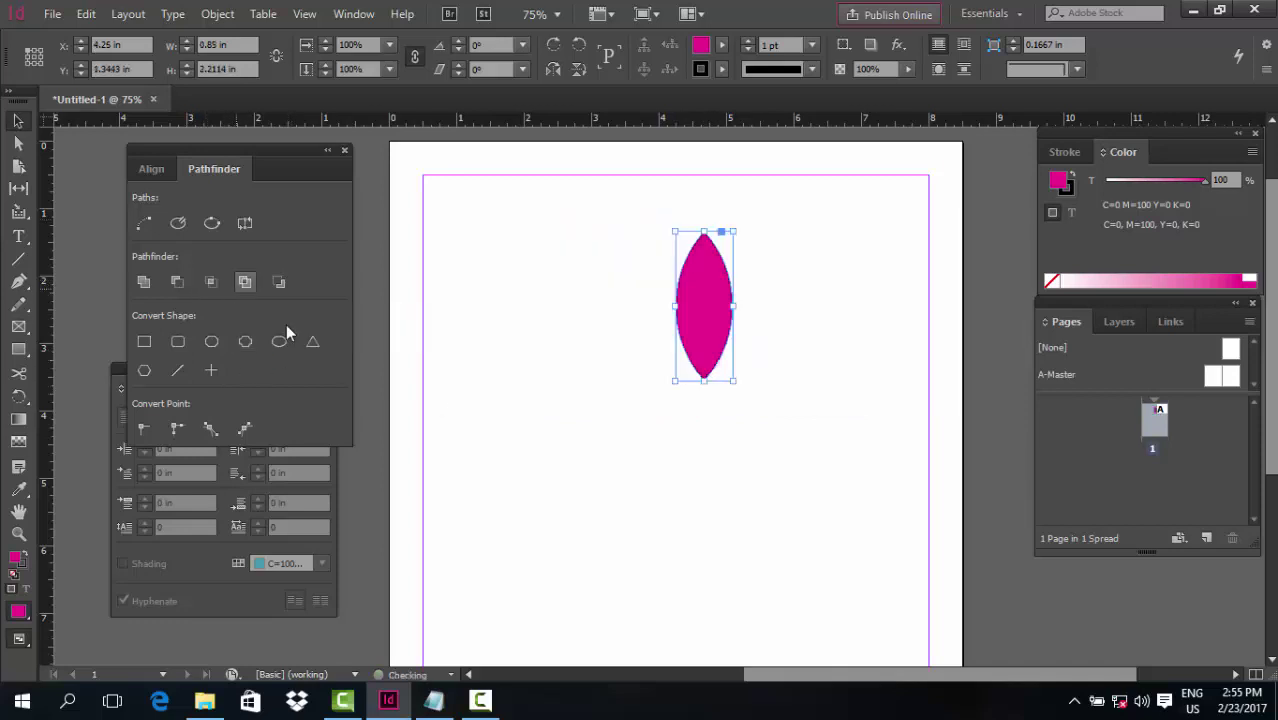
click(614, 437)
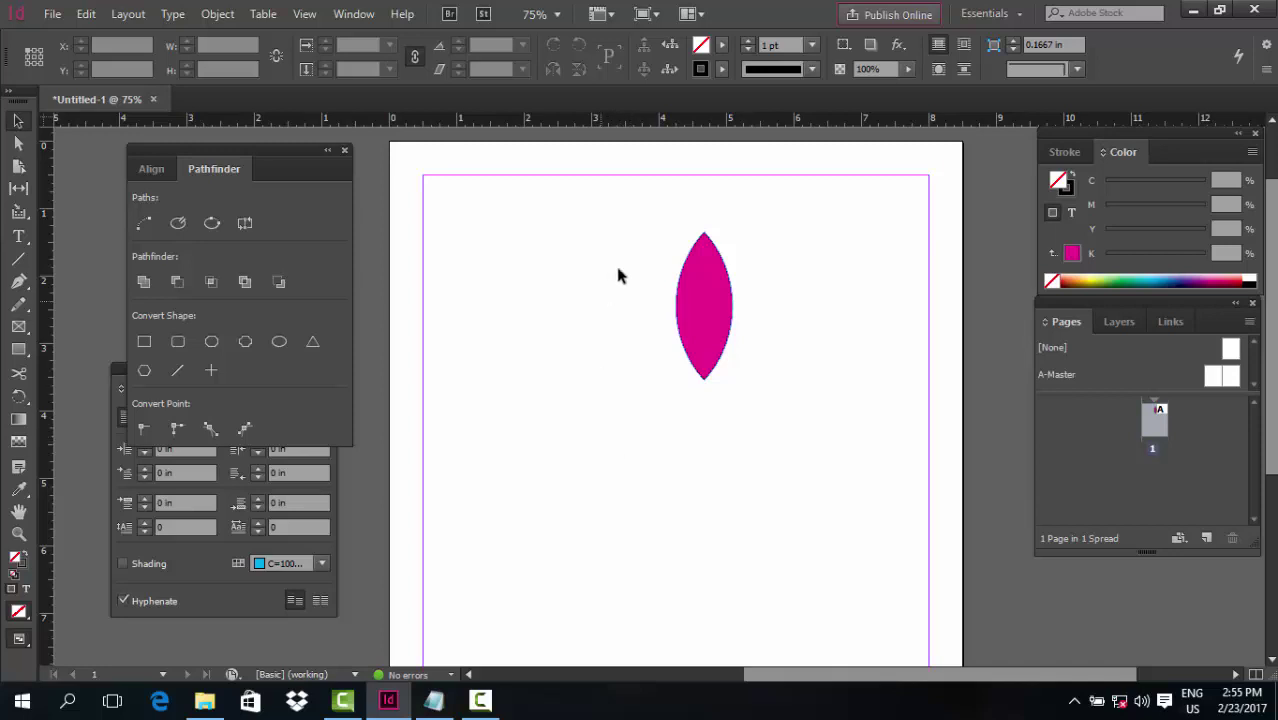
click(720, 366)
key(Delete)
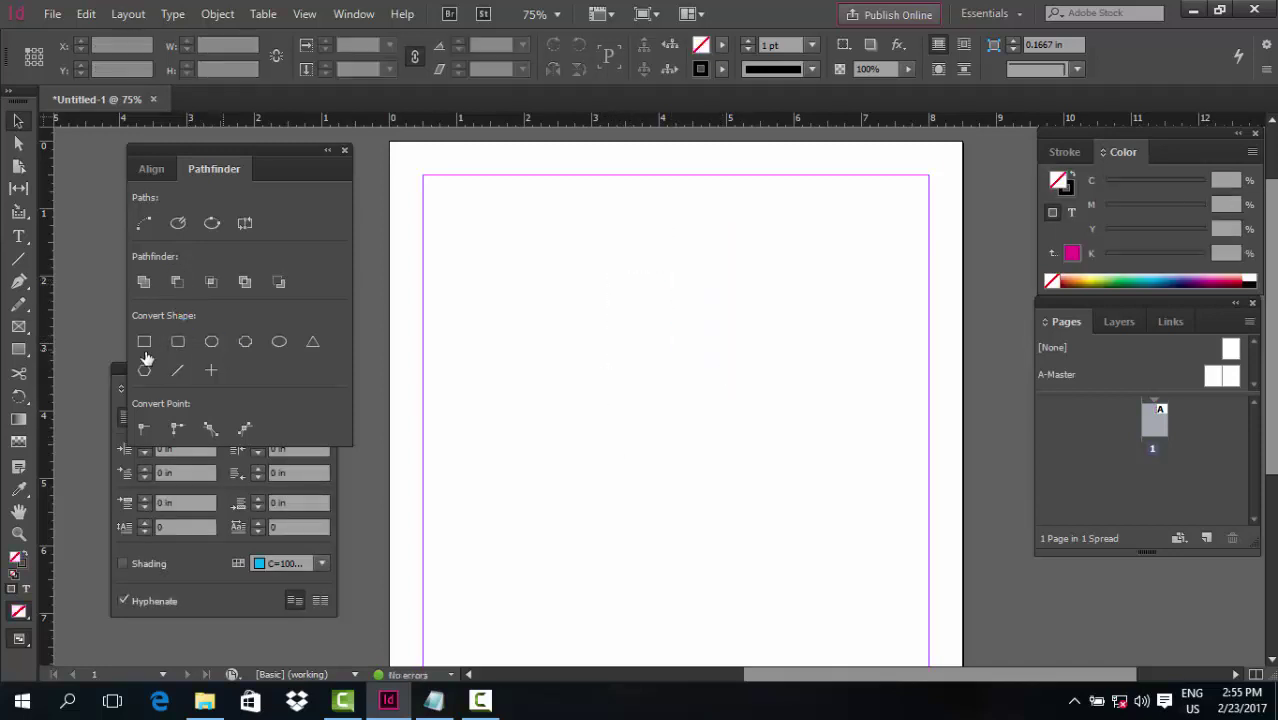
Draw a large circle near the top of the page with the Ellipse tool
click(24, 338)
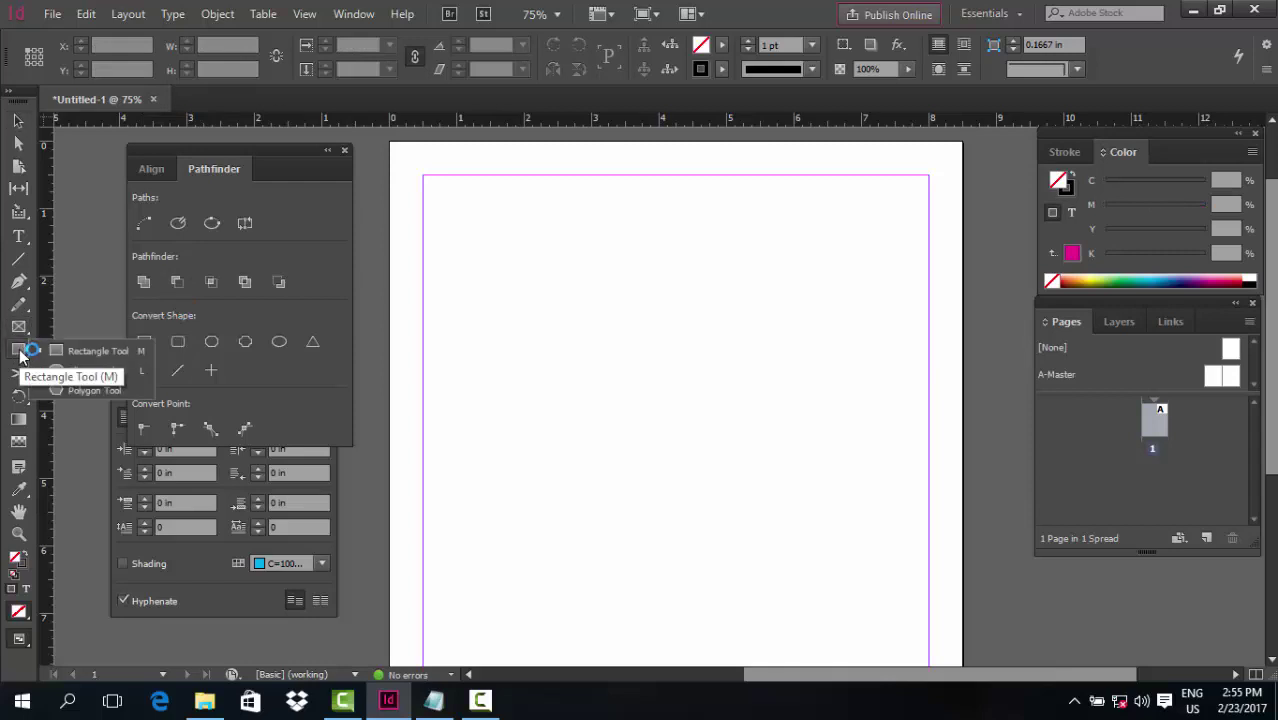
click(18, 349)
click(80, 363)
drag(546, 203, 876, 531)
Recover the full-size circle after an accidental shrink using undo and Edit > Redo
click(22, 124)
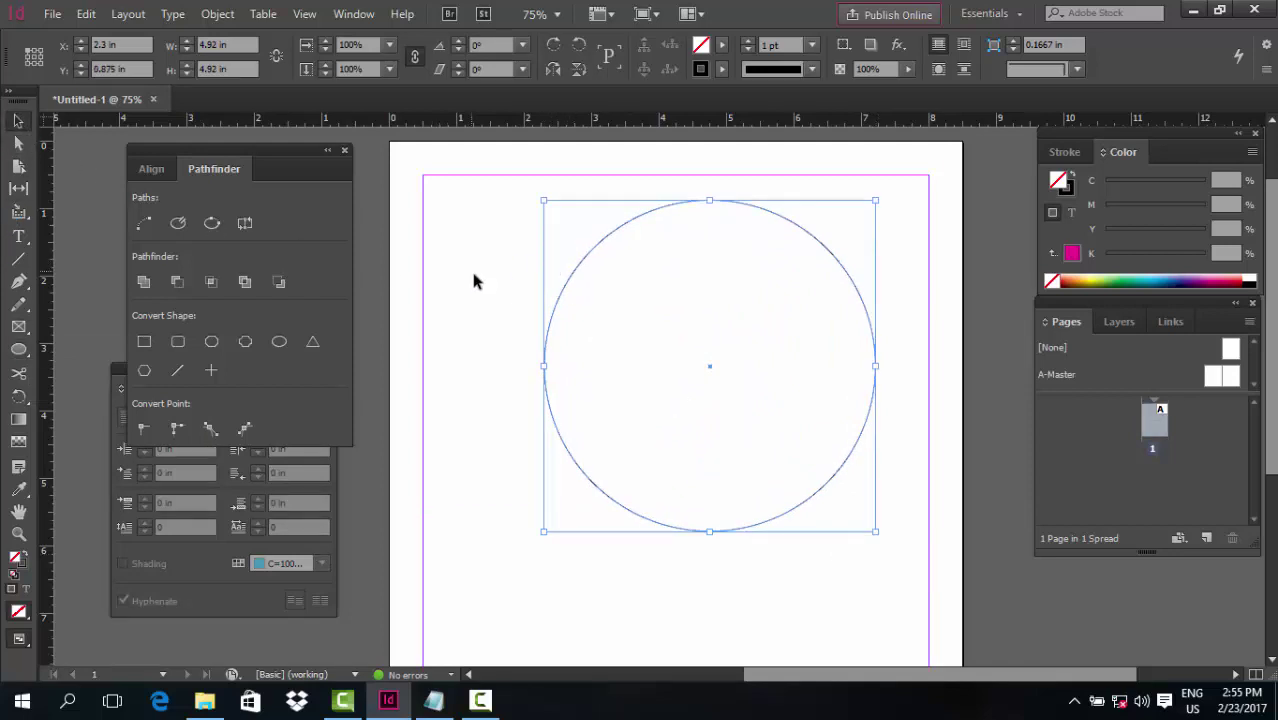
drag(485, 263, 556, 323)
drag(876, 200, 711, 368)
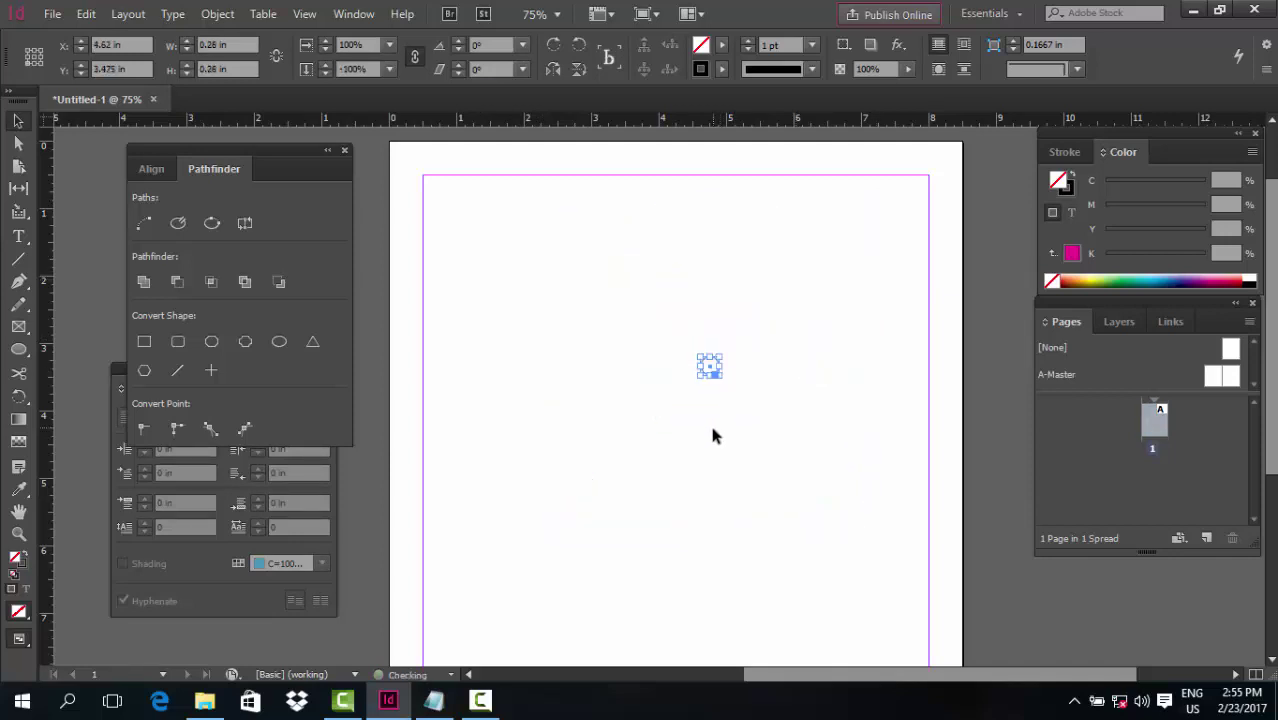
click(721, 352)
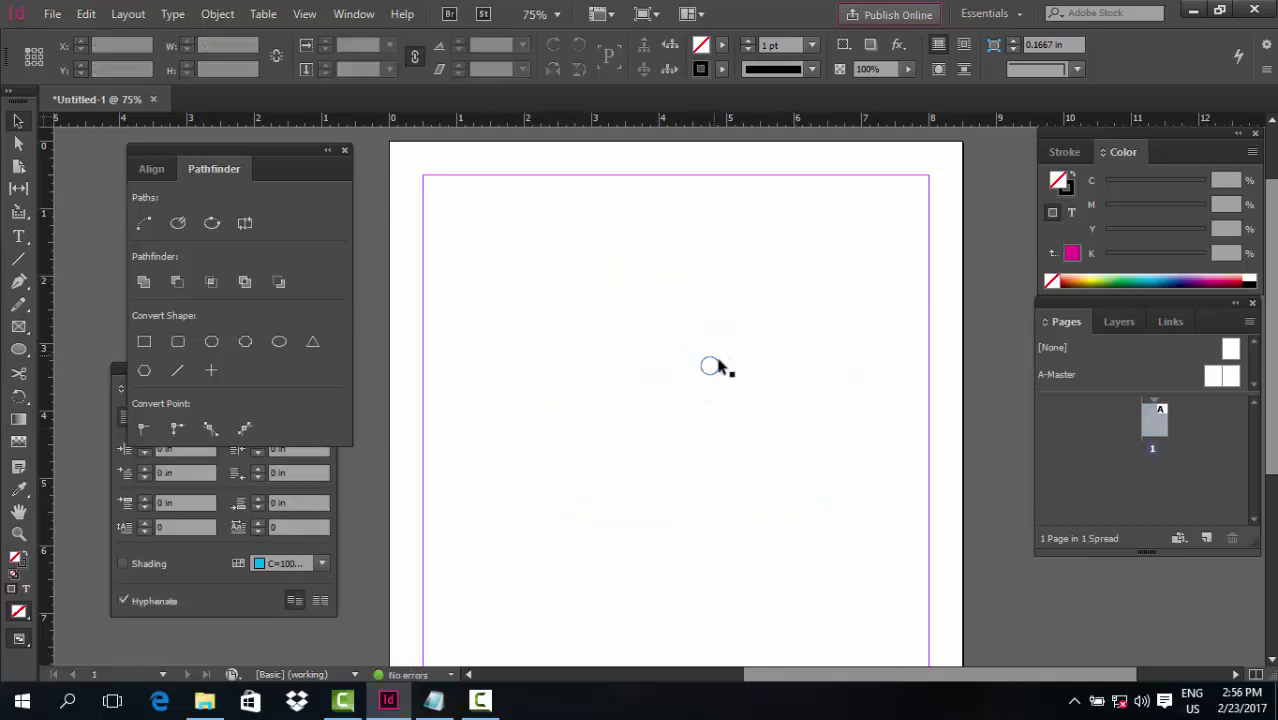
key(ctrl+z)
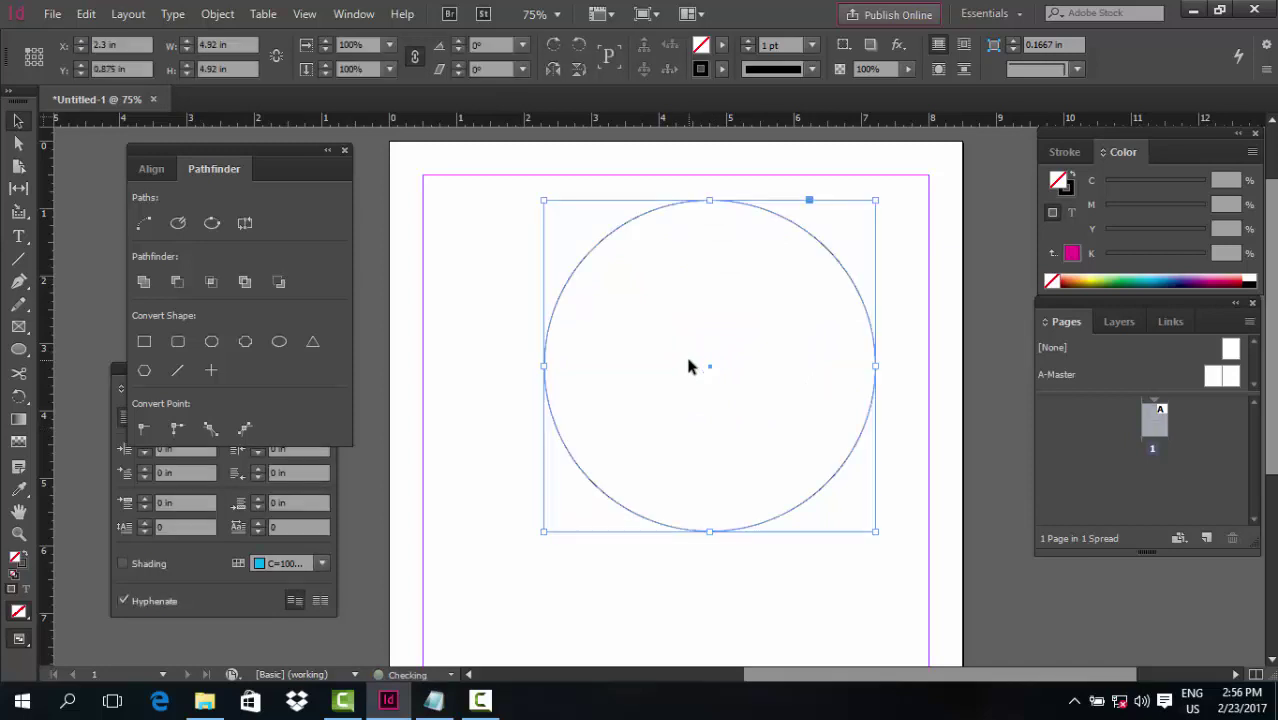
key(ctrl+z)
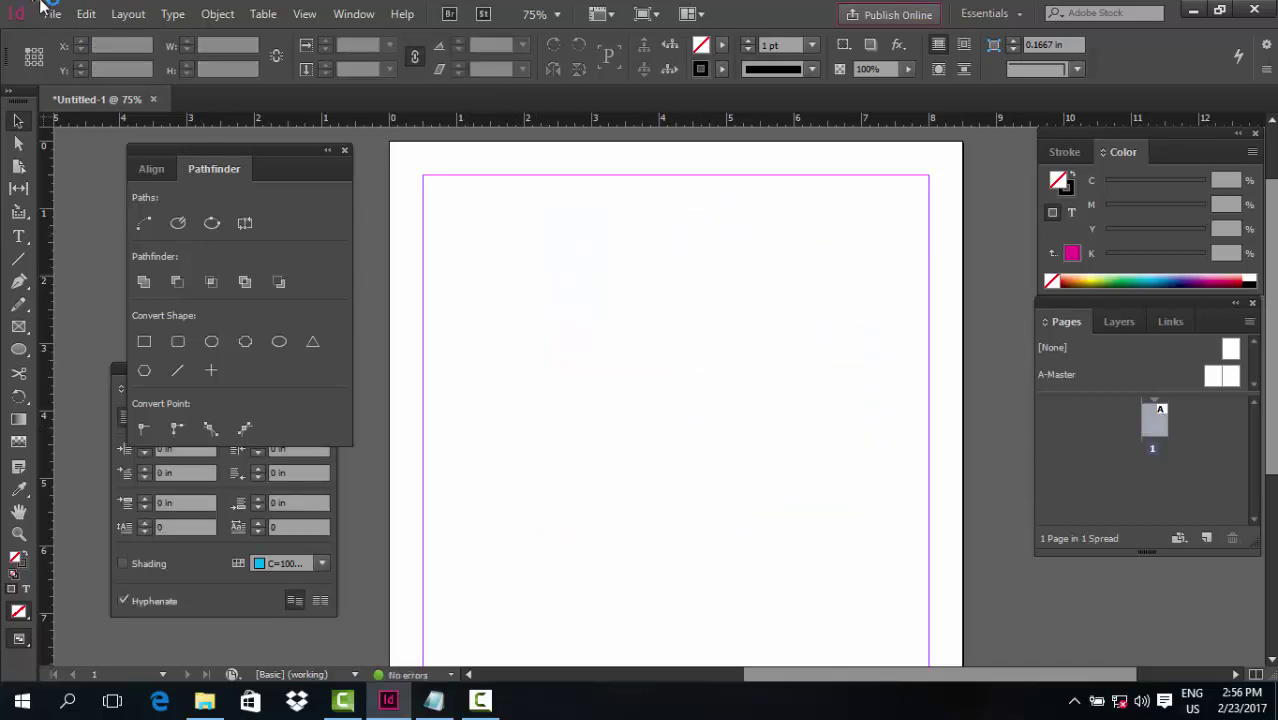
click(86, 13)
click(175, 49)
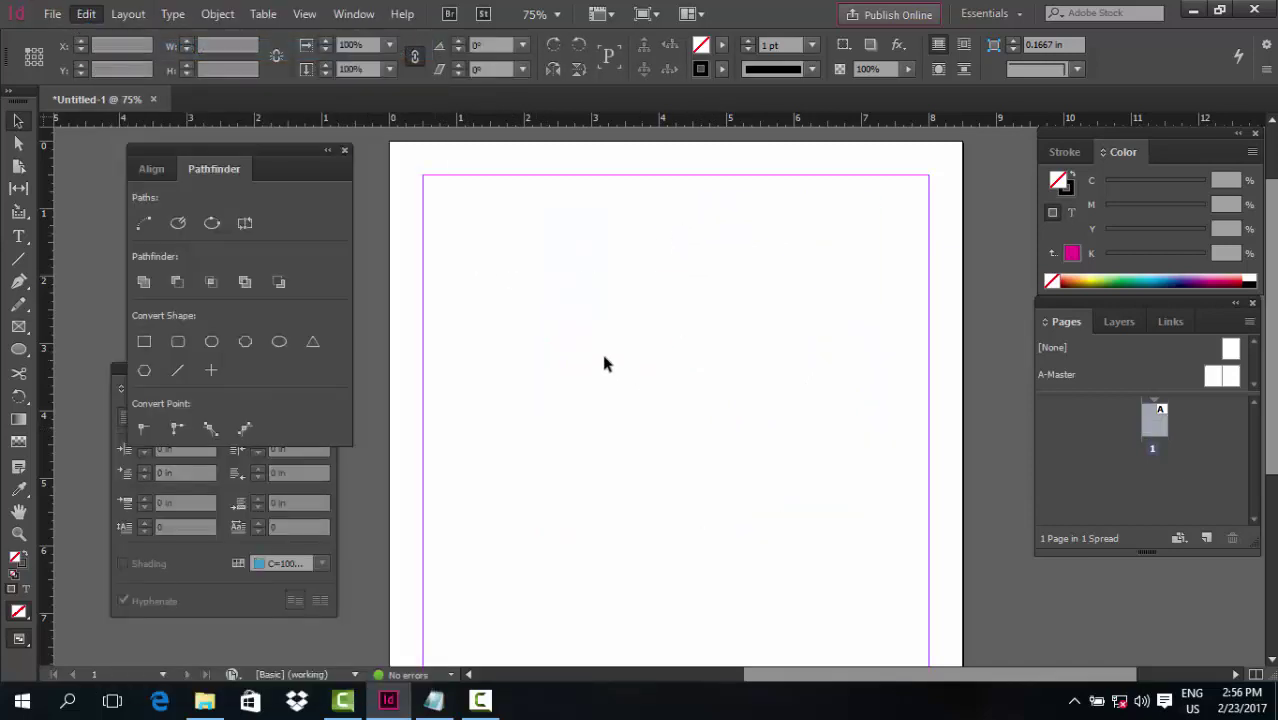
Reselect the large circle and fill it magenta
click(560, 284)
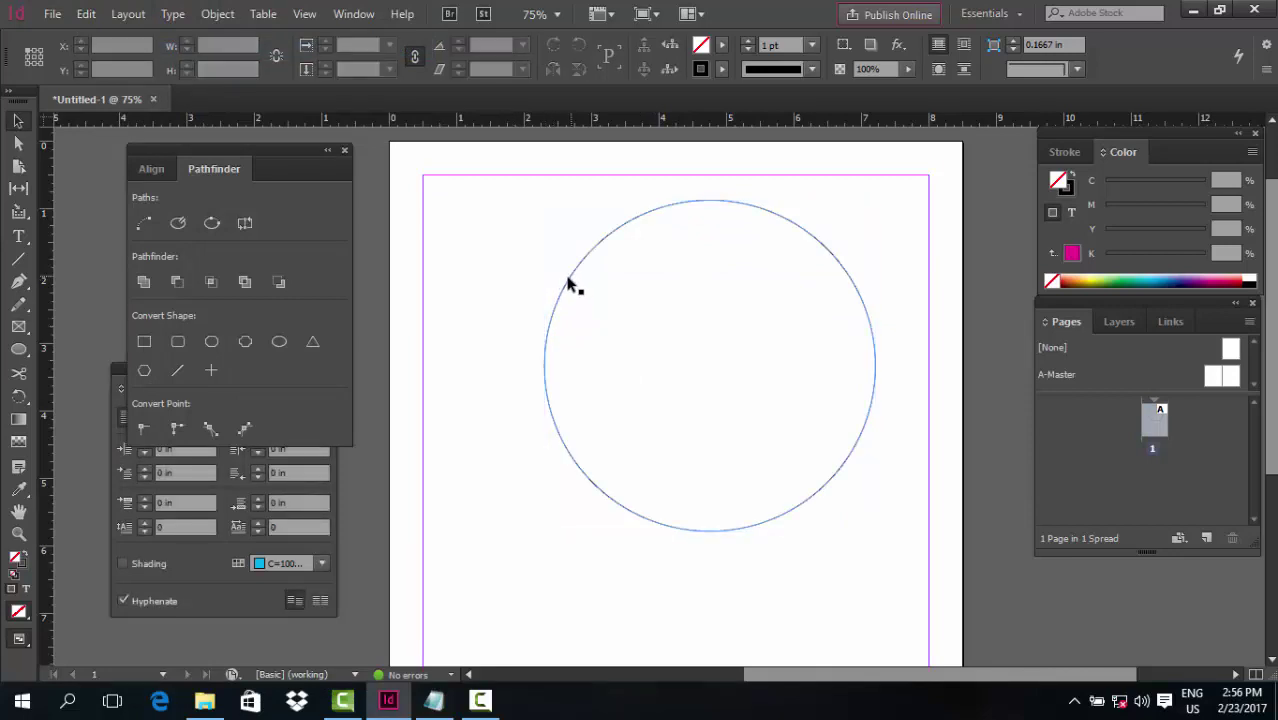
click(571, 281)
click(451, 333)
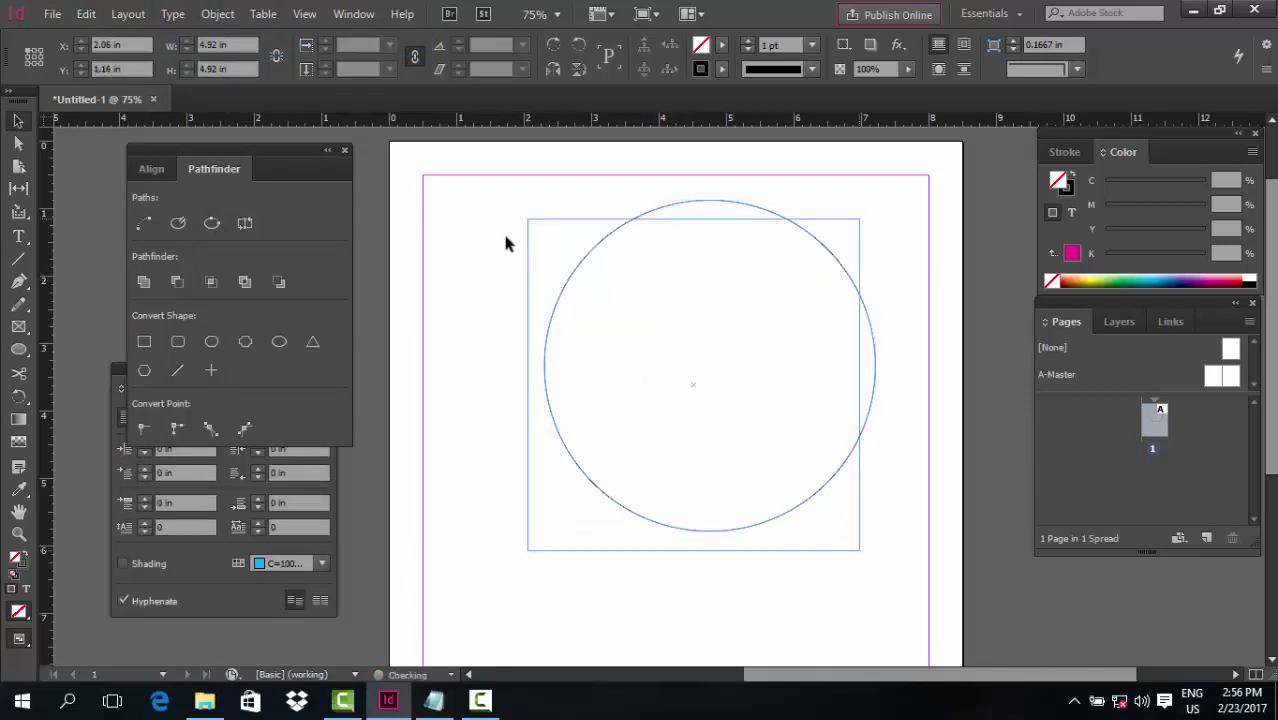
drag(500, 243, 770, 334)
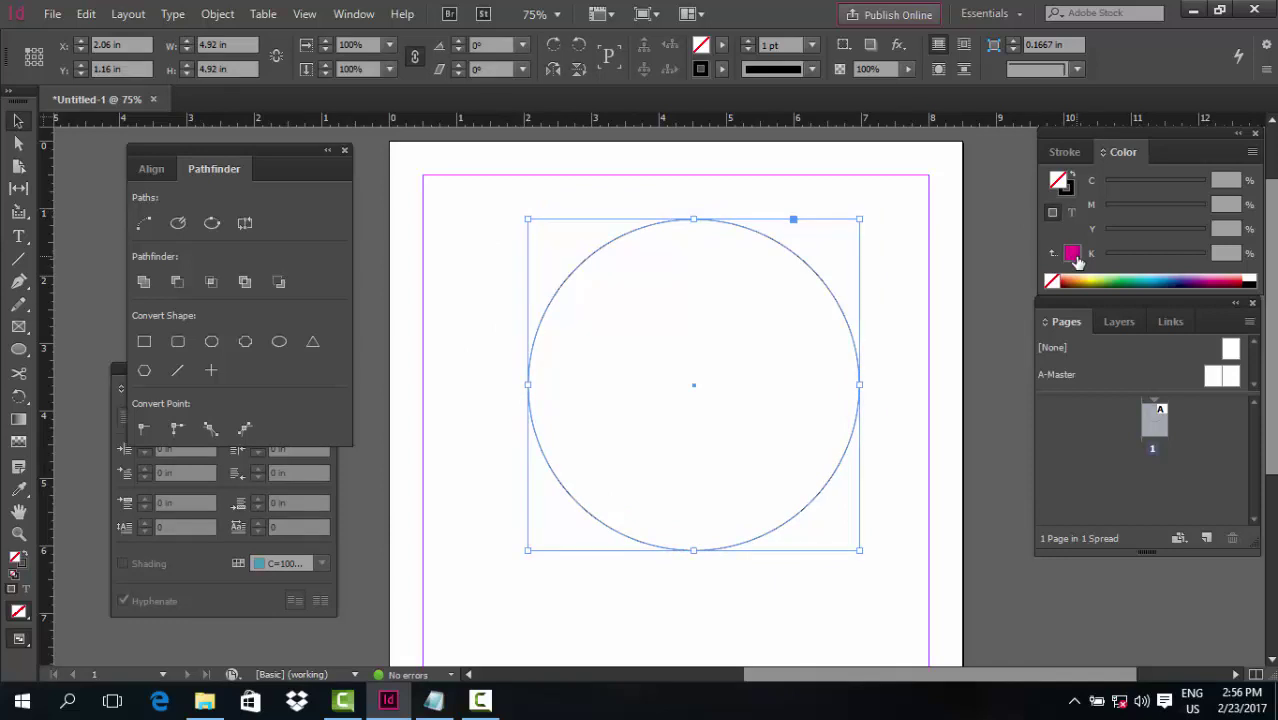
click(1071, 252)
Shrink a copy of the circle to 4.52 in inside it and subtract to leave a ring
click(869, 450)
click(745, 405)
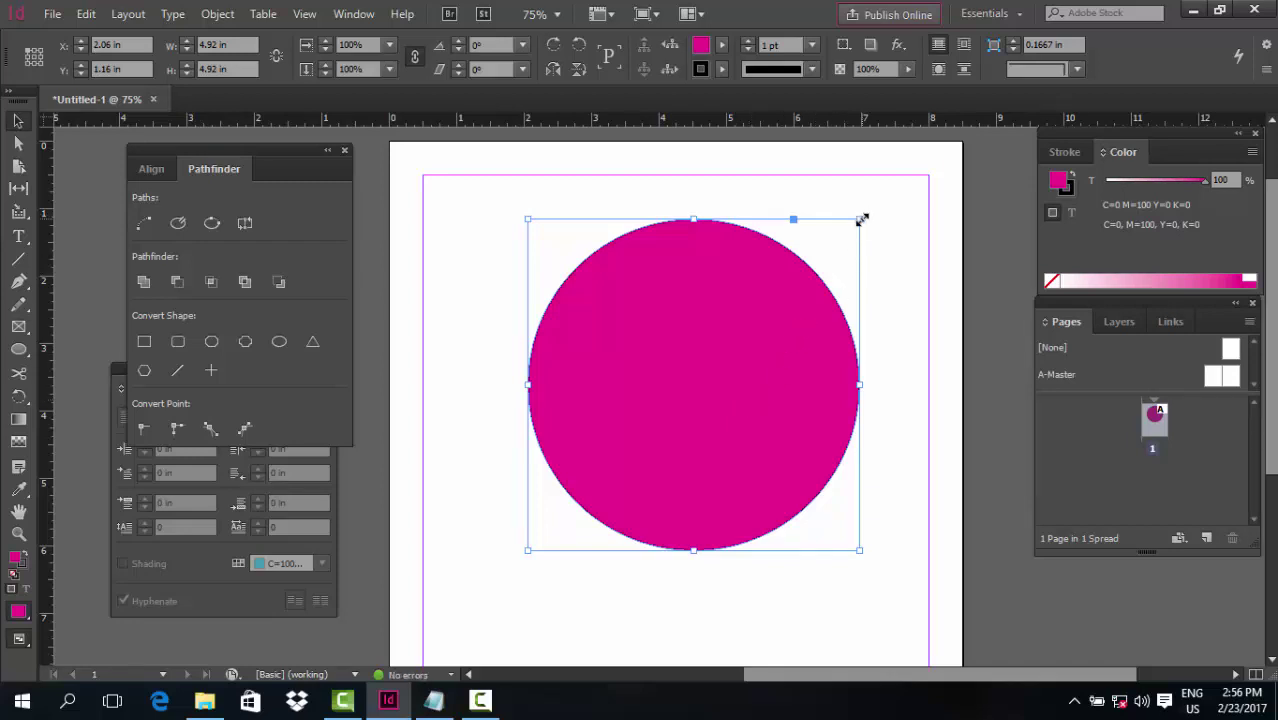
drag(862, 219, 846, 261)
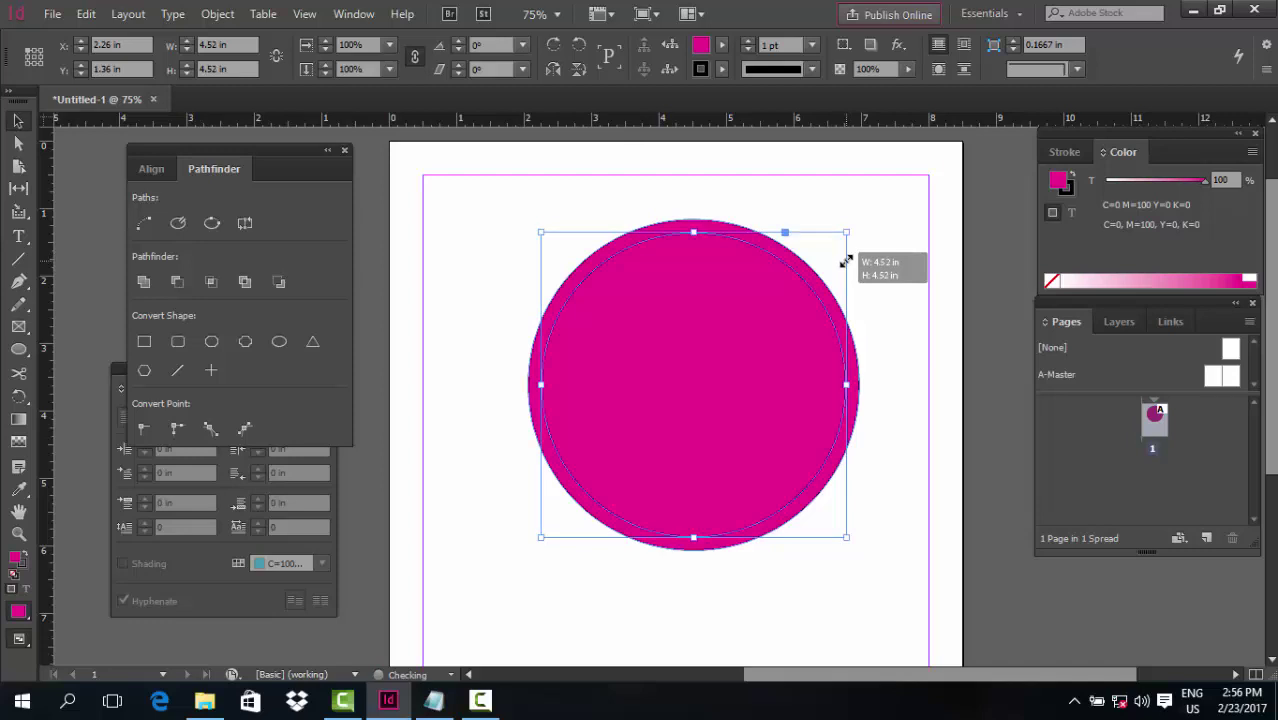
key(ctrl+a)
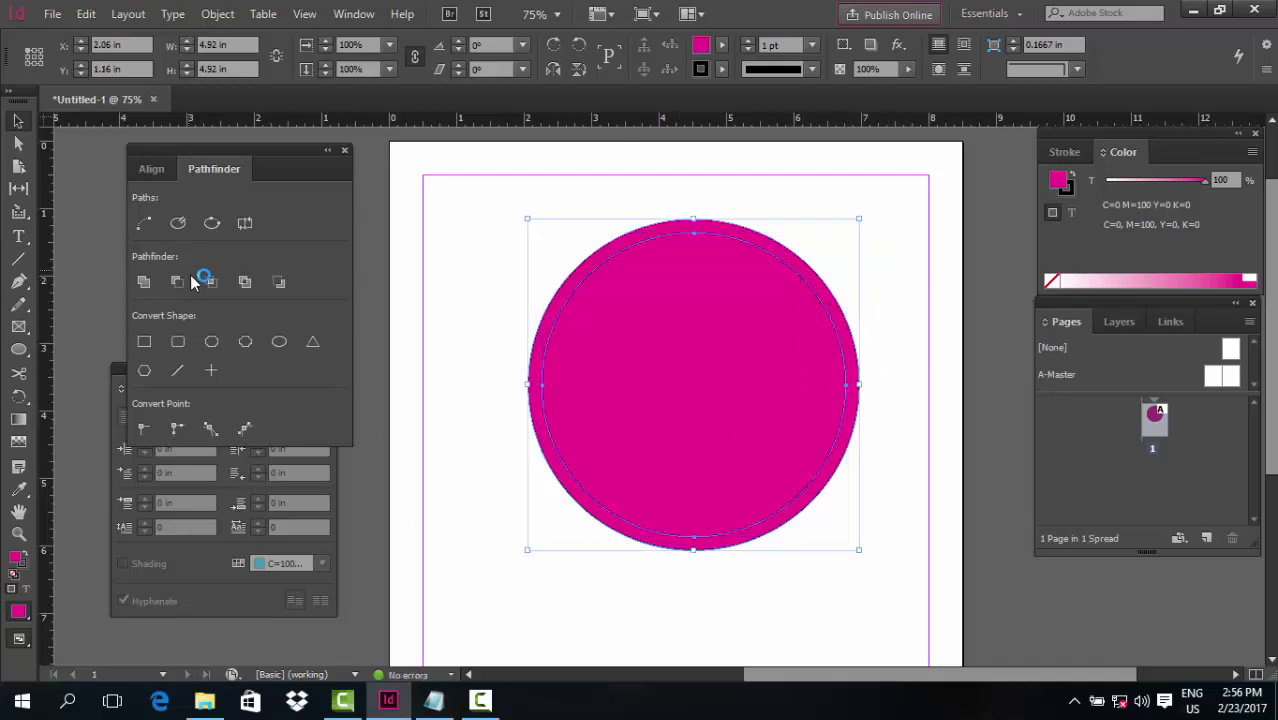
click(177, 281)
click(502, 333)
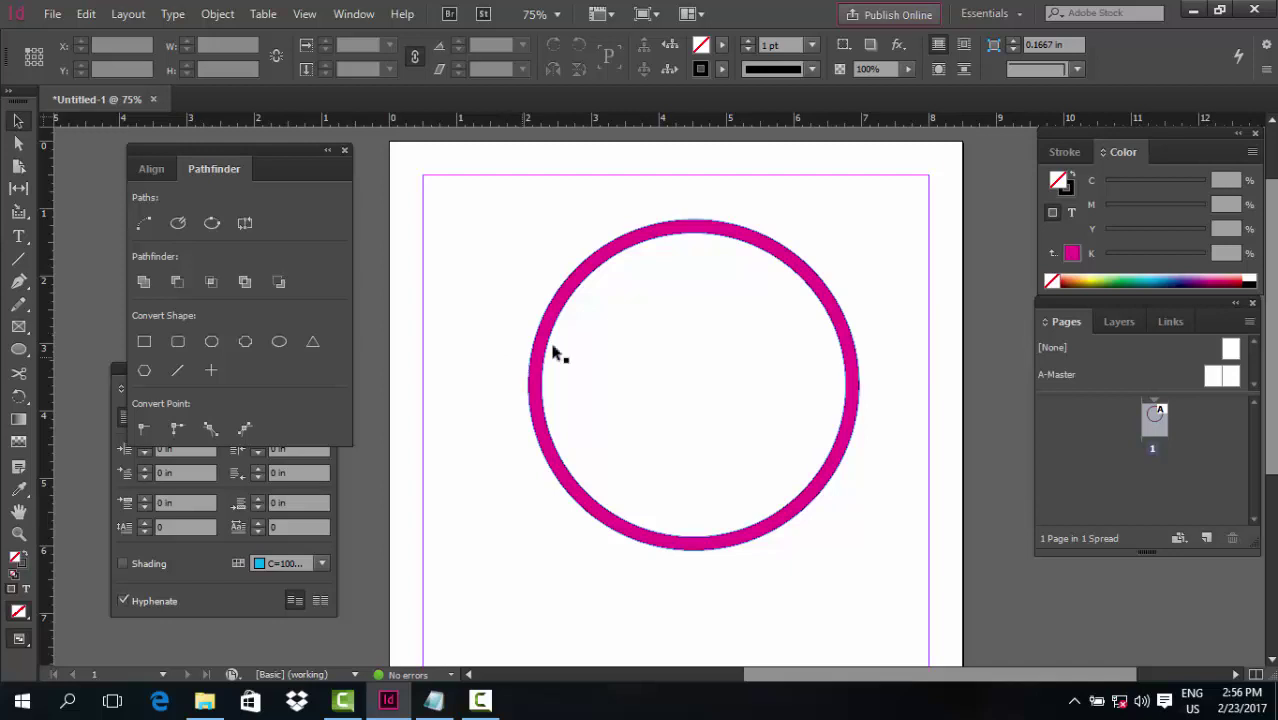
Move the ring upper left, resize it to 3.98 in, and Alt-drag an overlapping copy right
mouse_move(622, 251)
mouse_down()
mouse_move(551, 240)
mouse_move(541, 224)
mouse_up()
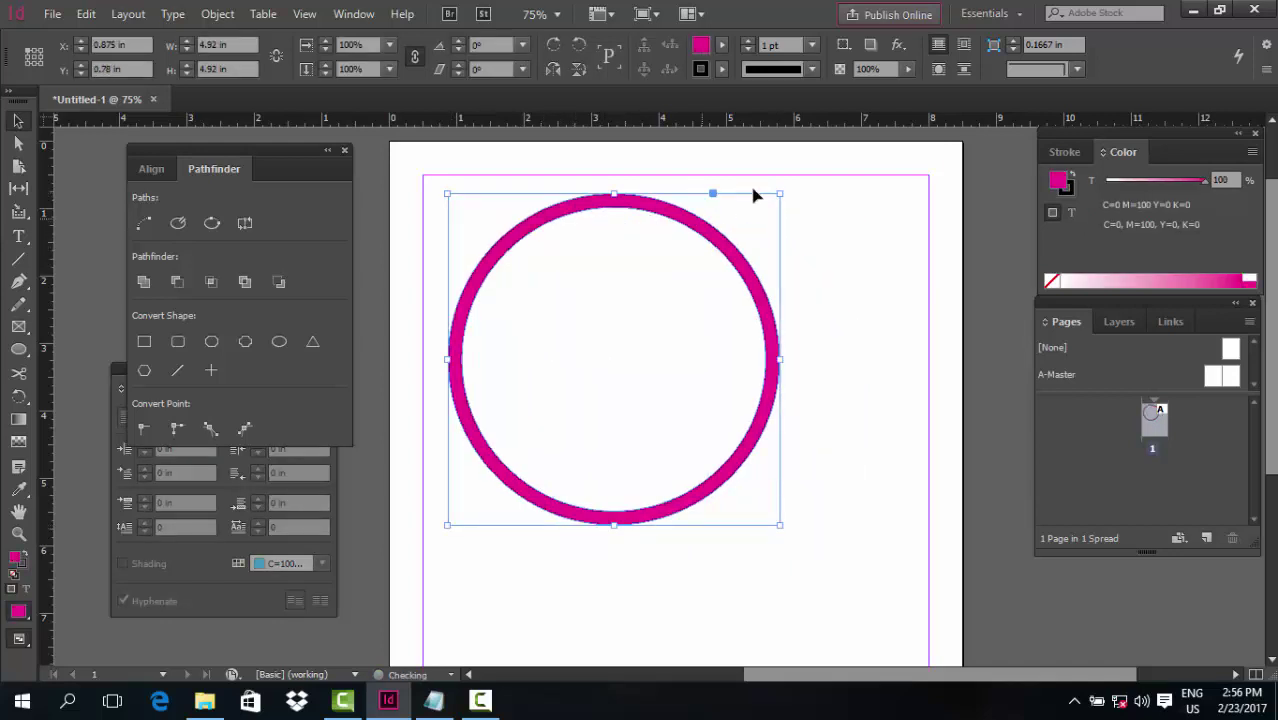
drag(780, 193, 748, 223)
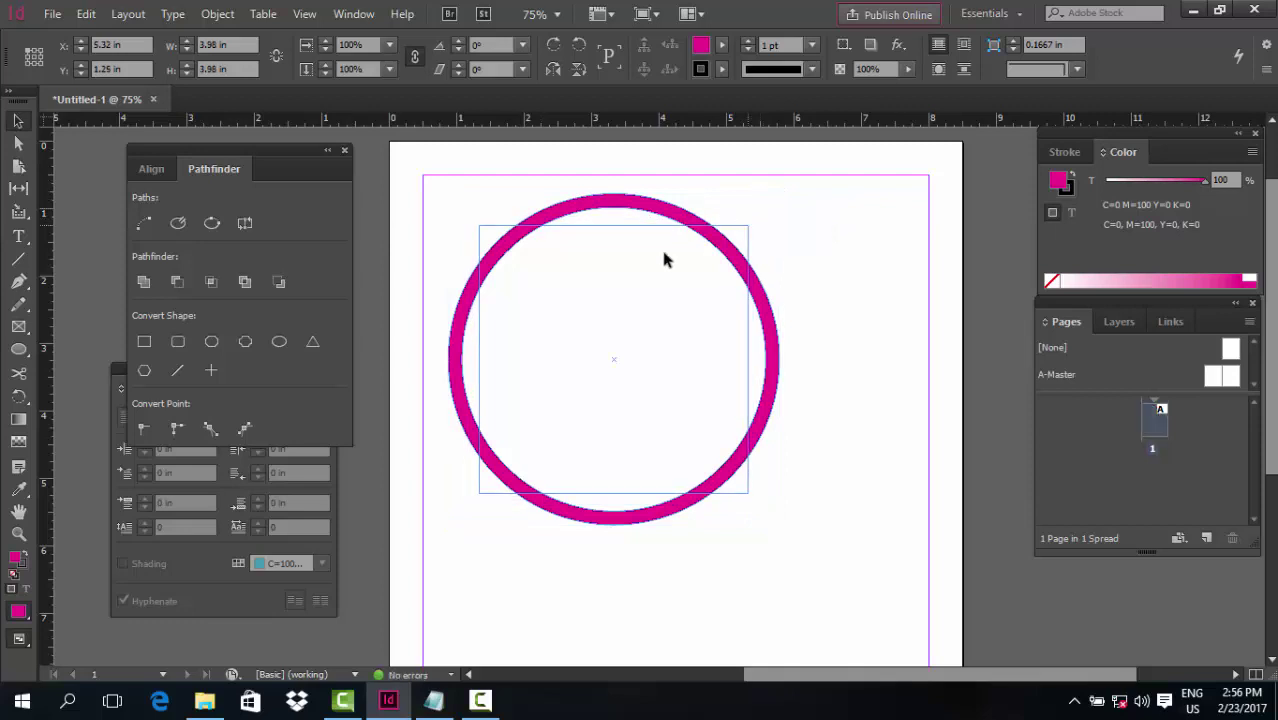
drag(688, 257, 1000, 243)
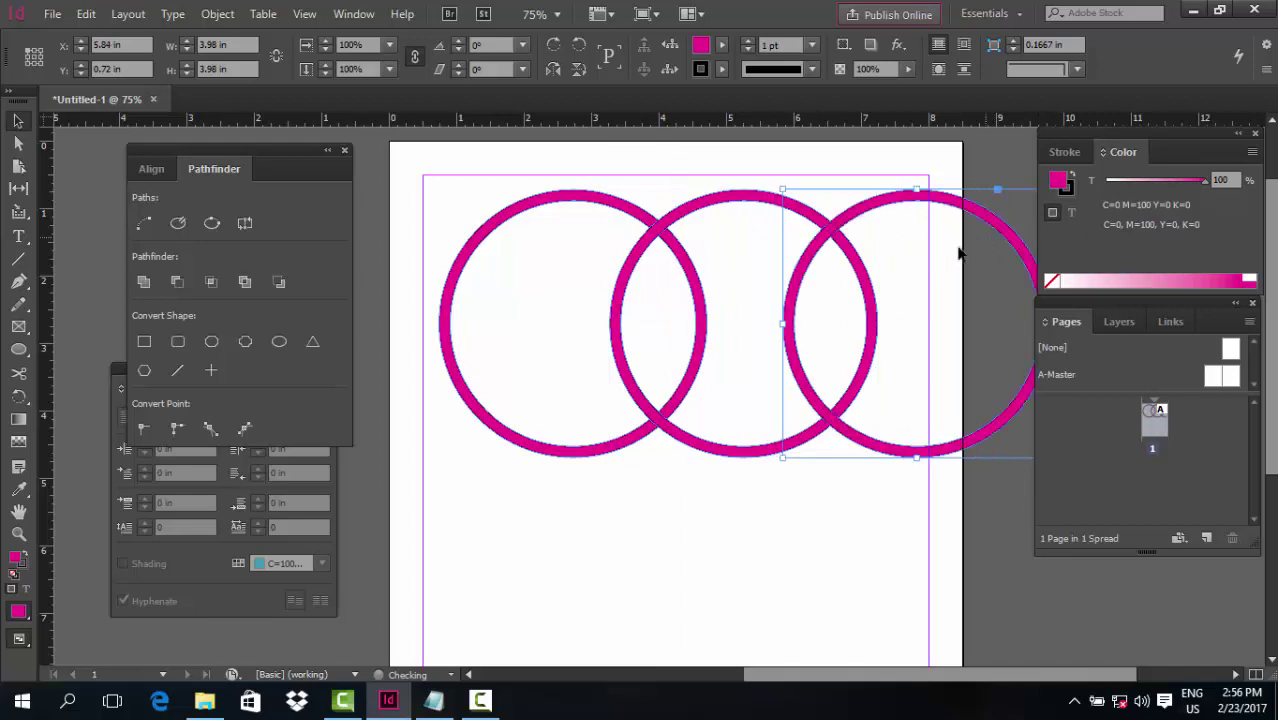
Copy the first two rings below the top row and nudge the pair left
click(785, 511)
scroll(583, 462, down, 3)
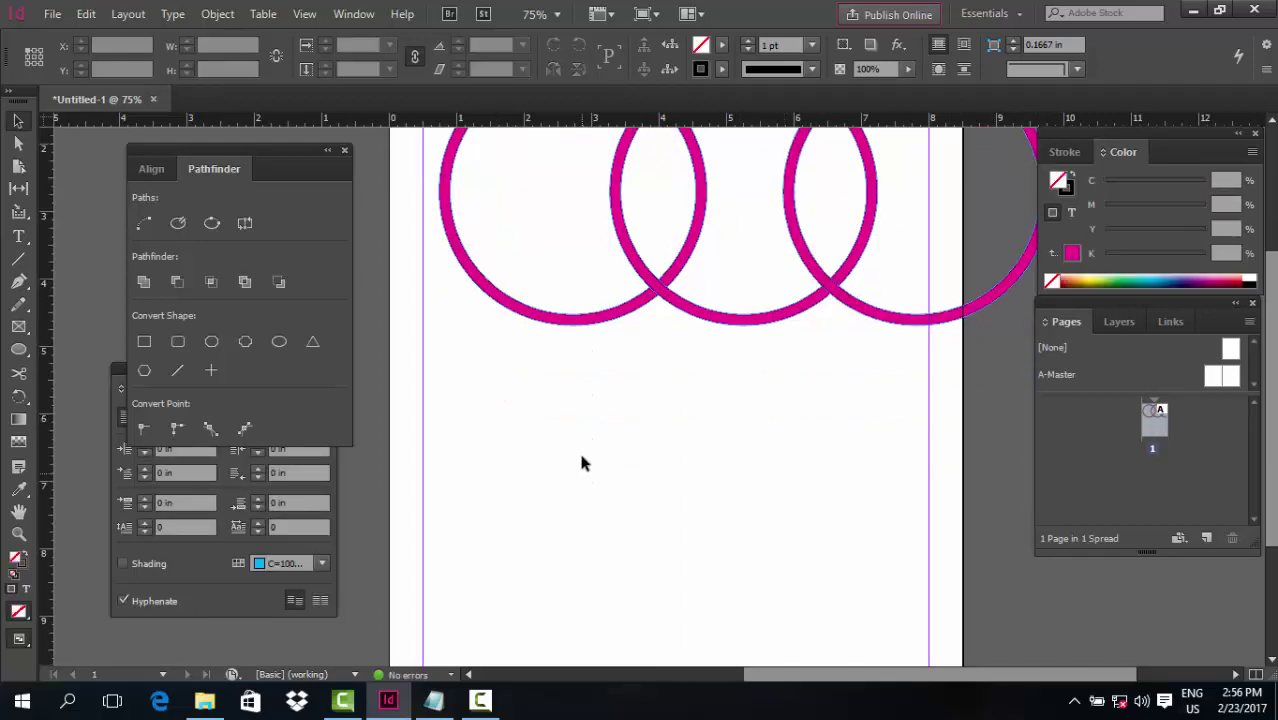
scroll(580, 455, up, 3)
click(640, 258)
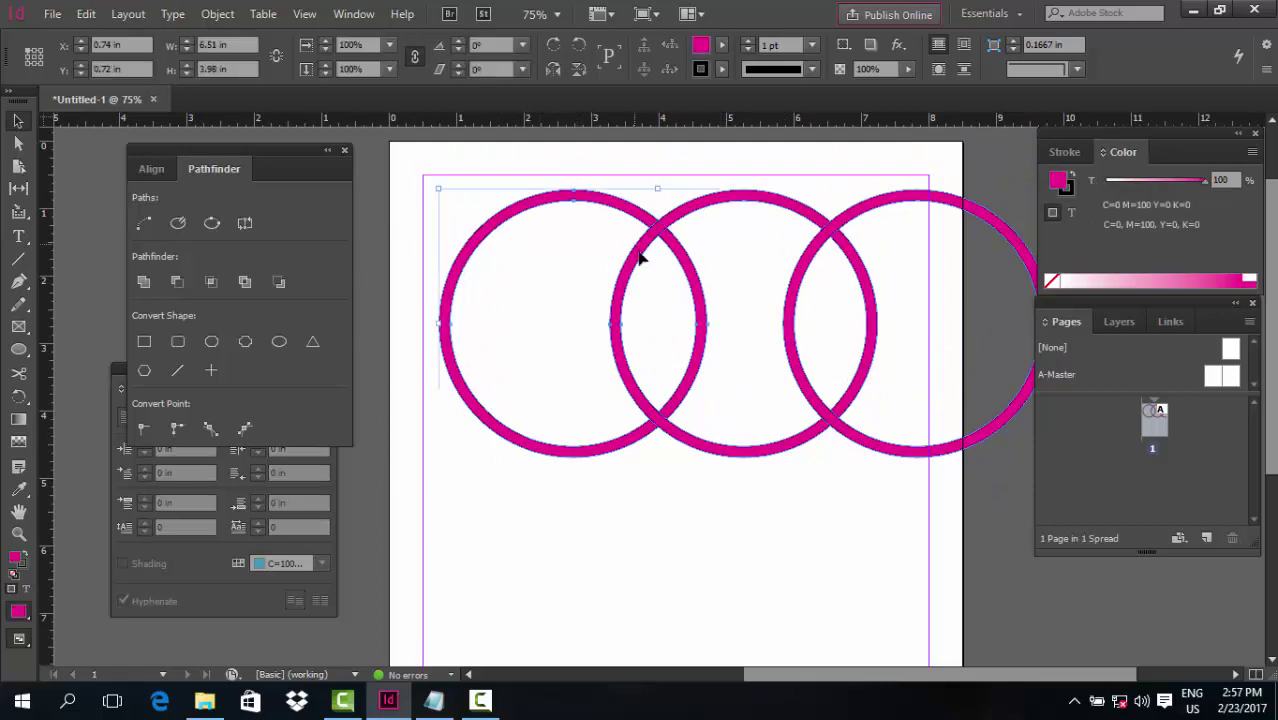
drag(640, 258, 779, 449)
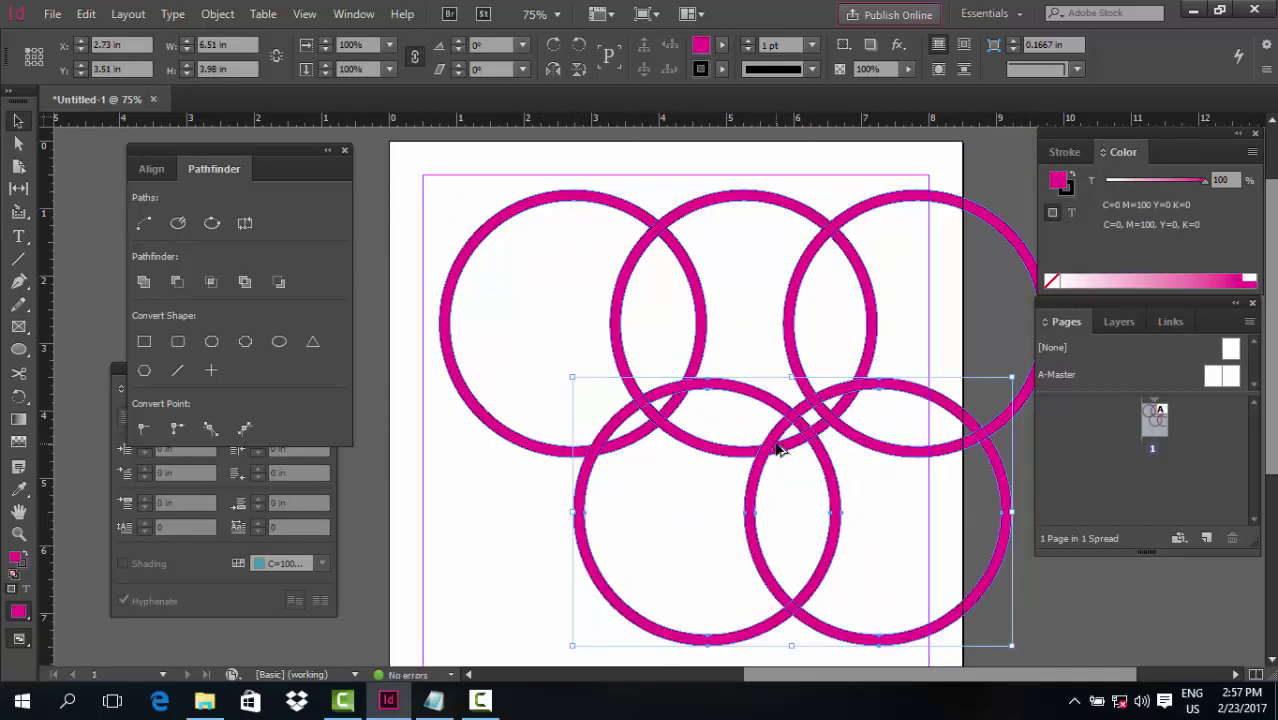
key(shift+Left)
key(shift+Left)
key(shift+Left)
key(shift+Left)
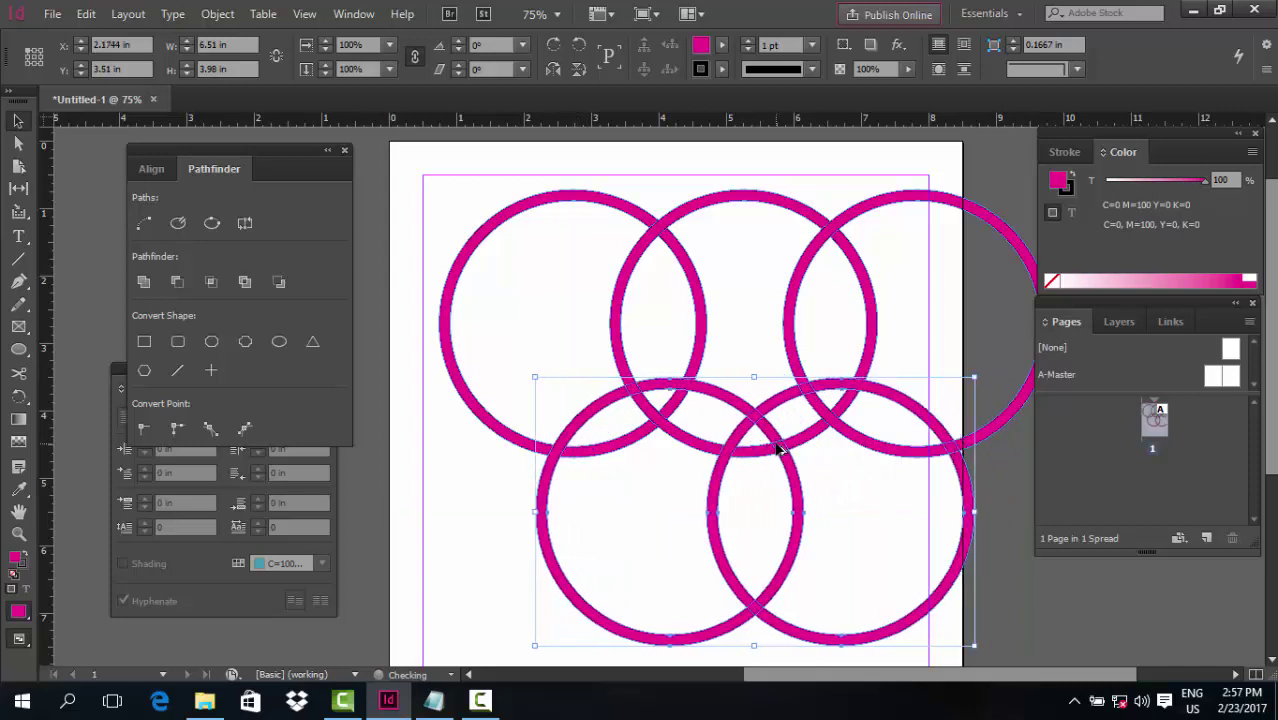
Group the bottom ring pair with Ctrl+G and add the top rings to the selection
scroll(779, 355, down, 3)
drag(737, 488, 753, 534)
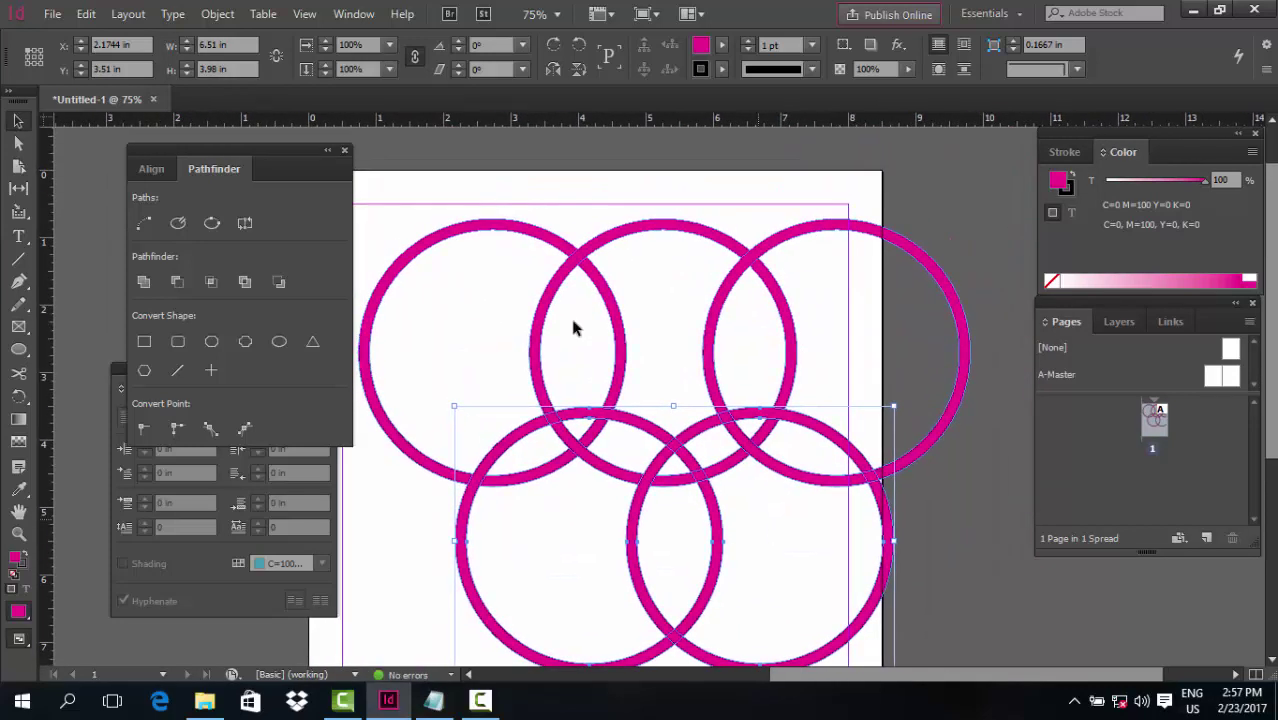
drag(914, 290, 917, 307)
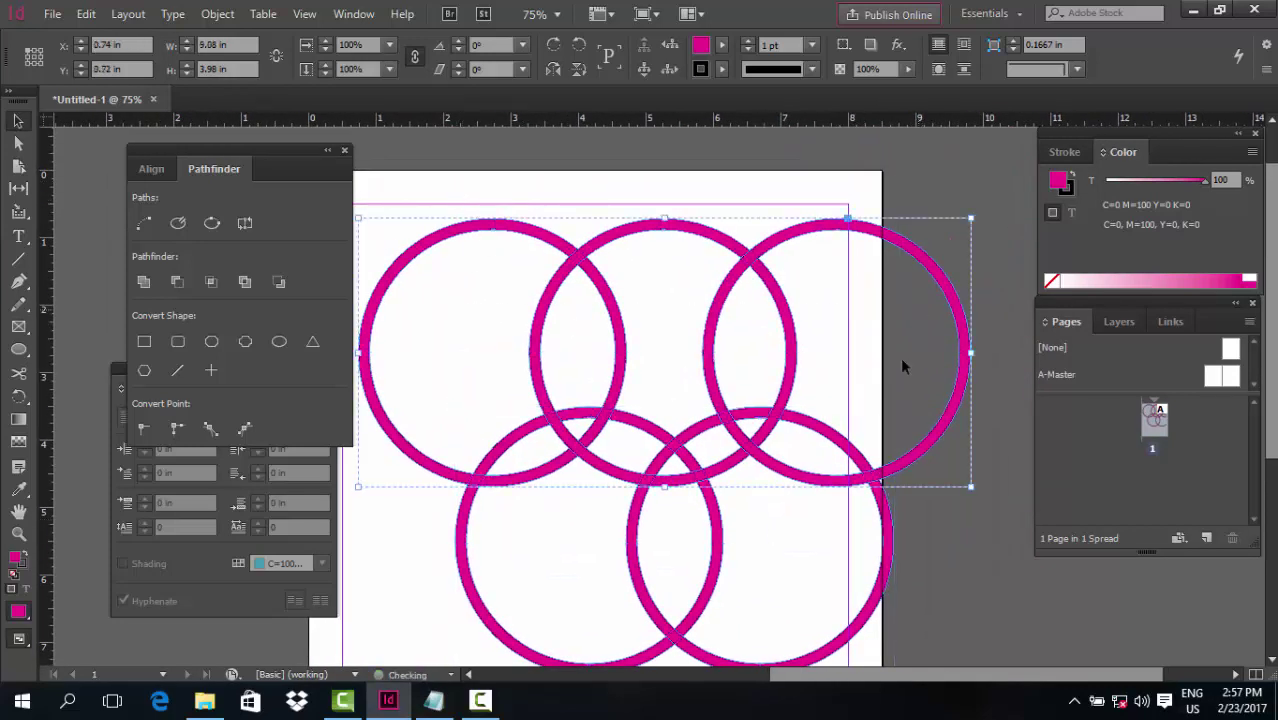
scroll(807, 442, down, 3)
click(761, 477)
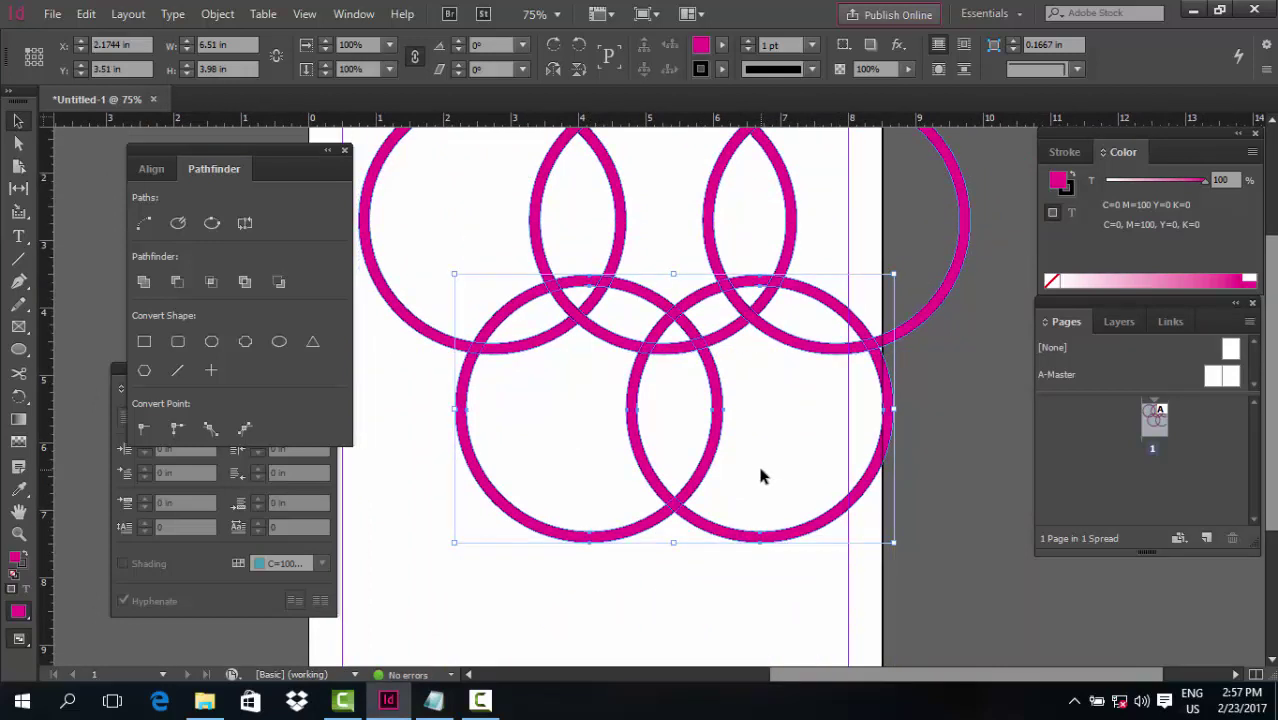
key(ctrl+g)
shift+click(887, 215)
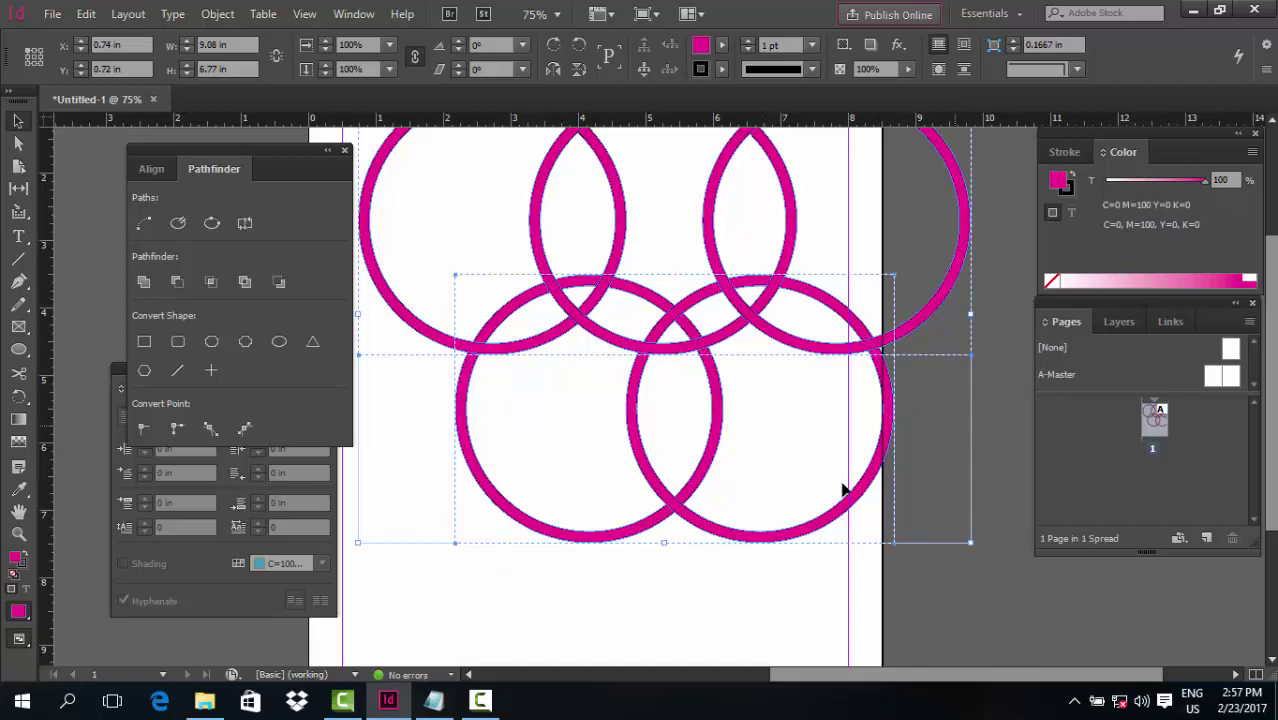
Centre the lower ring pair under the top row with Align Horizontal Centers
click(151, 169)
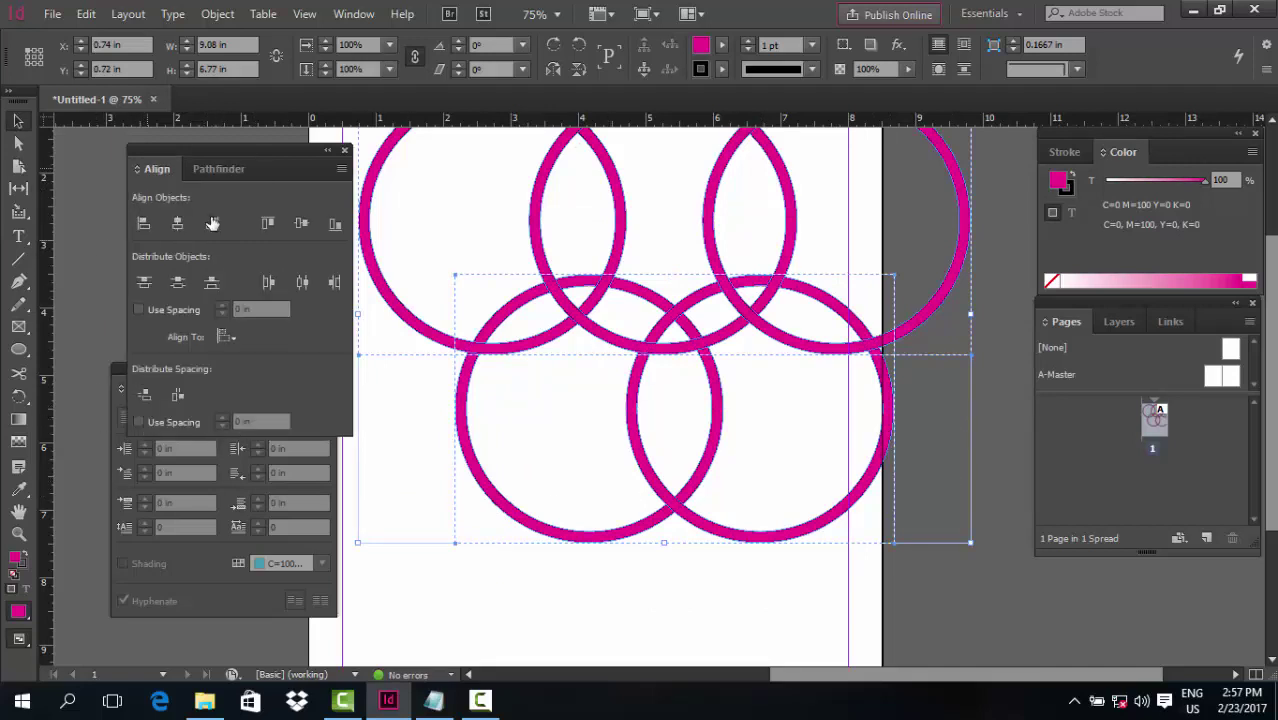
click(177, 222)
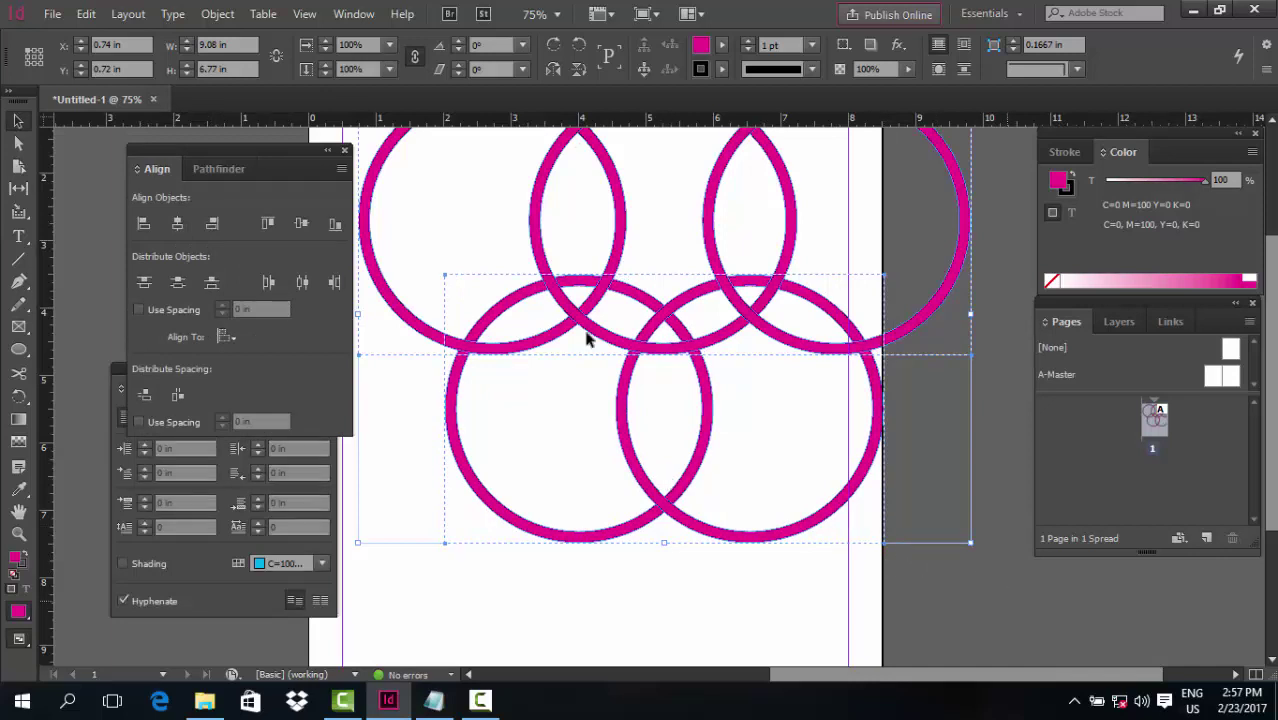
click(684, 181)
Zoom out and delete all five rings with Ctrl+A and Delete
scroll(618, 210, up, 1)
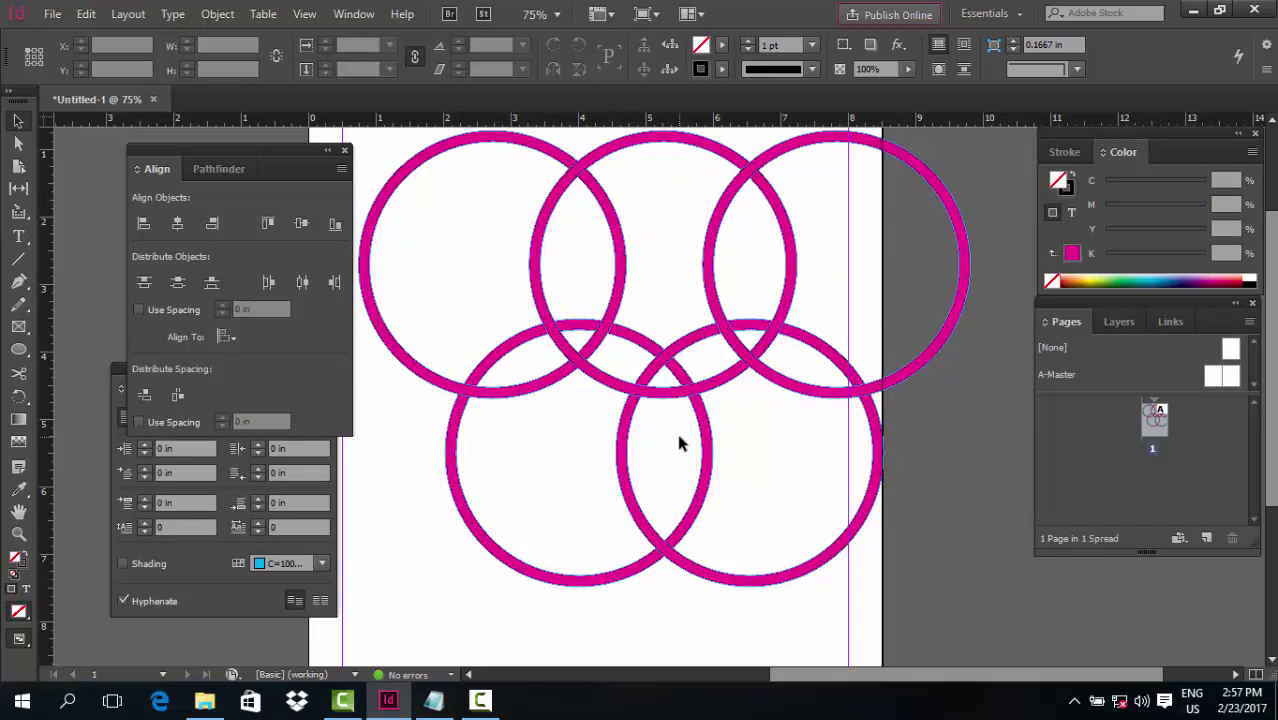
key(ctrl+minus)
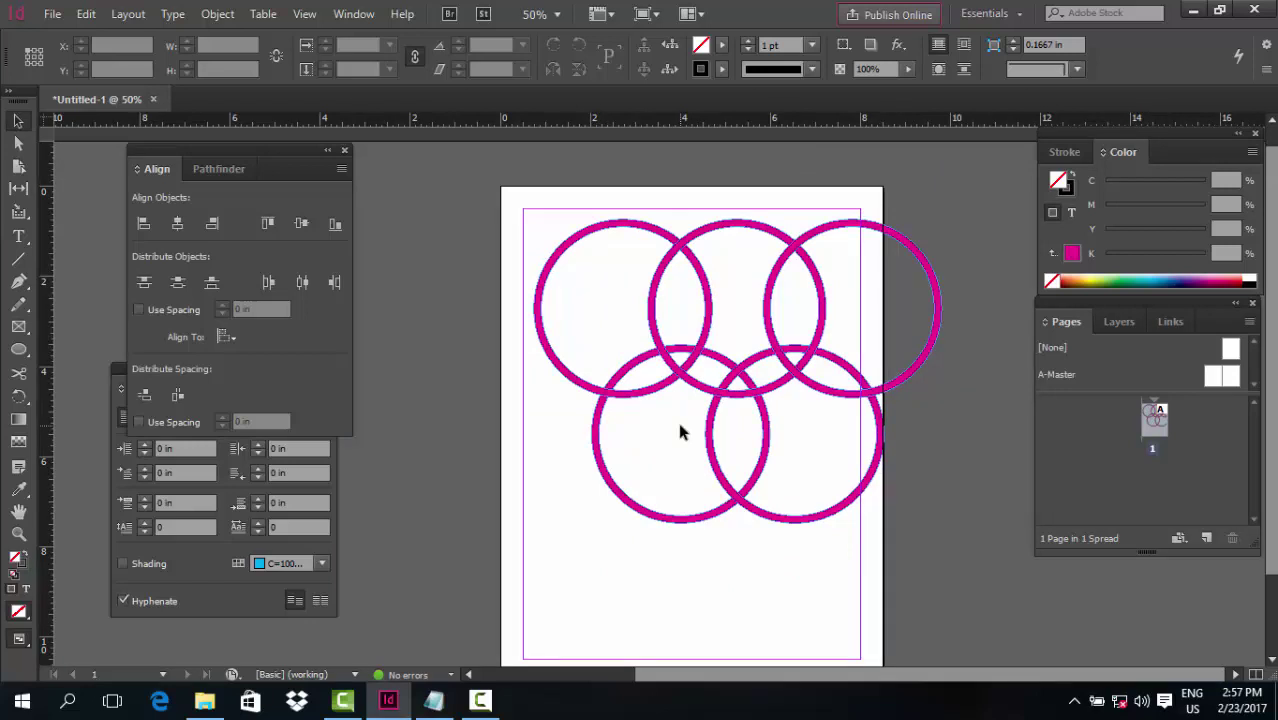
key(ctrl+a)
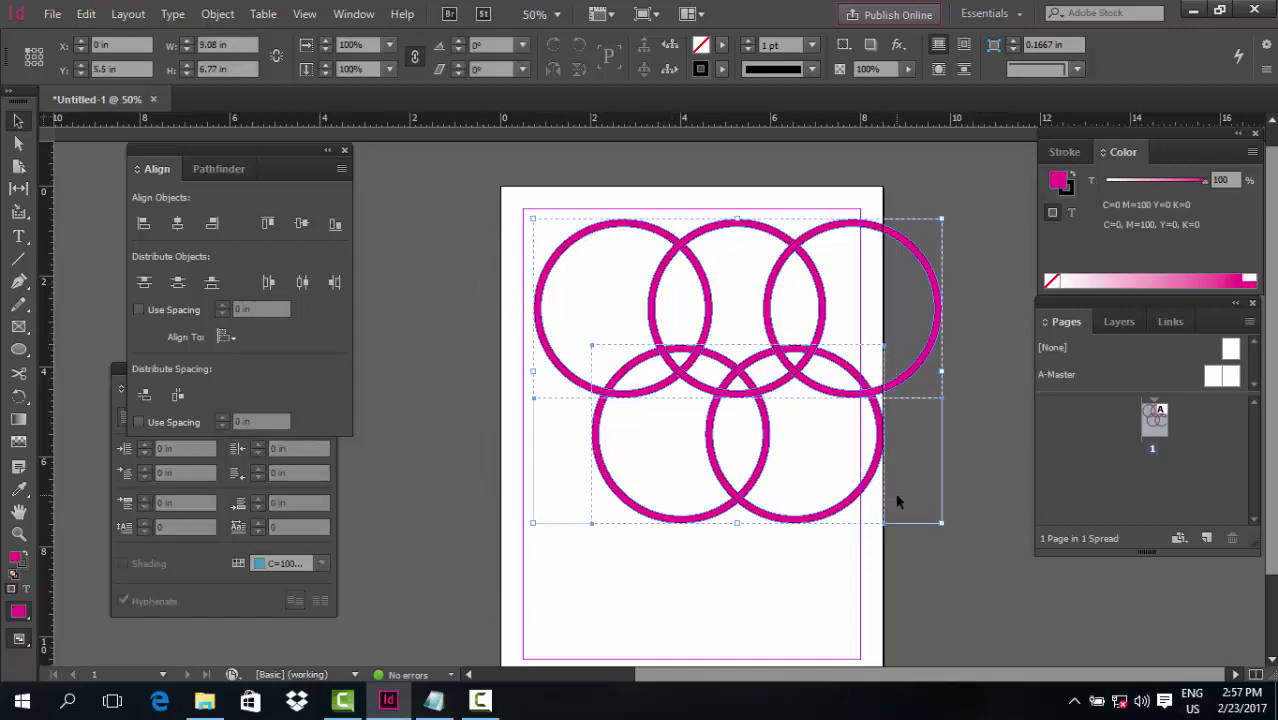
key(Delete)
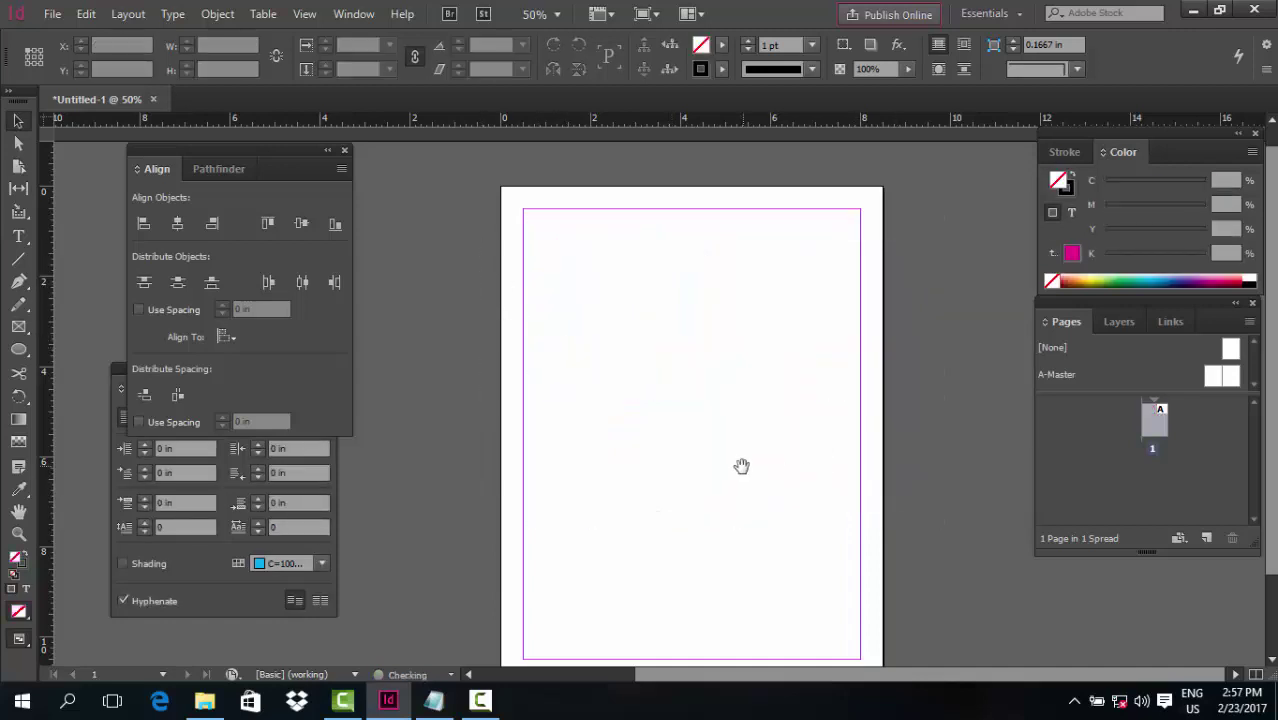
At 75% zoom, pen-draw a closed rounded head-shaped blob near the page top and fill it magenta
drag(741, 466, 705, 430)
key(ctrl+=)
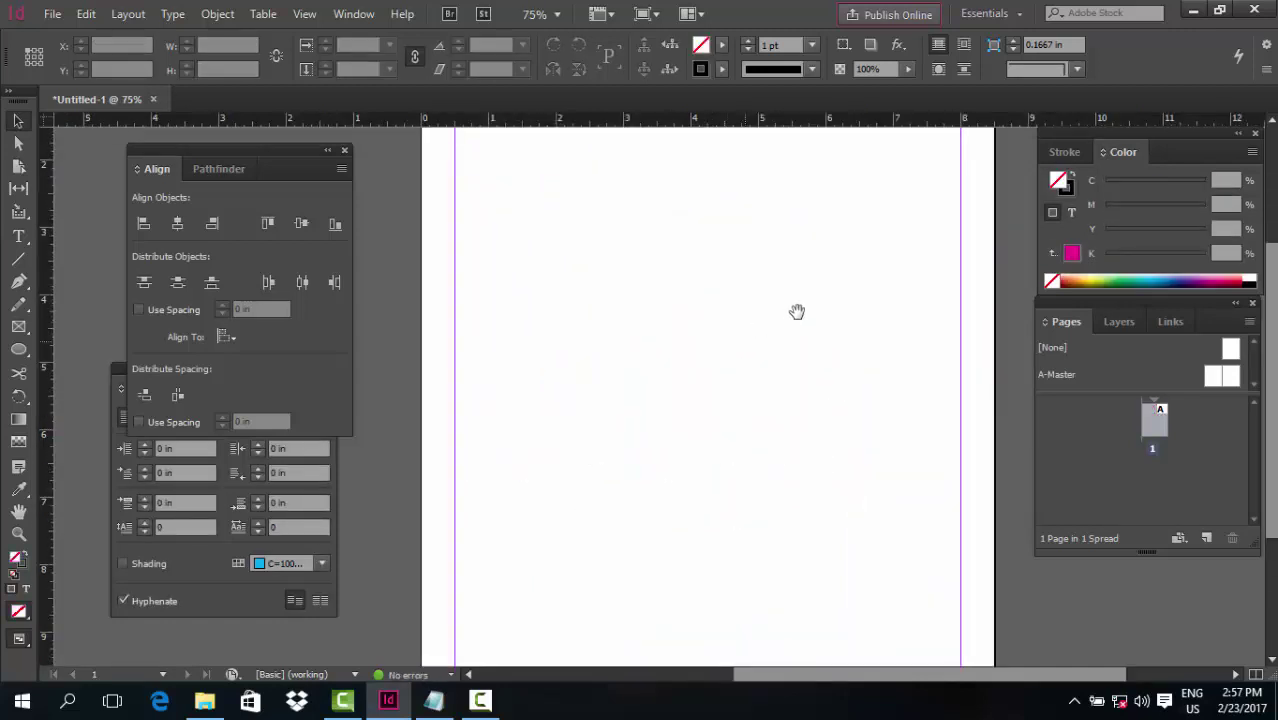
drag(797, 312, 773, 422)
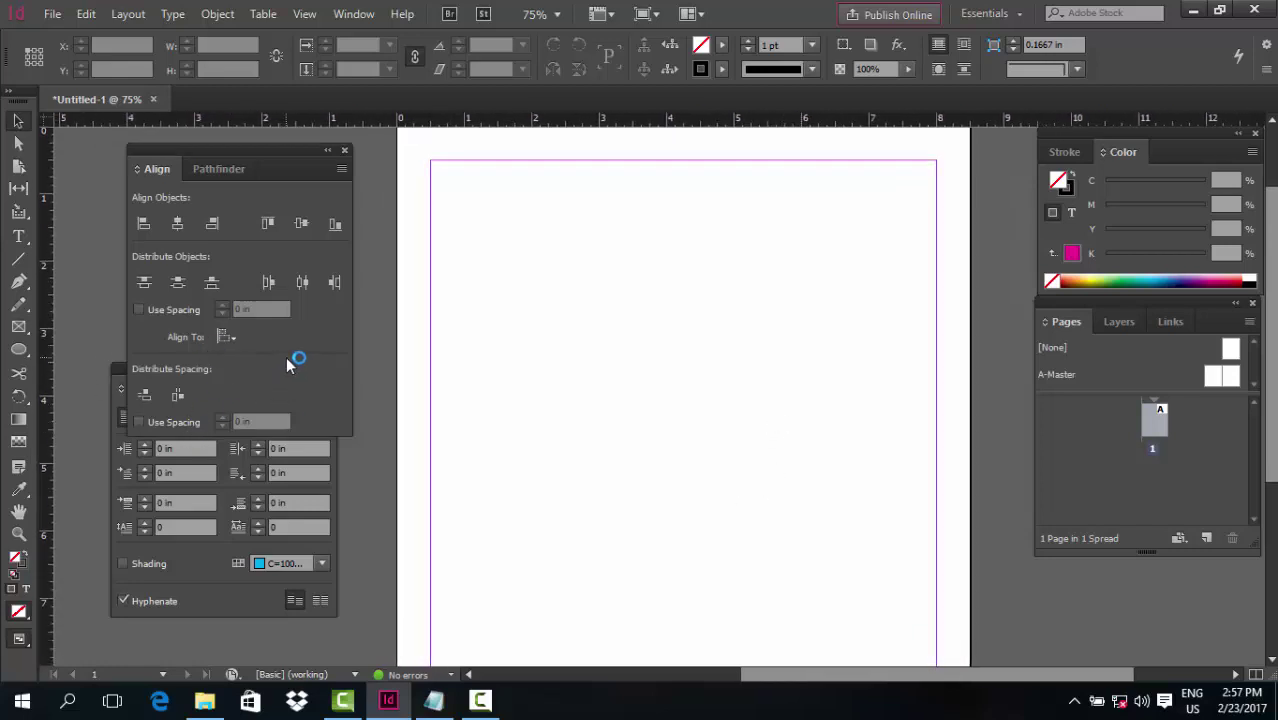
key(p)
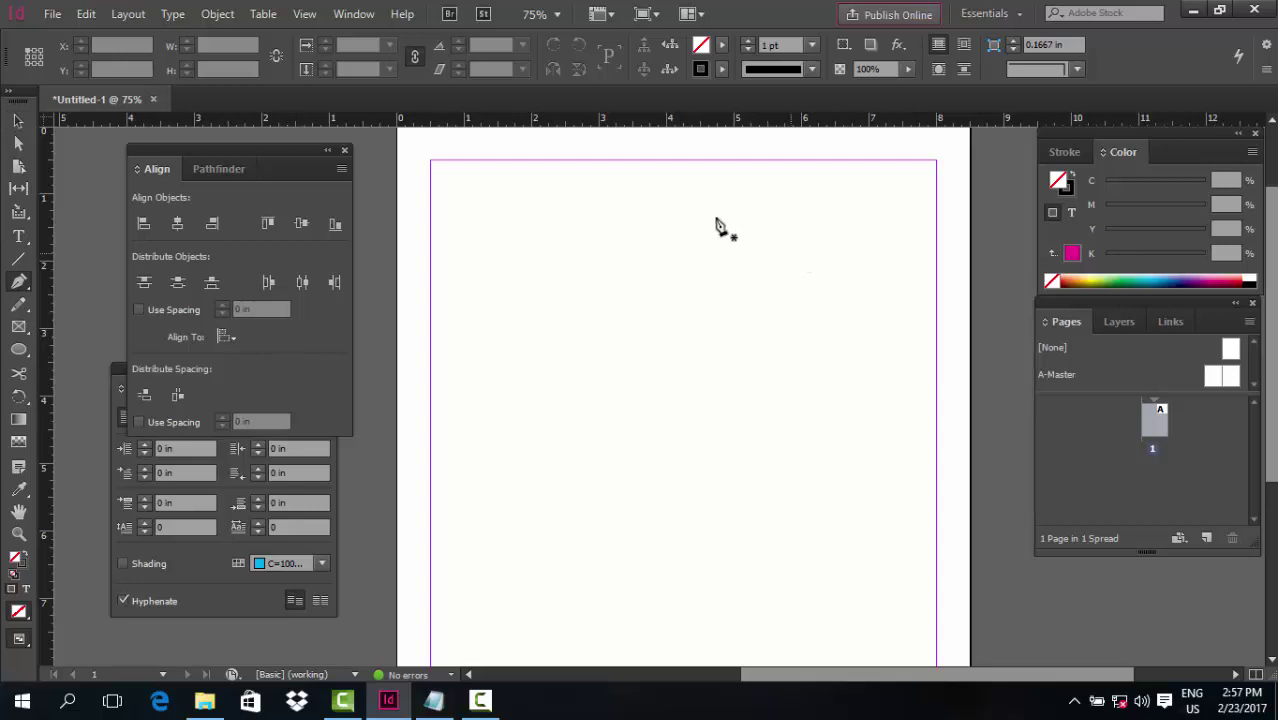
mouse_move(684, 198)
mouse_down()
mouse_move(753, 224)
mouse_move(760, 305)
mouse_up()
drag(760, 352, 750, 375)
drag(730, 407, 576, 332)
drag(582, 265, 589, 250)
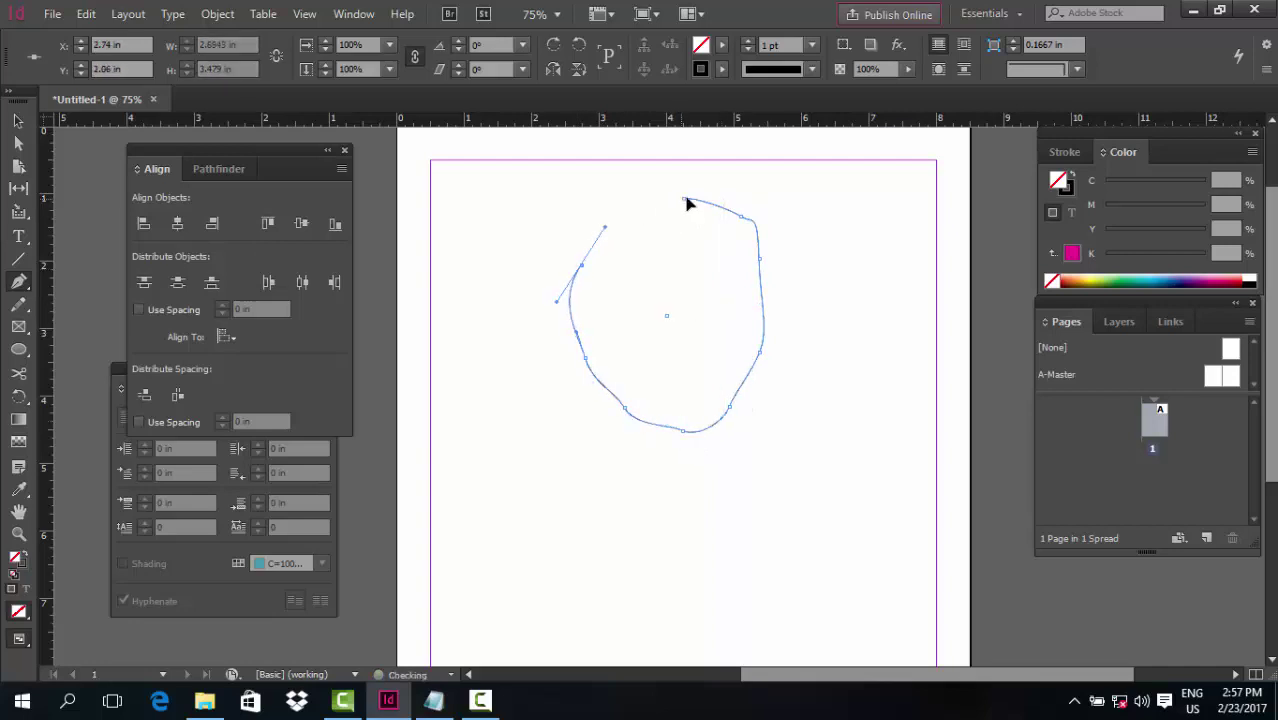
drag(686, 200, 615, 205)
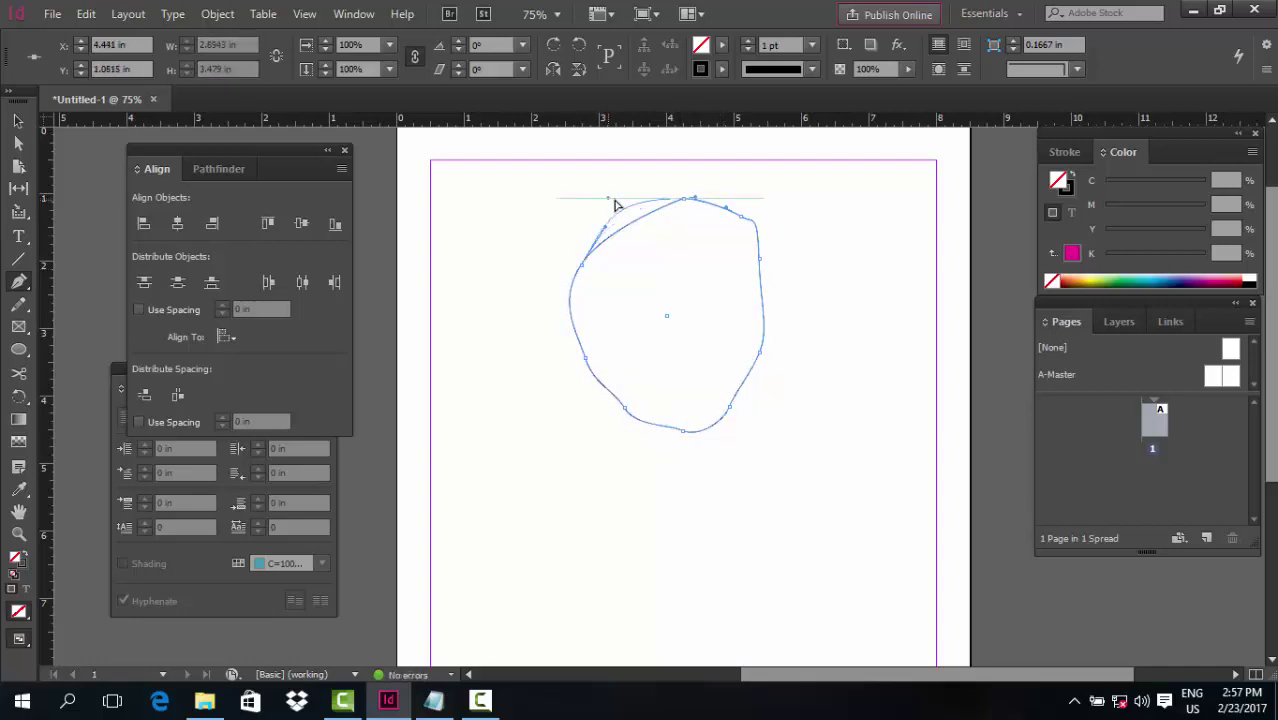
click(1073, 254)
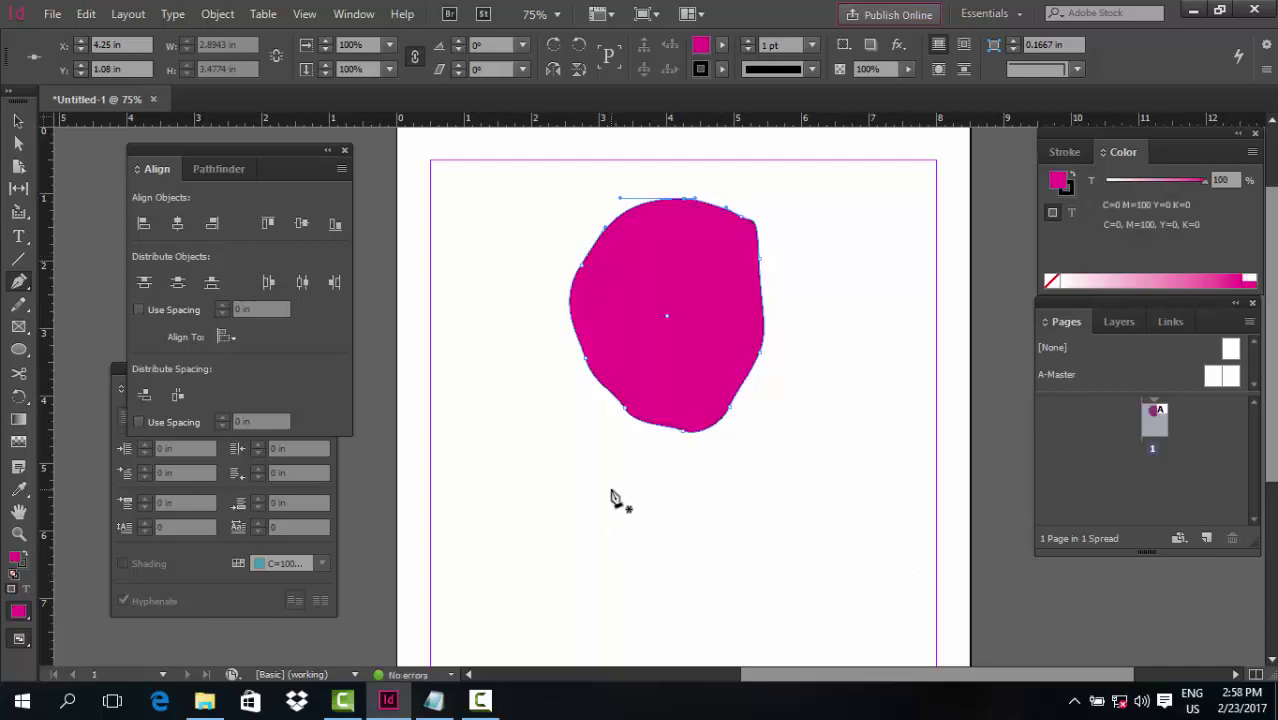
scroll(613, 499, down, 3)
scroll(613, 499, up, 1)
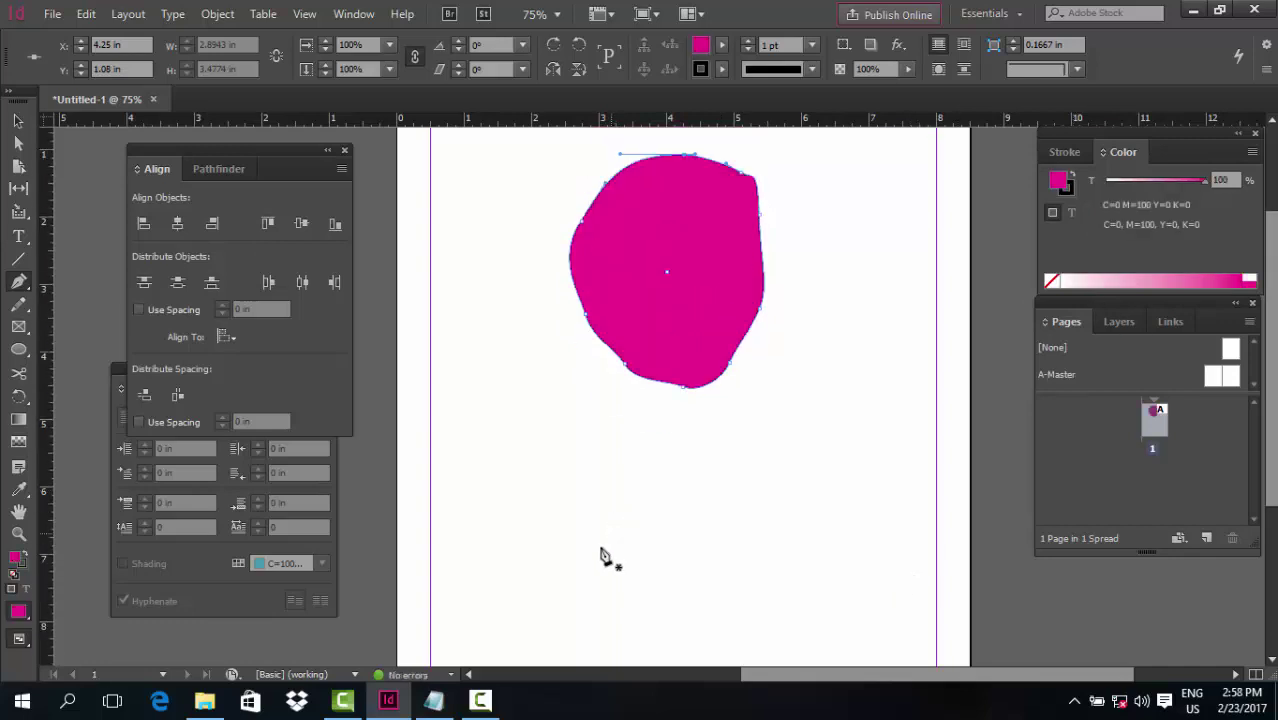
click(617, 485)
drag(655, 382, 650, 329)
click(655, 382)
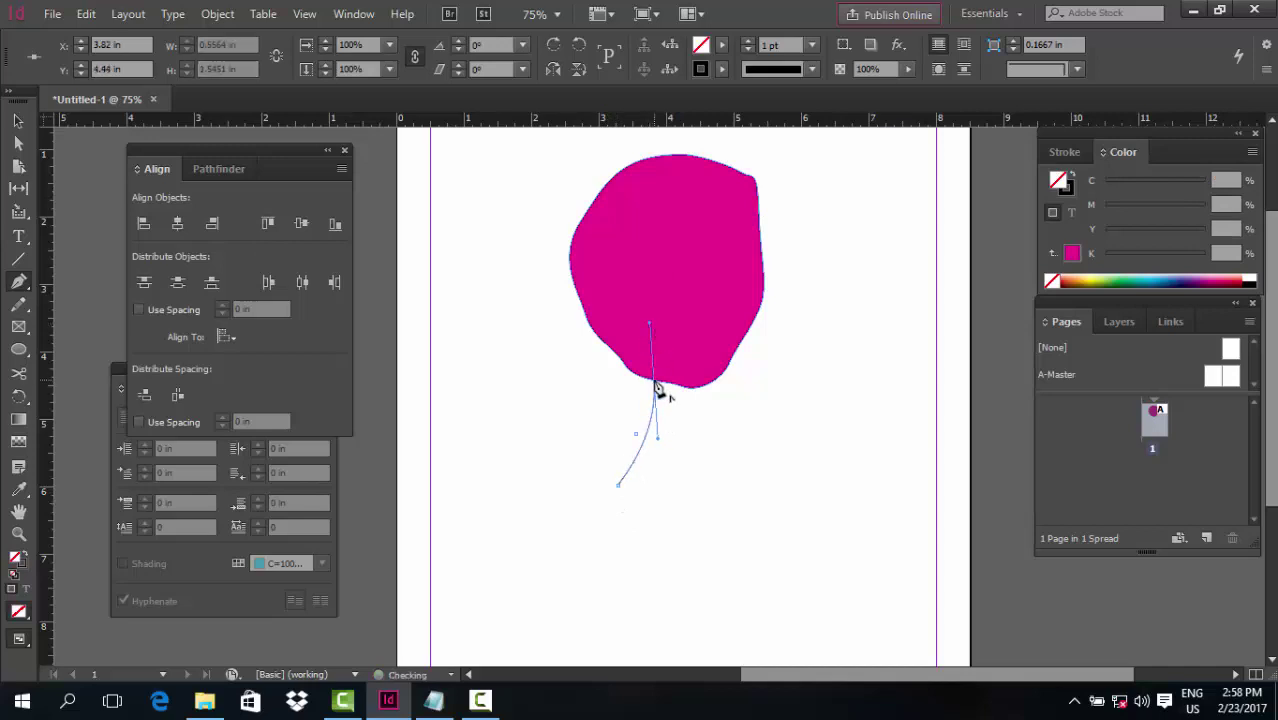
key(ctrl+equal)
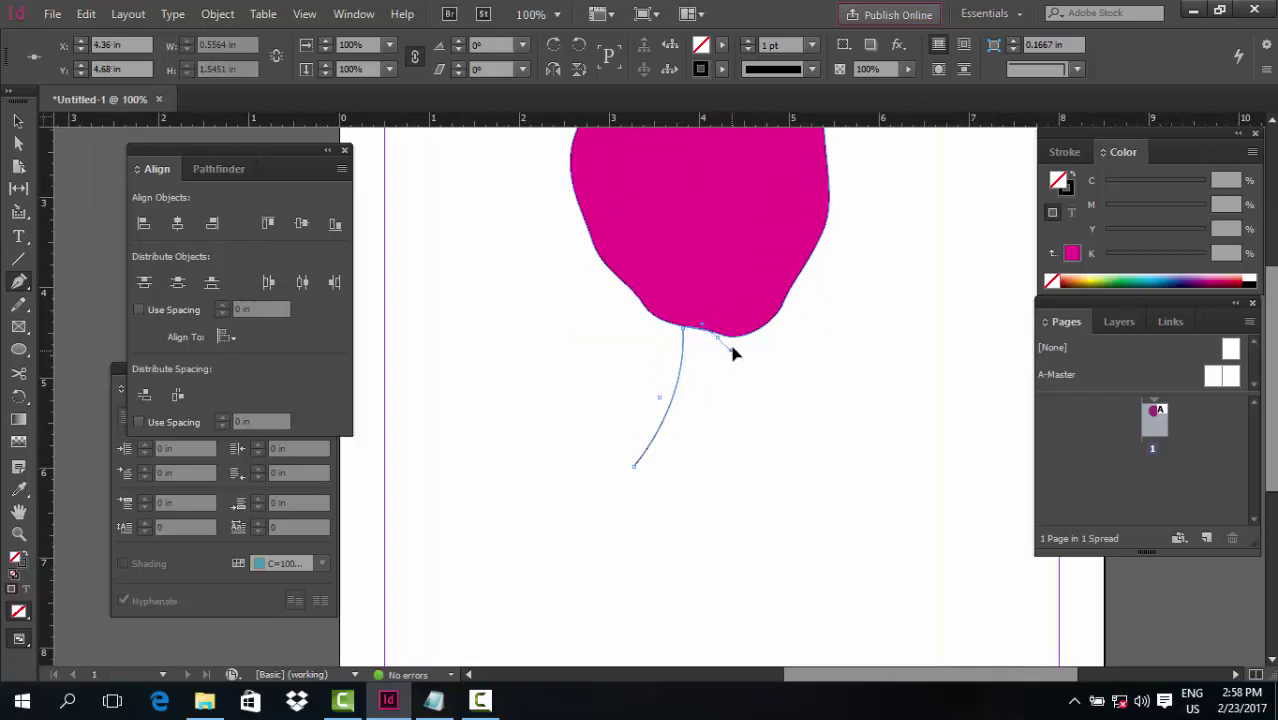
click(733, 346)
drag(777, 320, 795, 444)
drag(833, 500, 897, 528)
drag(634, 466, 621, 431)
click(1068, 256)
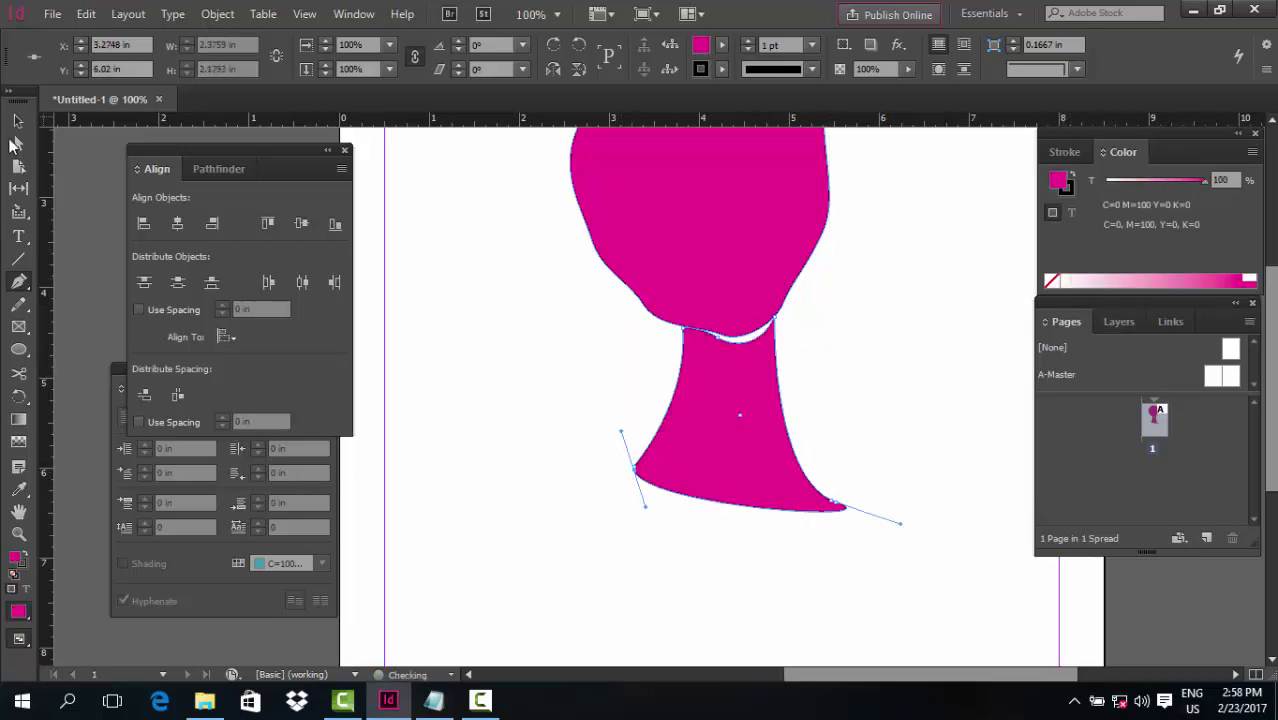
click(17, 120)
click(536, 348)
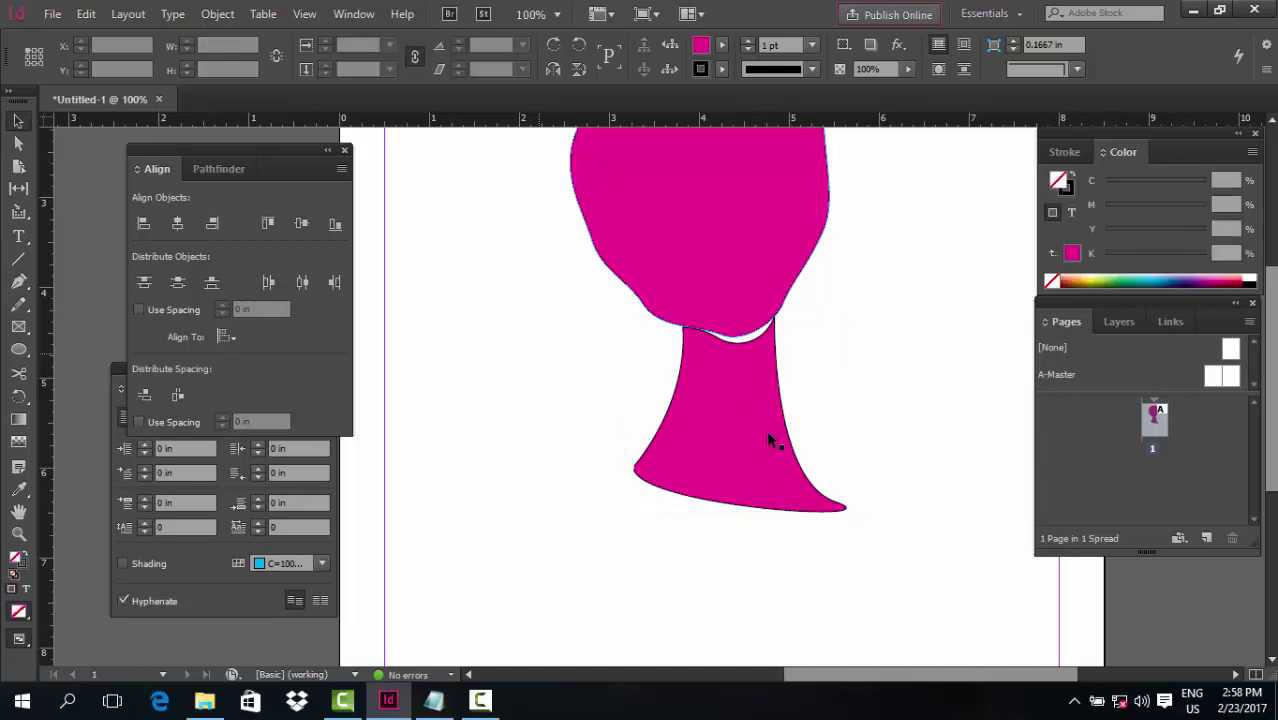
click(768, 434)
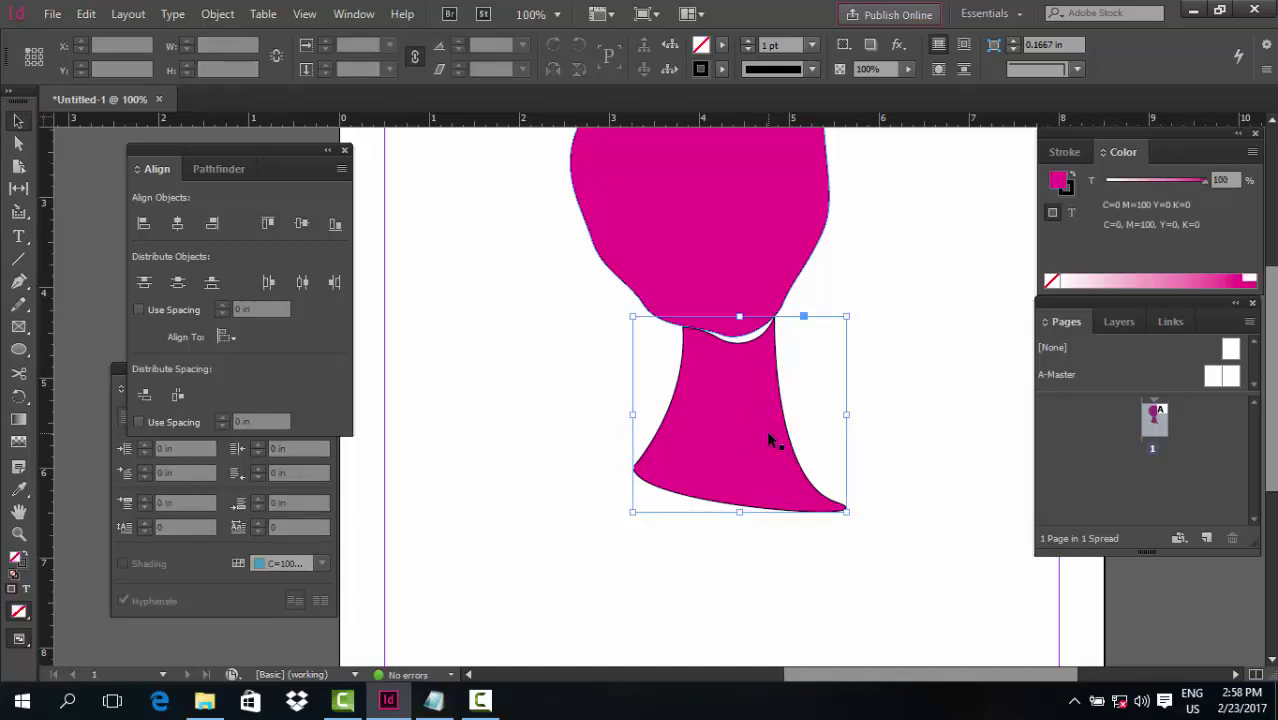
key(a)
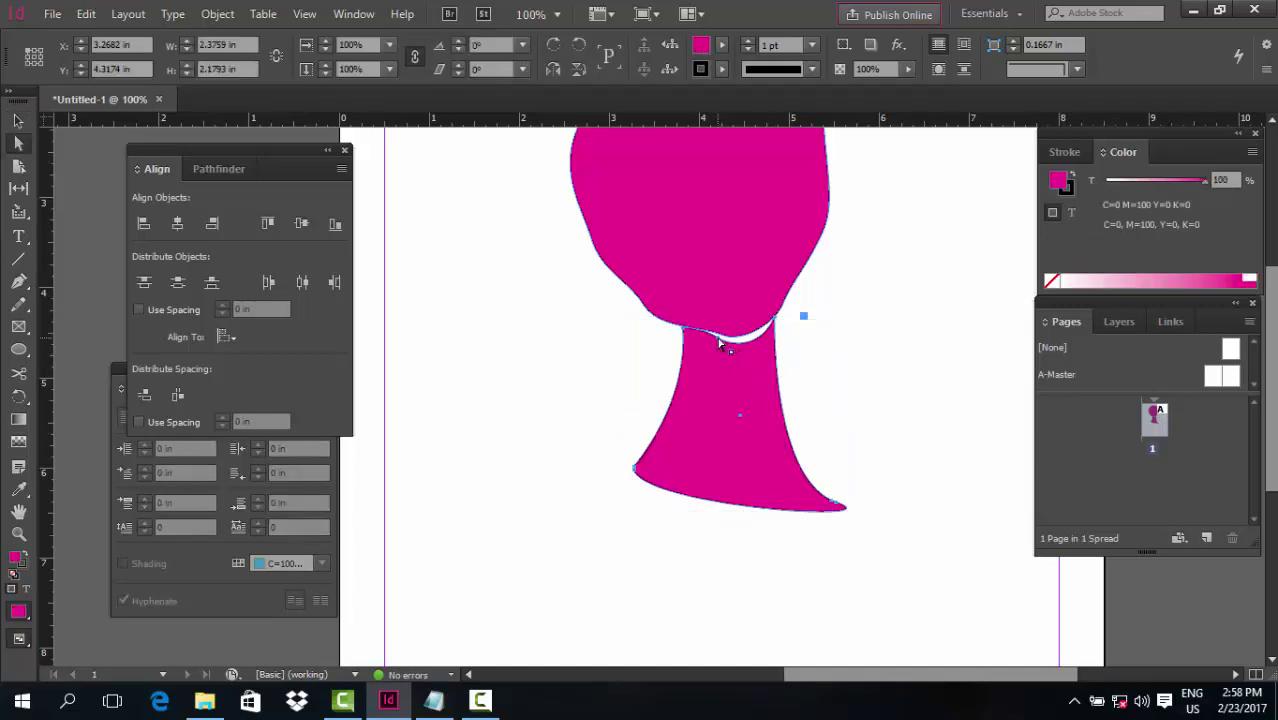
drag(718, 343, 715, 339)
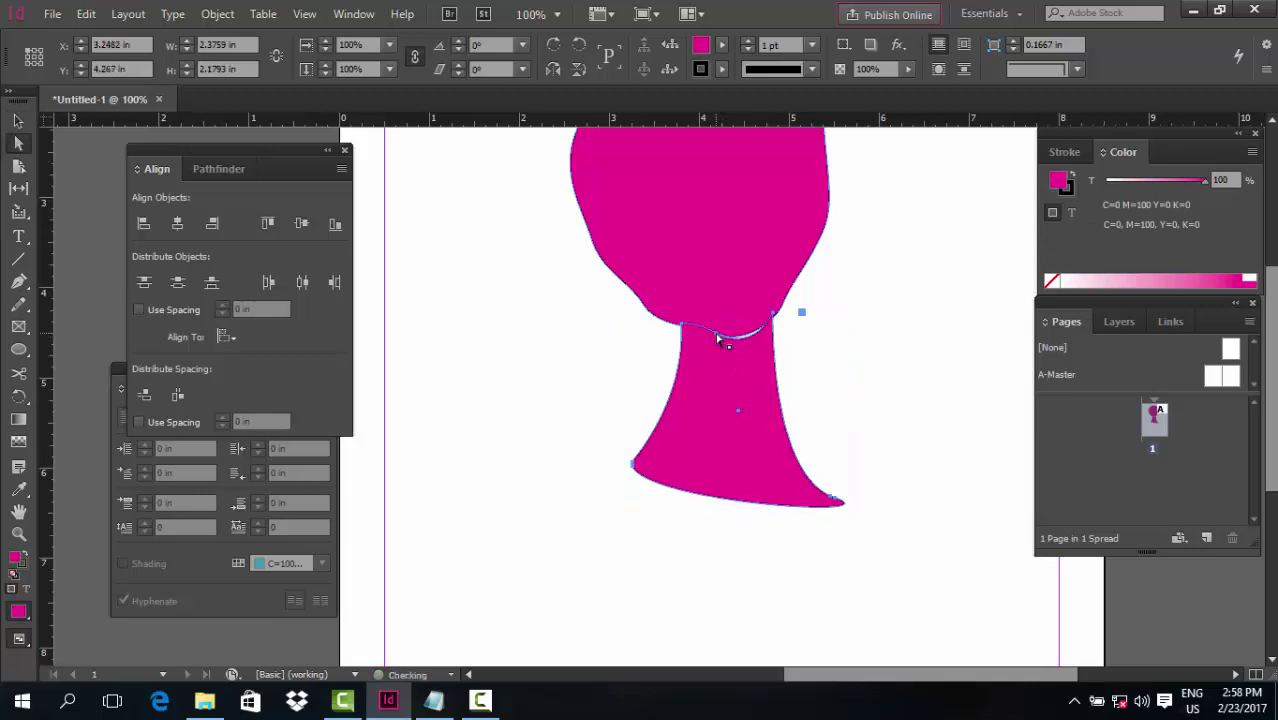
key(ctrl+z)
click(795, 315)
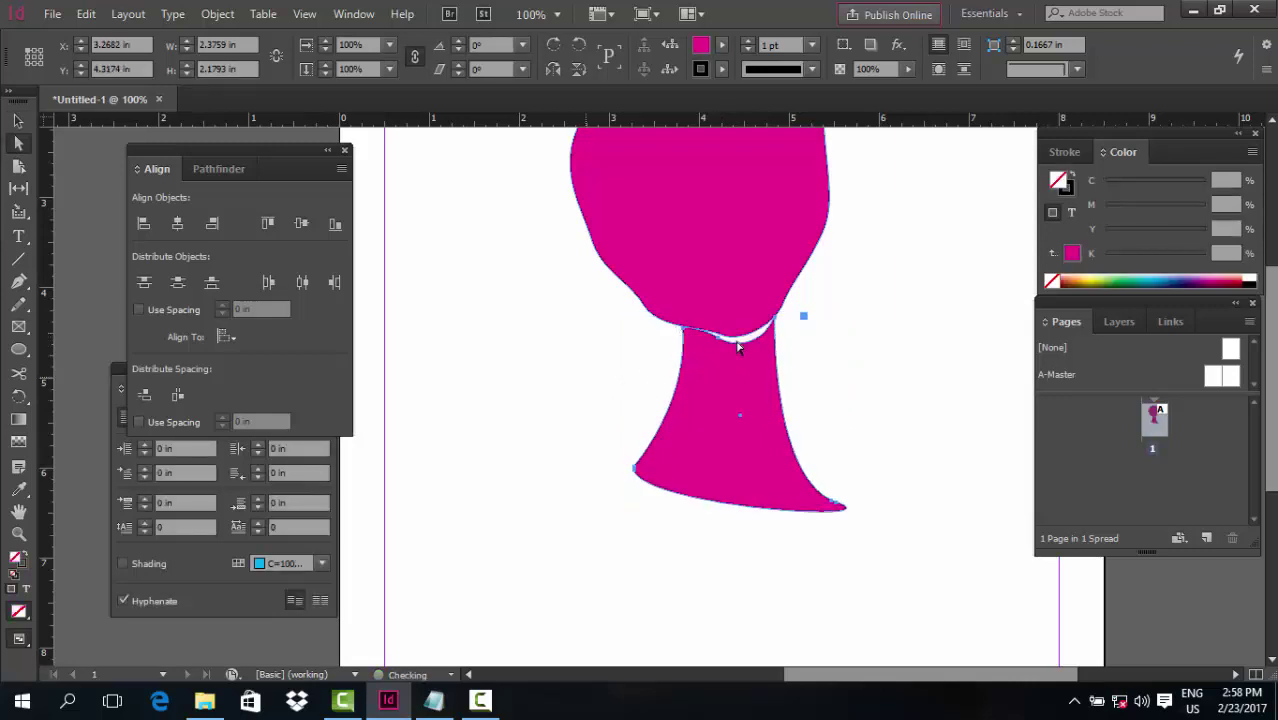
scroll(826, 423, up, 2)
key(v)
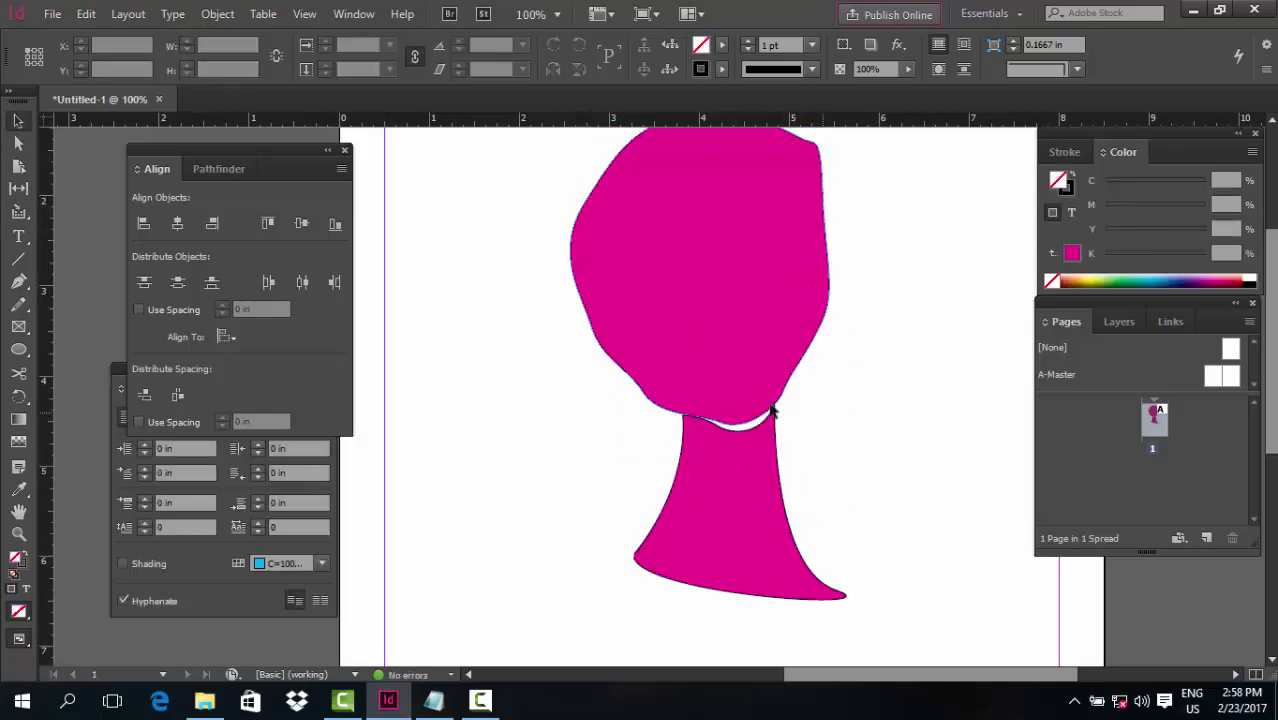
click(681, 541)
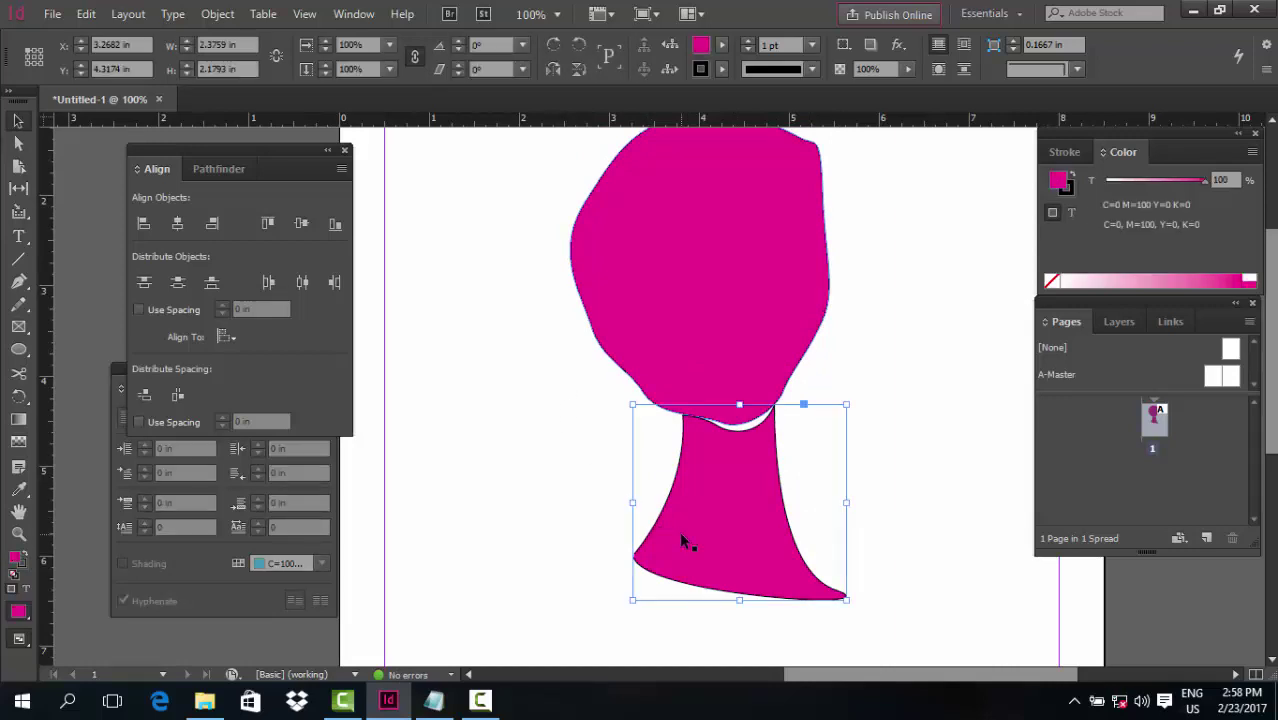
key(Delete)
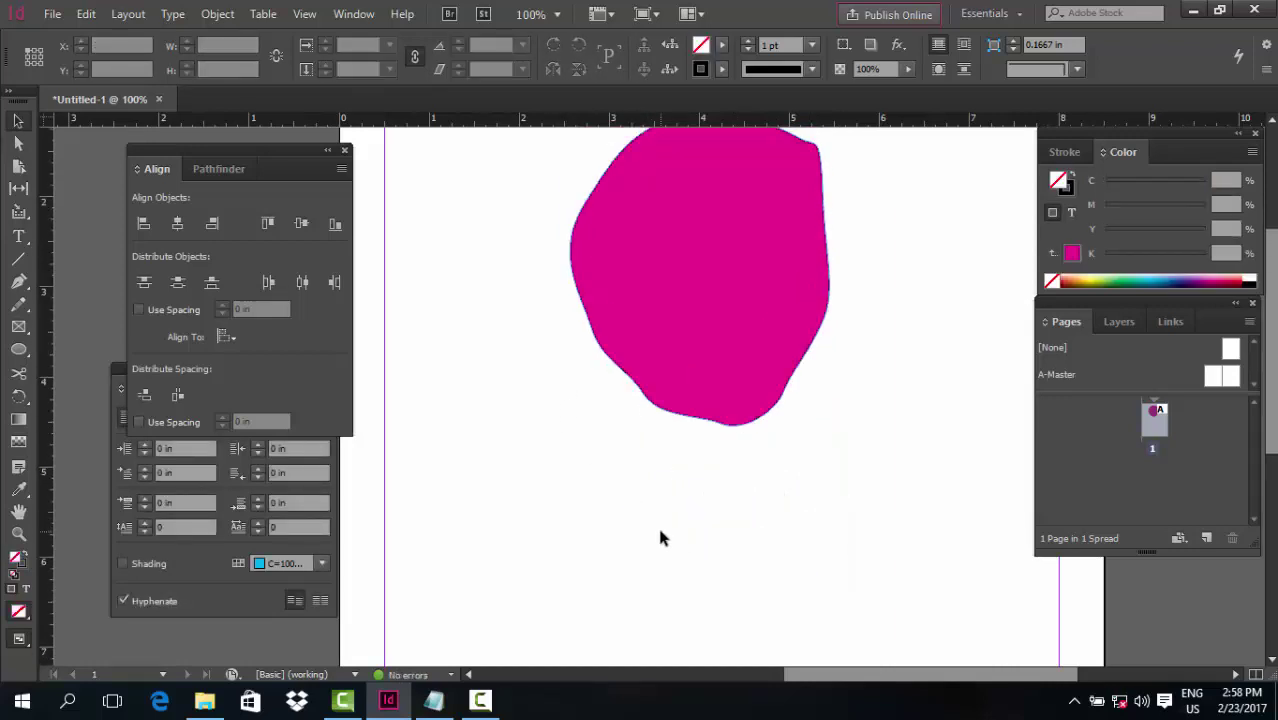
Pen-draw a tapered neck outline beneath the head and fill it magenta
key(ctrl+minus)
key(p)
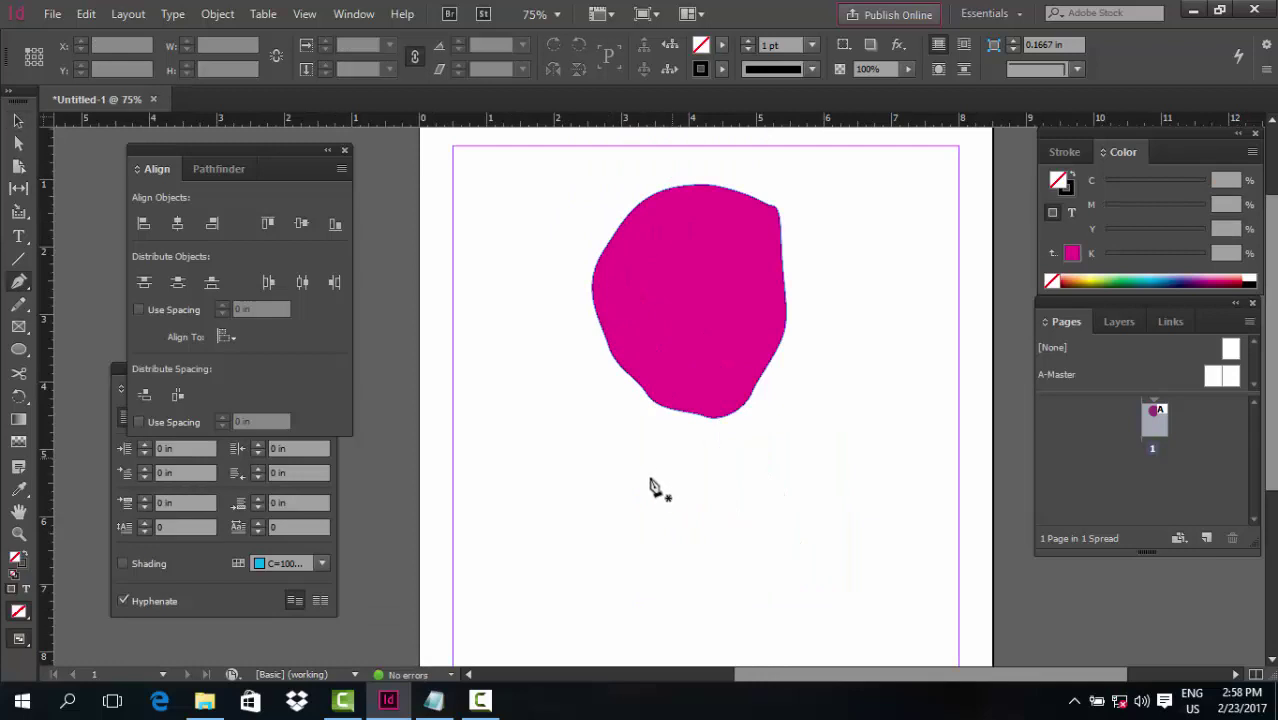
click(659, 501)
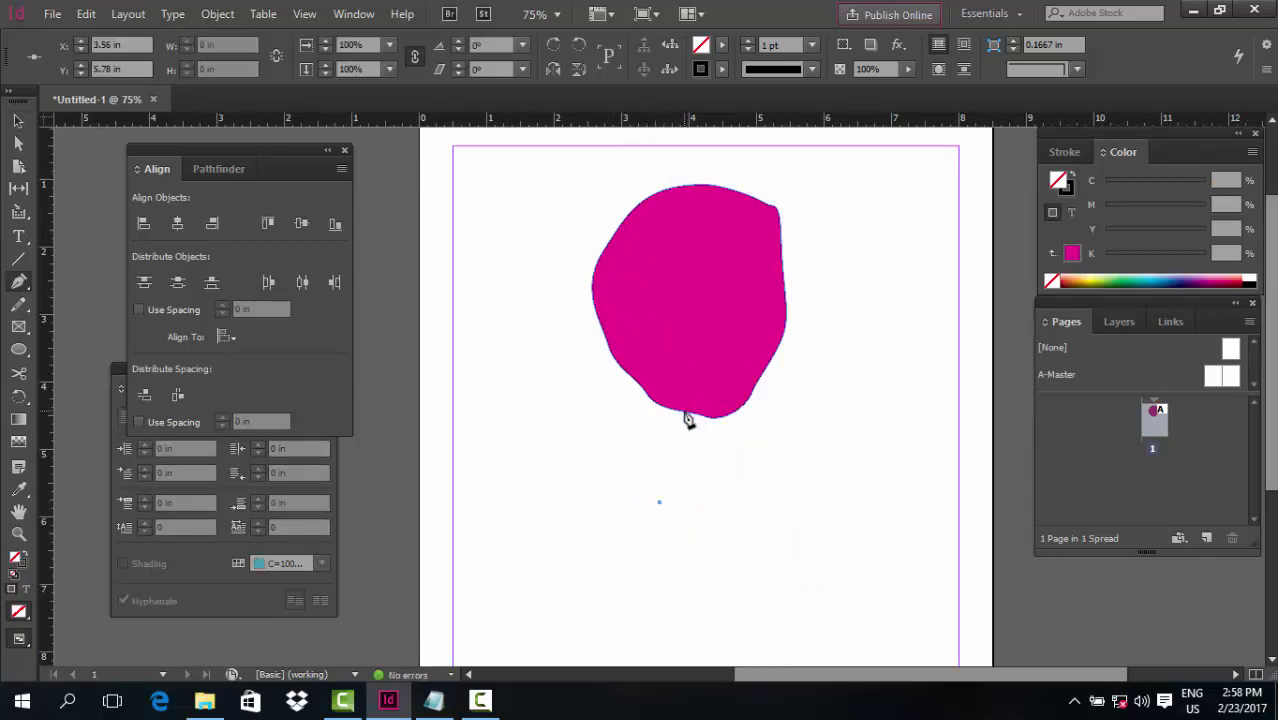
drag(686, 414, 681, 365)
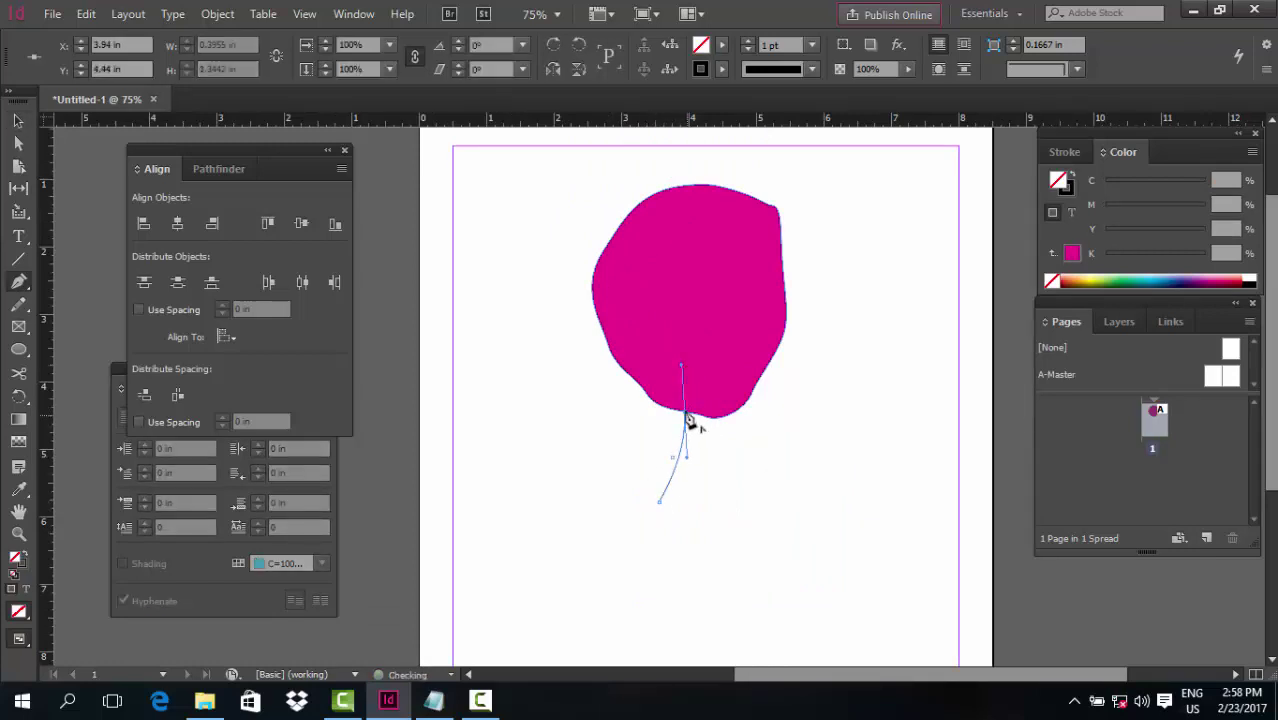
click(686, 414)
drag(737, 390, 769, 402)
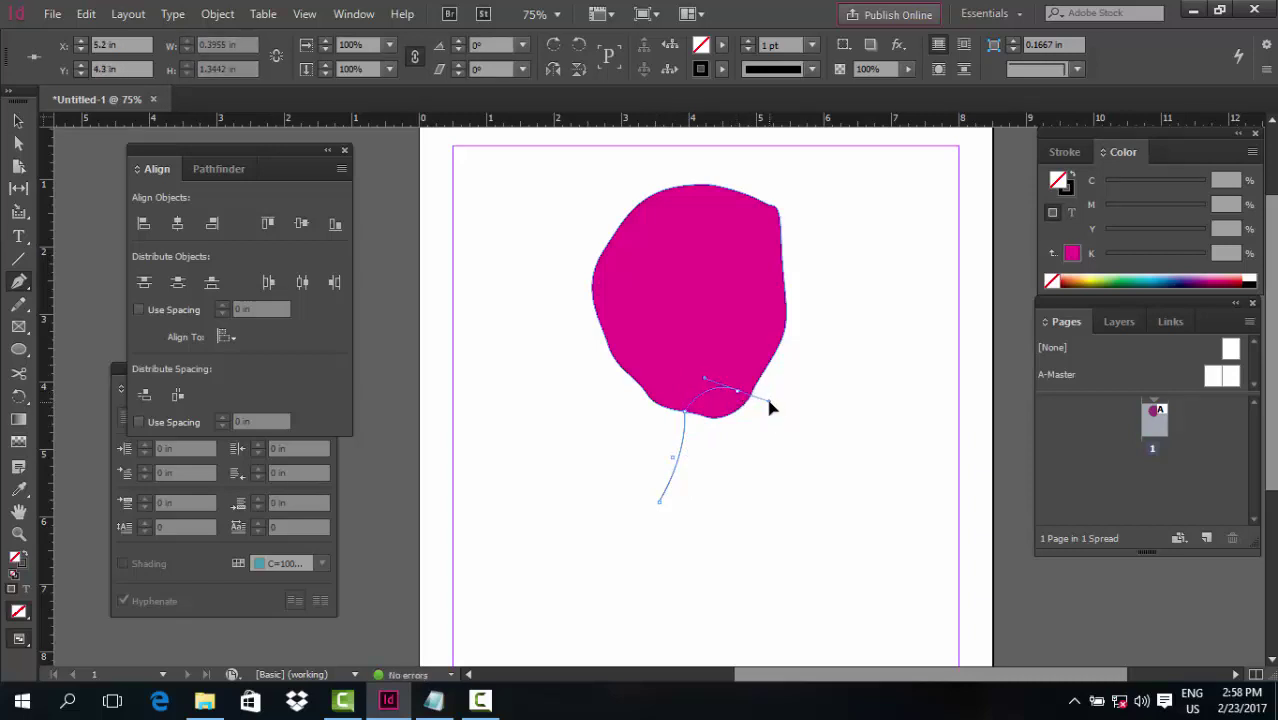
click(738, 392)
click(782, 556)
key(ctrl+z)
drag(660, 502, 698, 538)
click(1073, 255)
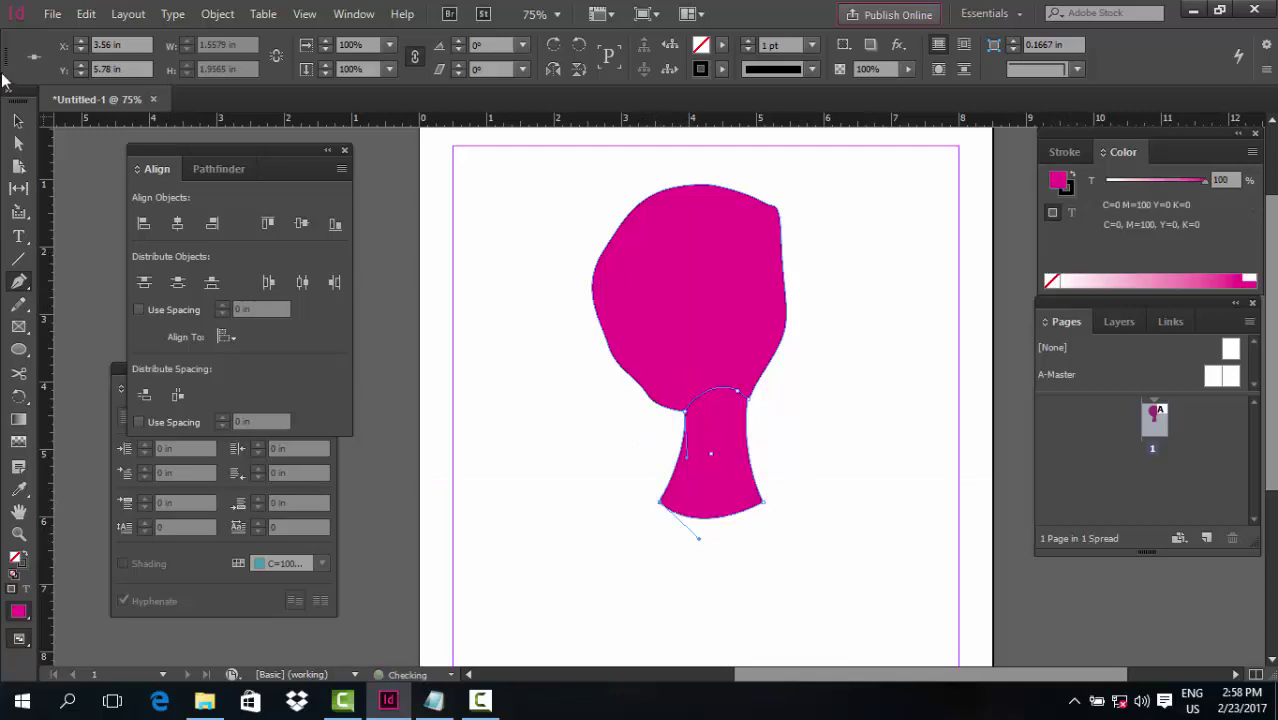
Send the neck behind the head with Ctrl+Shift+[, then select both shapes
click(18, 121)
click(753, 519)
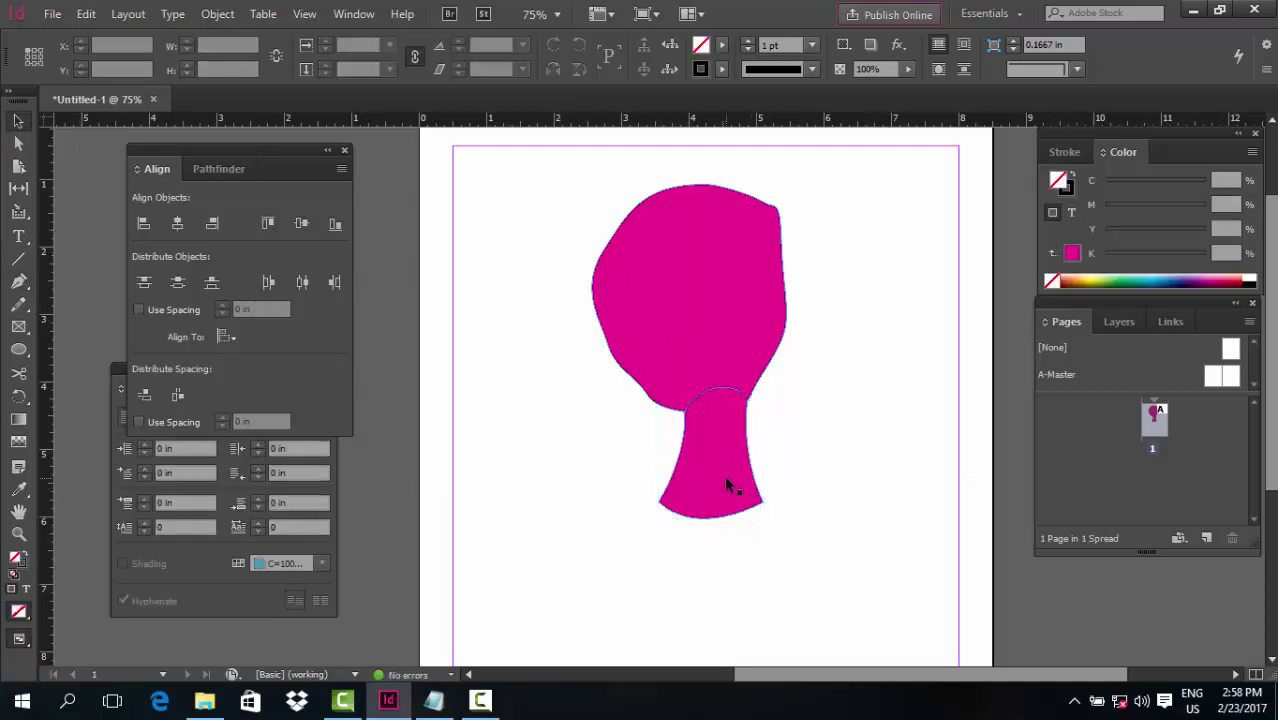
click(726, 479)
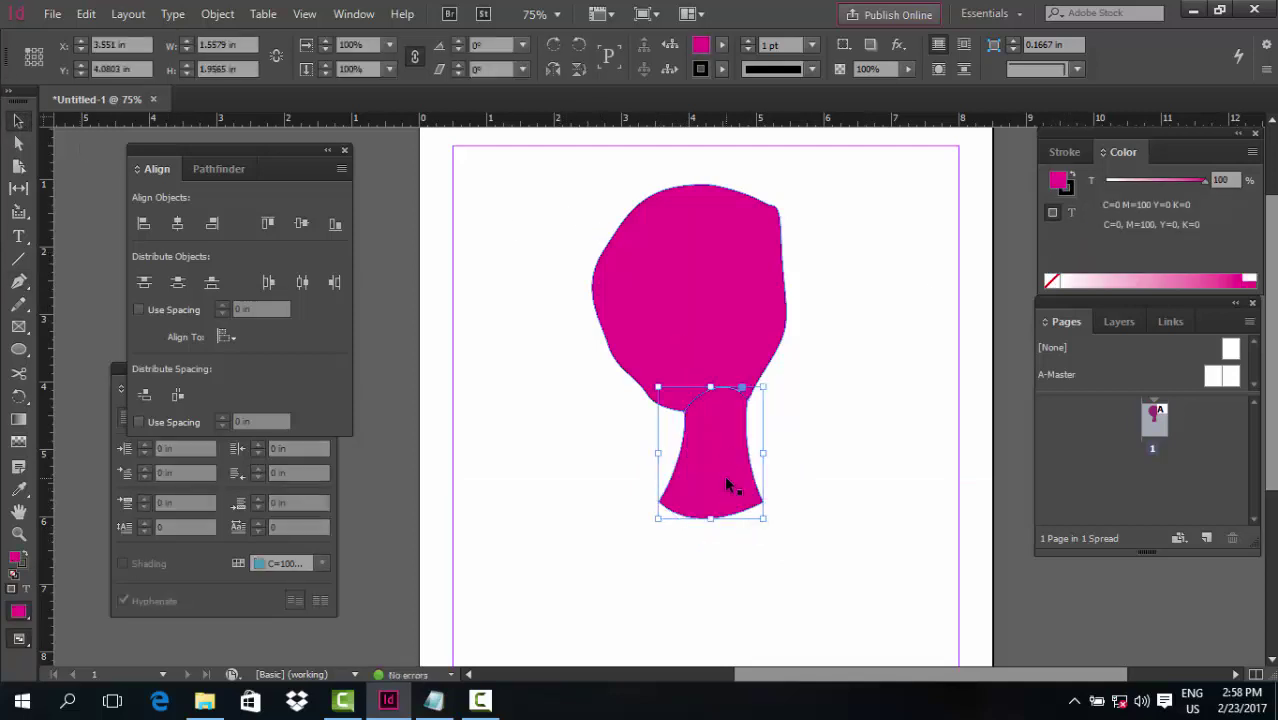
key(ctrl+shift+bracketleft)
click(541, 446)
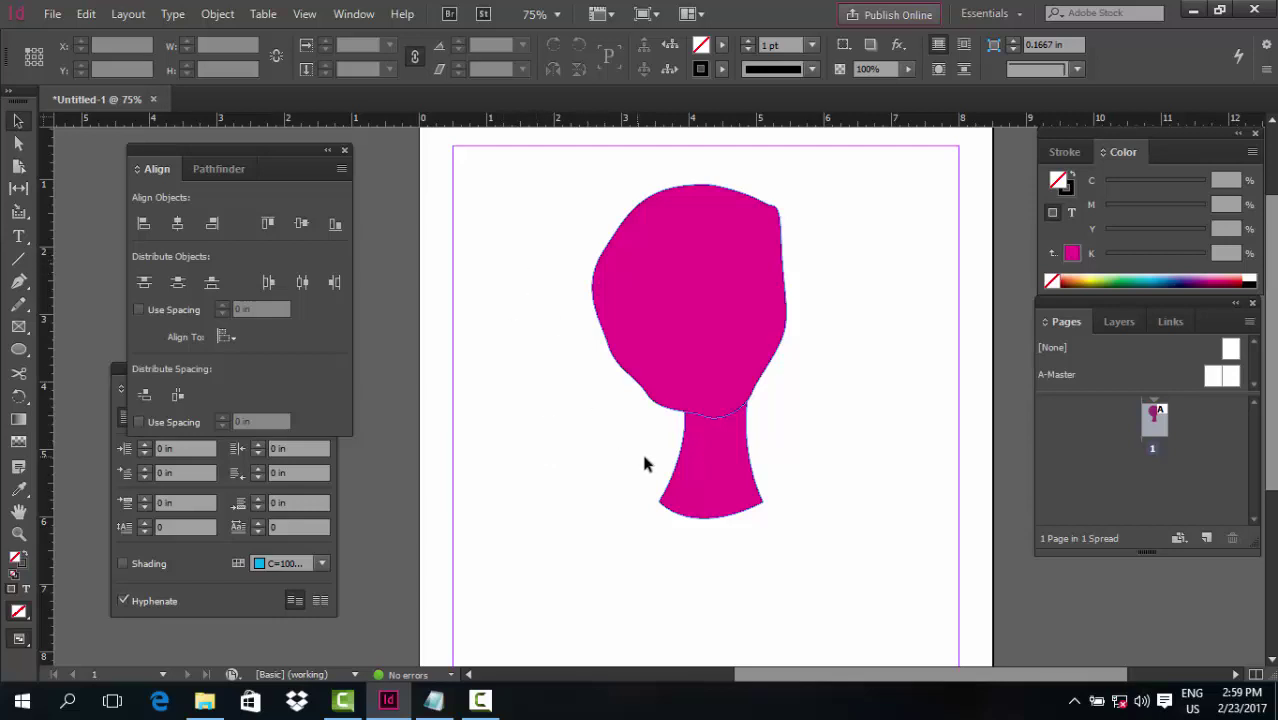
click(648, 386)
key(ctrl+a)
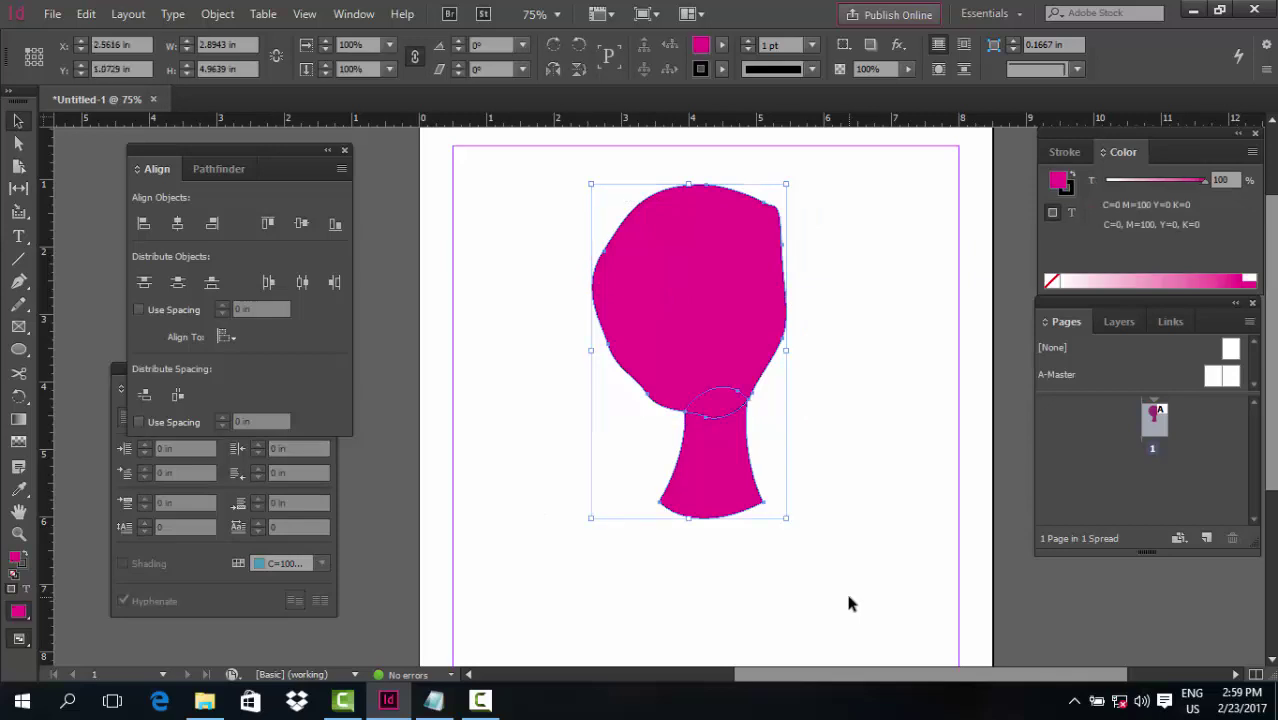
Delete the magenta bust shapes and draw a 4.48 in circle near the page top
key(Delete)
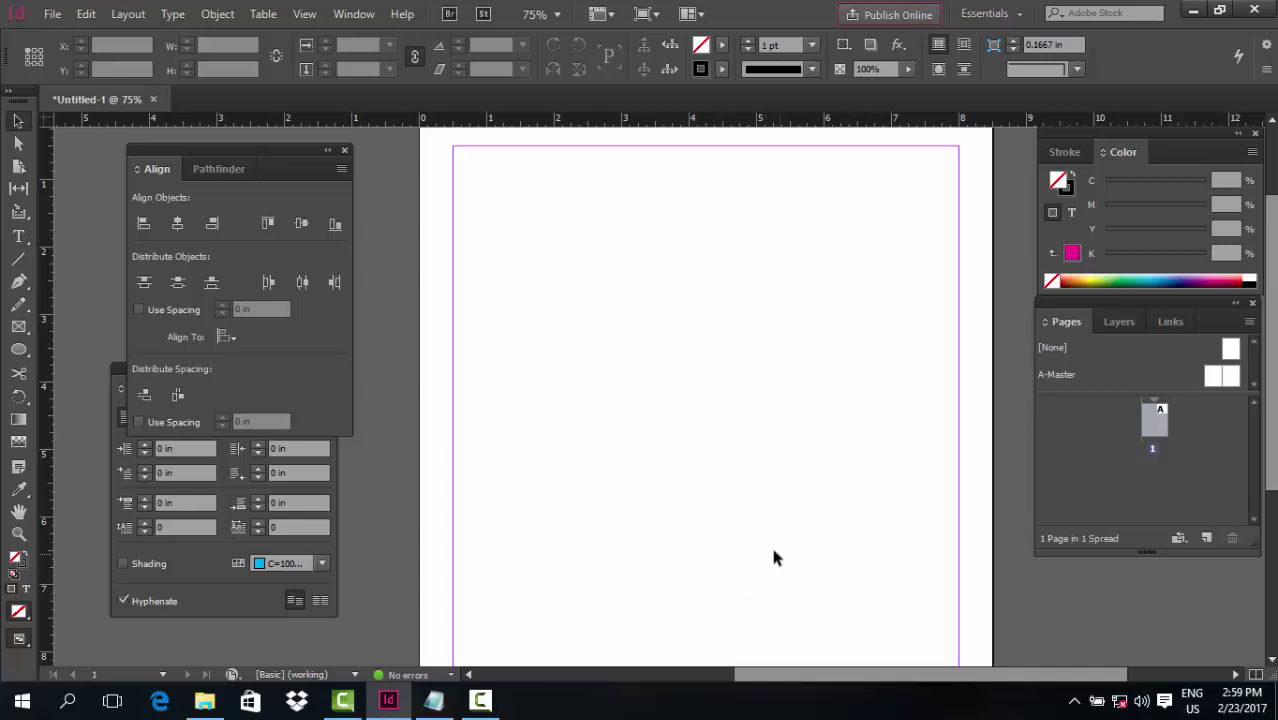
click(482, 703)
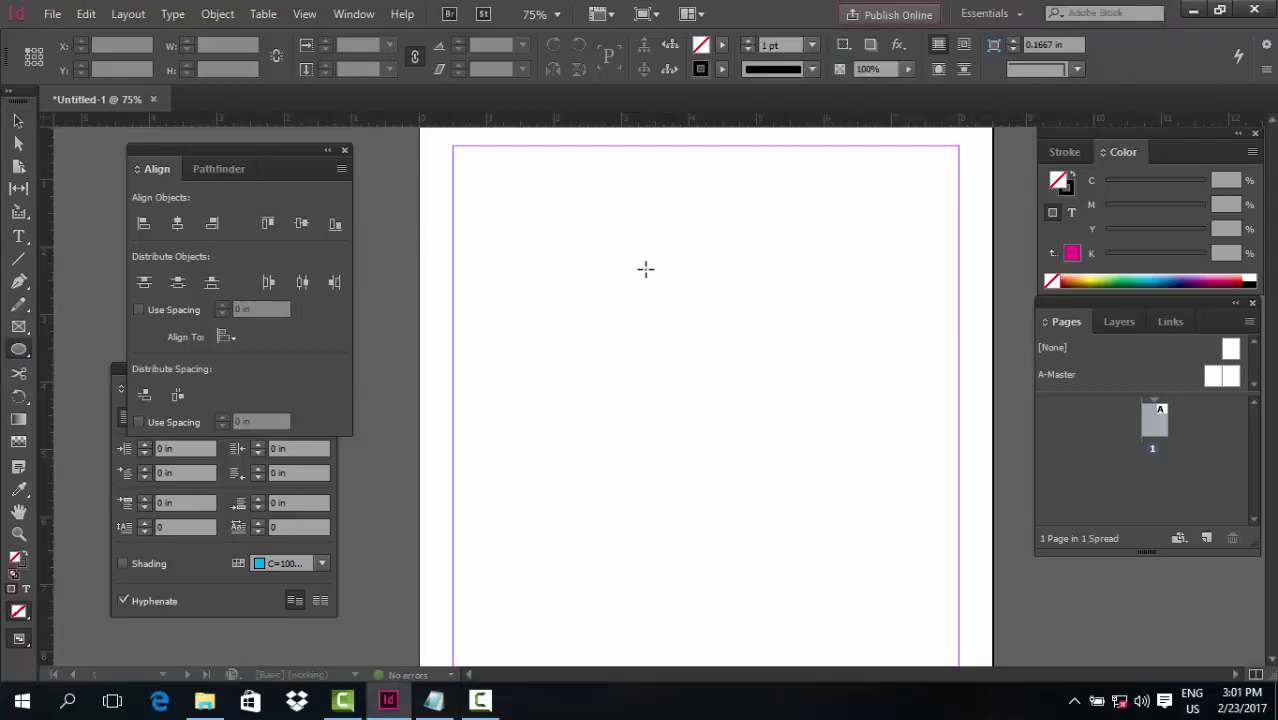
mouse_move(692, 203)
mouse_down()
mouse_move(824, 414)
mouse_move(850, 508)
mouse_move(868, 514)
mouse_up()
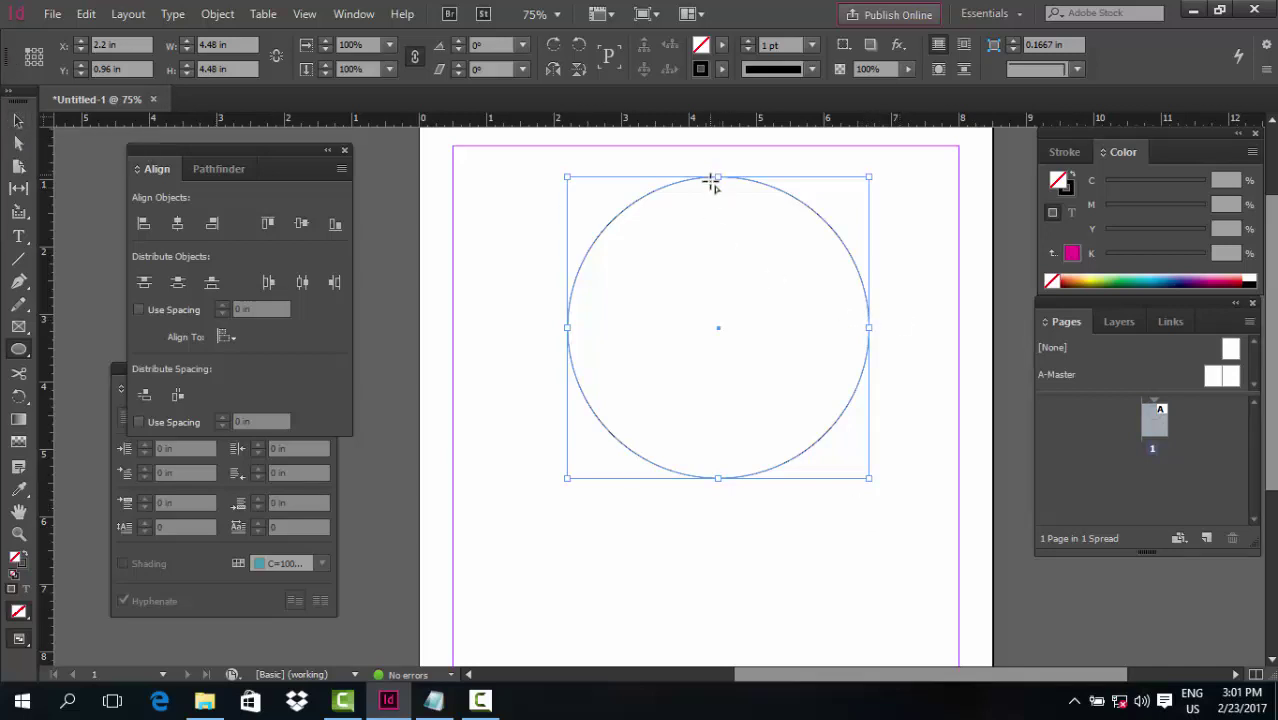
Start a new pen path by placing its first point on the circle
scroll(713, 479, down, 5)
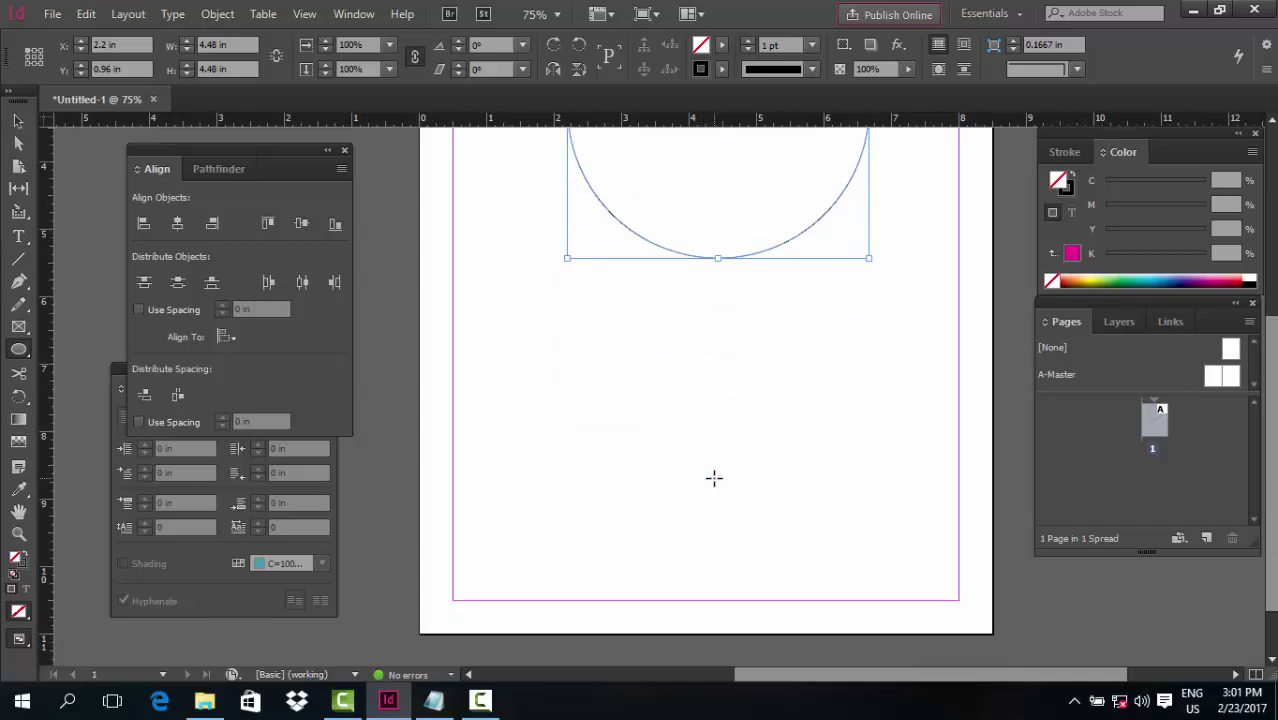
scroll(713, 477, up, 2)
key(p)
click(833, 441)
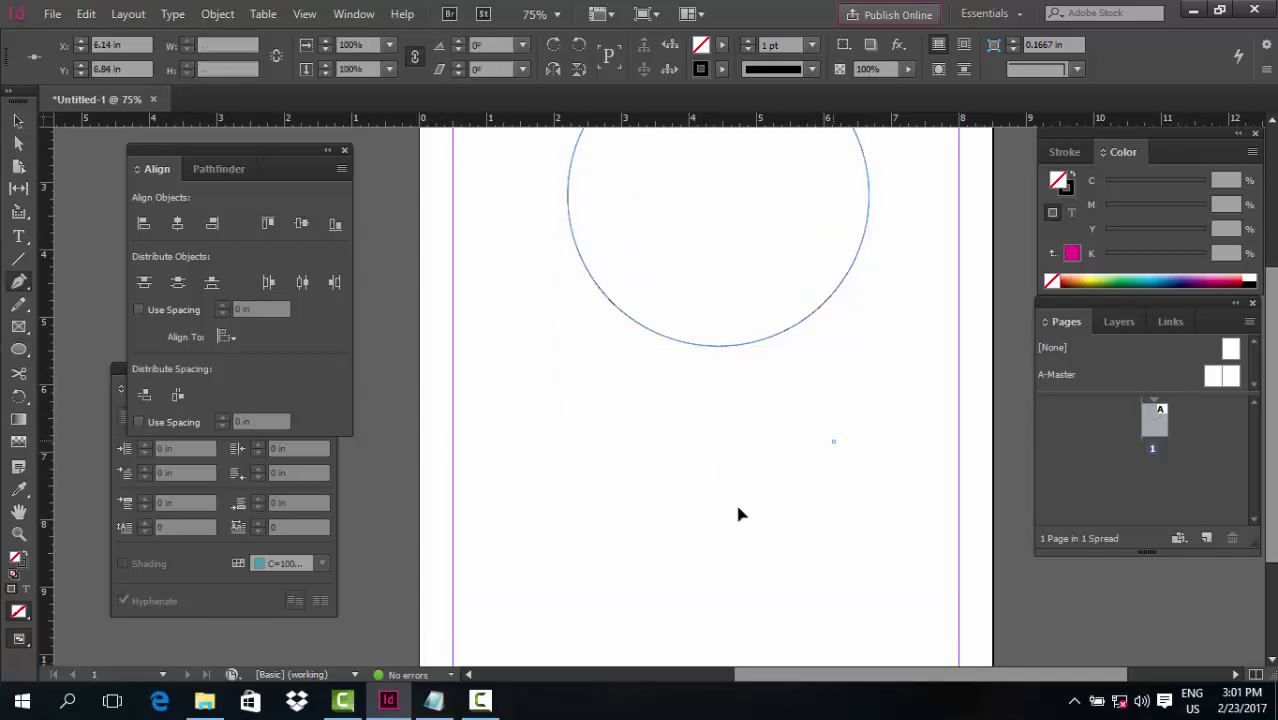
drag(773, 502, 724, 515)
click(660, 604)
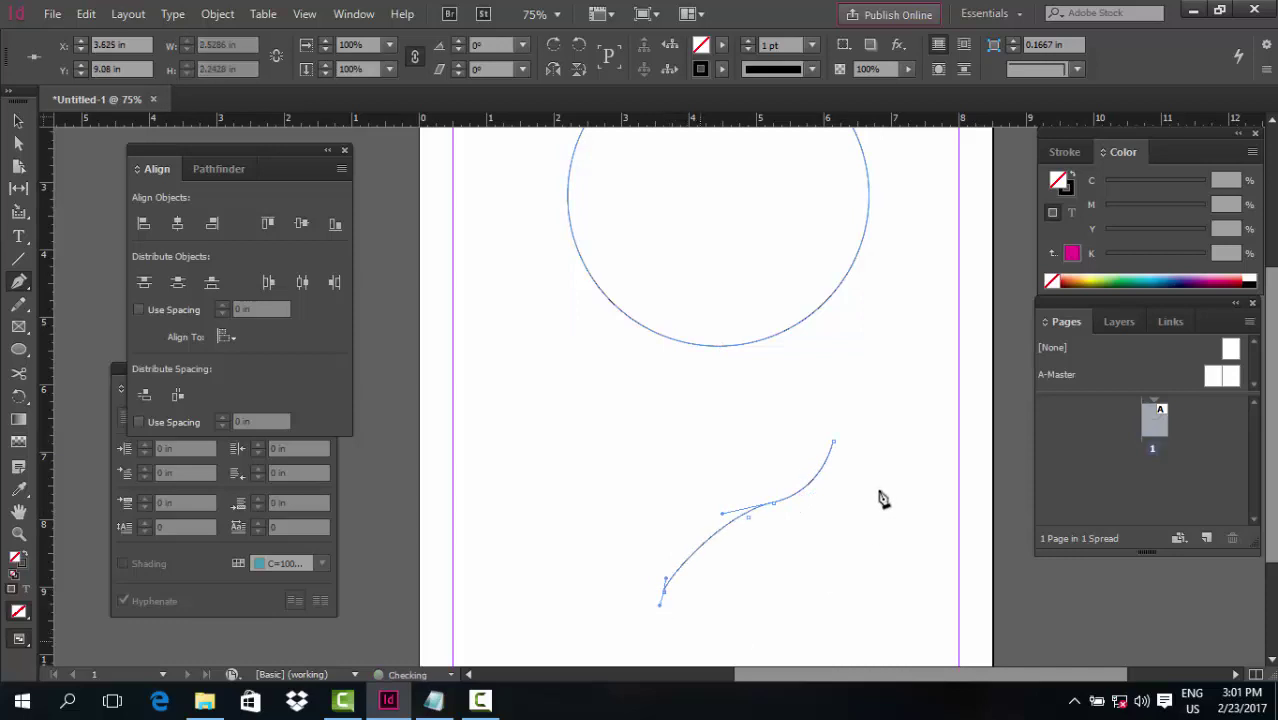
drag(833, 441, 847, 628)
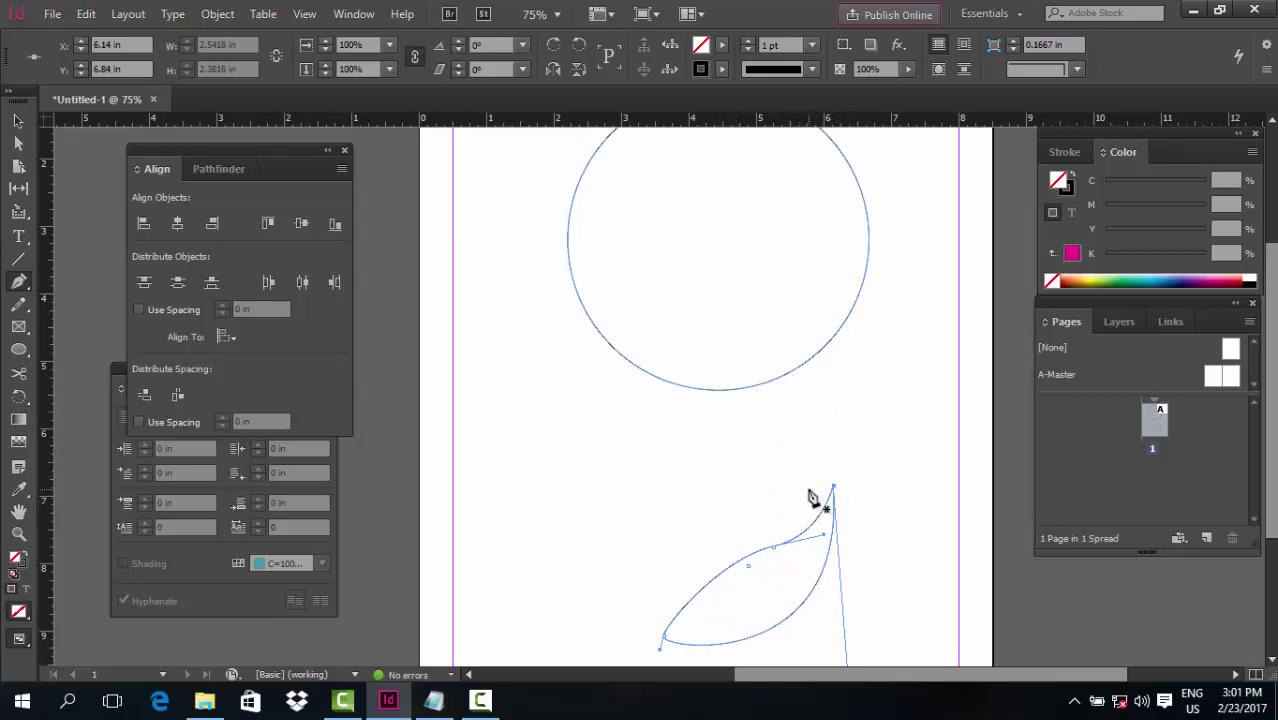
key(v)
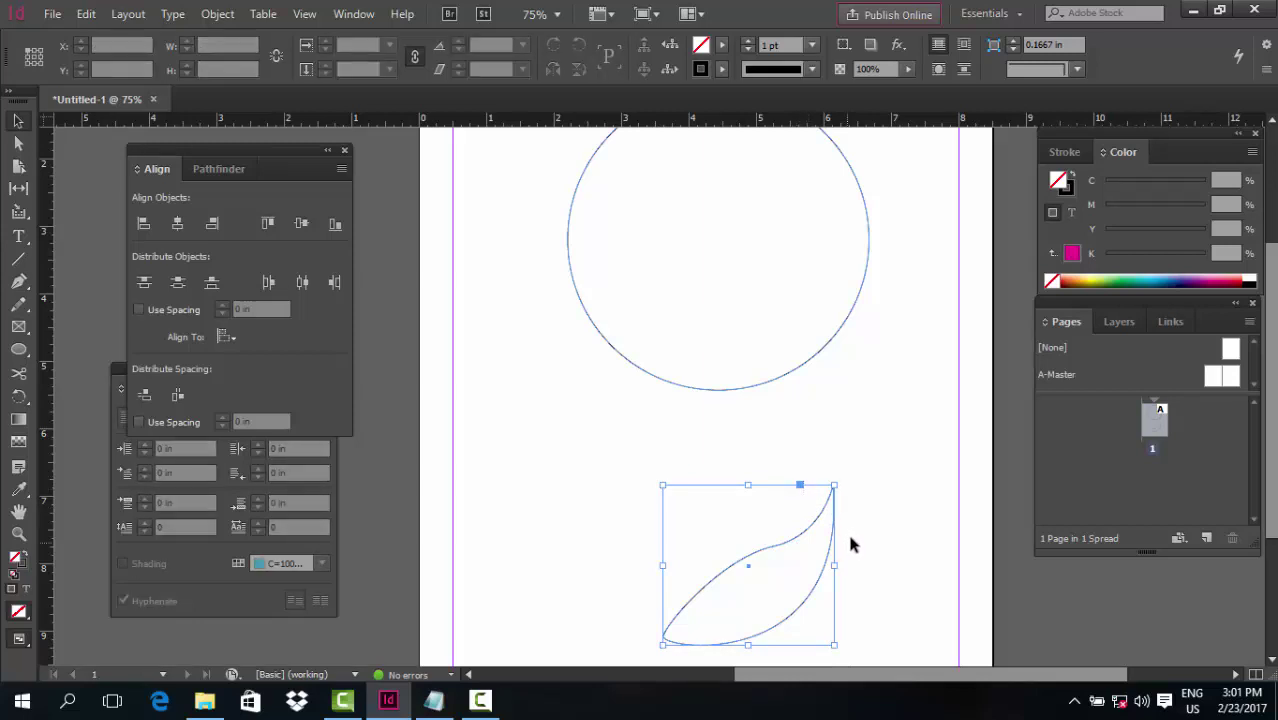
key(Delete)
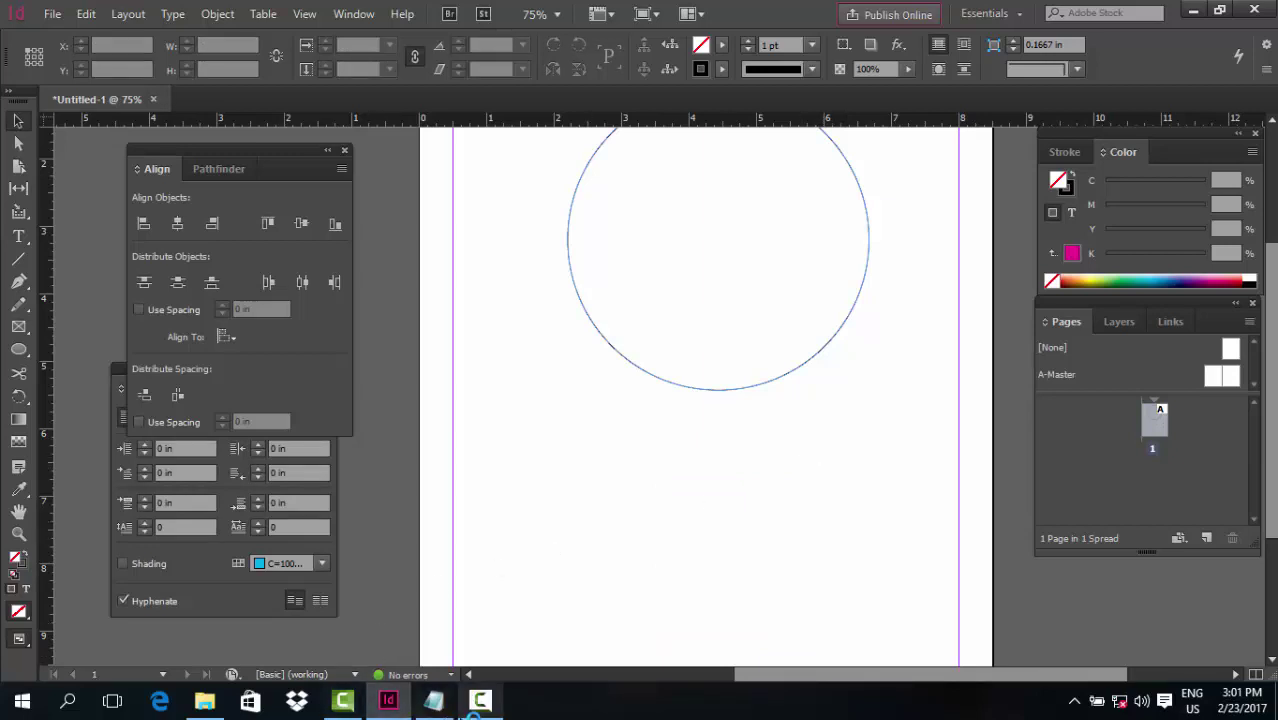
Fill the circle solid black by swapping its fill and stroke
click(480, 700)
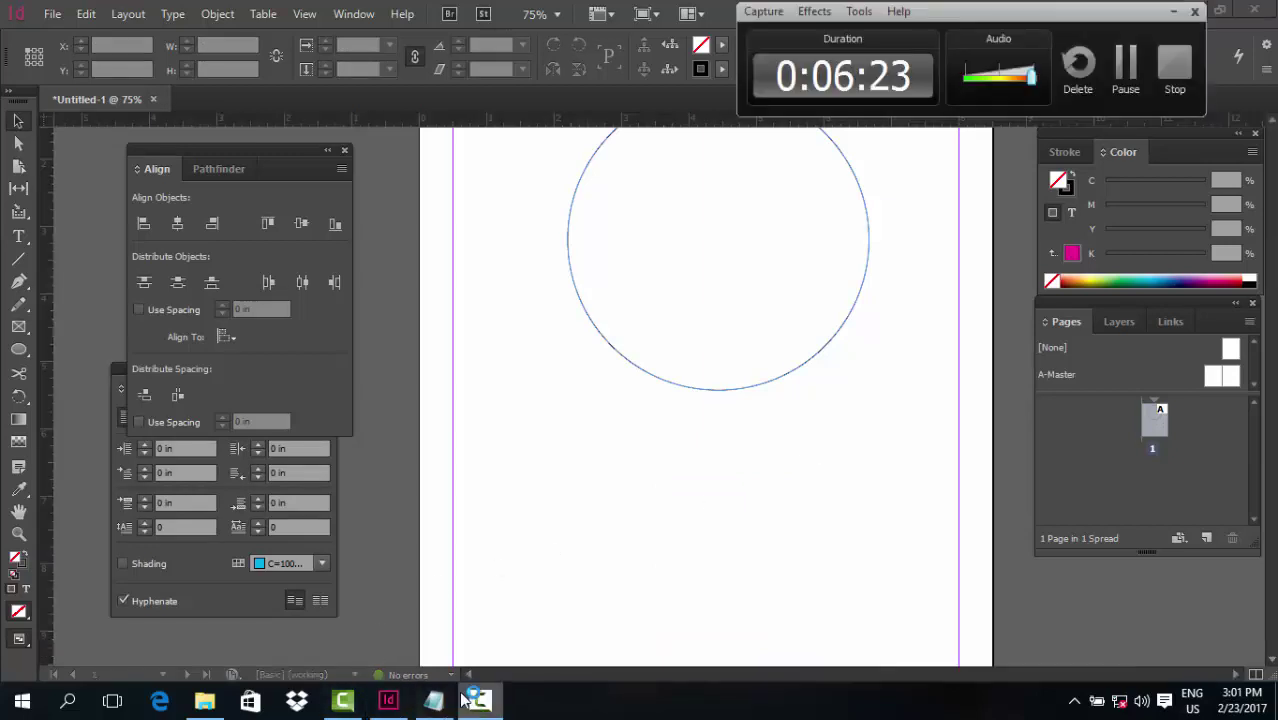
click(1122, 64)
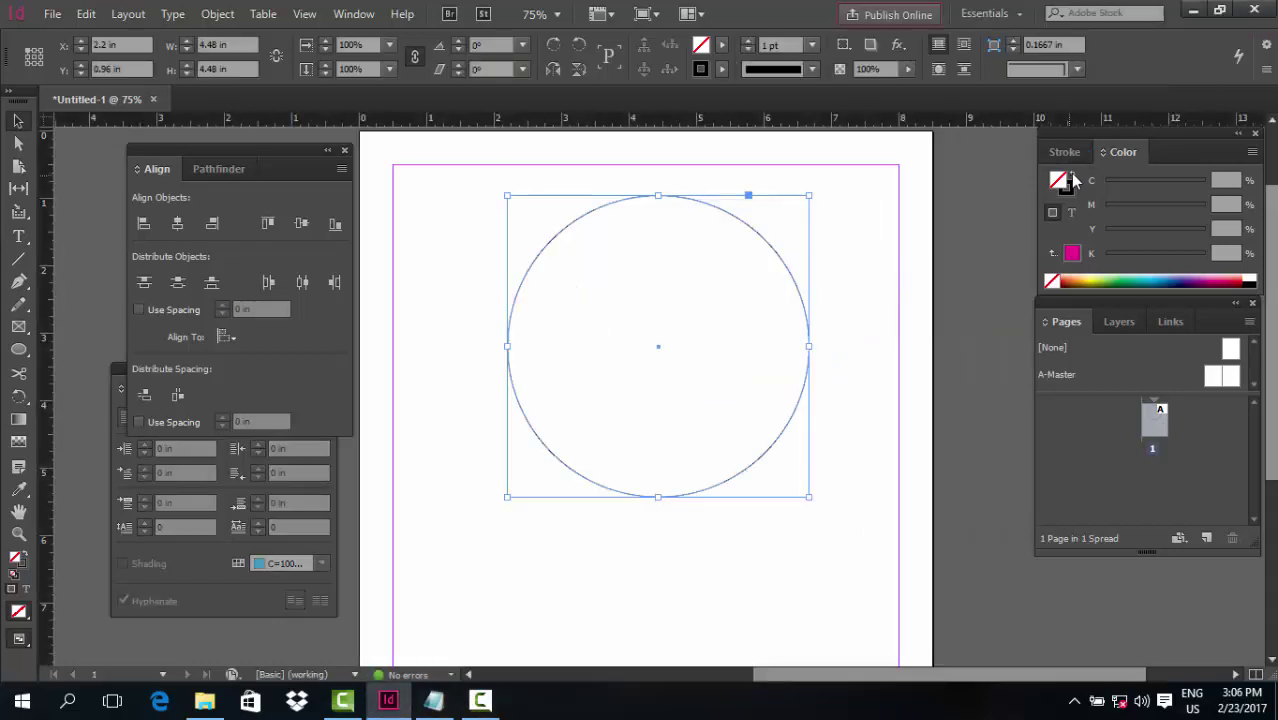
click(1072, 178)
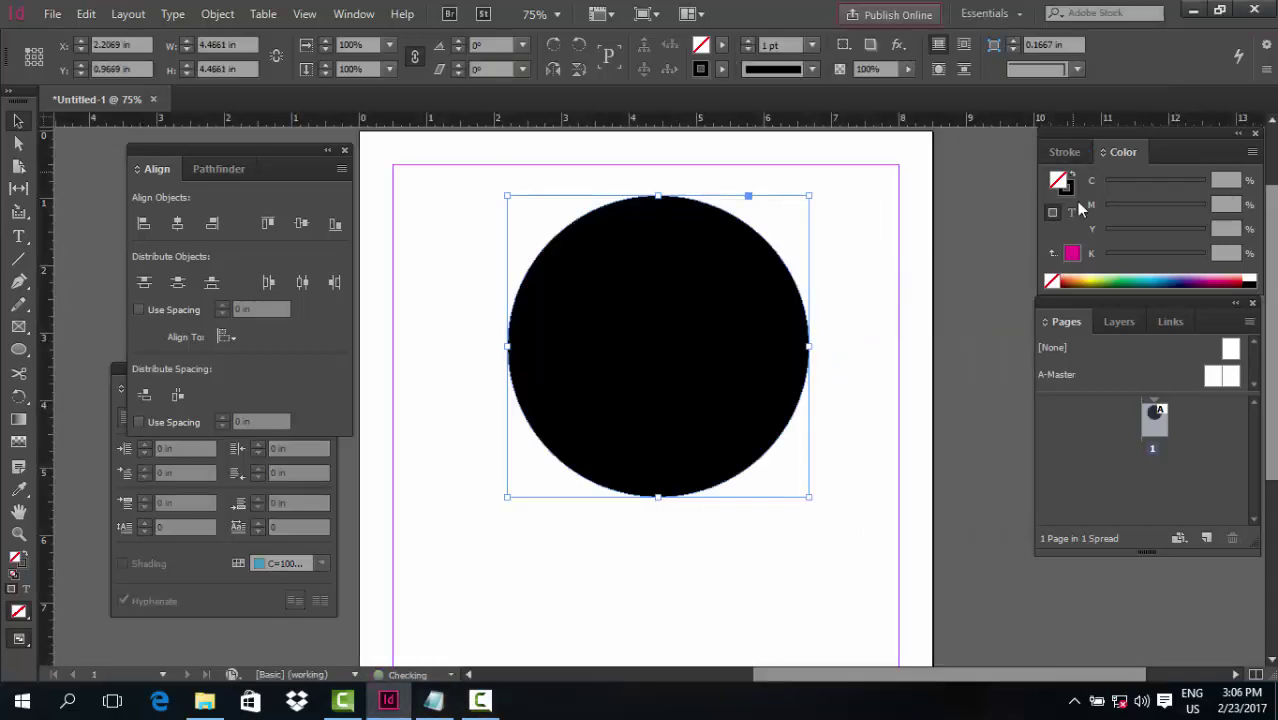
click(447, 380)
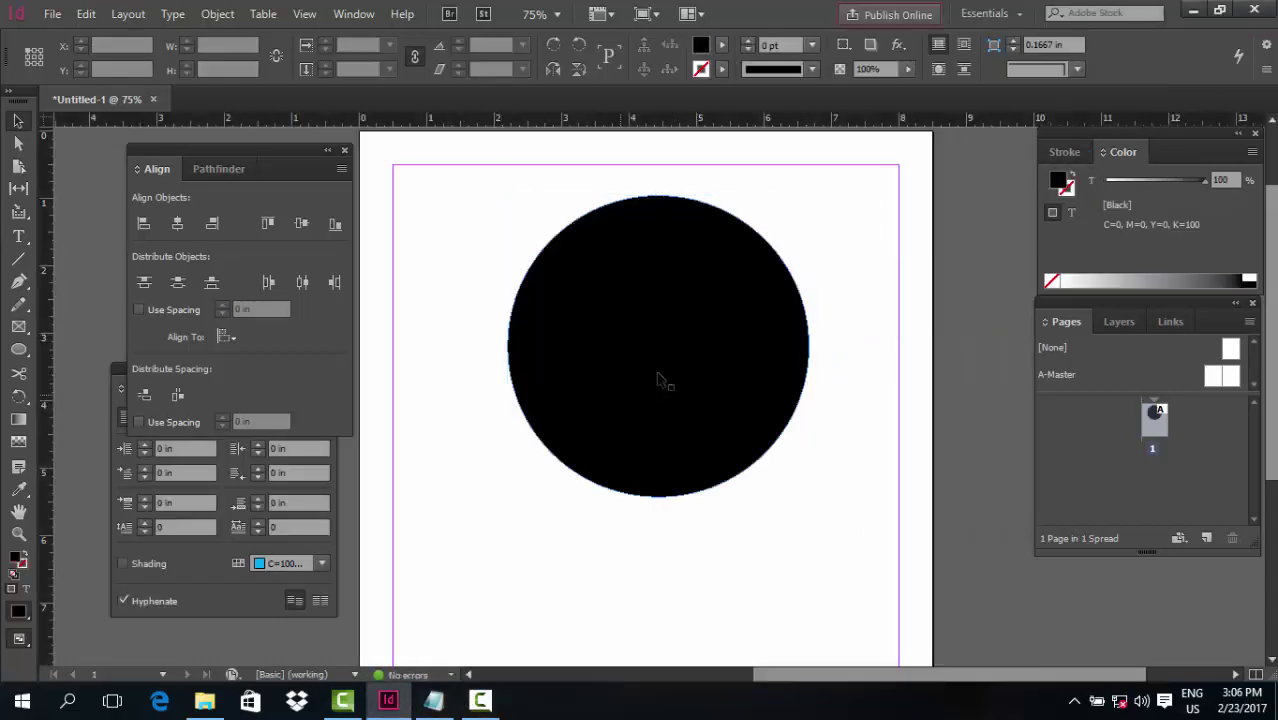
Draw a rectangle over the circle's left half and subtract it with Pathfinder
click(19, 349)
click(70, 346)
mouse_move(486, 151)
mouse_down()
mouse_move(659, 569)
mouse_move(658, 543)
mouse_up()
click(18, 121)
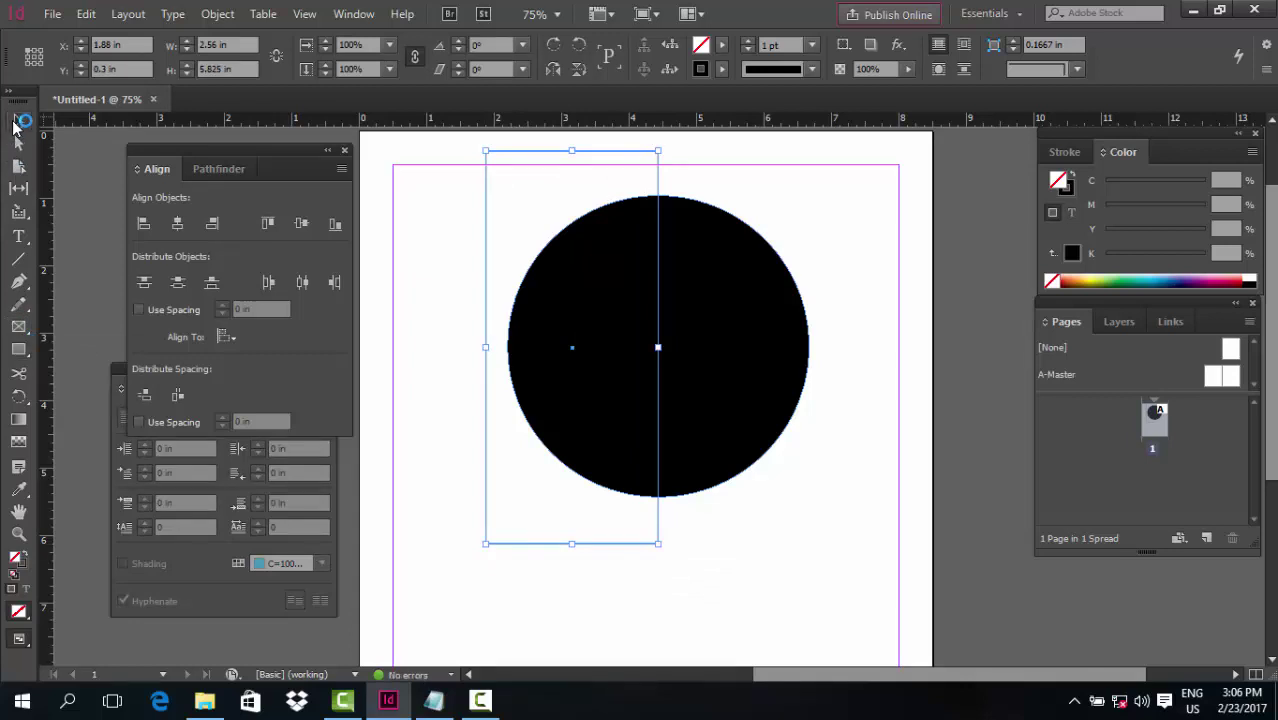
shift+click(740, 240)
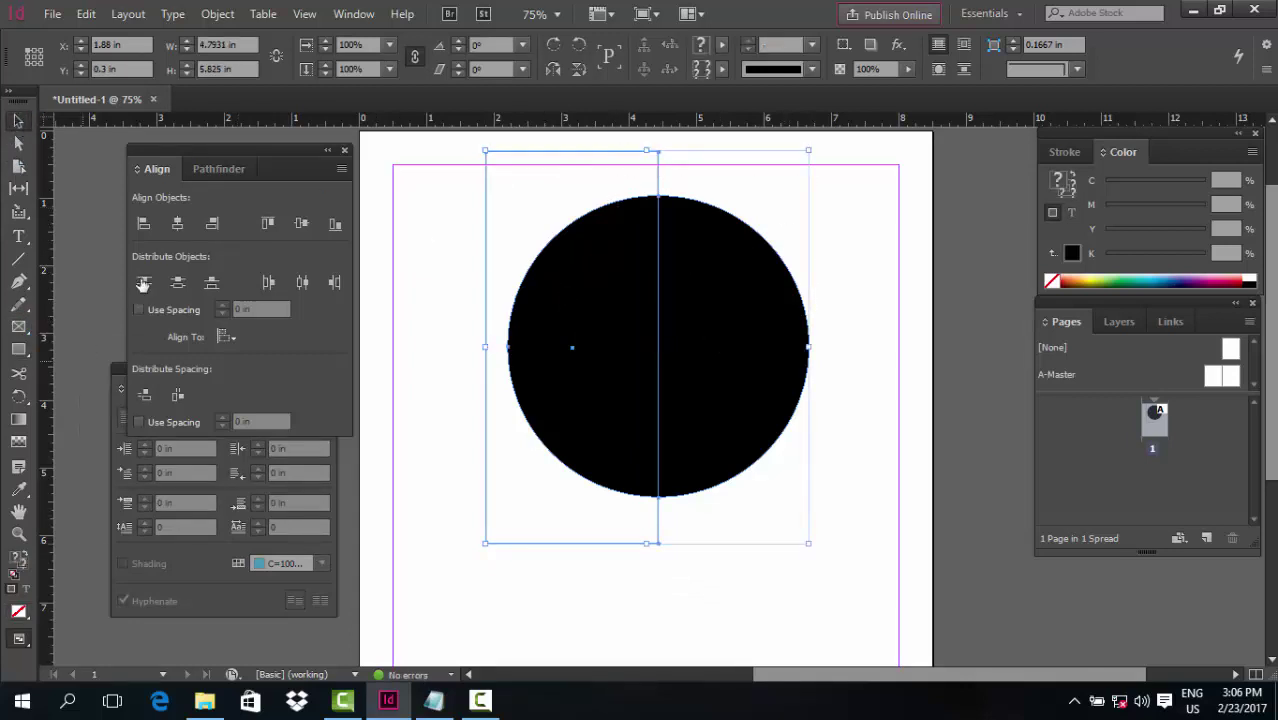
click(213, 176)
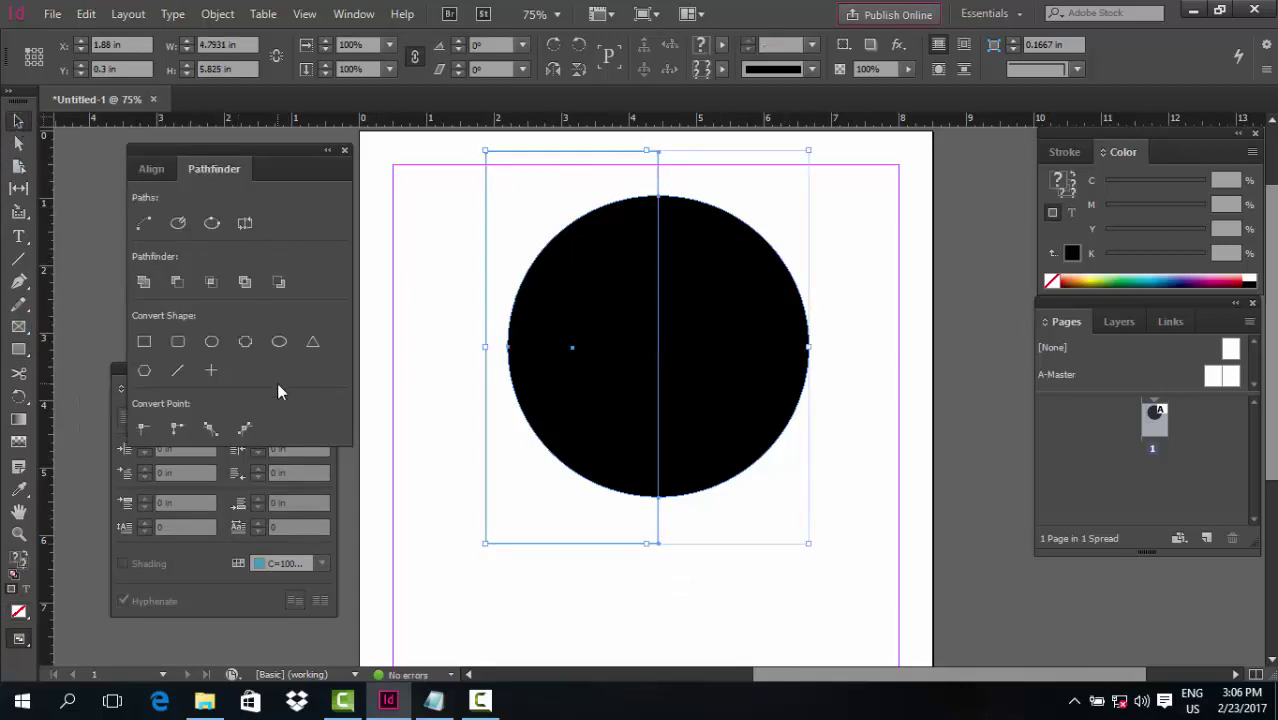
click(172, 287)
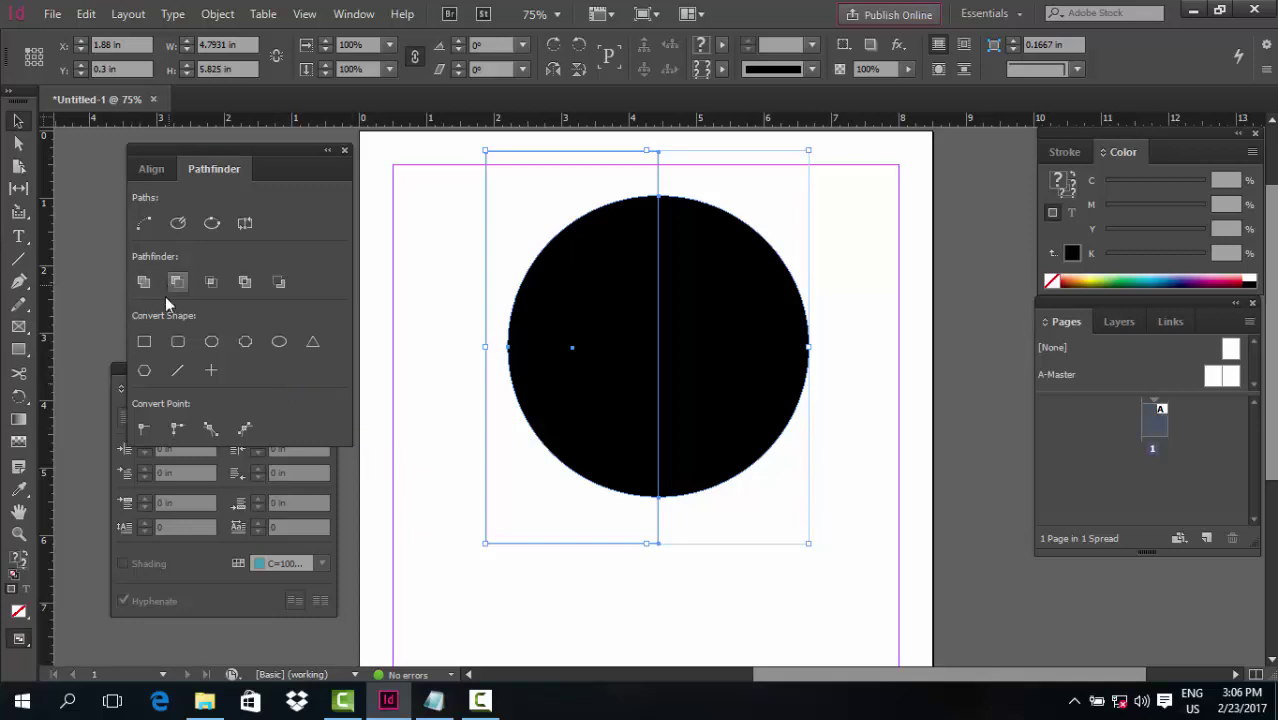
Switch the Color panel to RGB and make the half-circle green (35, 193, 32)
click(501, 302)
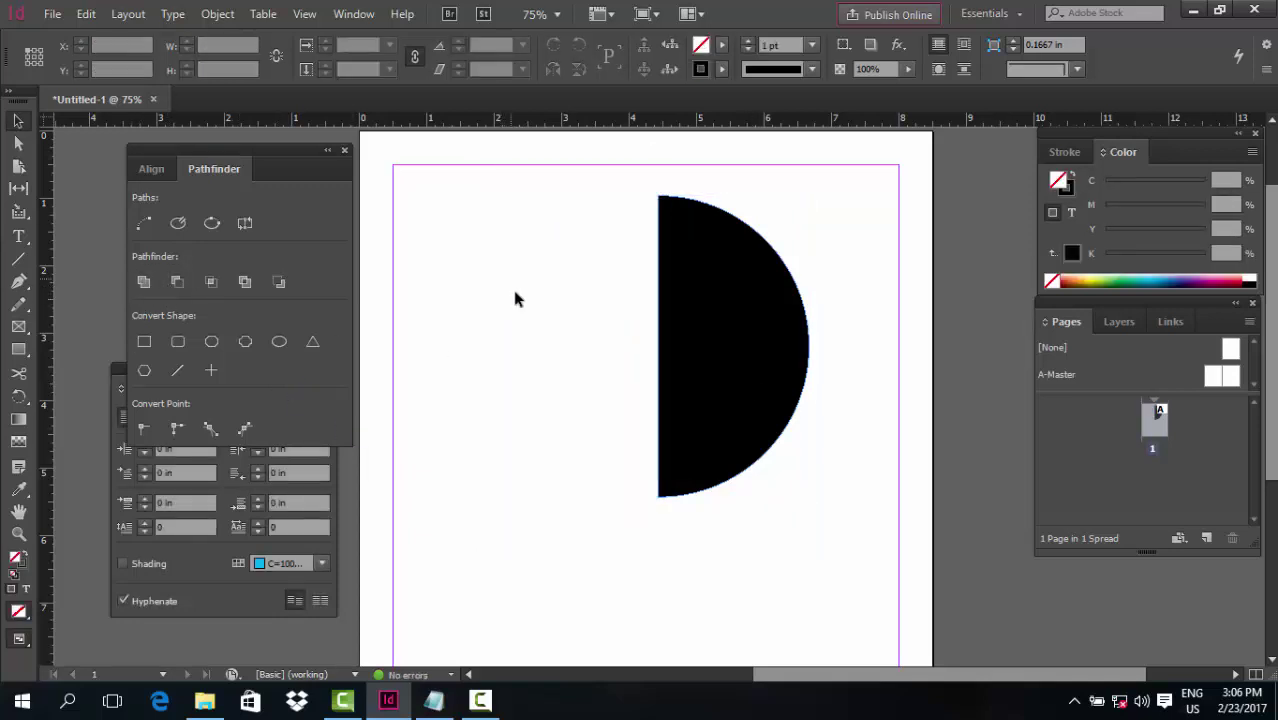
drag(564, 262, 870, 395)
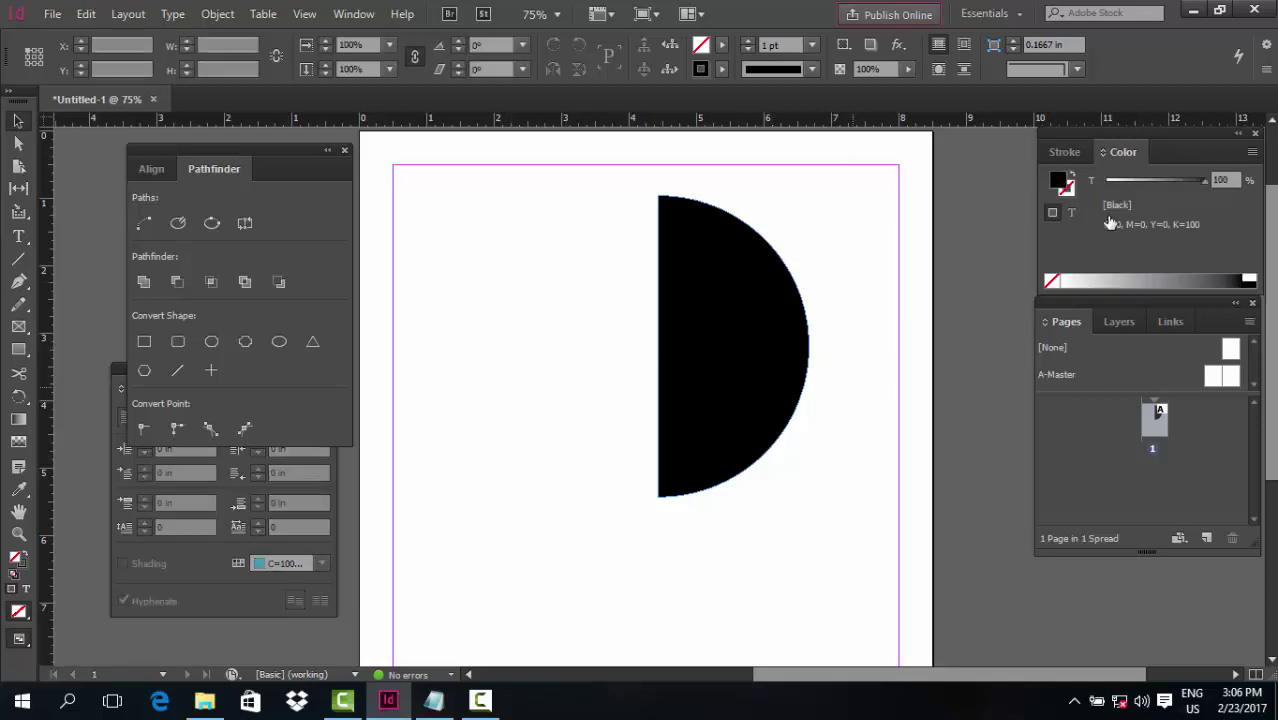
click(1250, 152)
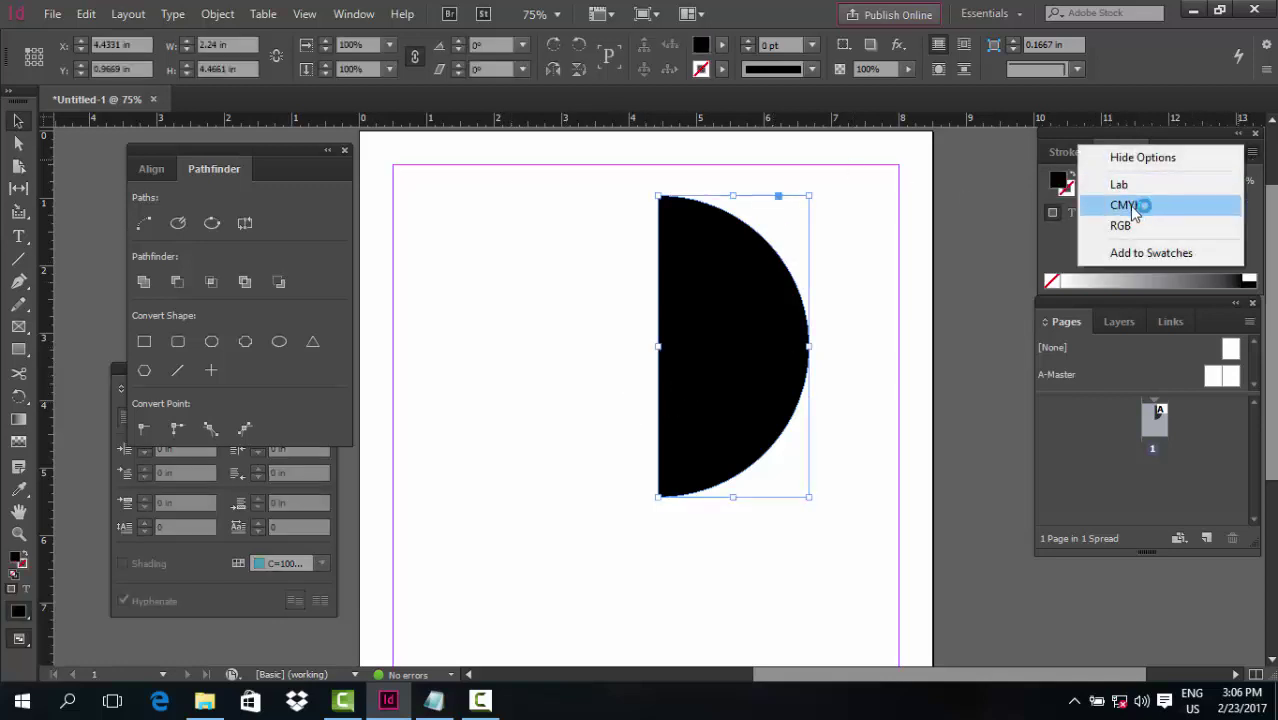
click(1143, 222)
drag(1185, 210, 1200, 206)
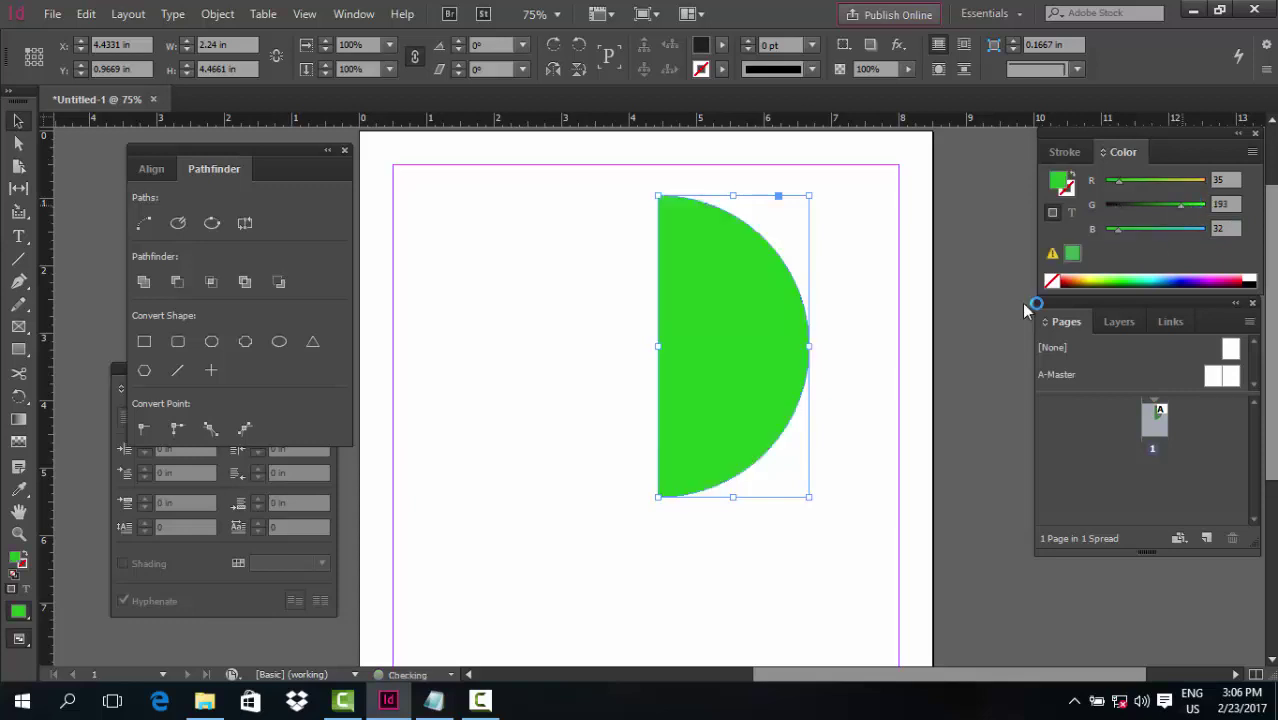
Begin a new pen path at the half-circle's right edge
click(578, 346)
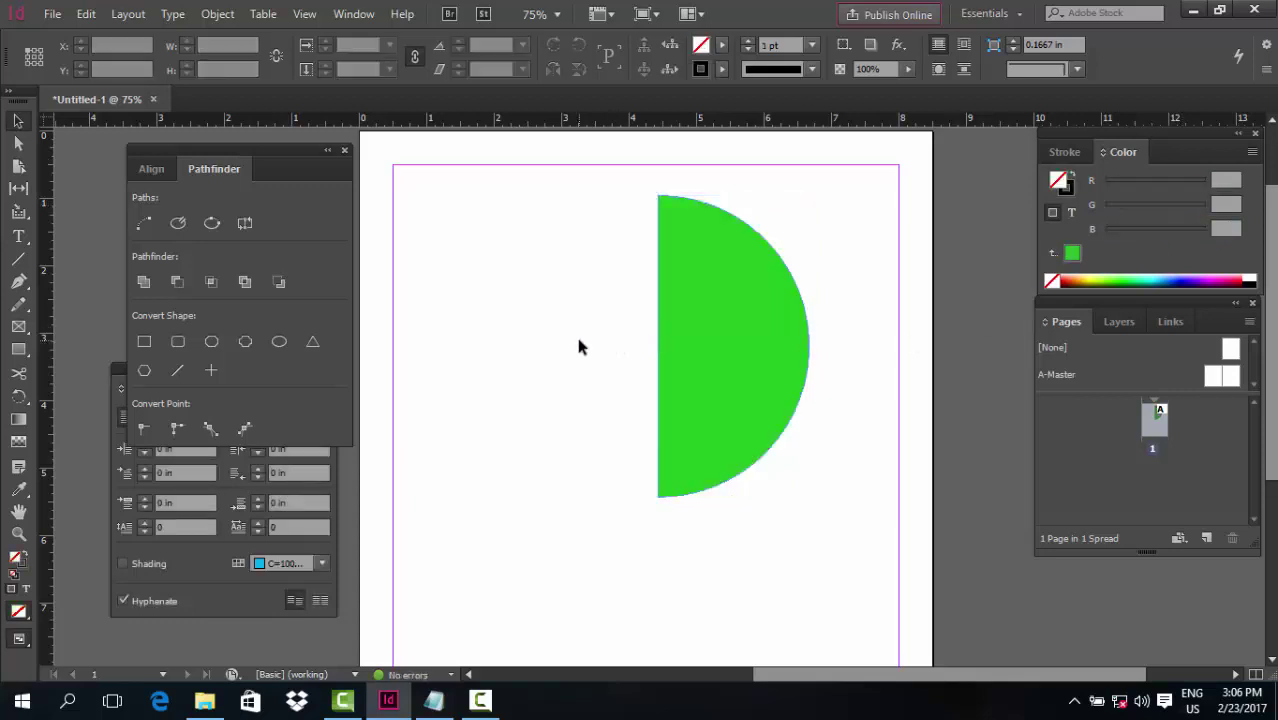
key(p)
click(810, 328)
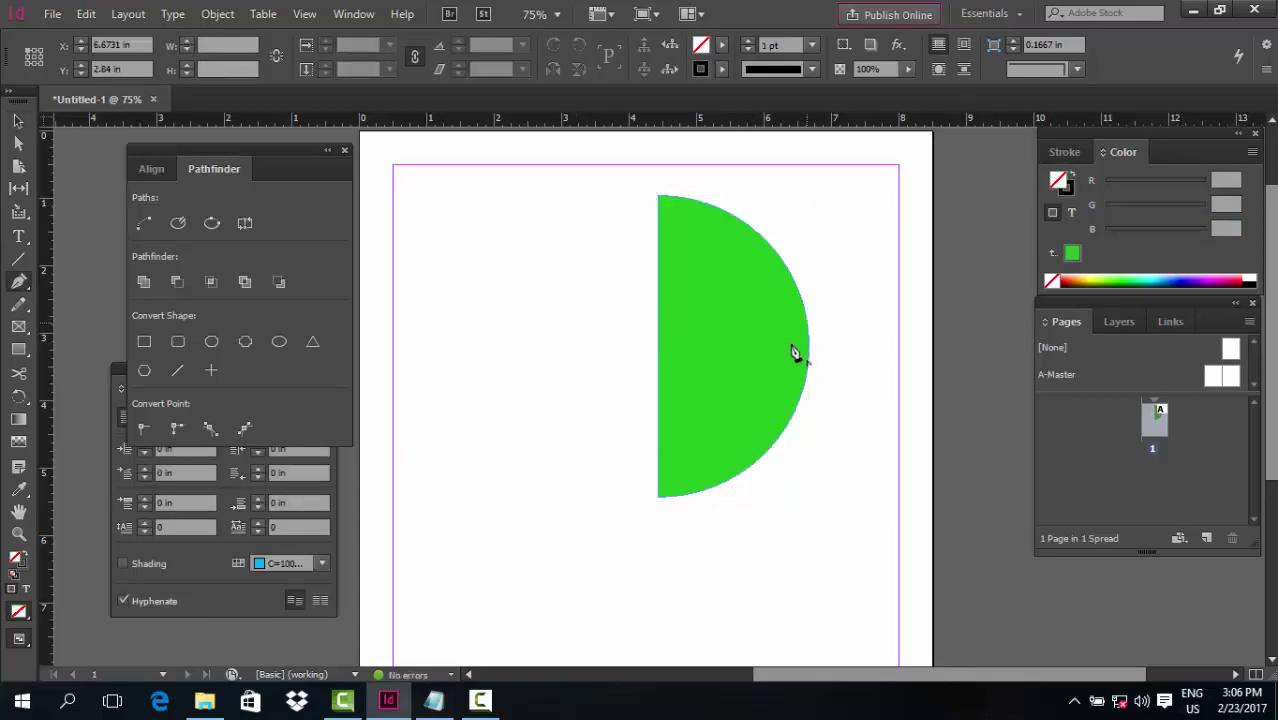
Draw a closed S-curved pen path over the lower part of the half-circle
drag(757, 378, 722, 391)
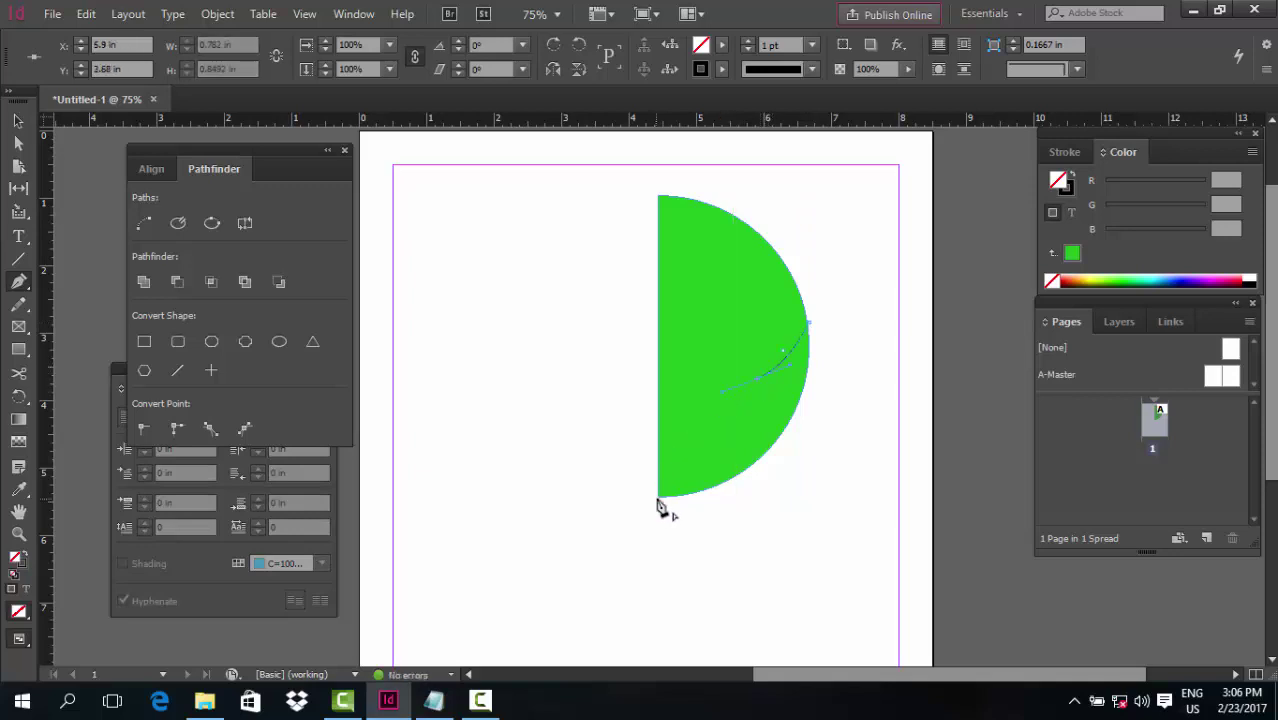
drag(659, 502, 659, 612)
drag(831, 472, 858, 371)
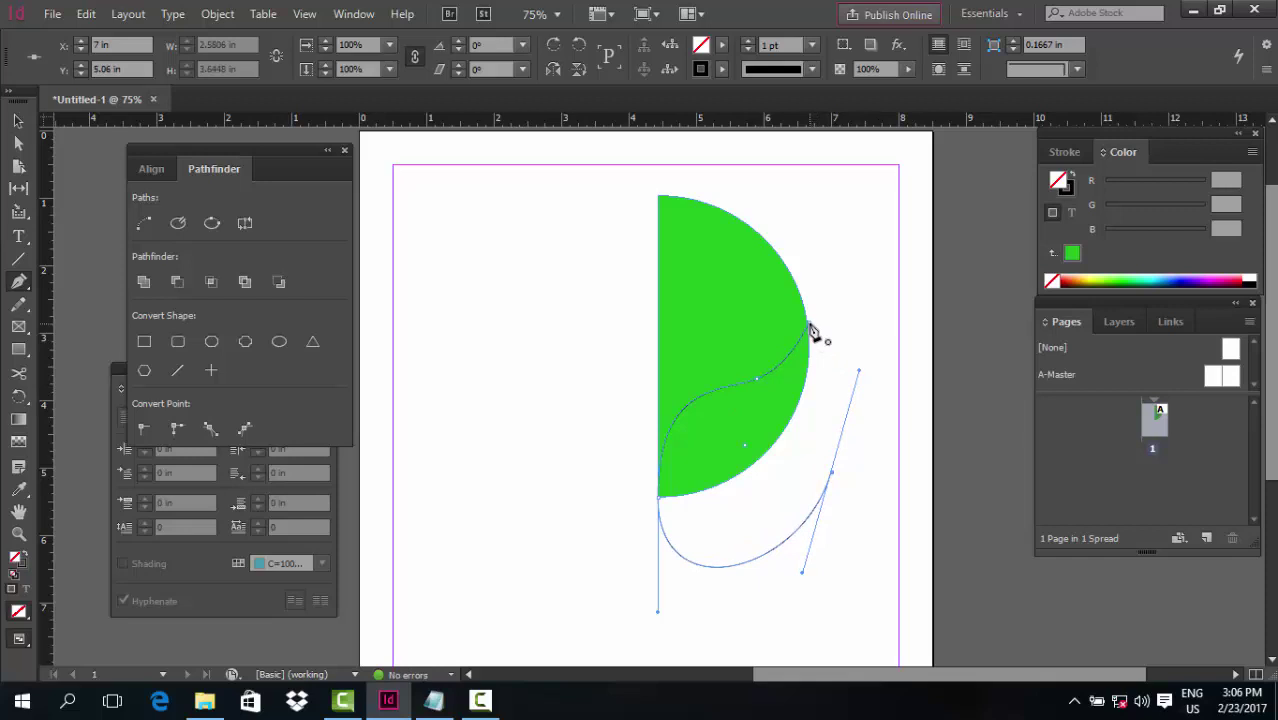
drag(810, 330, 845, 430)
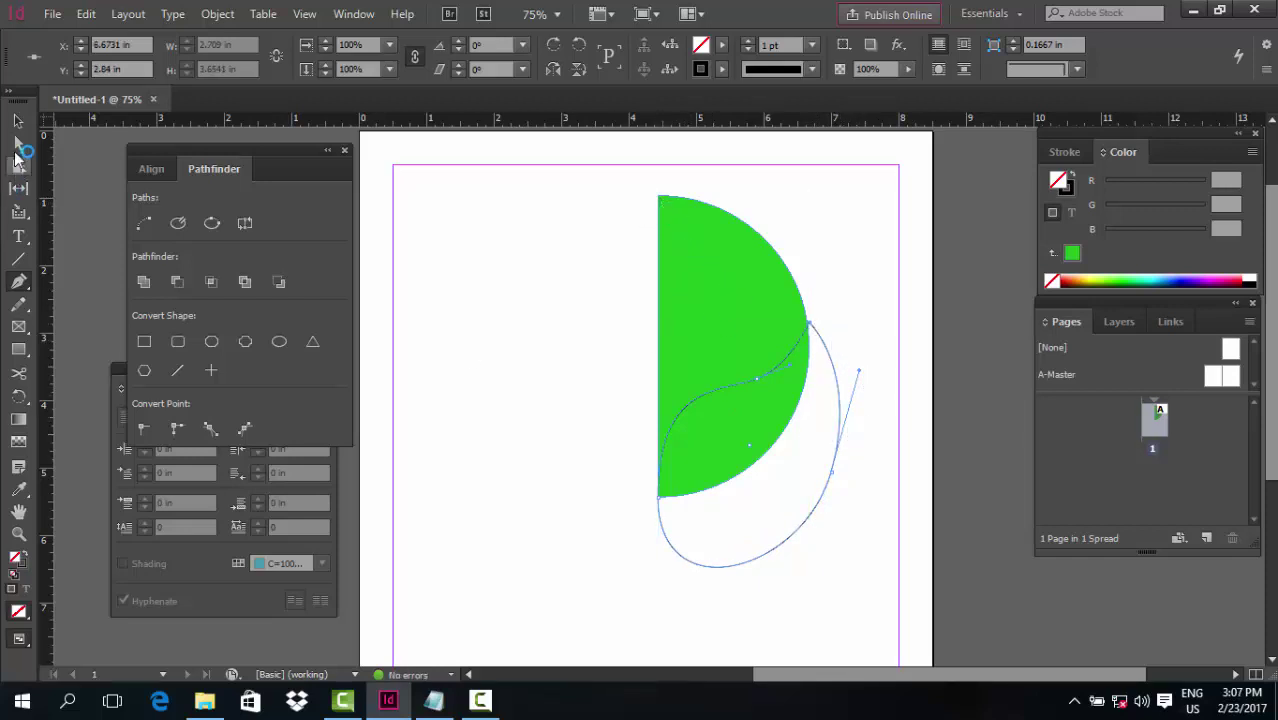
Intersect the path with the half-circle and colour the piece golden yellow (RGB 255, 193, 32)
click(18, 120)
click(722, 266)
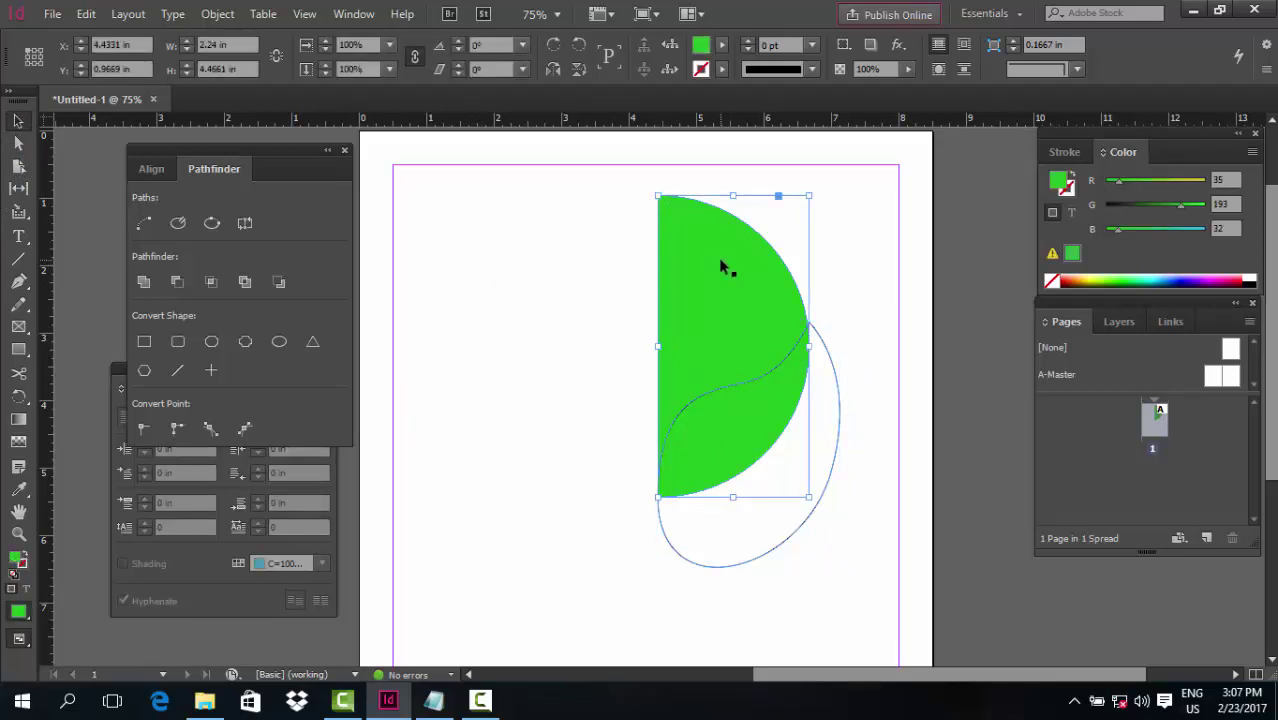
shift+click(739, 567)
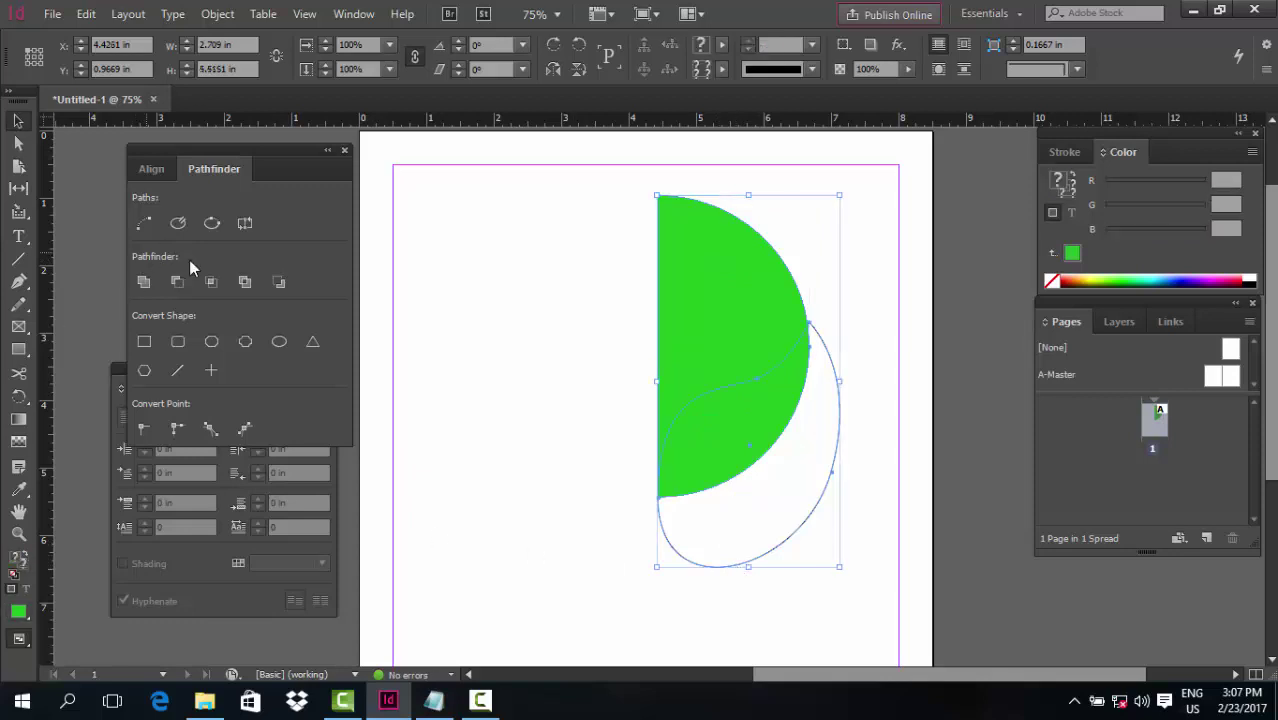
click(211, 281)
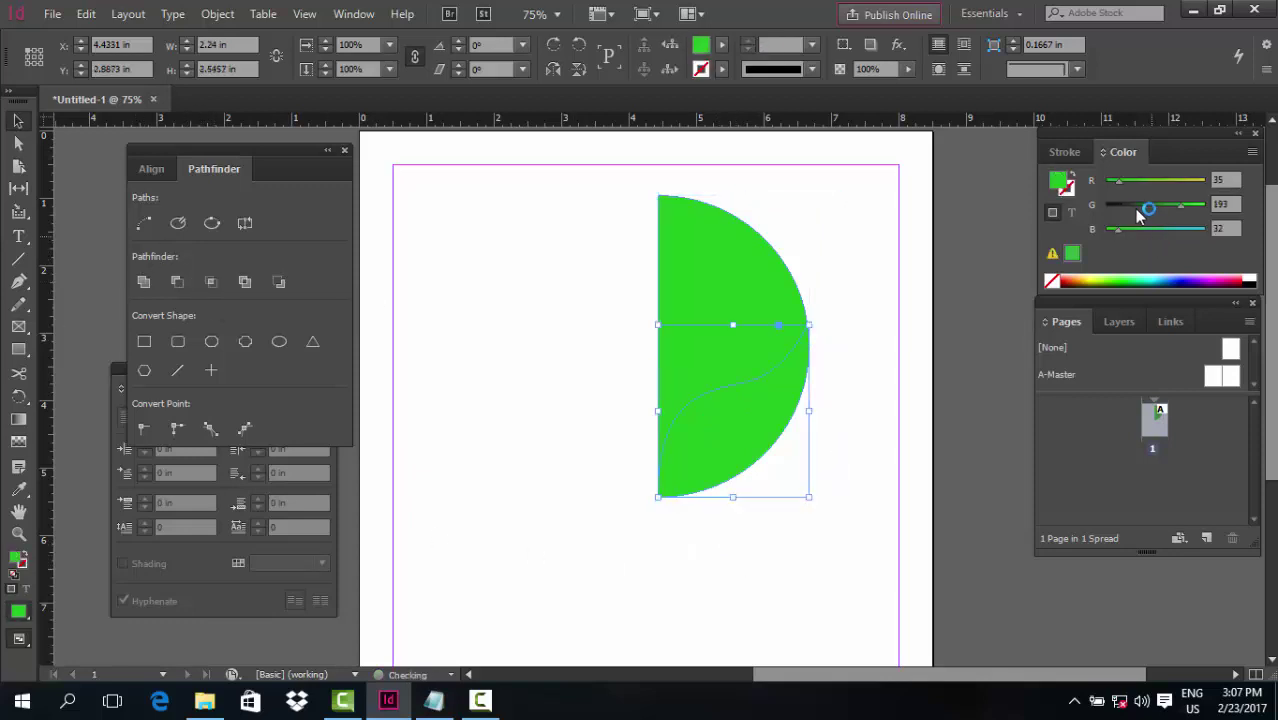
drag(1118, 180, 1206, 179)
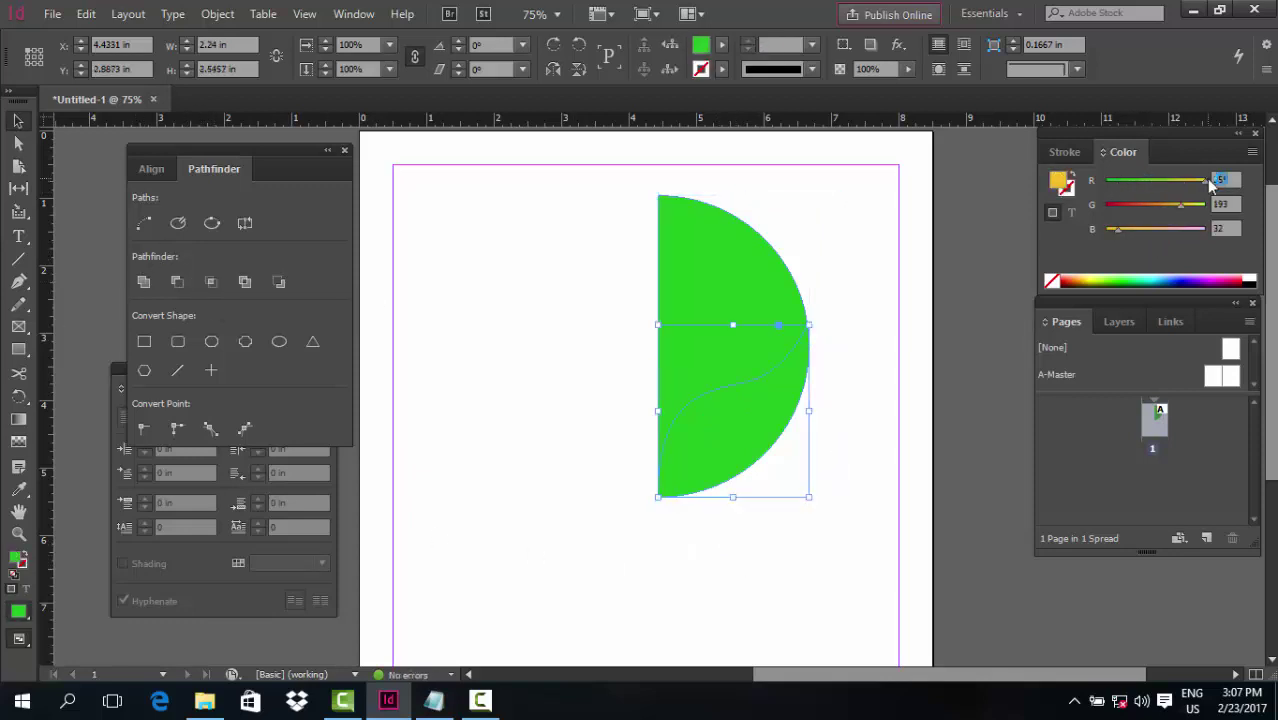
click(461, 456)
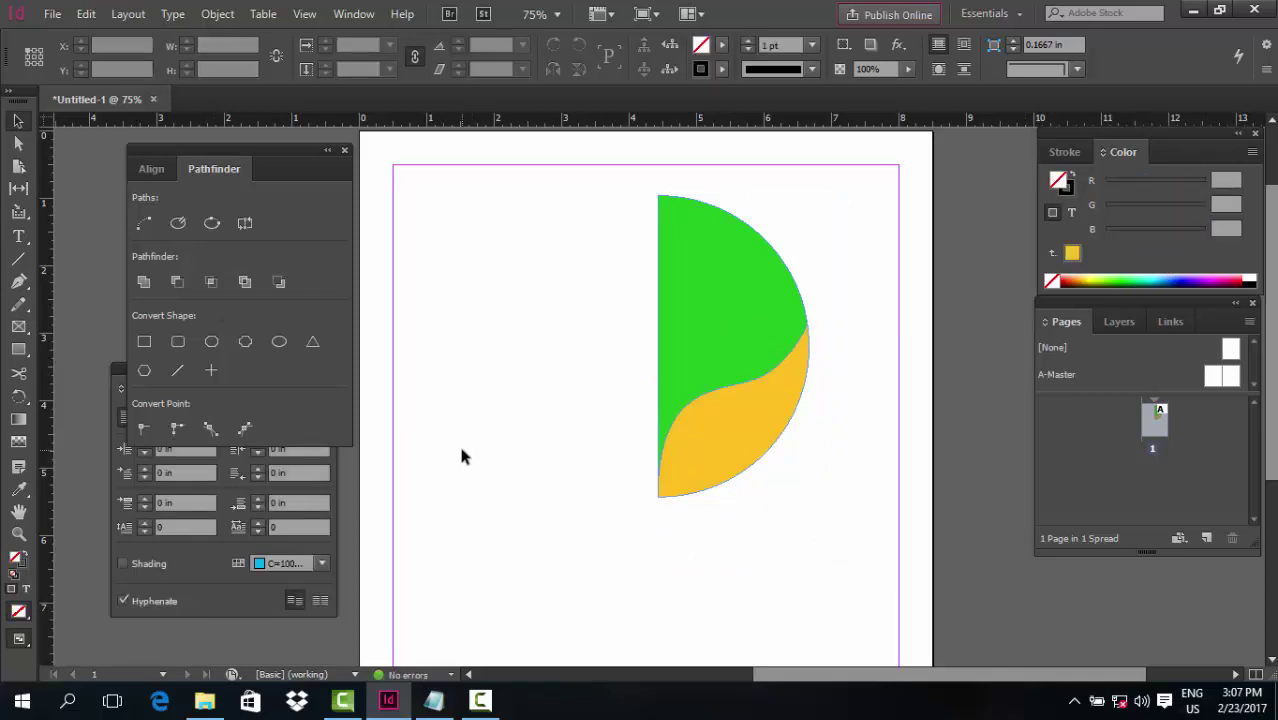
Draw a closed pen path over the half-circle's upper-right edge
key(p)
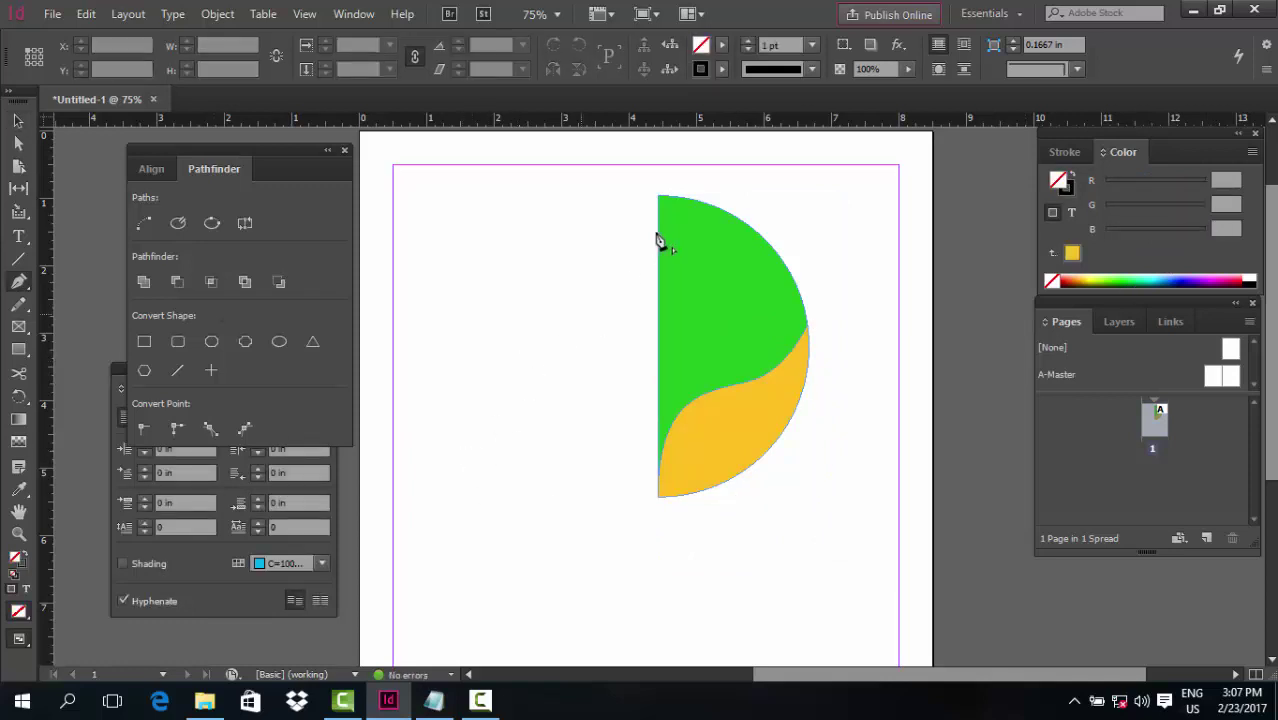
click(672, 198)
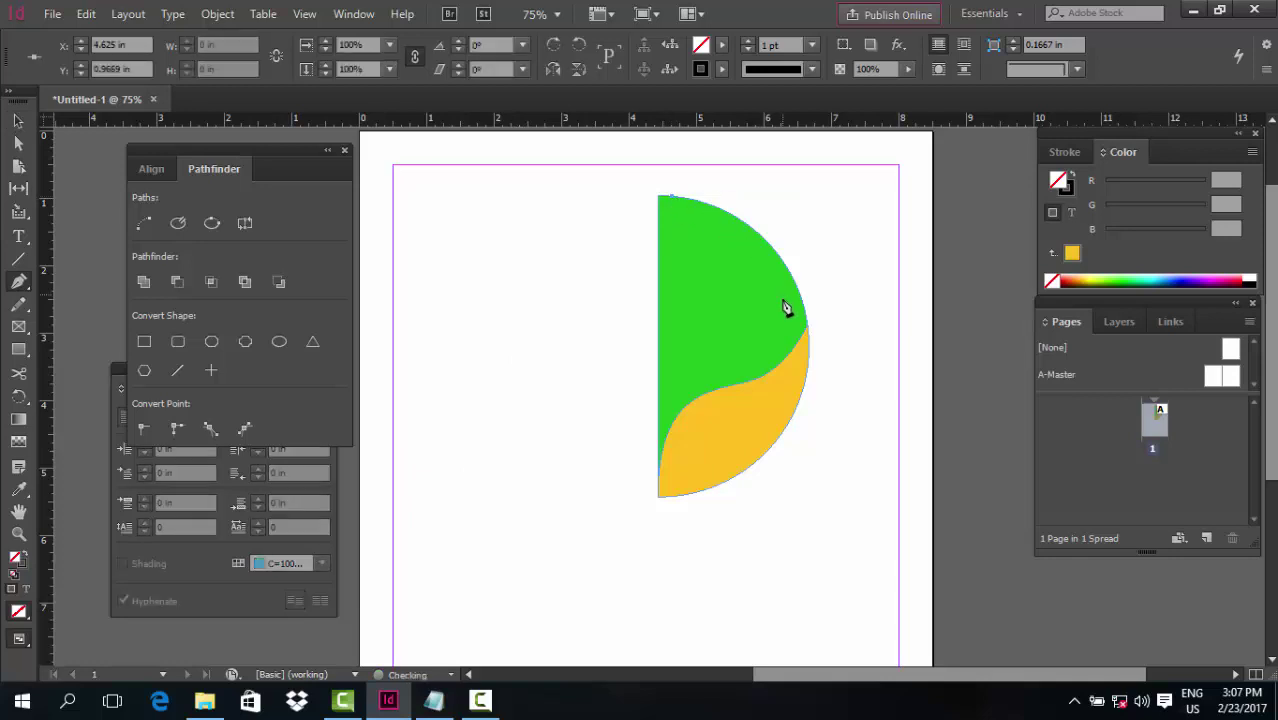
drag(784, 343, 785, 451)
click(785, 350)
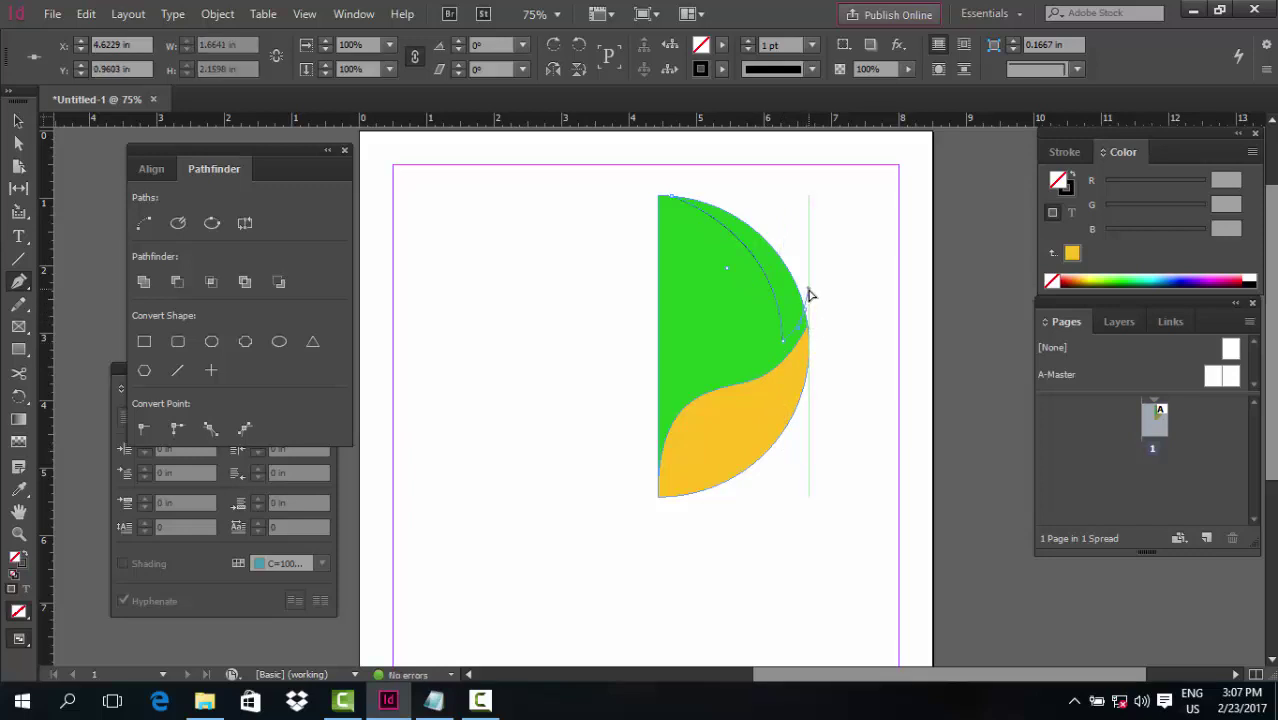
click(811, 290)
click(851, 185)
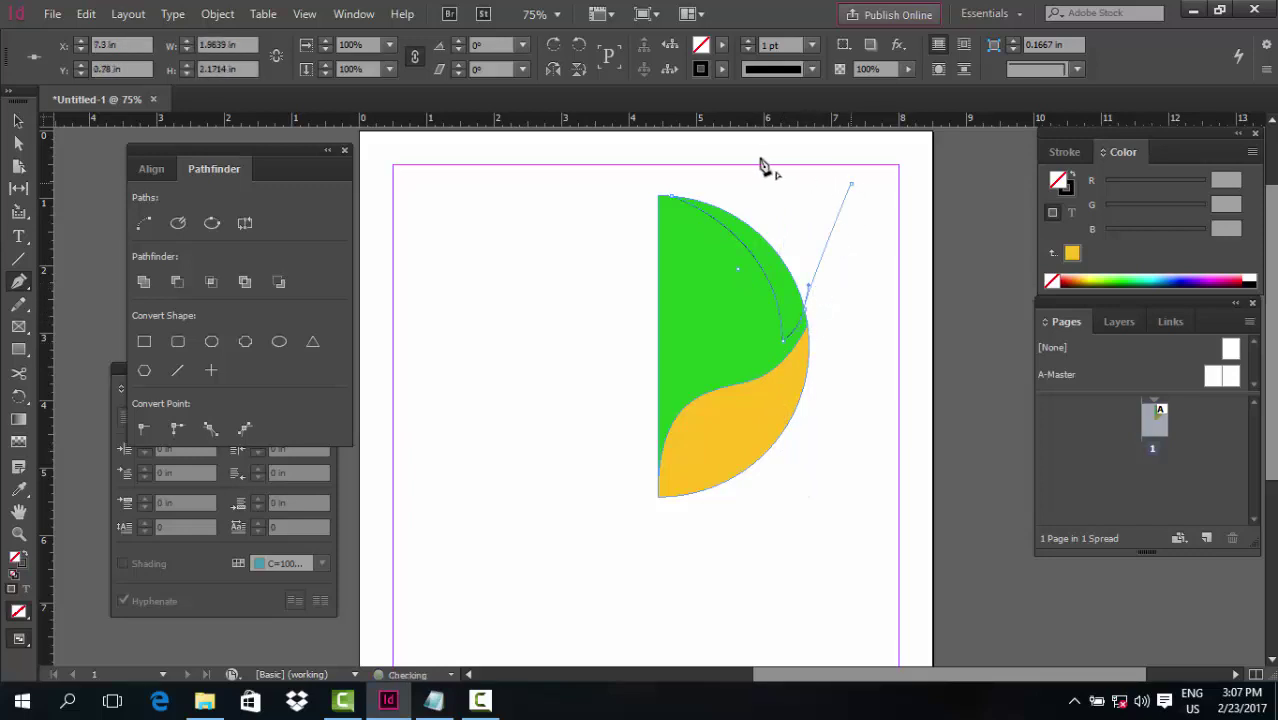
click(753, 161)
click(674, 200)
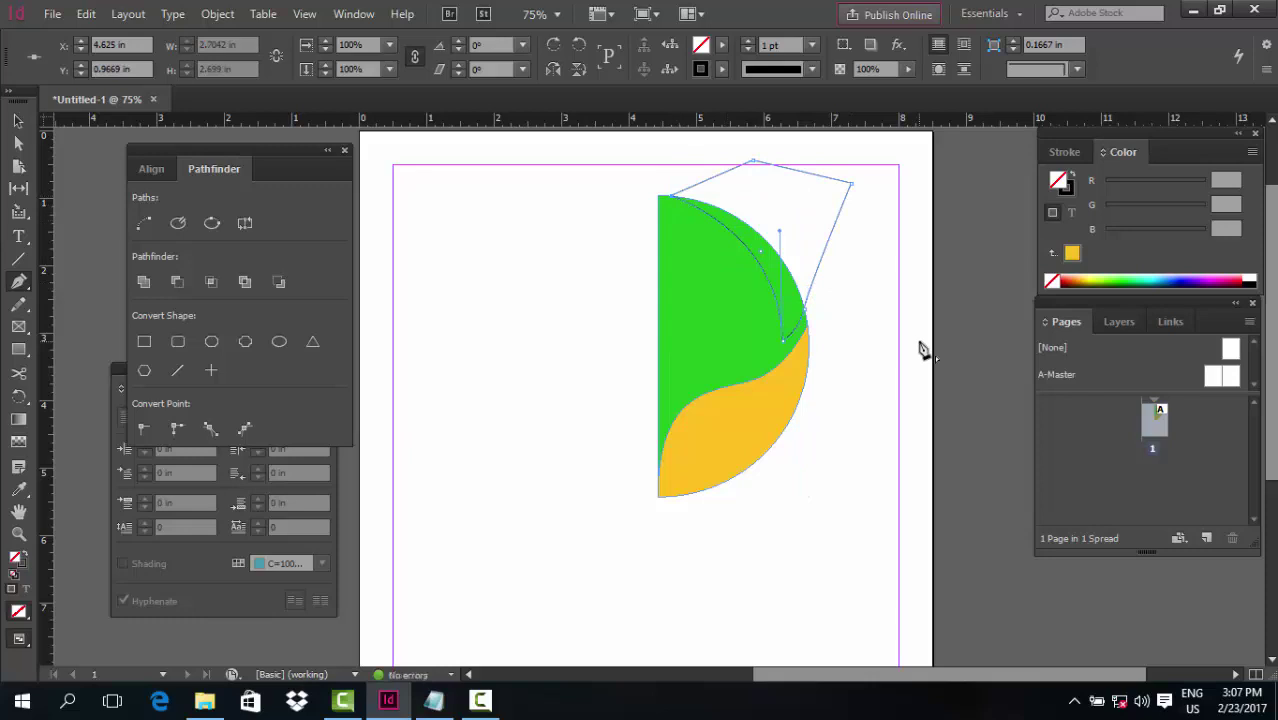
Intersect the path with the green shape and colour the crescent sky blue (RGB 35, 193, 255)
click(18, 121)
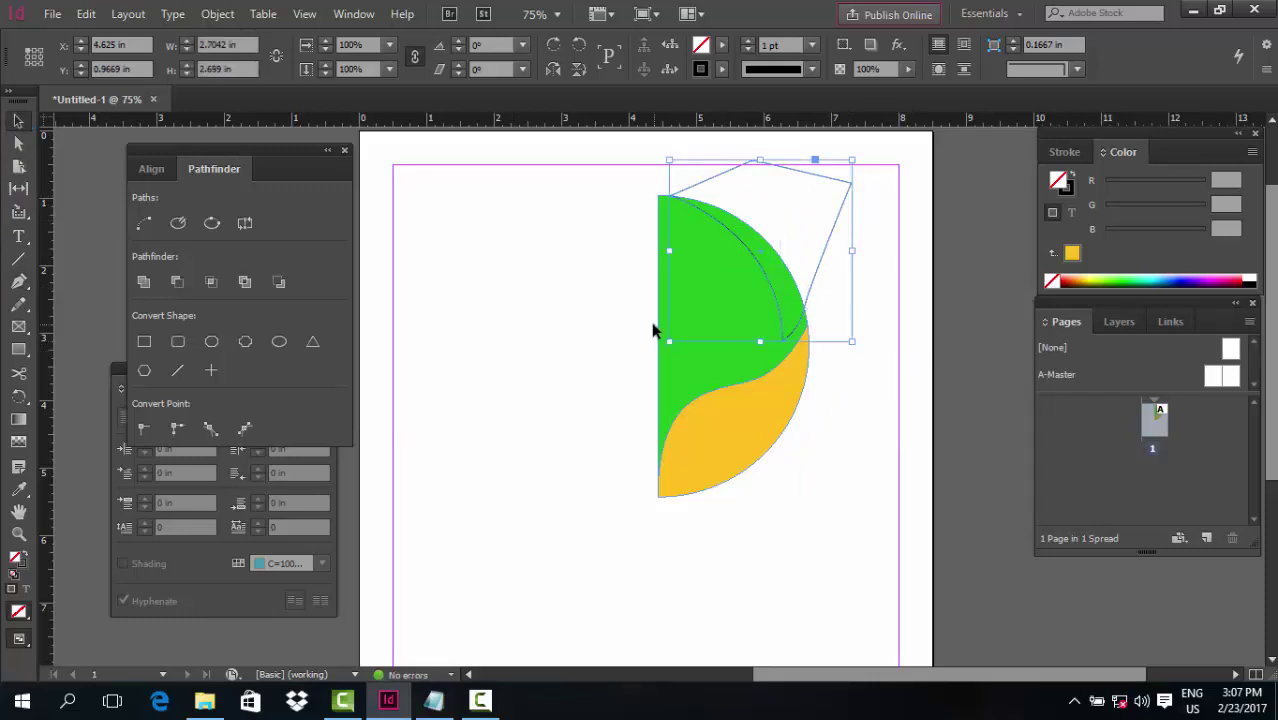
click(593, 312)
click(693, 253)
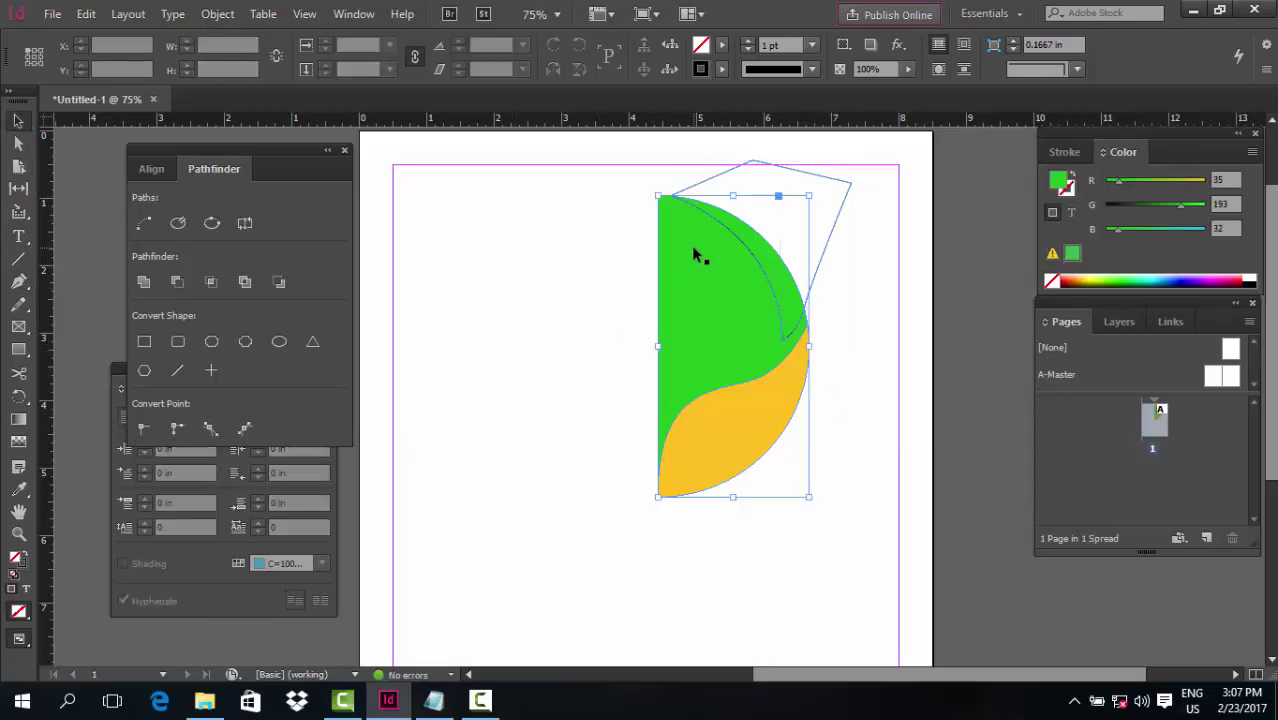
key(Delete)
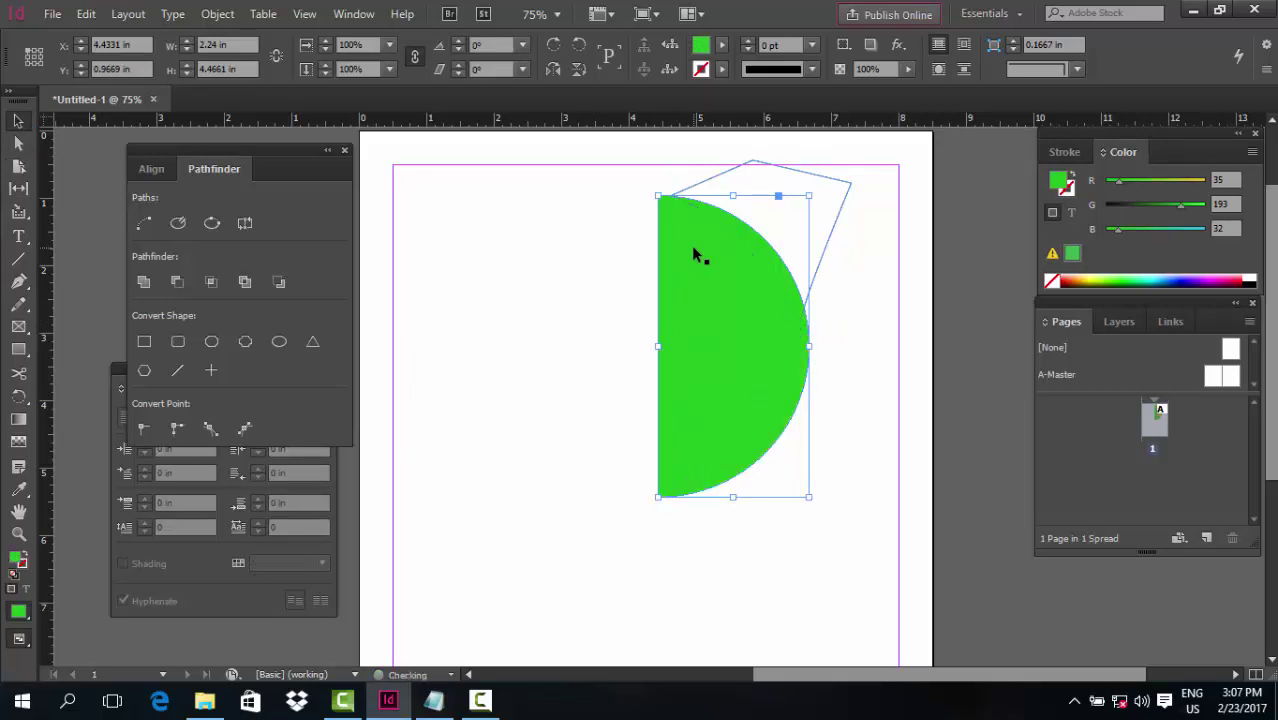
shift+click(842, 222)
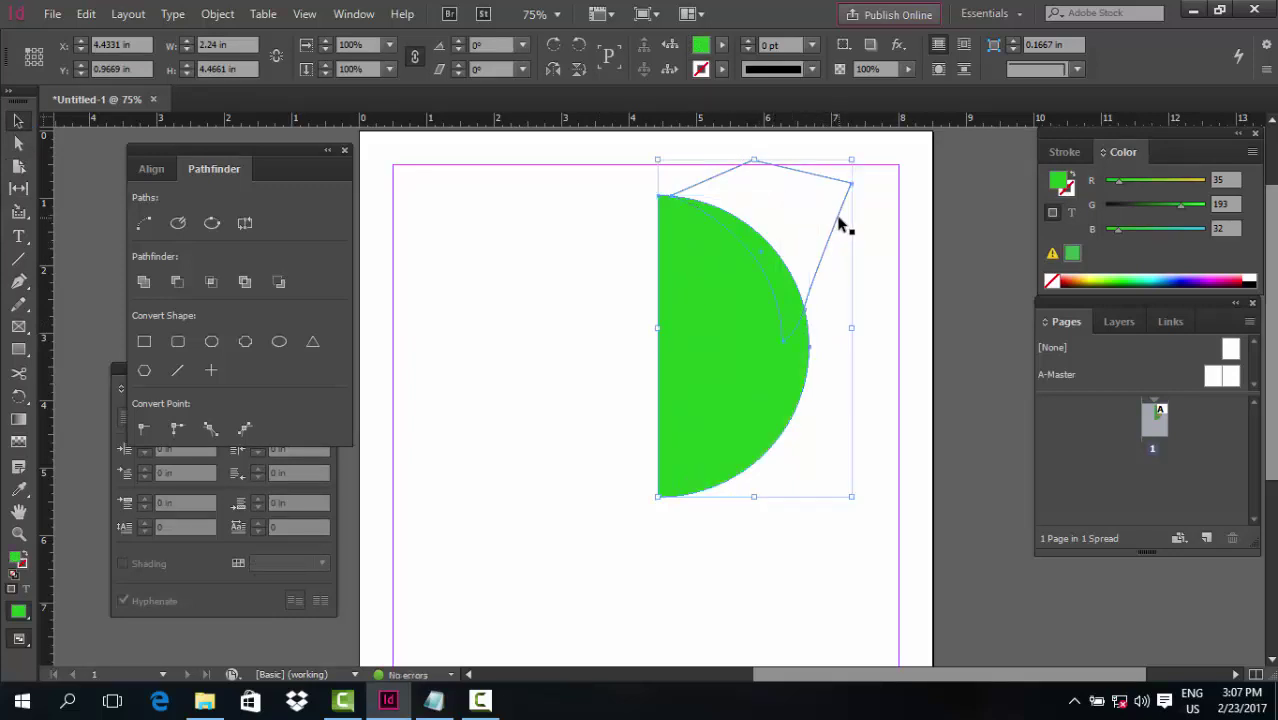
click(210, 286)
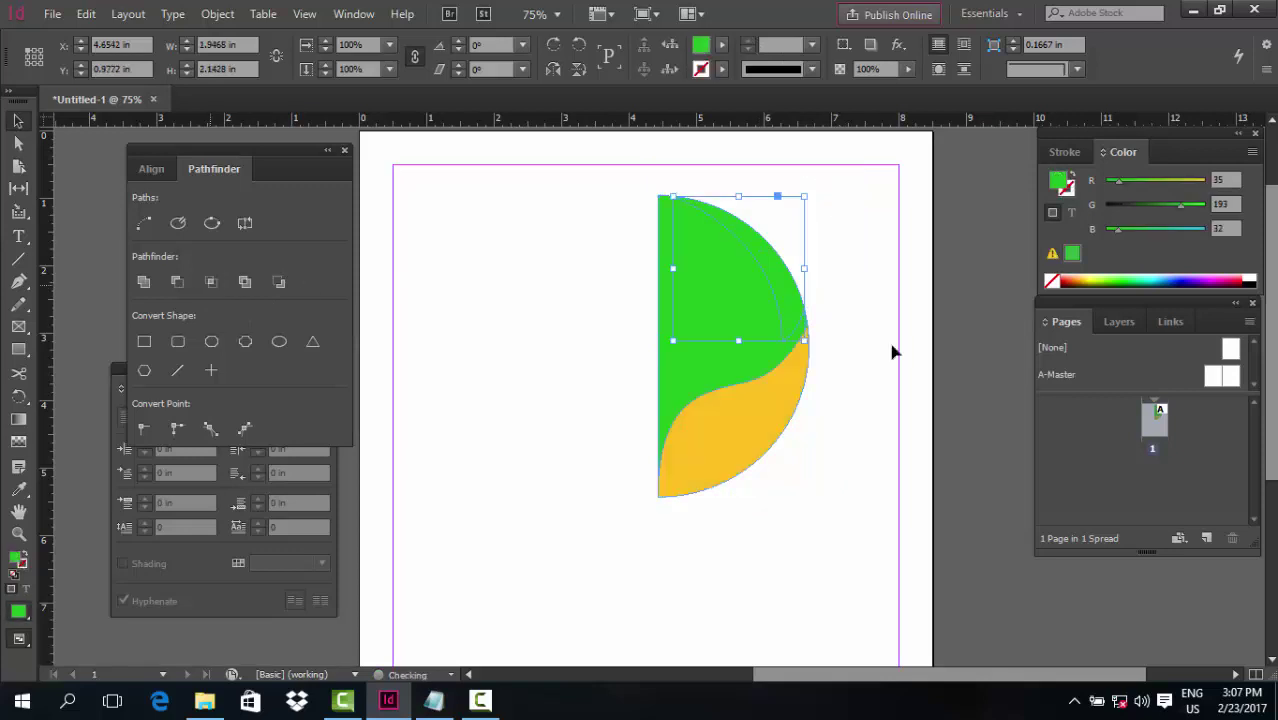
drag(1117, 230, 1204, 229)
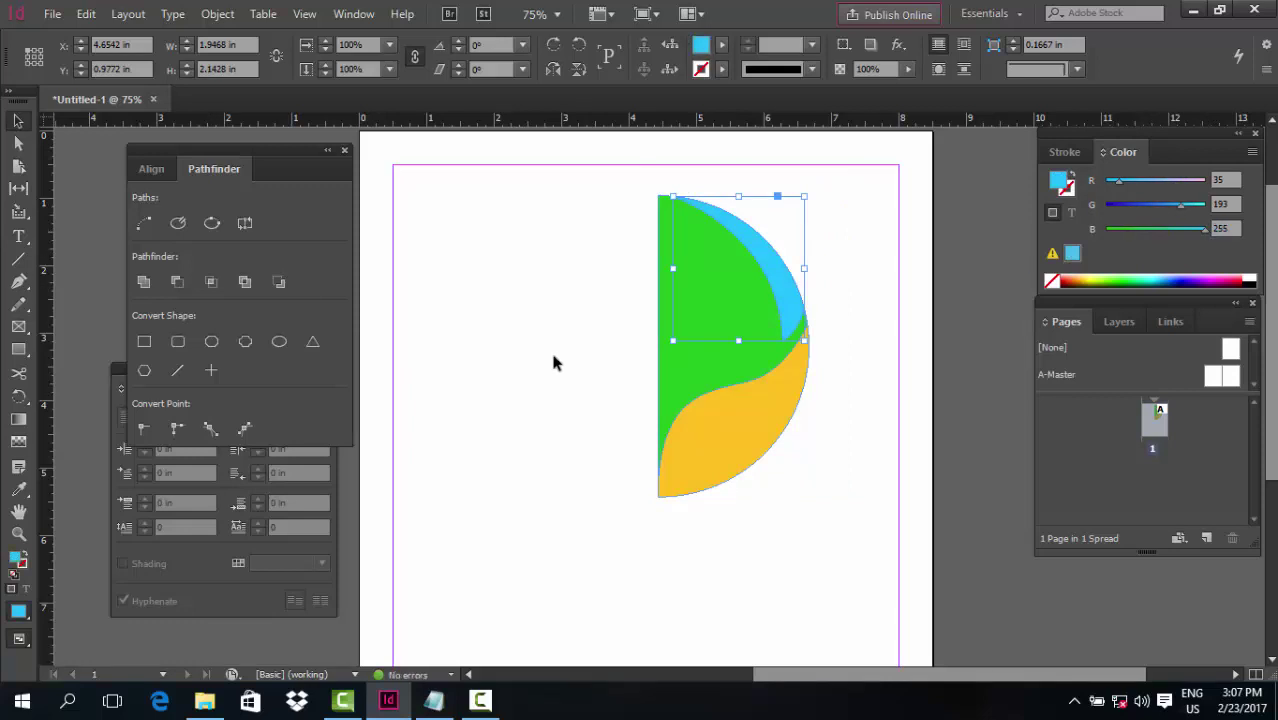
click(583, 344)
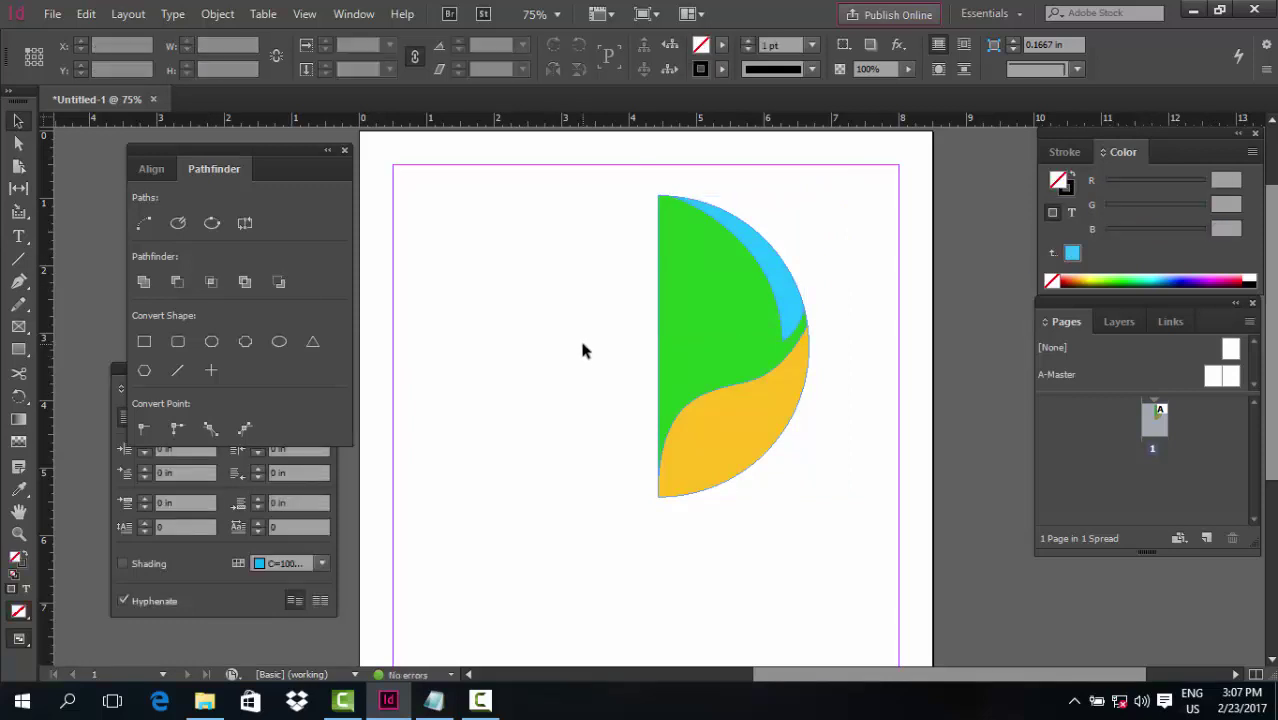
Draw a closed wavy pen path covering the left side of the green area
key(p)
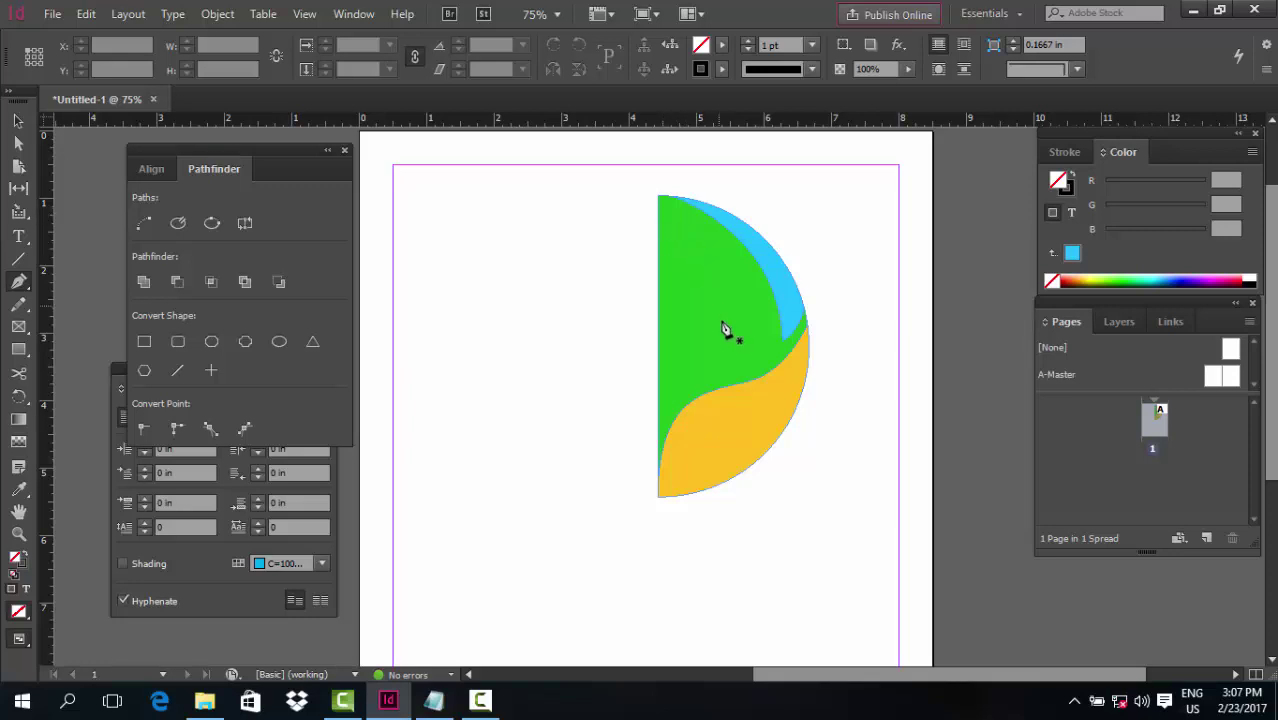
click(661, 221)
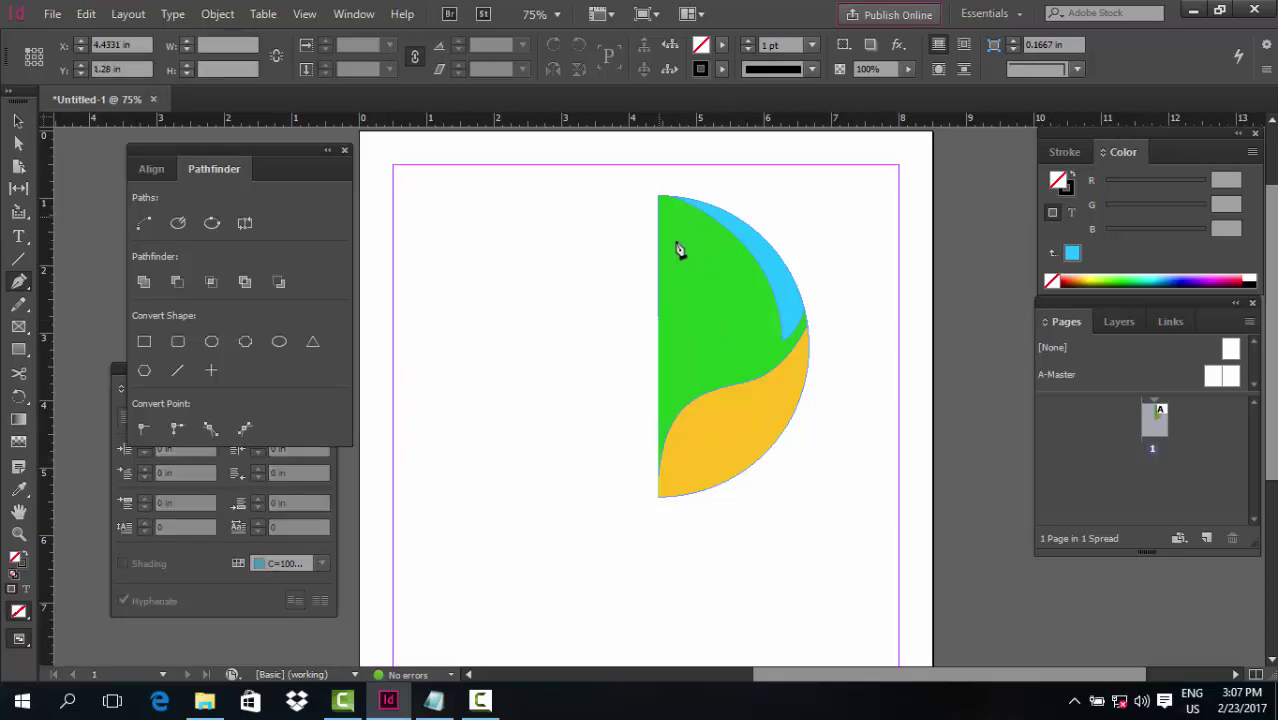
click(695, 275)
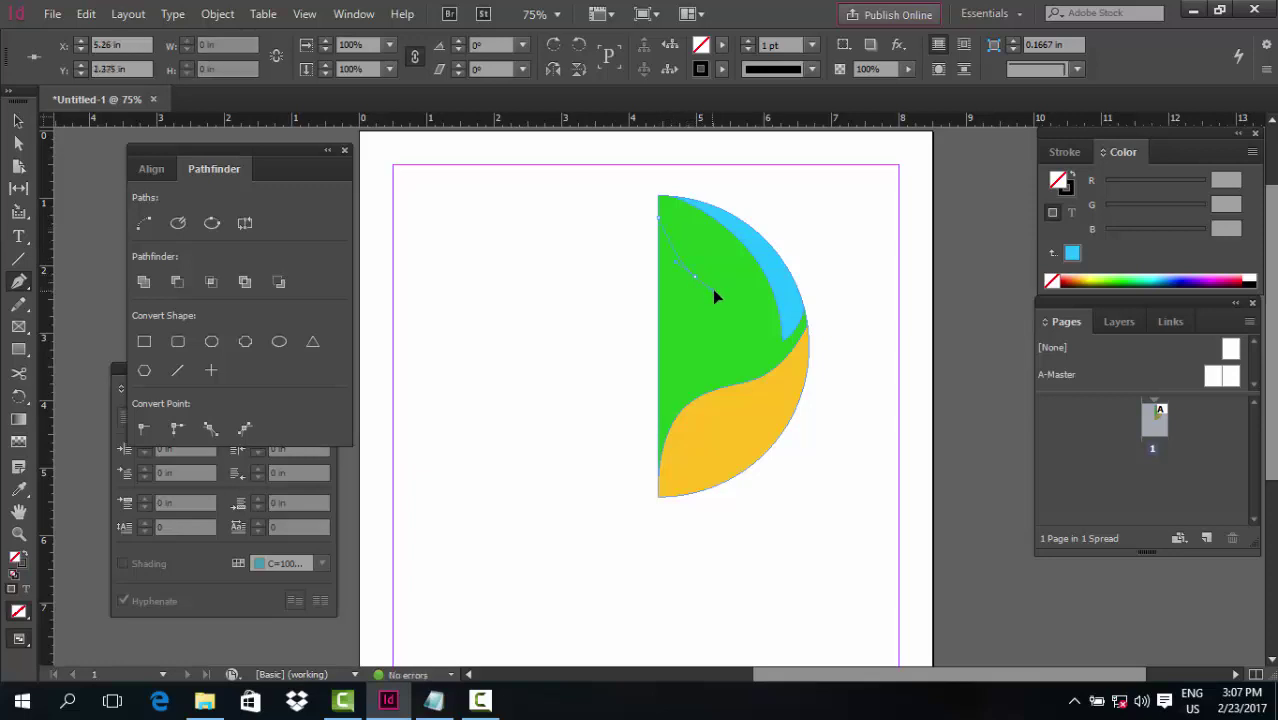
drag(733, 366, 703, 371)
click(656, 487)
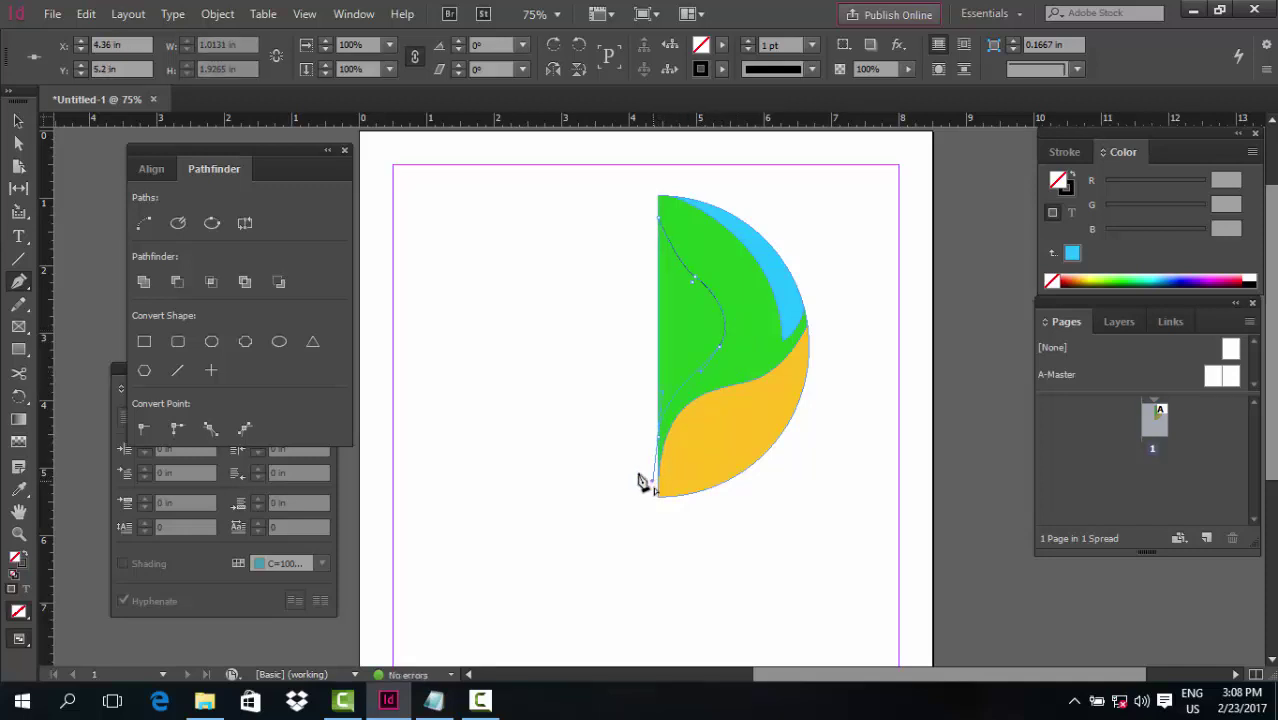
click(507, 423)
drag(473, 300, 483, 273)
drag(553, 195, 585, 195)
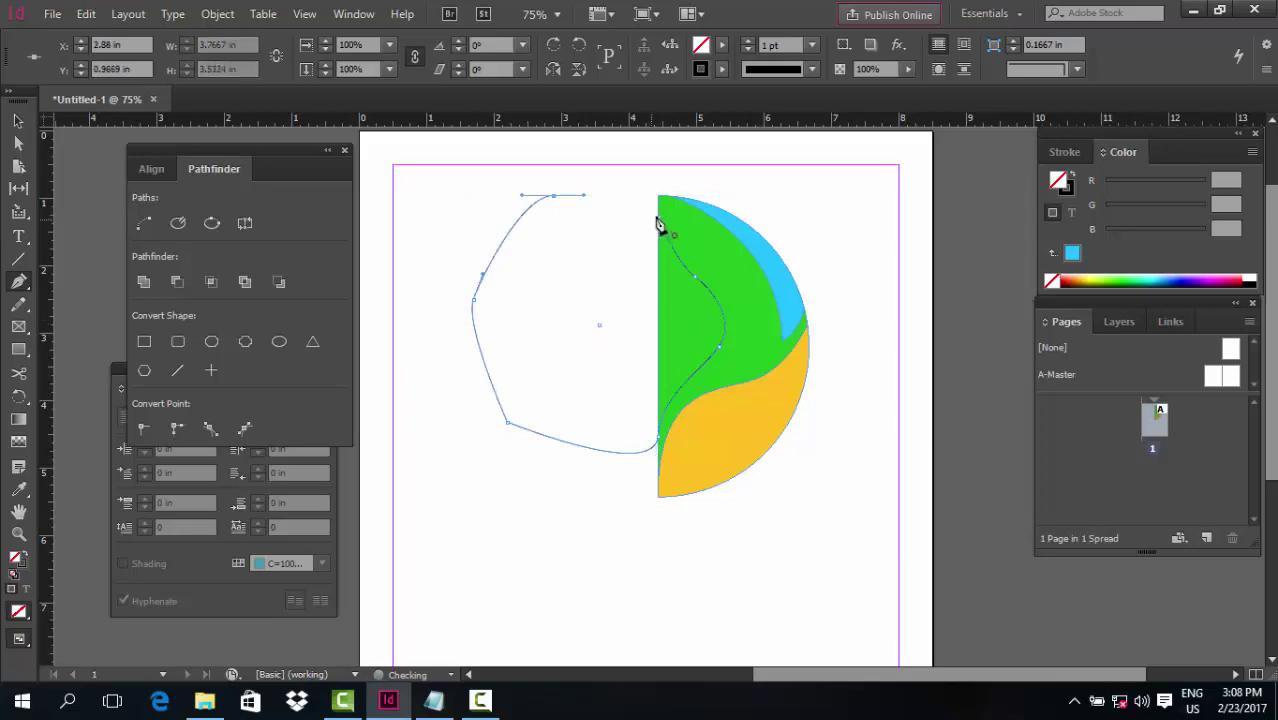
click(661, 227)
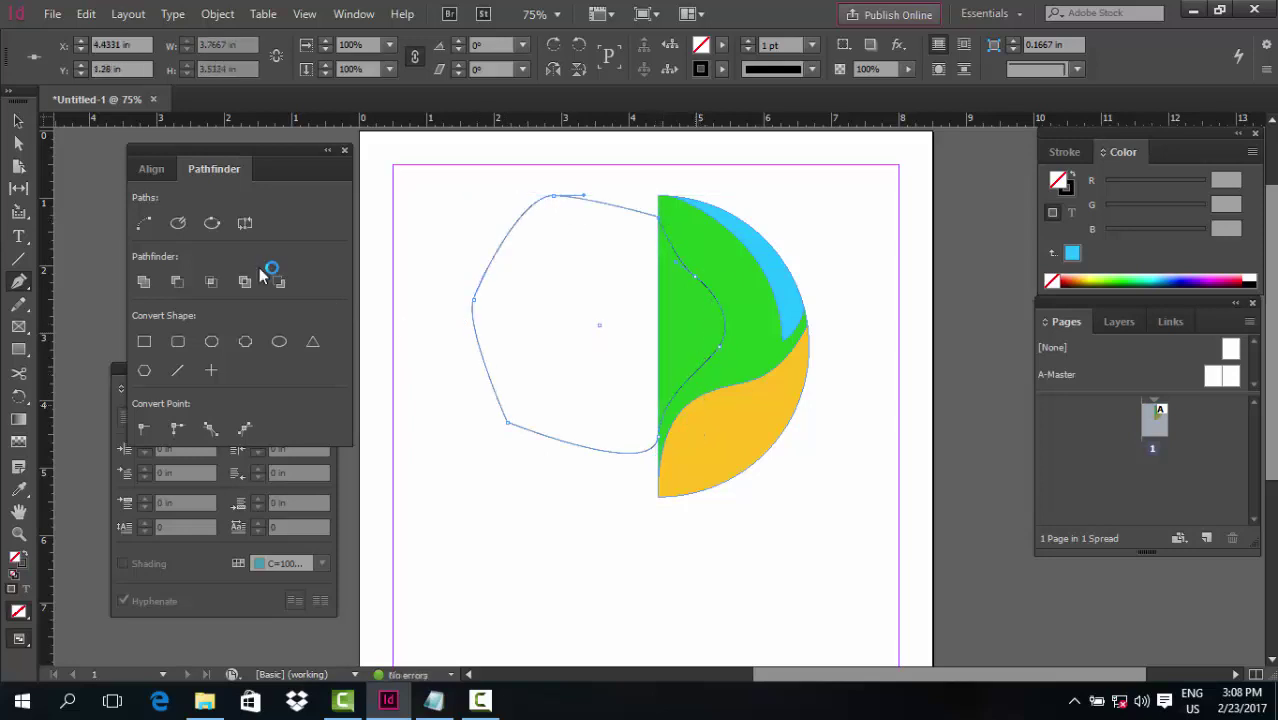
Select the path with the green shape and fill the result with the arc's sky blue via Eyedropper
click(18, 120)
click(480, 275)
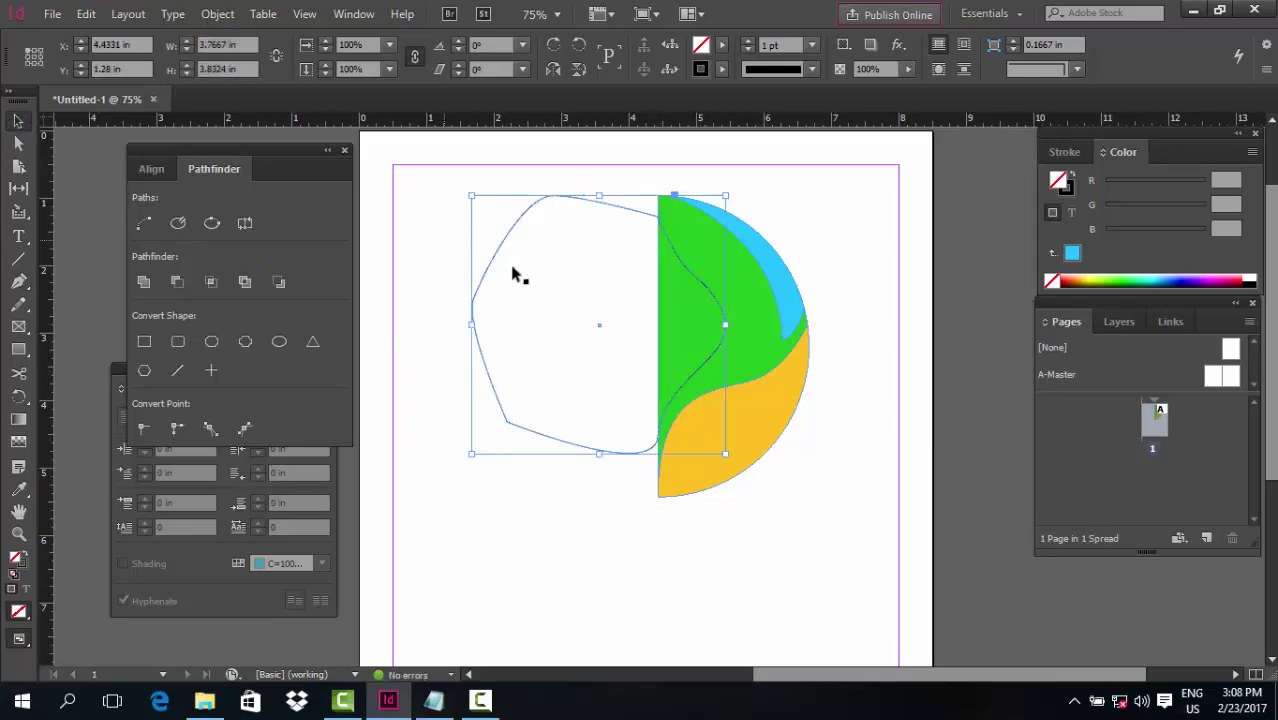
click(517, 360)
click(737, 305)
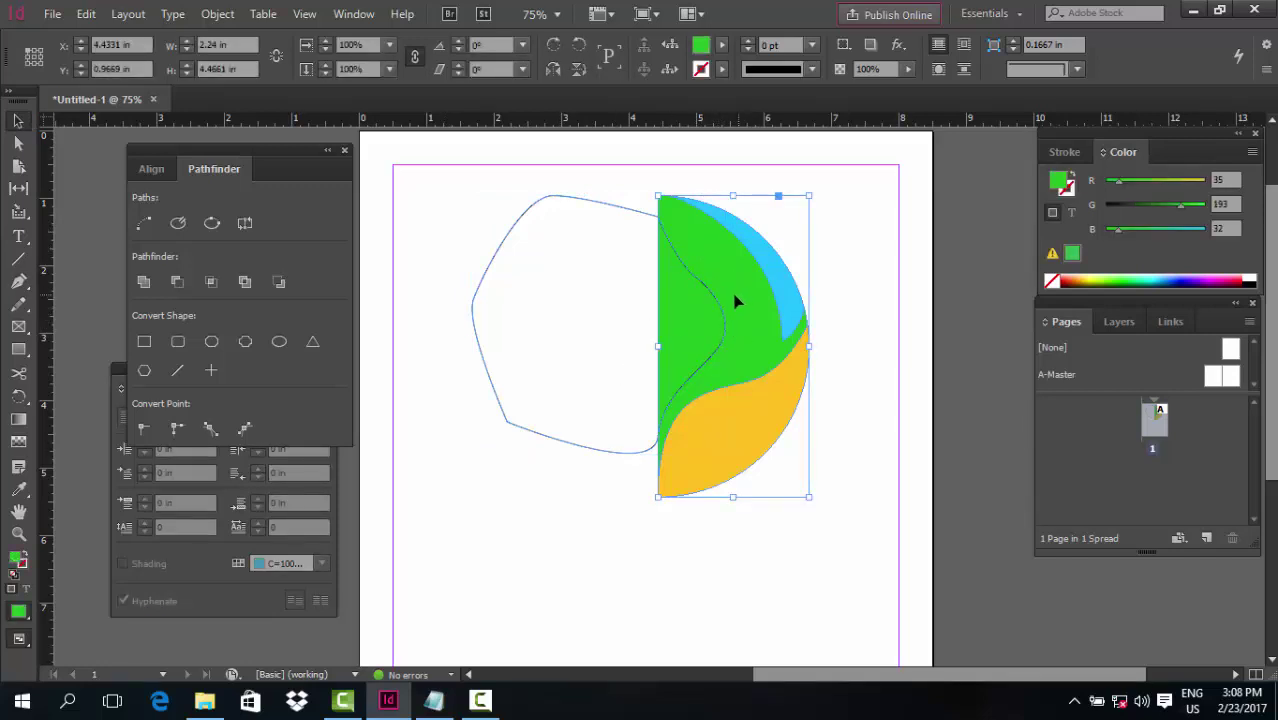
drag(452, 240, 679, 278)
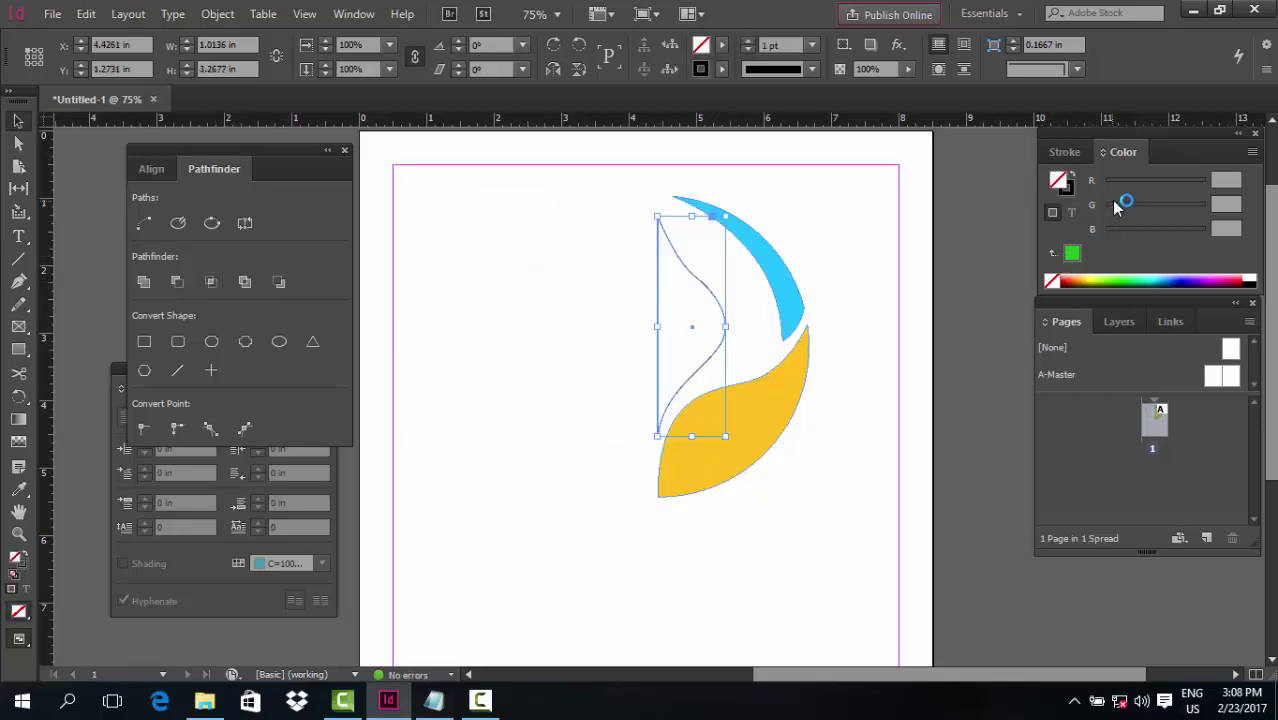
key(i)
click(789, 279)
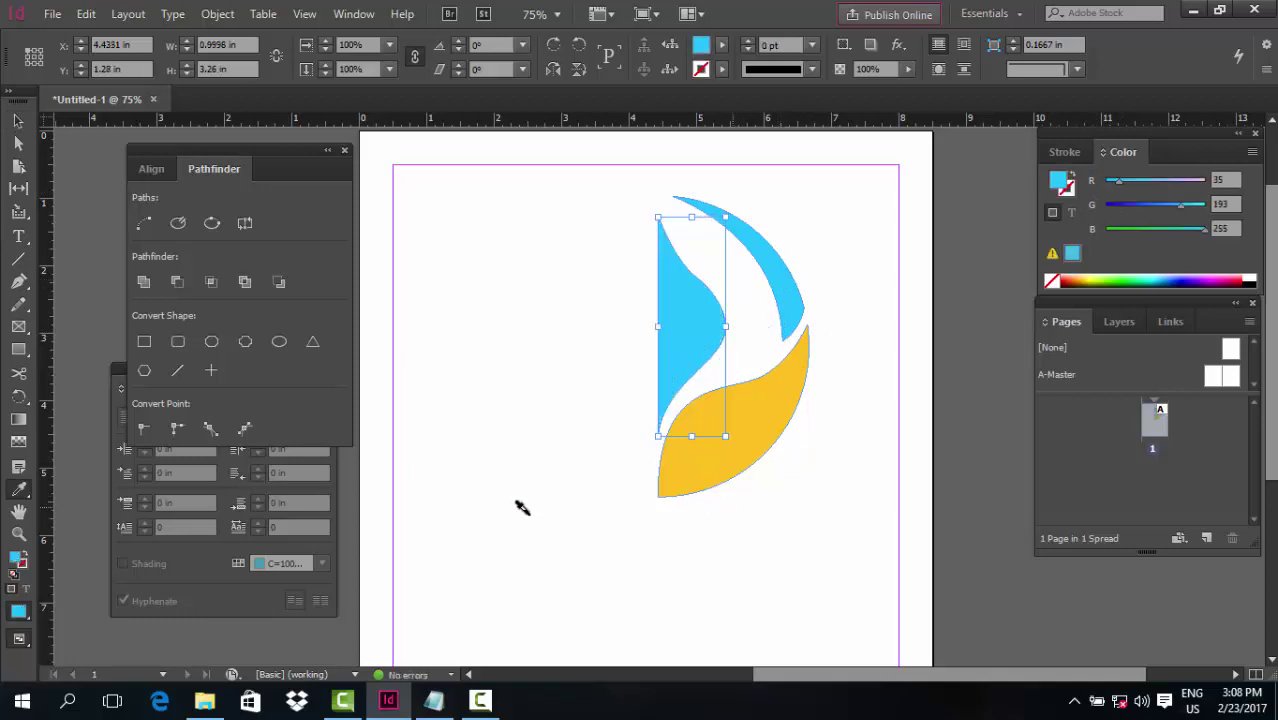
click(18, 121)
click(466, 268)
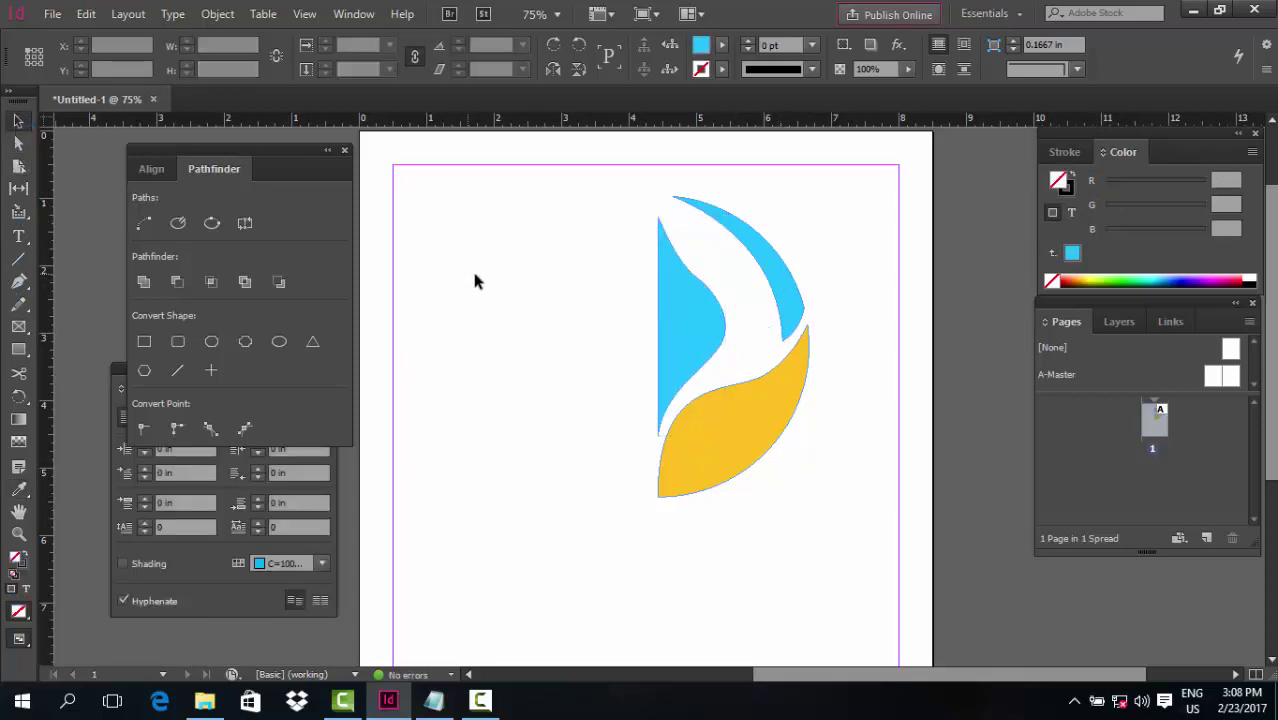
Group the blue and yellow pieces and drag out a copy of the group
drag(626, 203, 768, 497)
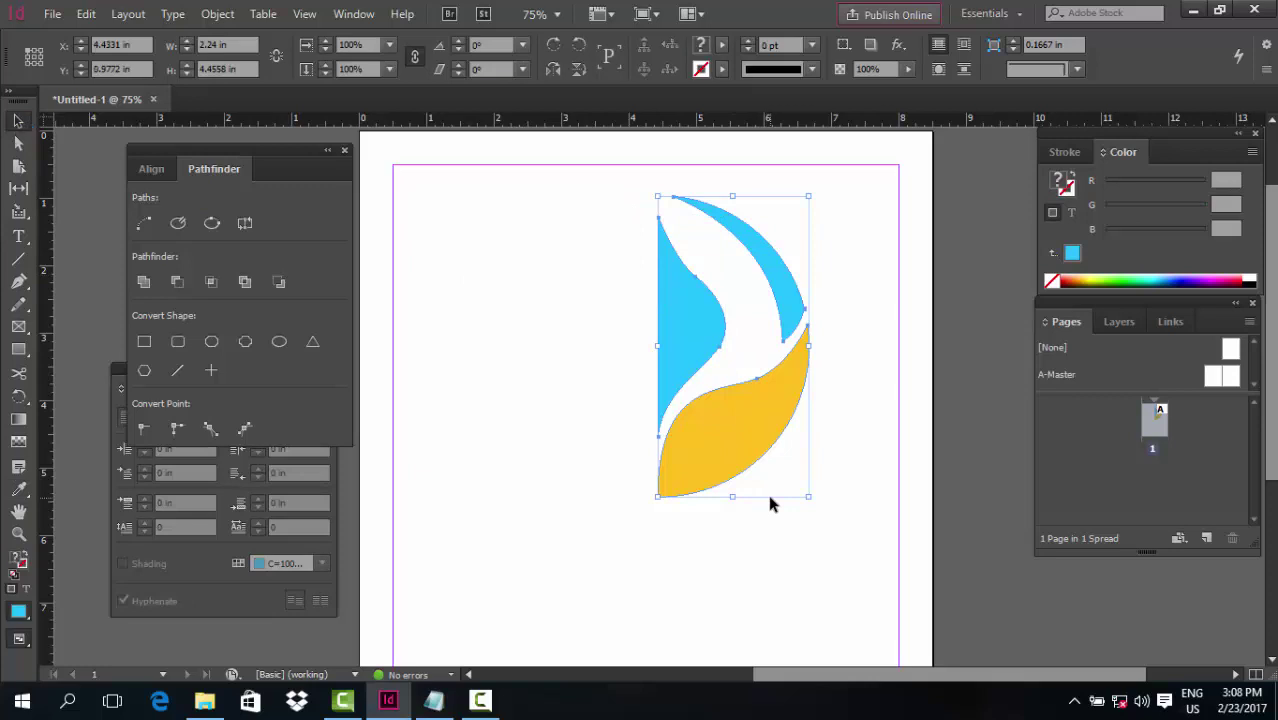
key(ctrl+g)
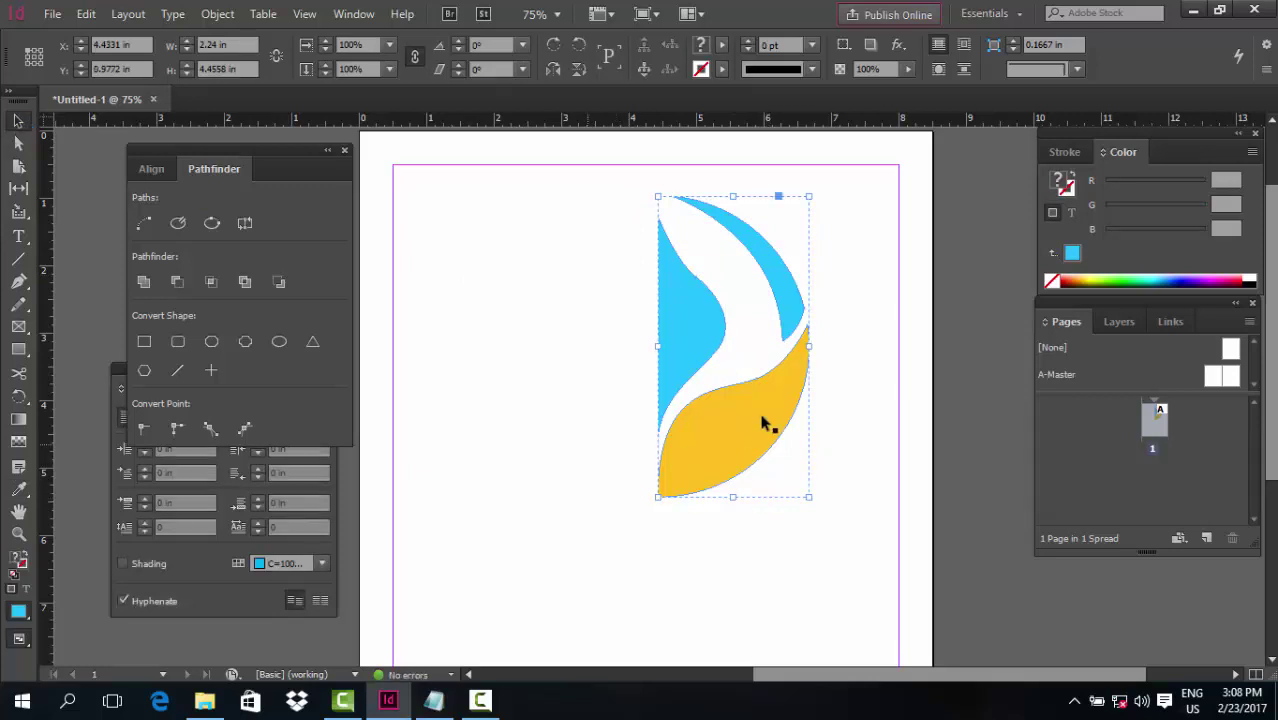
drag(649, 471, 510, 505)
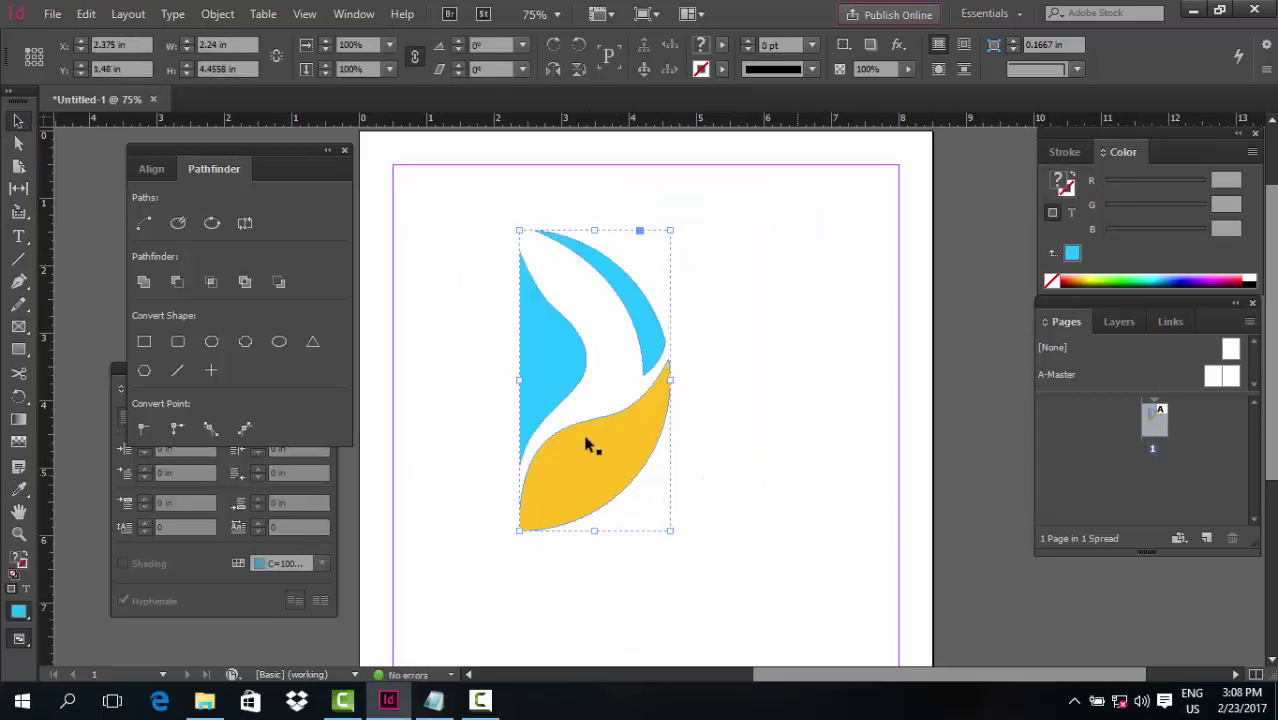
click(717, 428)
drag(717, 428, 798, 485)
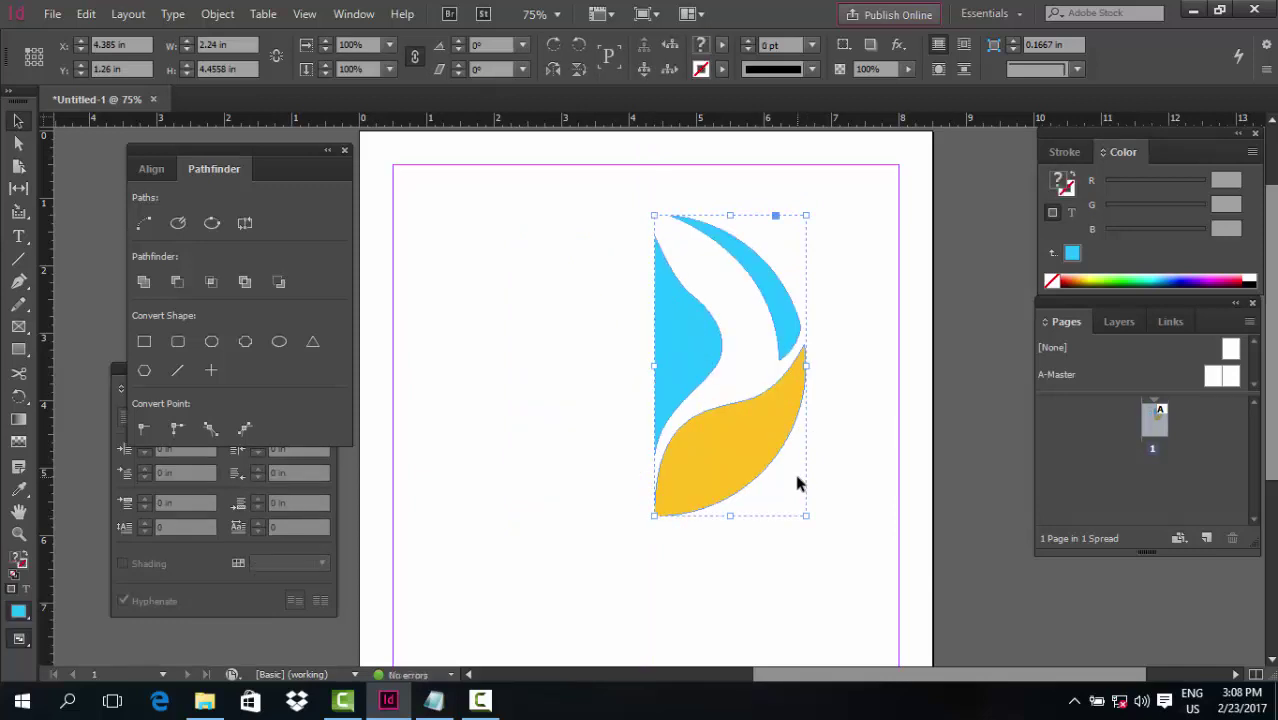
Flip the copy horizontally with Object > Transform so it mirrors the original half
click(217, 14)
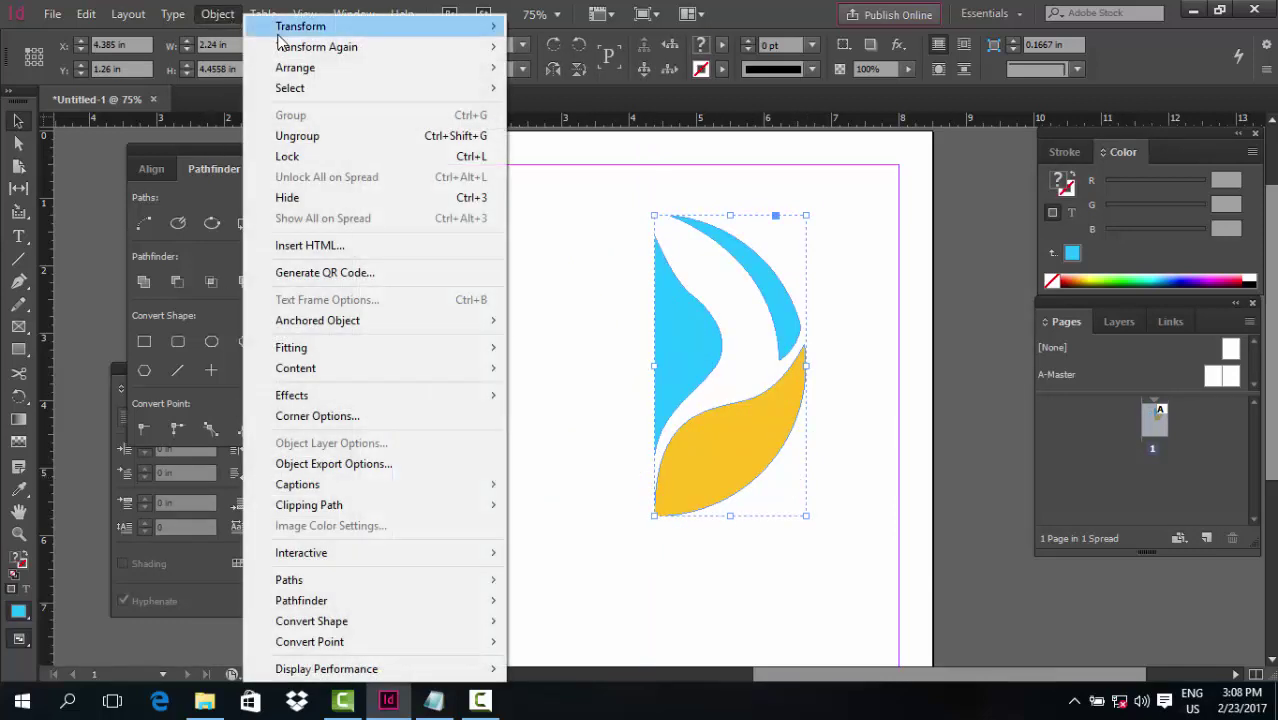
mouse_move(279, 33)
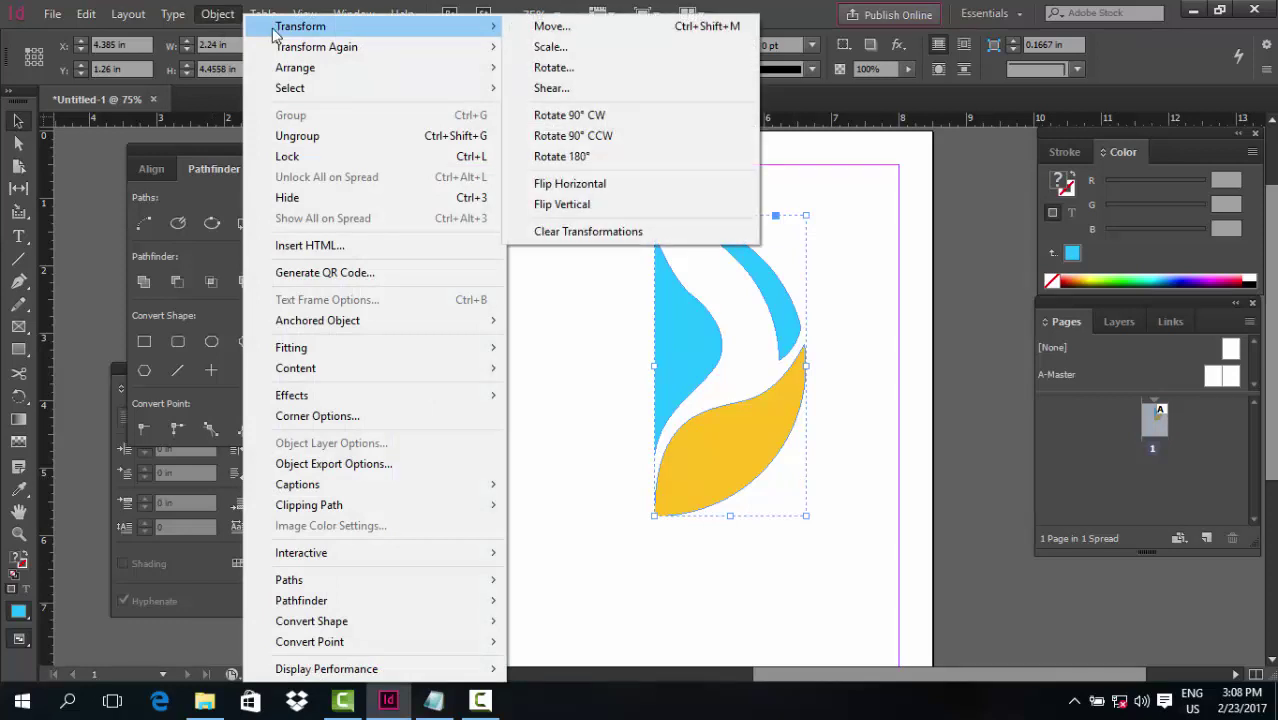
click(613, 188)
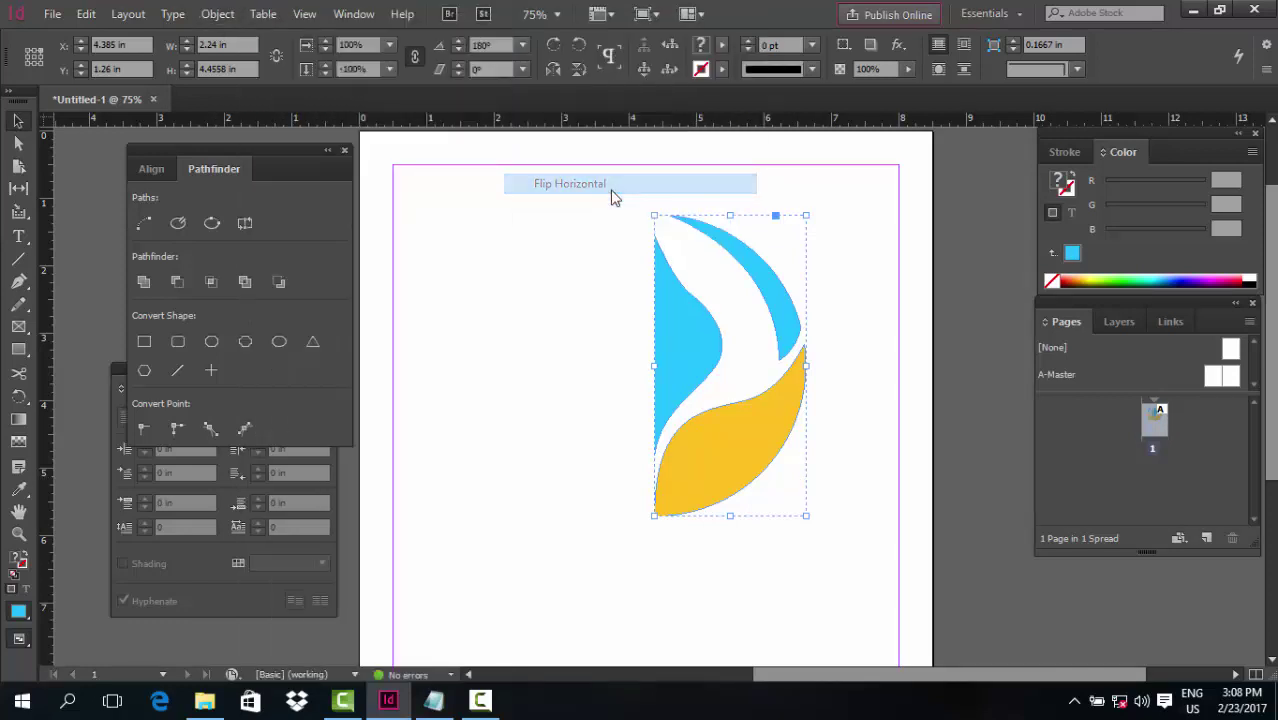
click(787, 556)
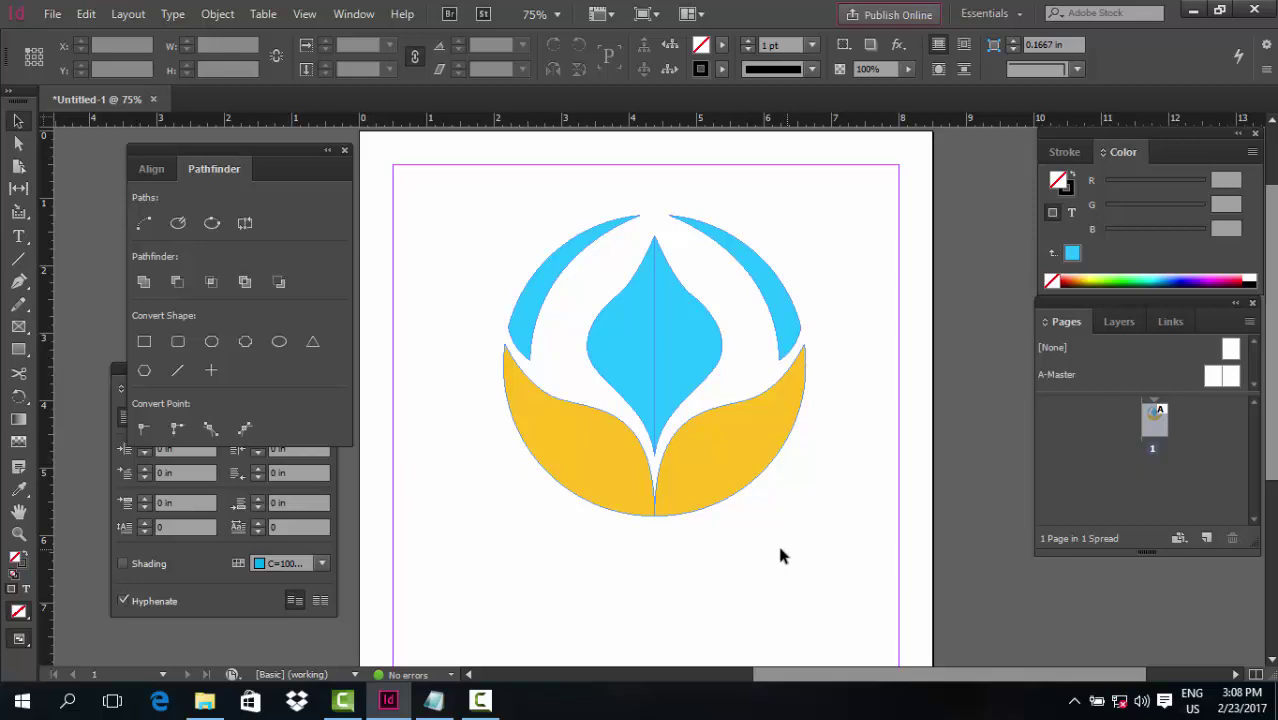
Select all with Ctrl+A and delete the blue-and-yellow emblem
key(ctrl+a)
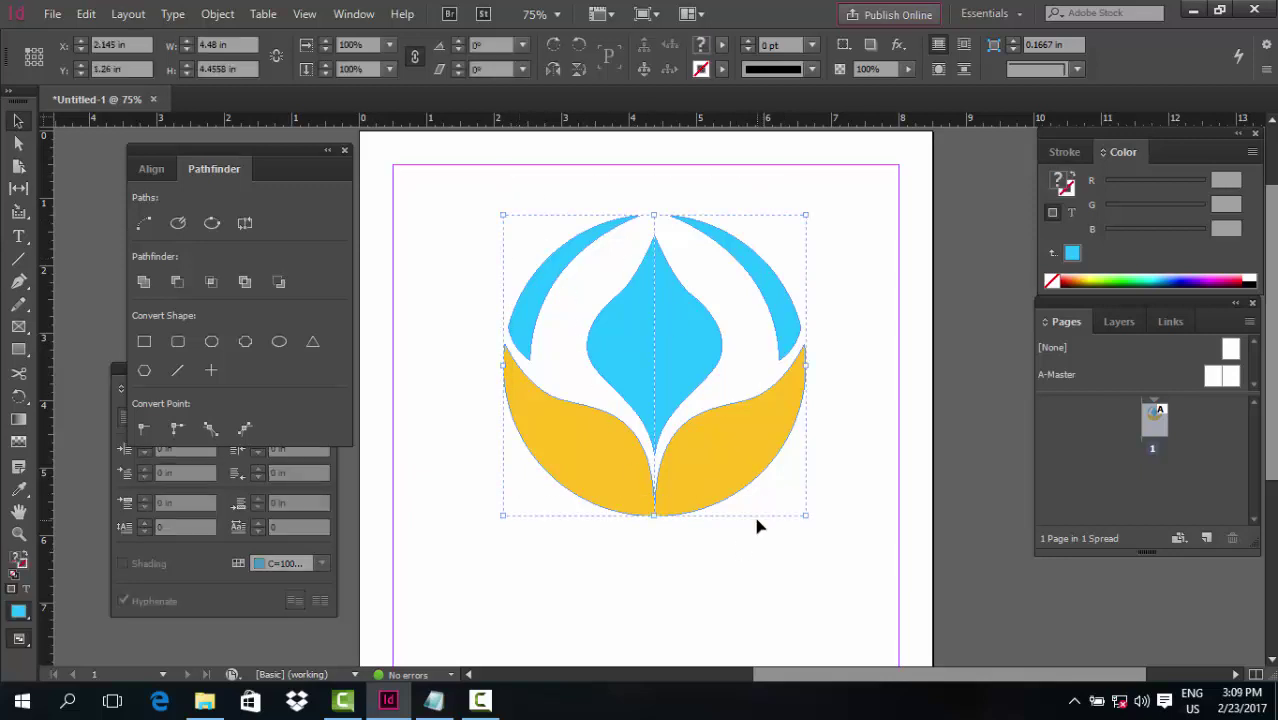
key(Delete)
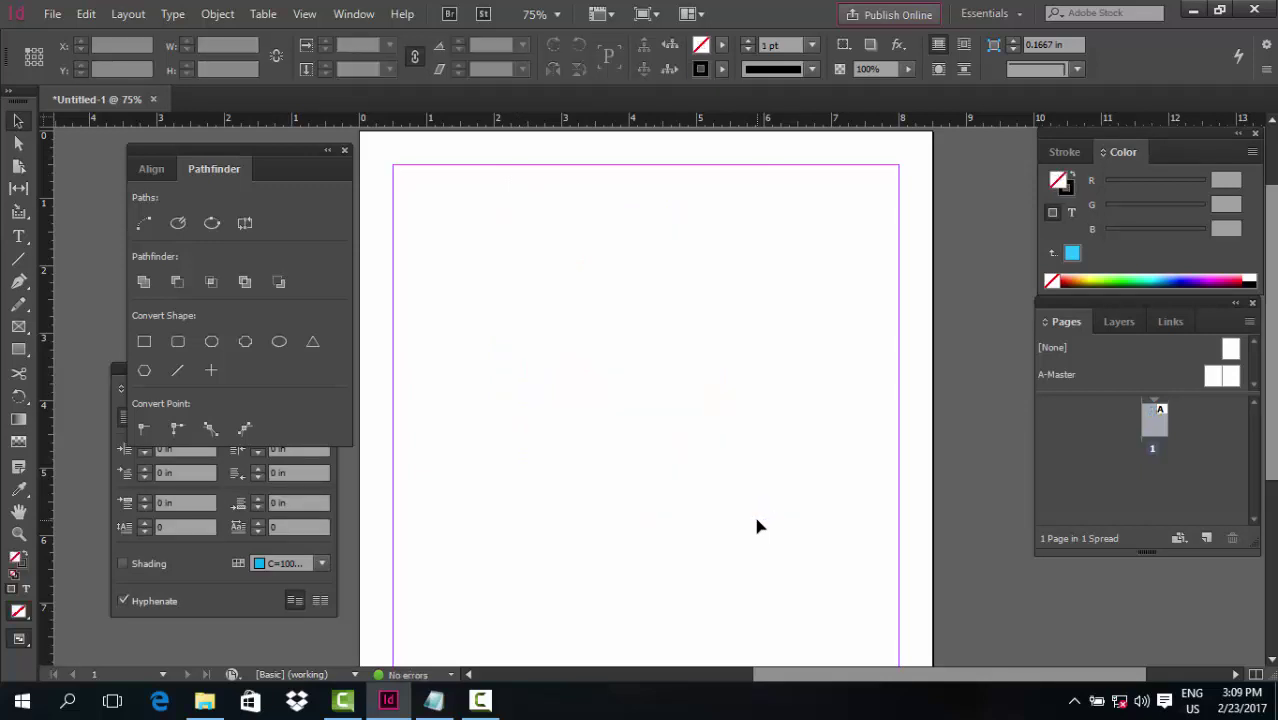
Pan and zoom the blank page, return to the Selection tool, and close the document
key(space)
mouse_move(733, 434)
mouse_down()
mouse_move(725, 419)
mouse_move(734, 427)
mouse_up()
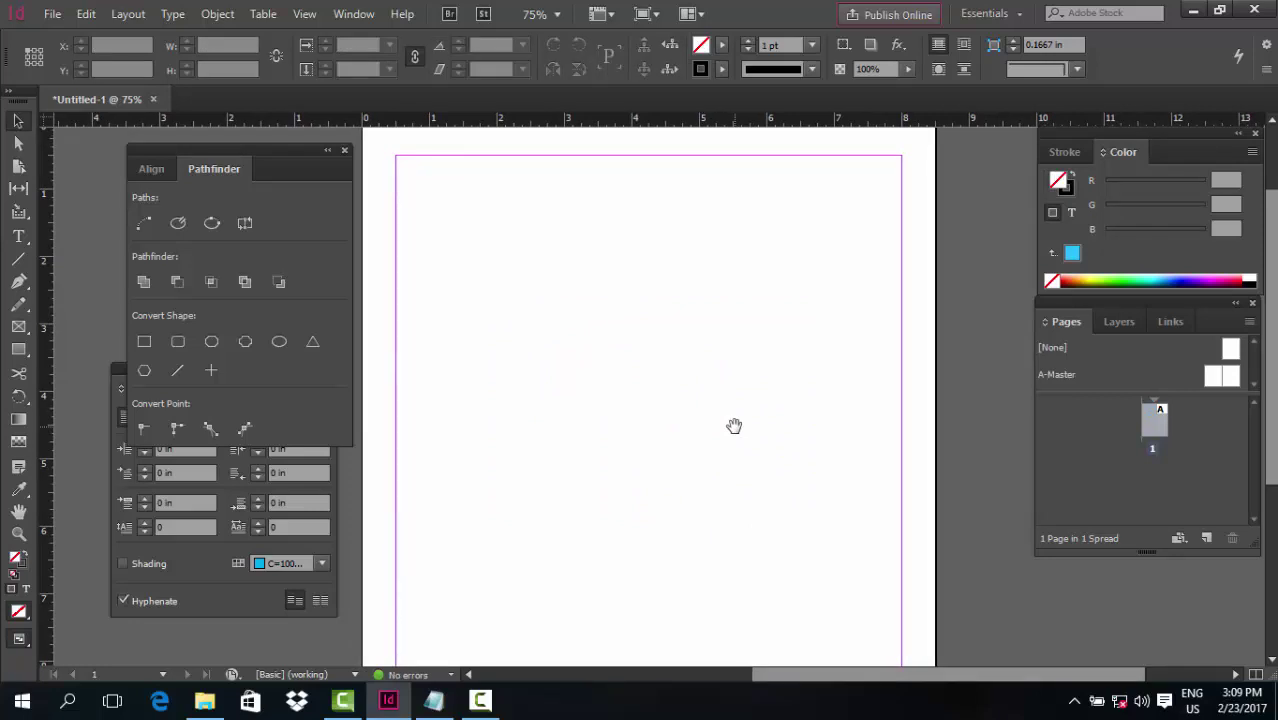
key(p)
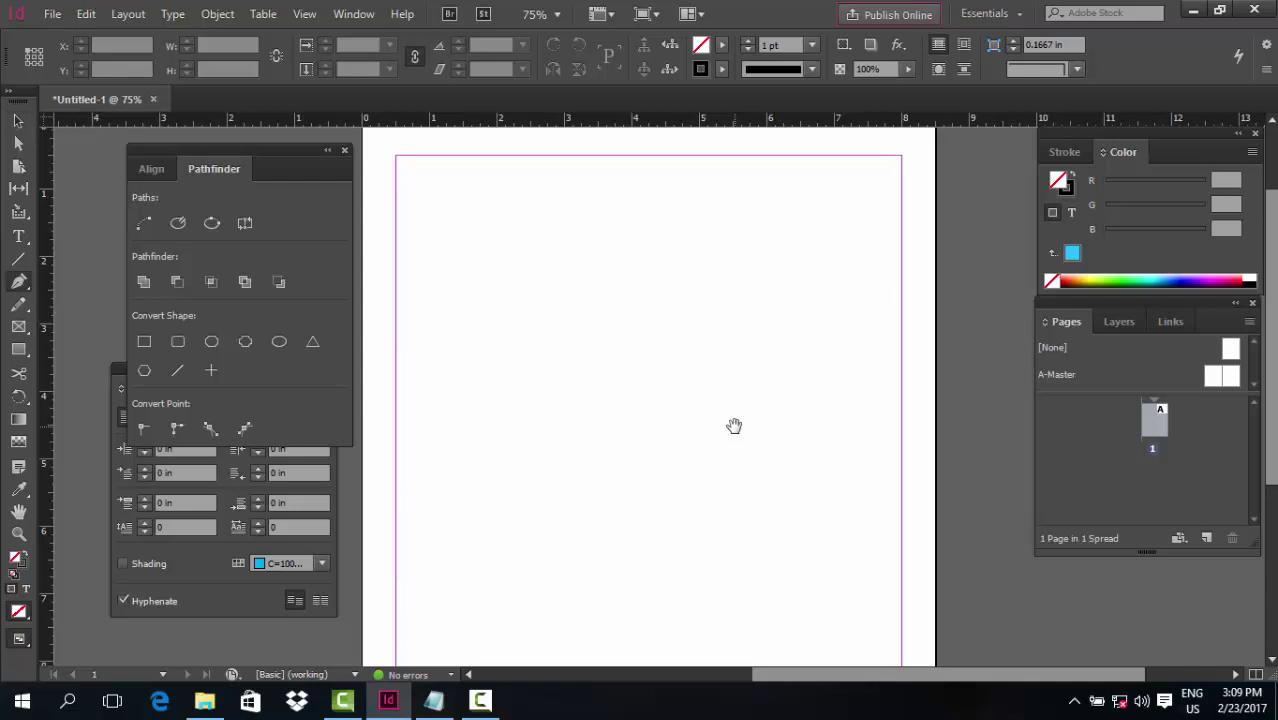
click(18, 121)
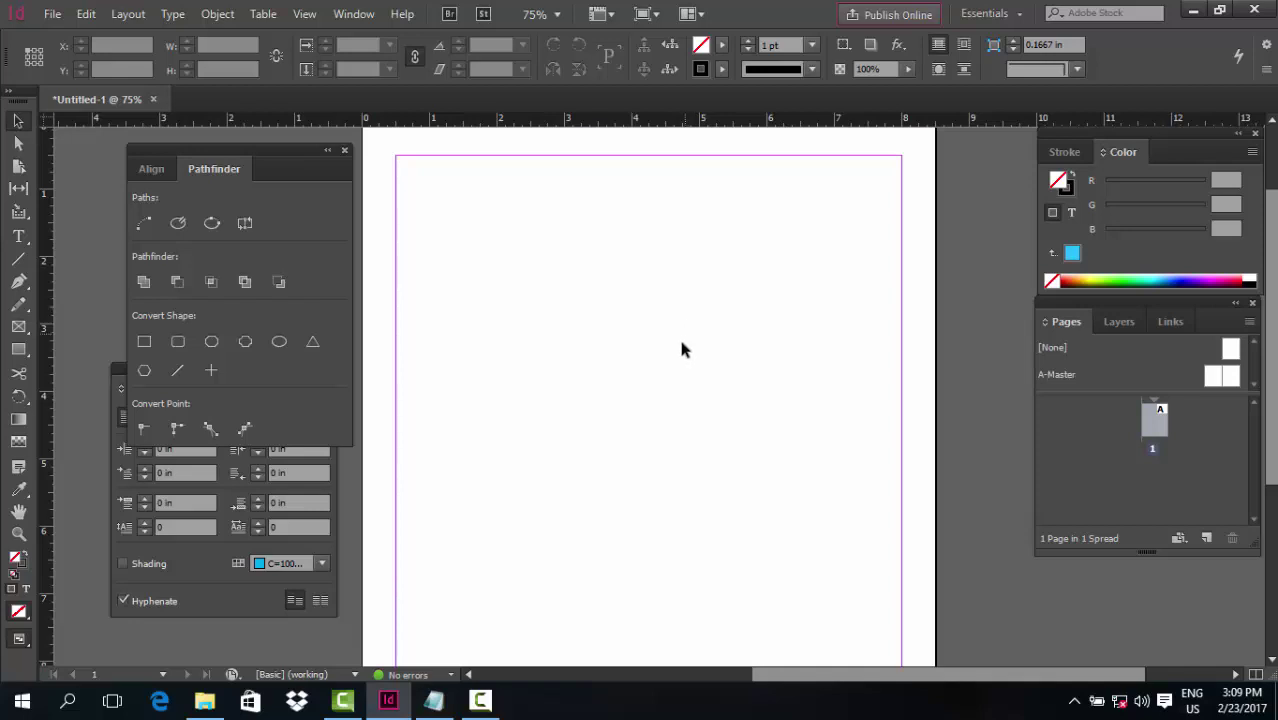
scroll(680, 350, down, 3)
scroll(680, 350, up, 1)
scroll(698, 344, down, 1)
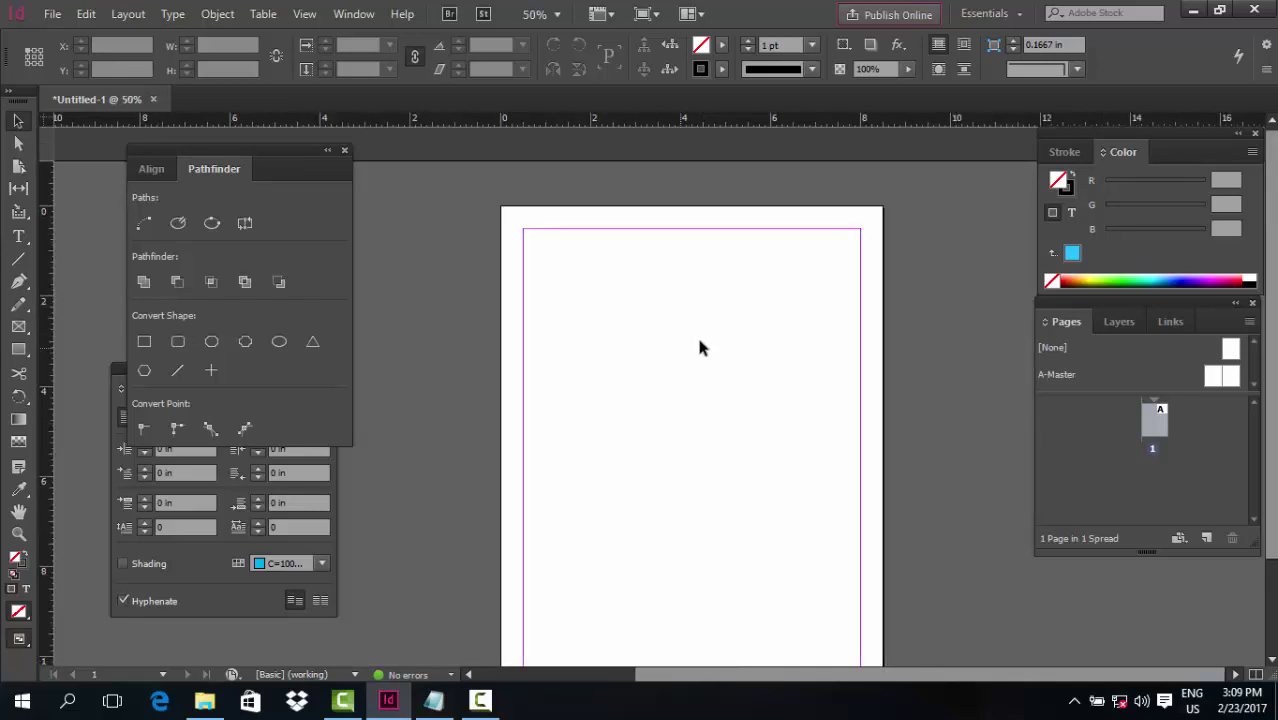
drag(719, 426, 718, 384)
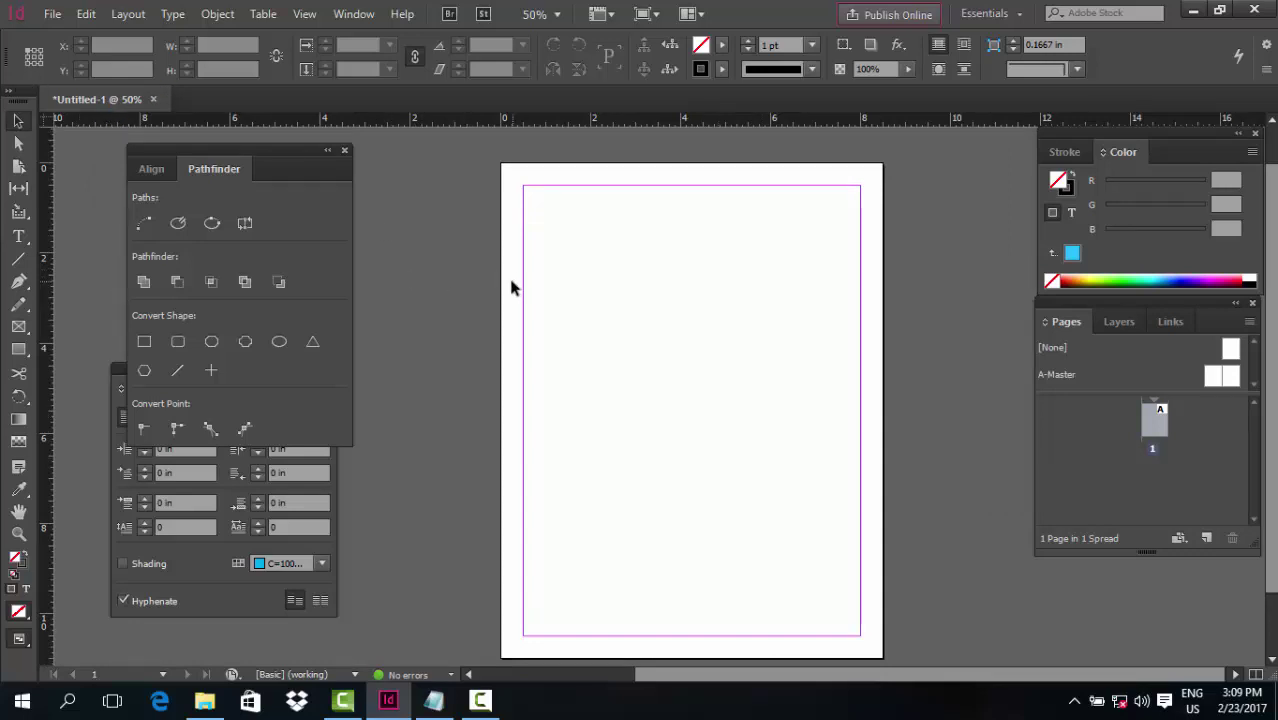
click(480, 700)
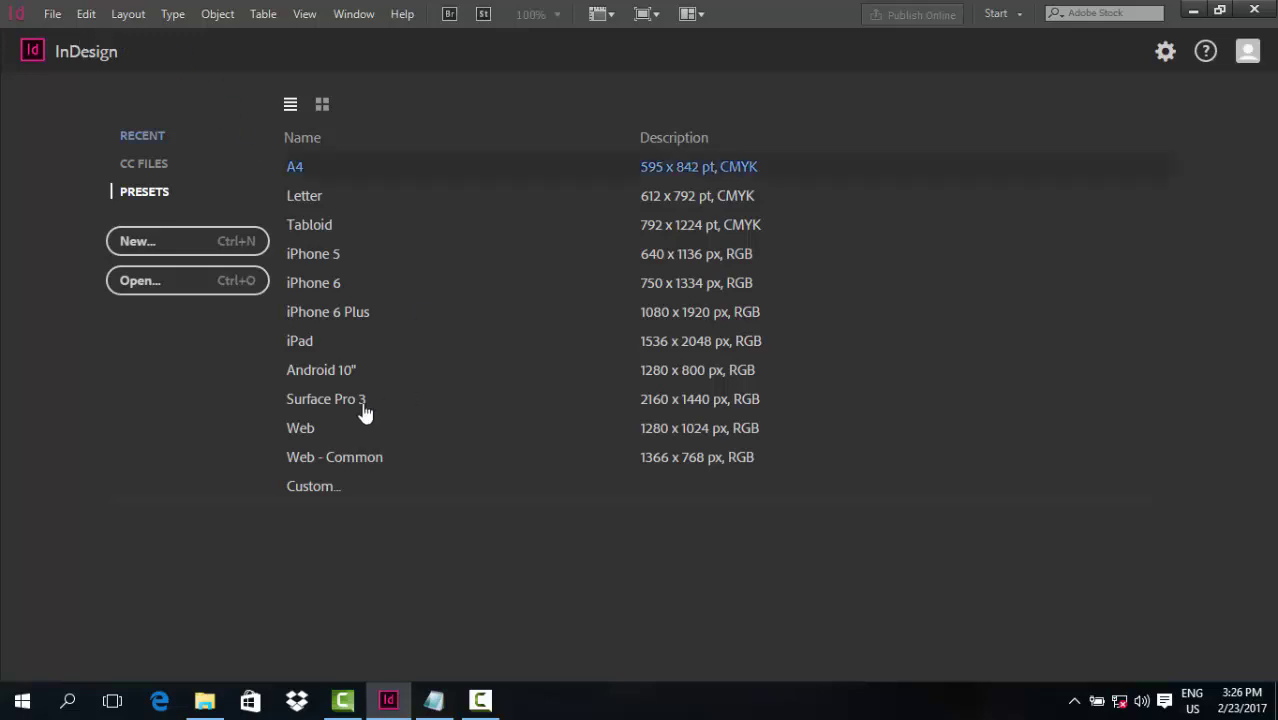
click(49, 14)
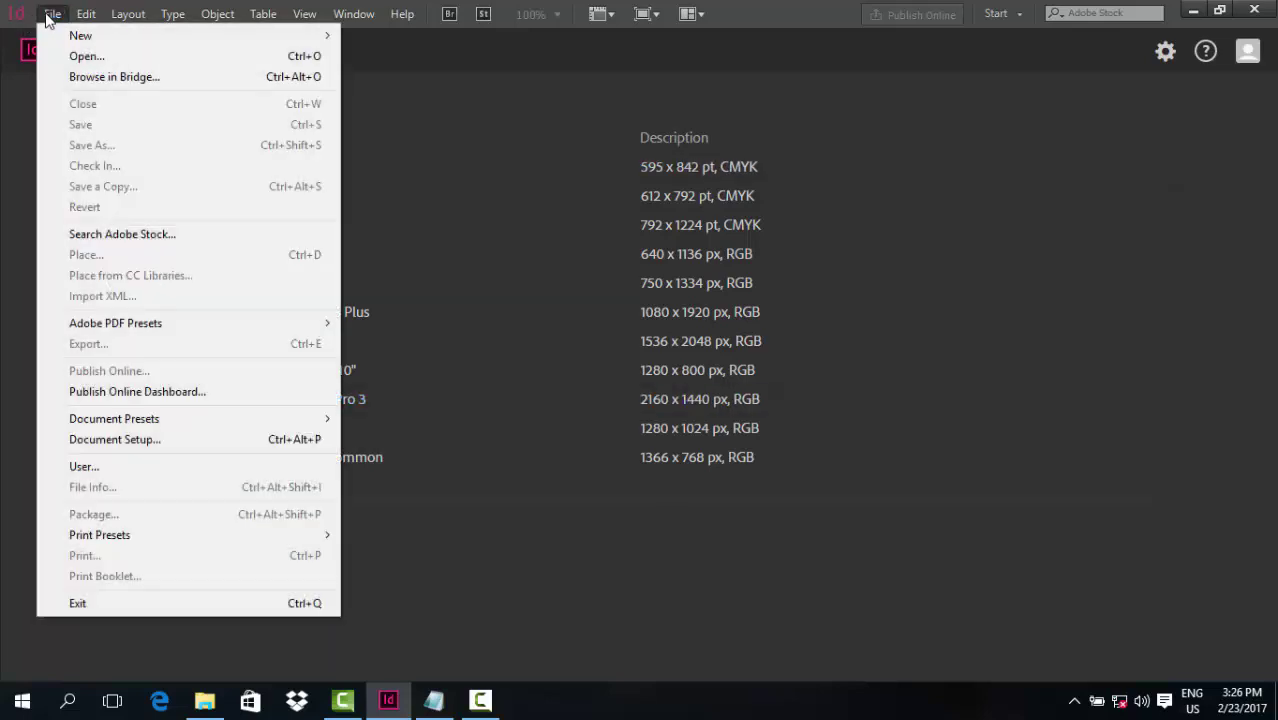
mouse_move(77, 40)
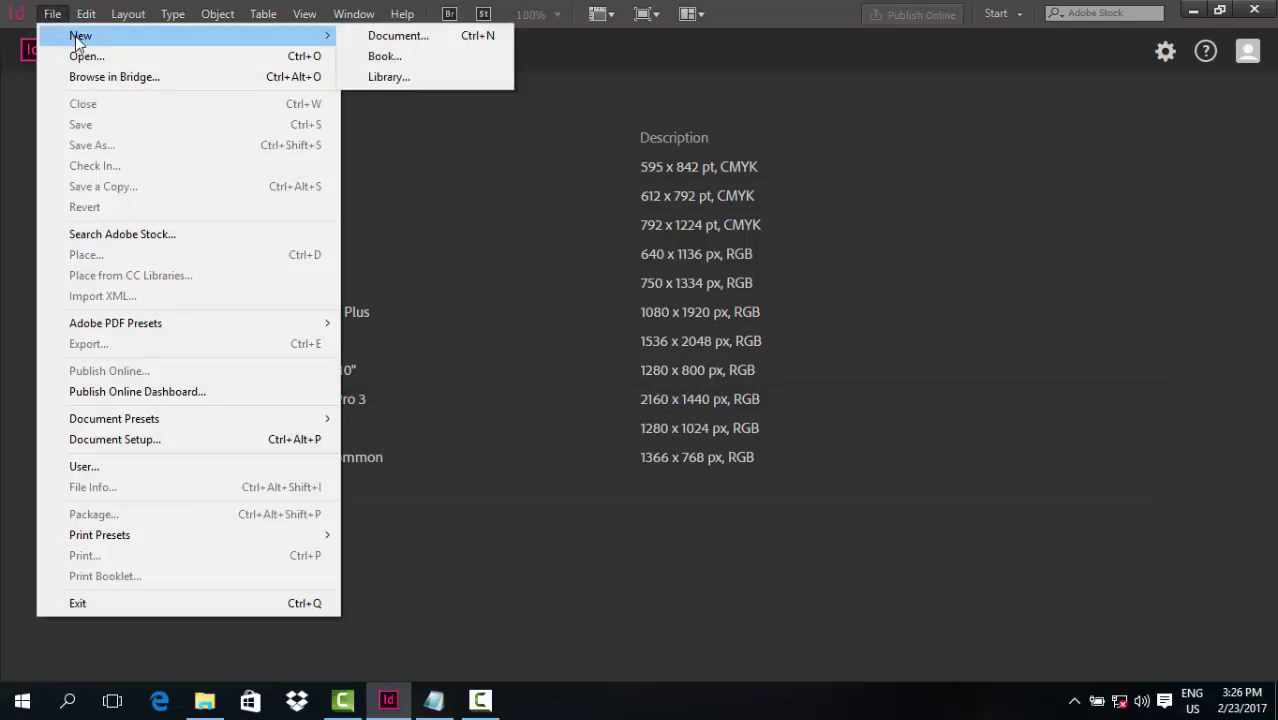
click(396, 36)
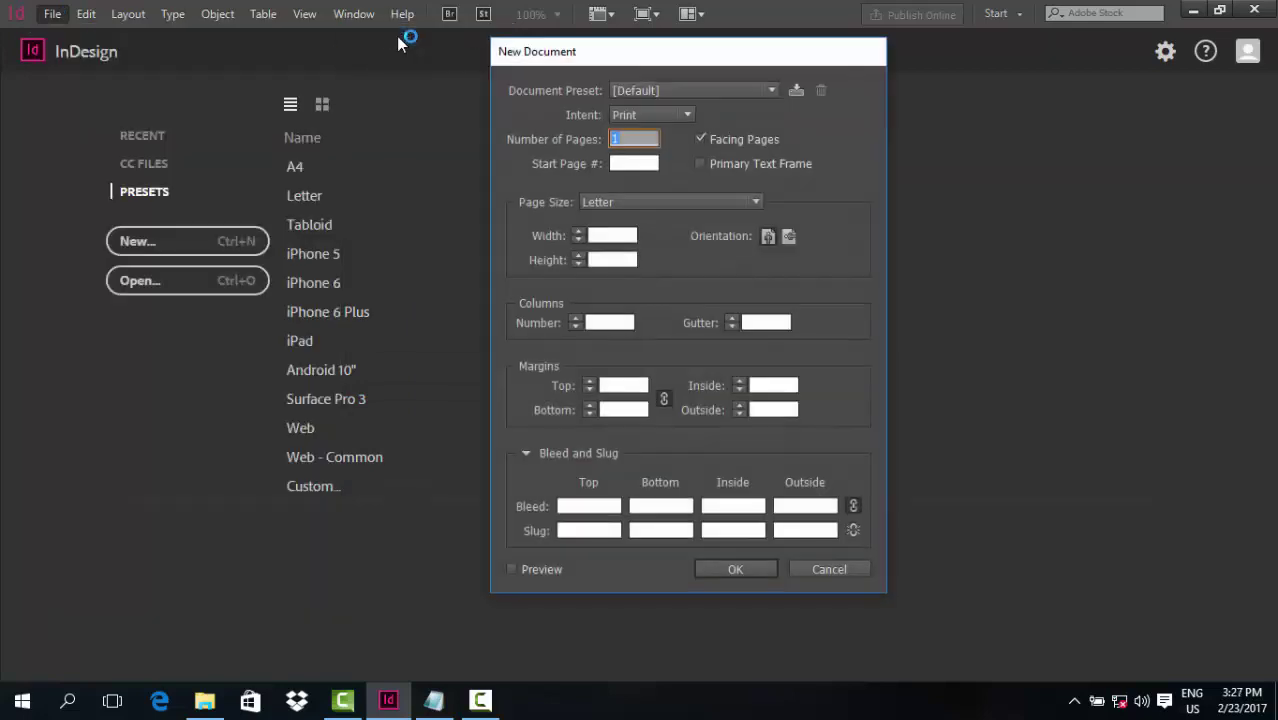
drag(621, 234, 586, 250)
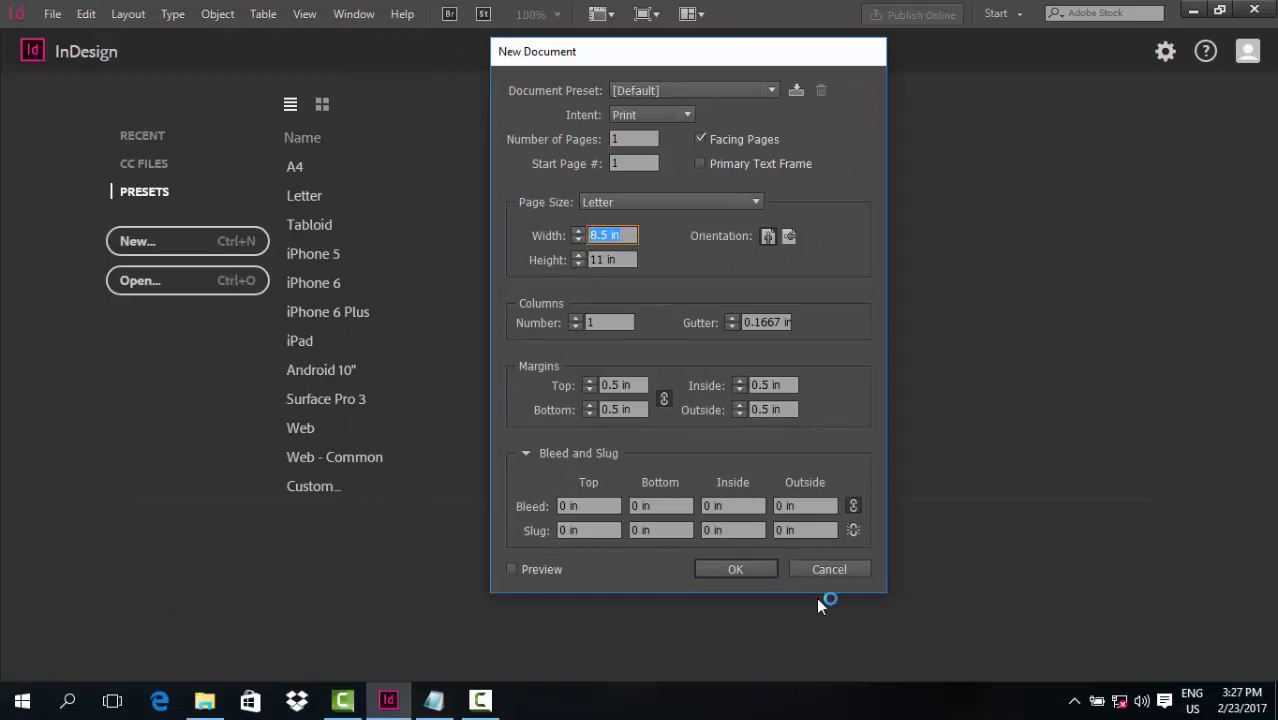
click(760, 570)
click(814, 572)
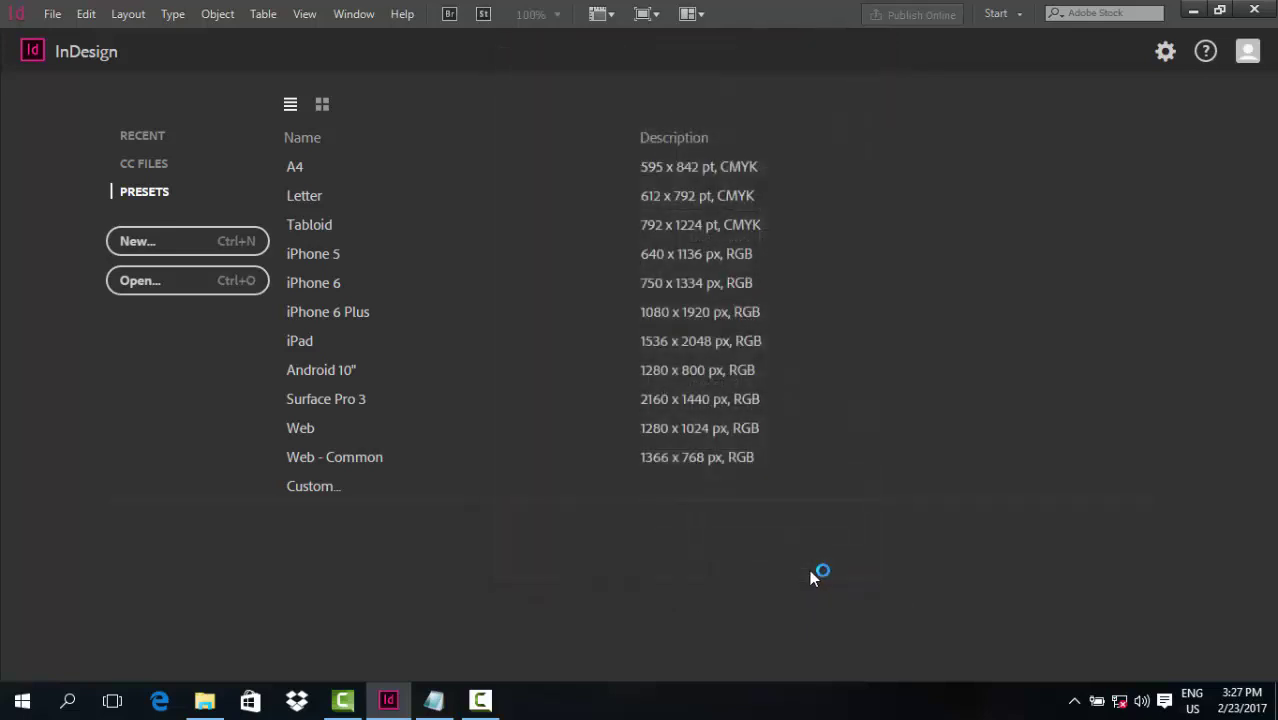
click(52, 14)
mouse_move(88, 41)
click(385, 36)
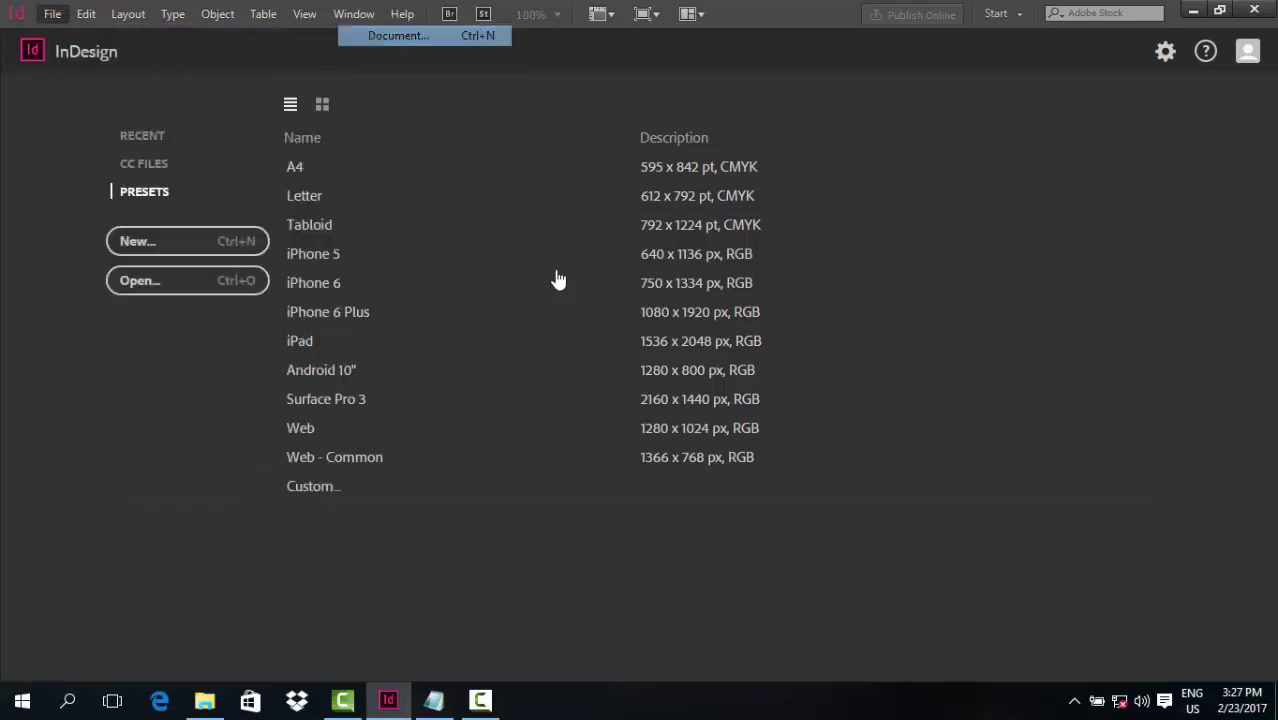
drag(626, 234, 586, 262)
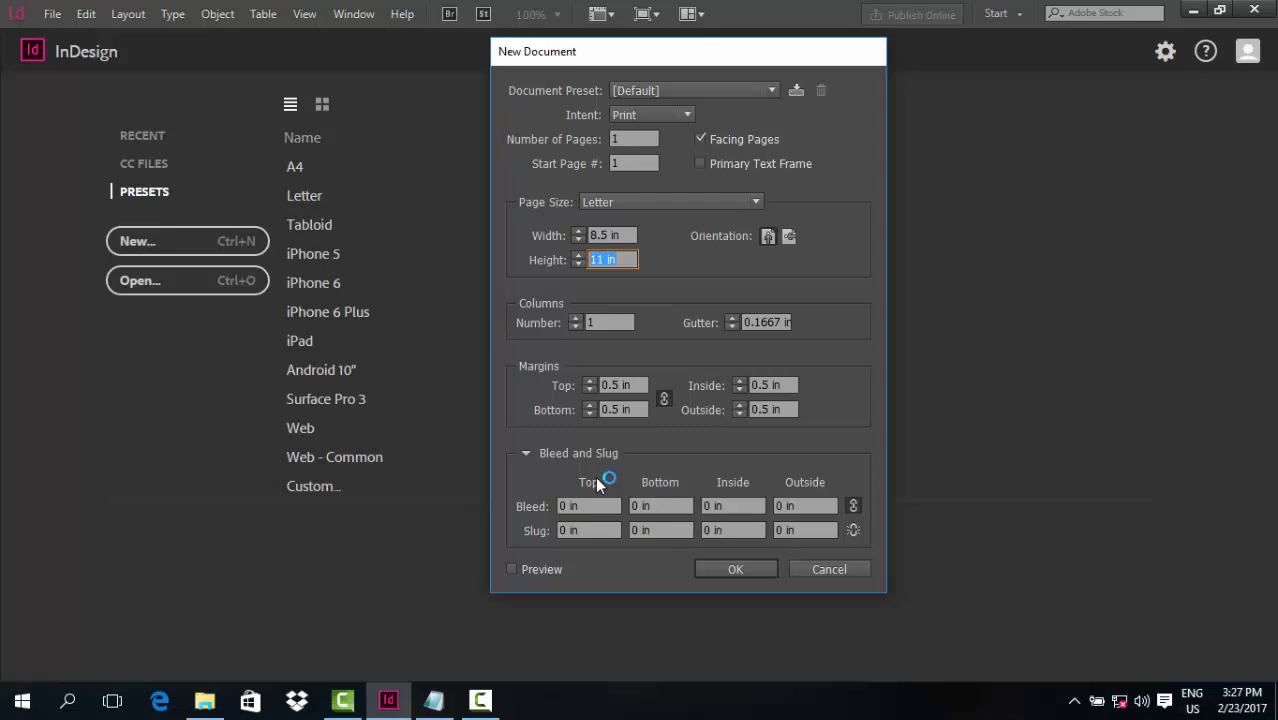
click(807, 567)
Set horizontal and vertical ruler units to Pixels in Units & Increments preferences
click(84, 14)
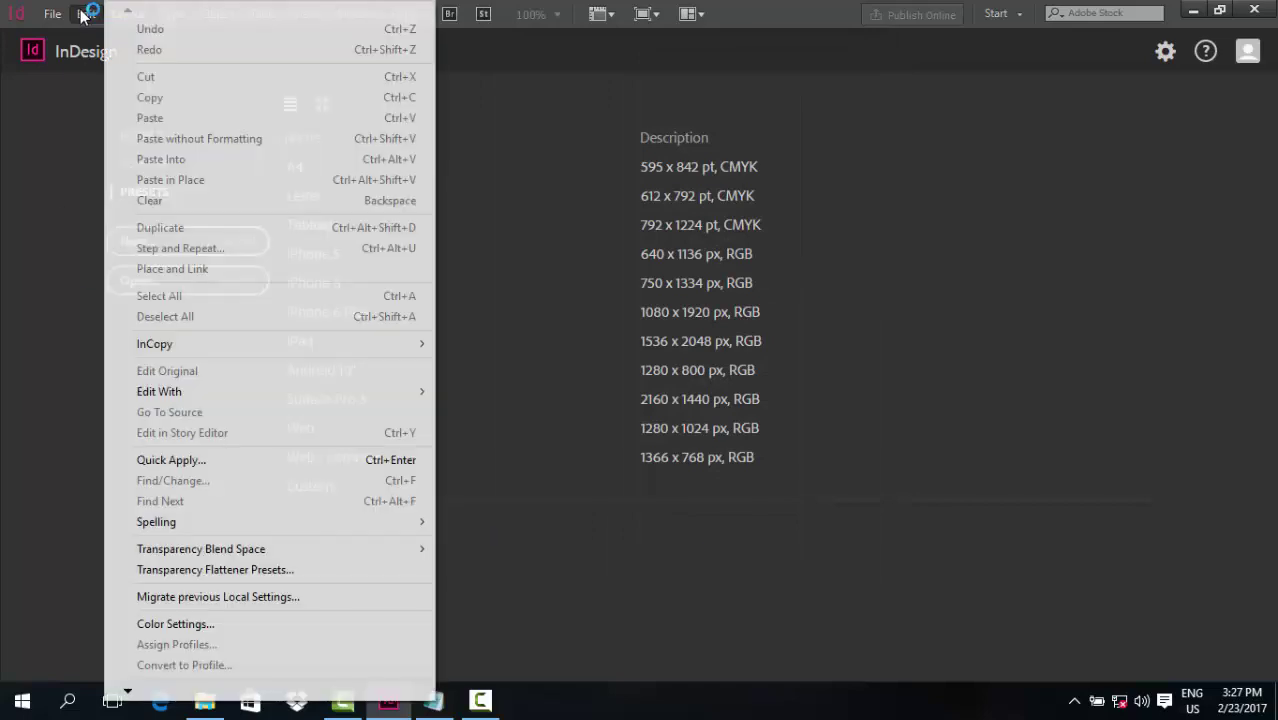
click(84, 14)
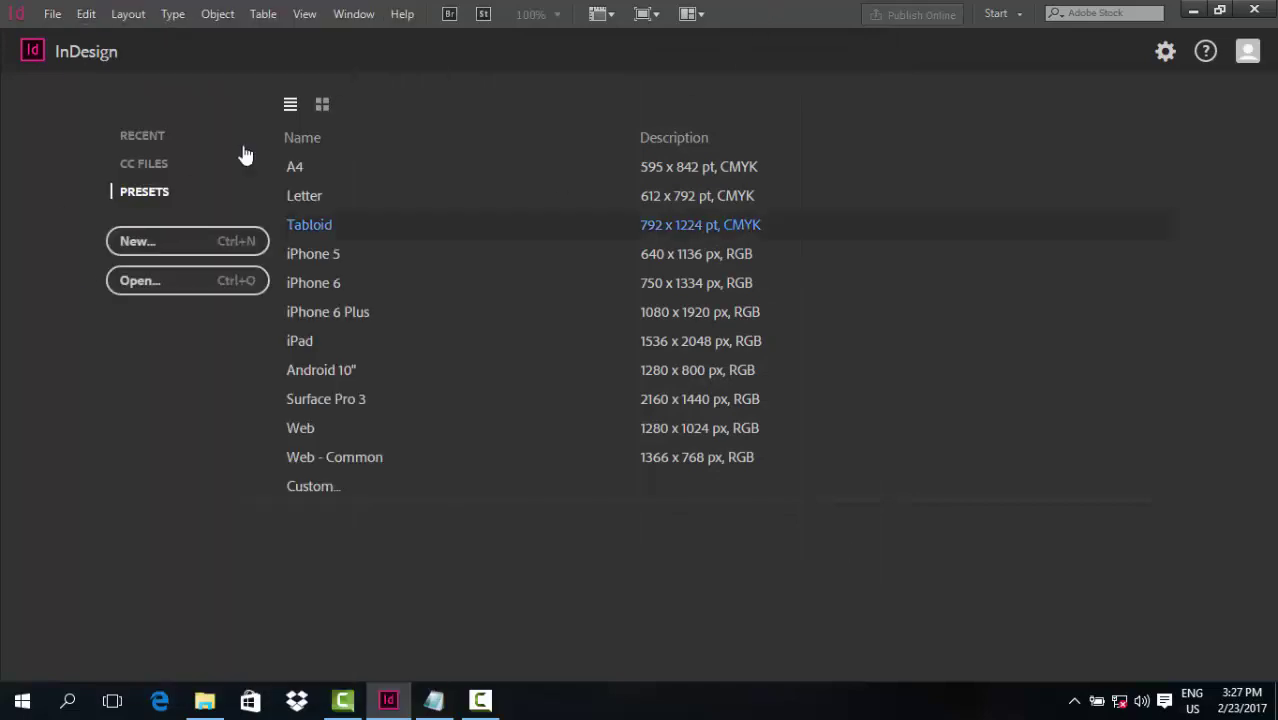
click(86, 14)
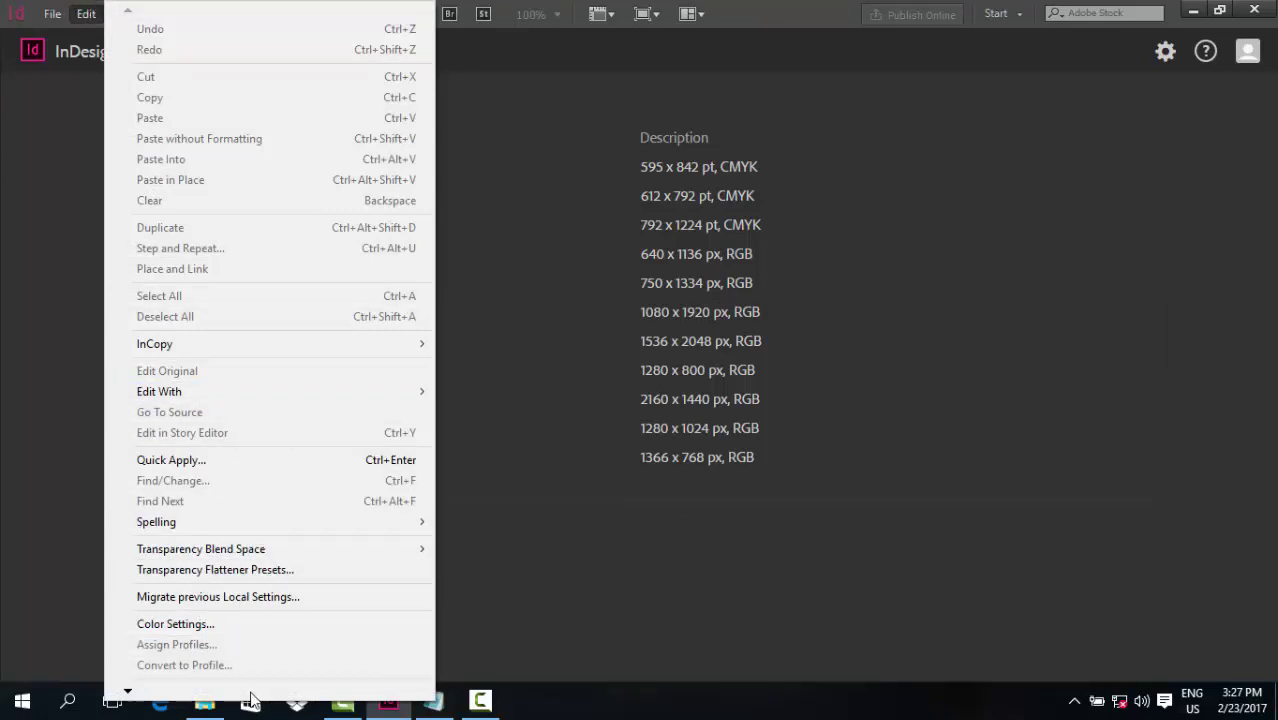
scroll(253, 697, down, 1)
scroll(253, 697, down, 2)
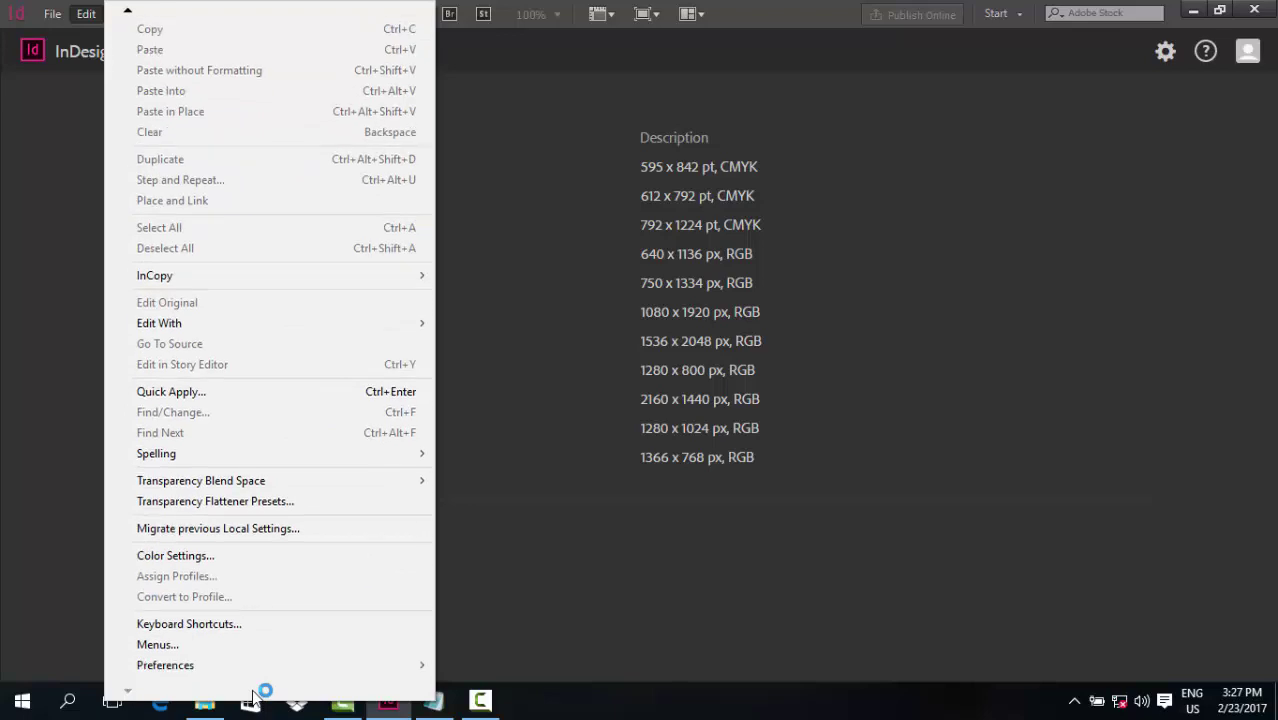
mouse_move(222, 665)
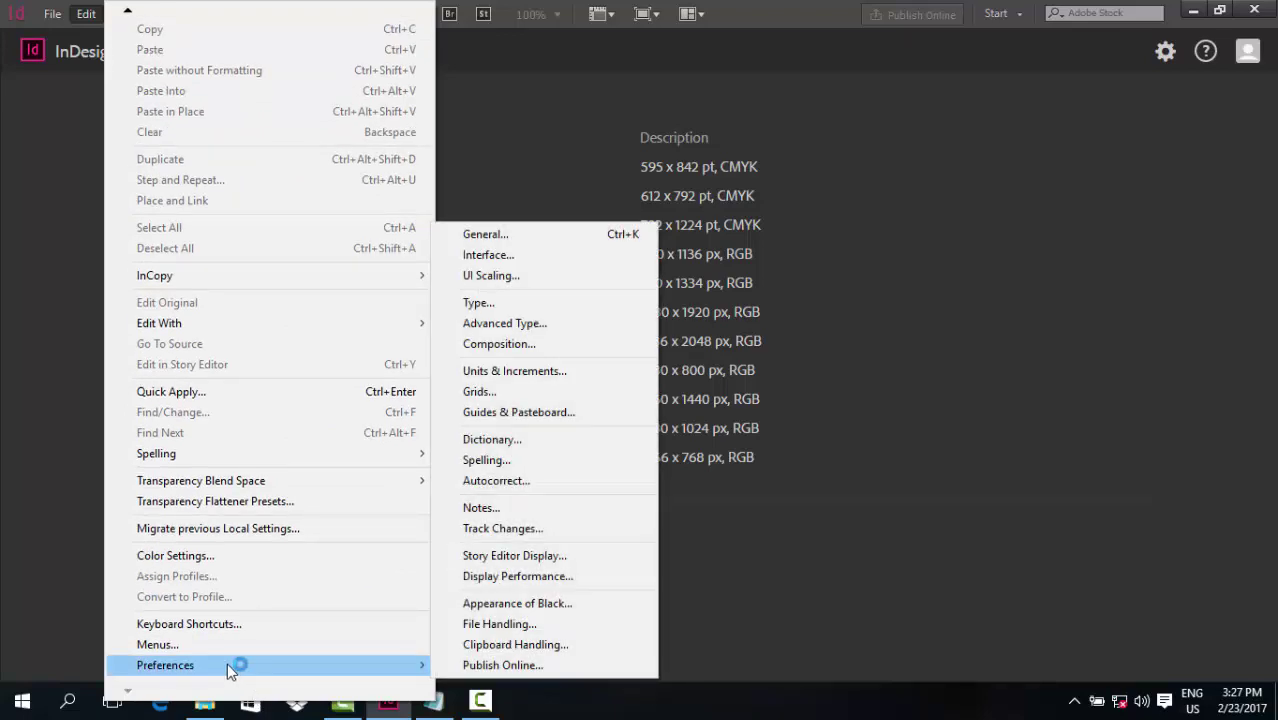
click(513, 375)
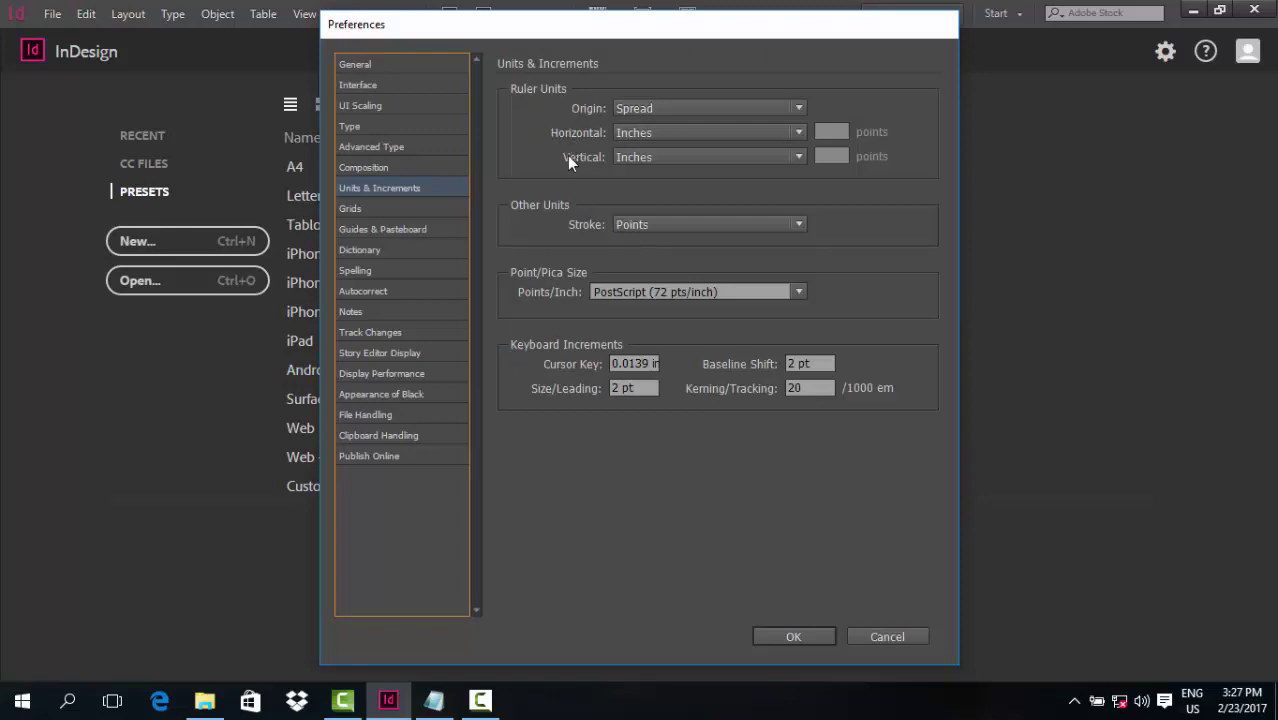
click(636, 132)
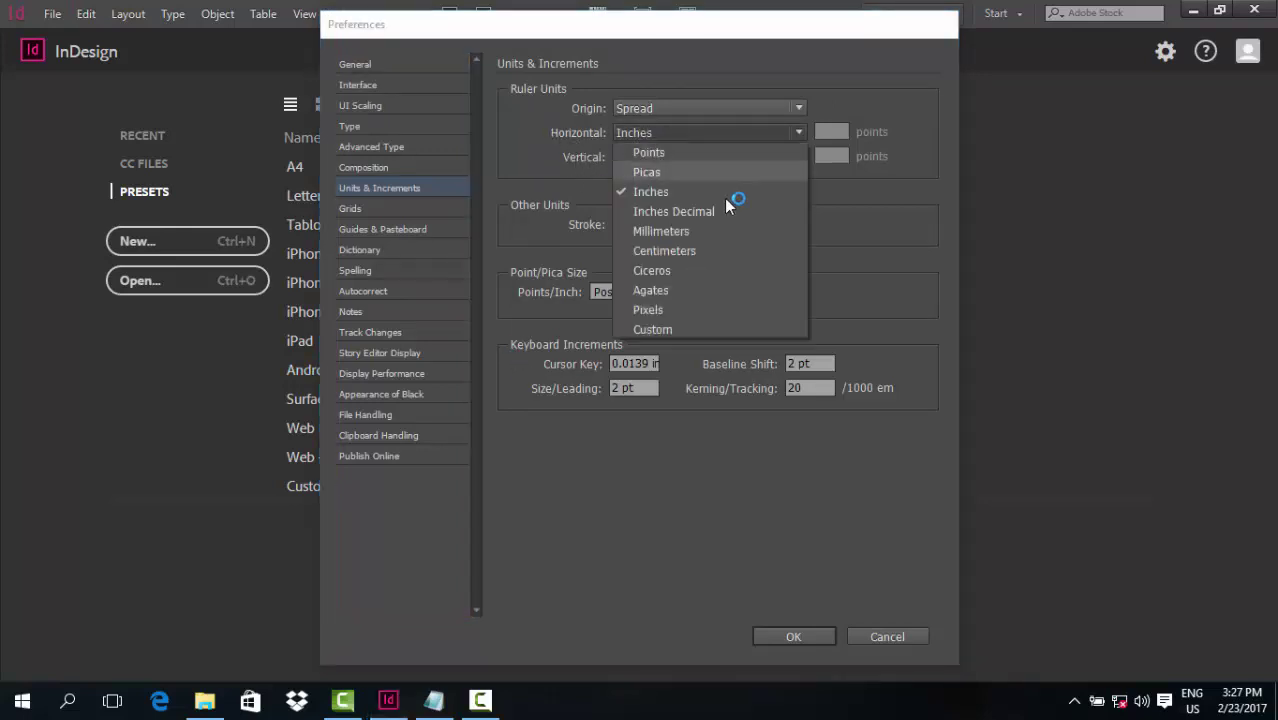
click(672, 310)
click(662, 157)
click(692, 334)
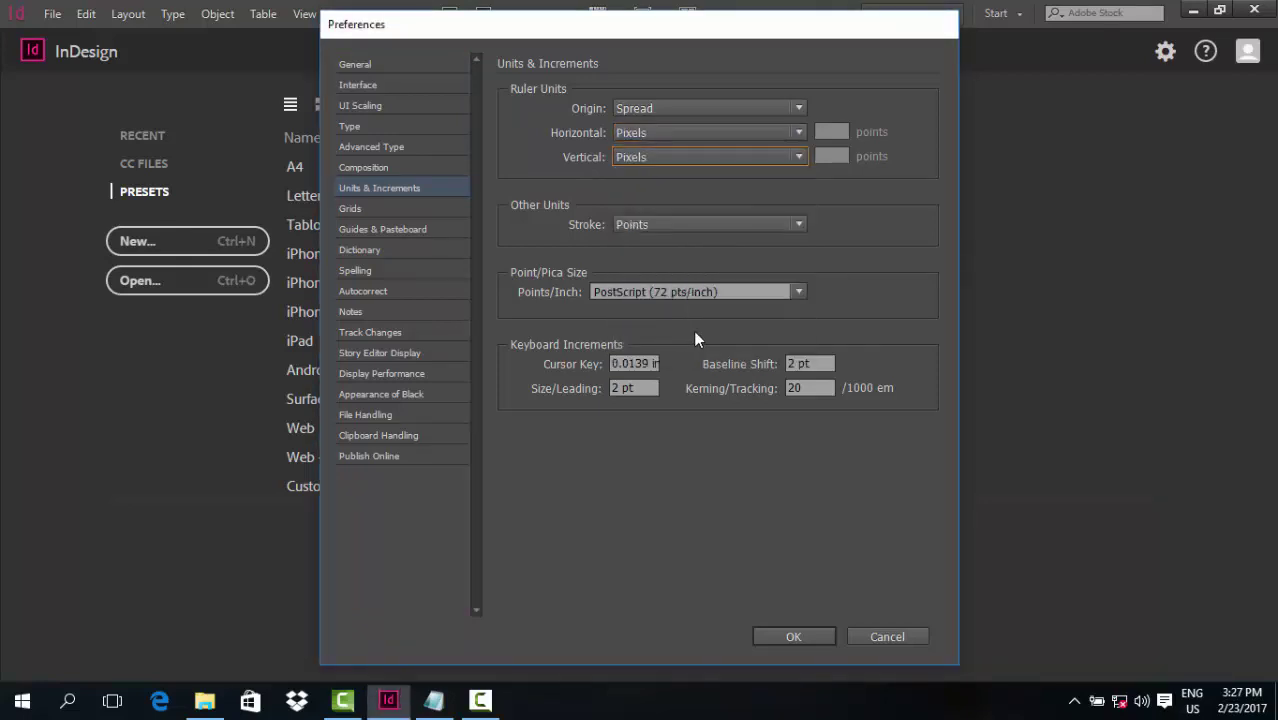
click(788, 636)
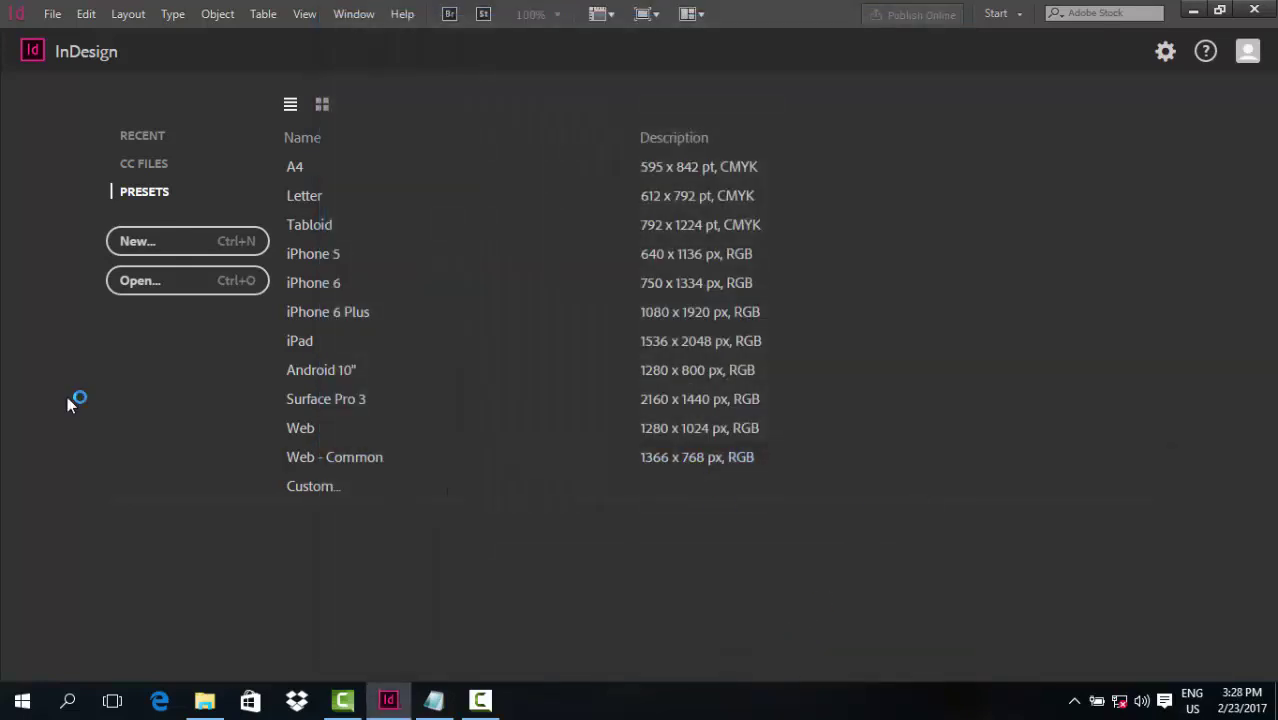
Check that a new document shows 612 x 792 px, then cancel it
click(52, 13)
mouse_move(63, 34)
click(398, 35)
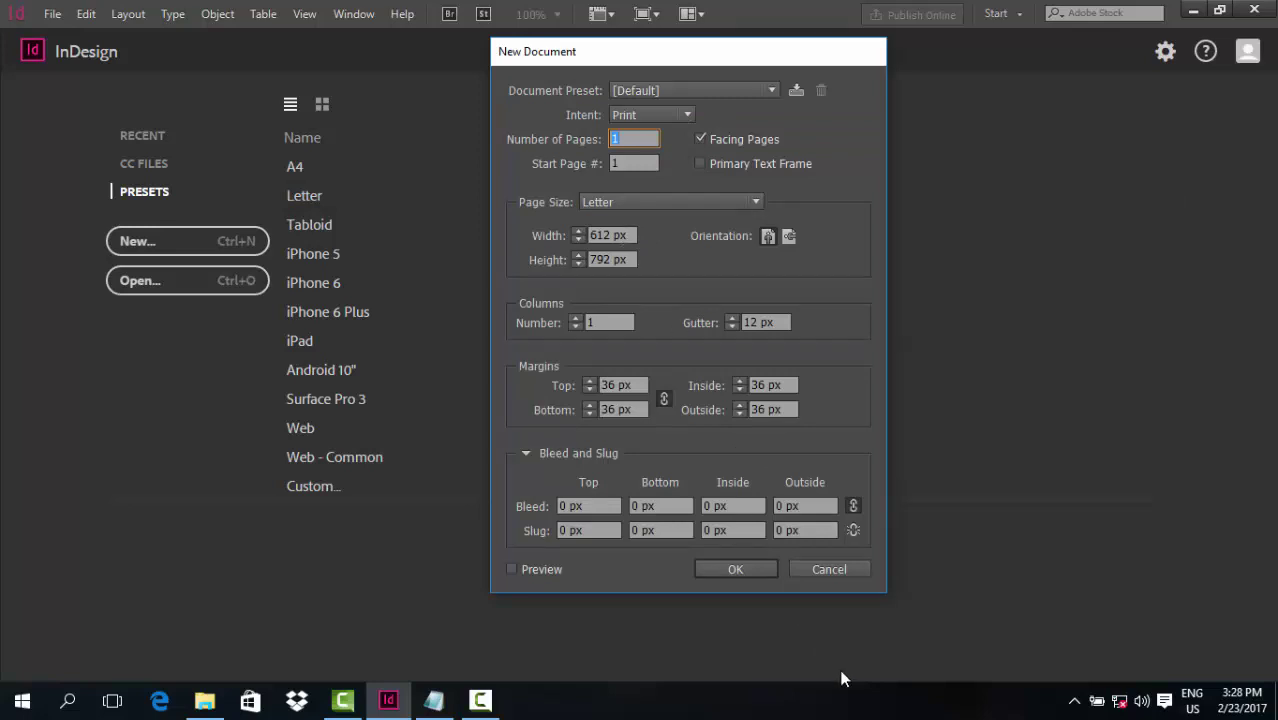
click(829, 568)
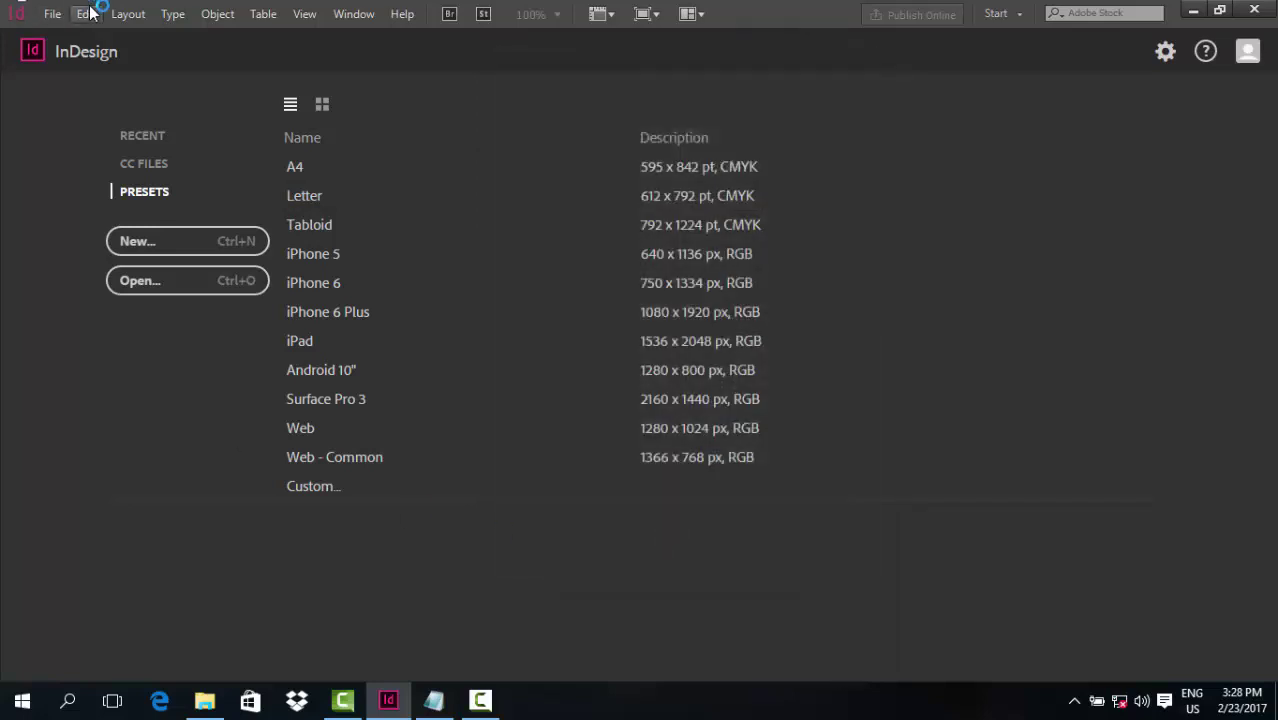
In Units & Increments preferences, change horizontal and vertical ruler units from Pixels to Inches
click(87, 13)
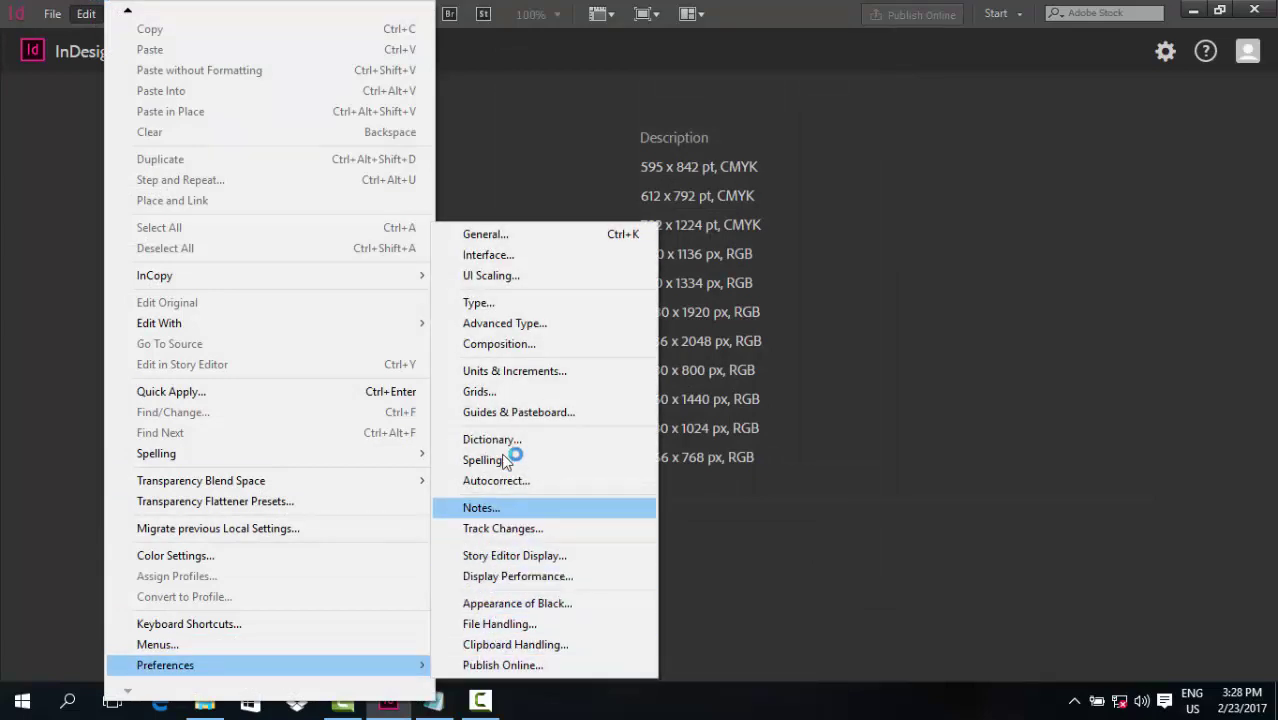
click(505, 372)
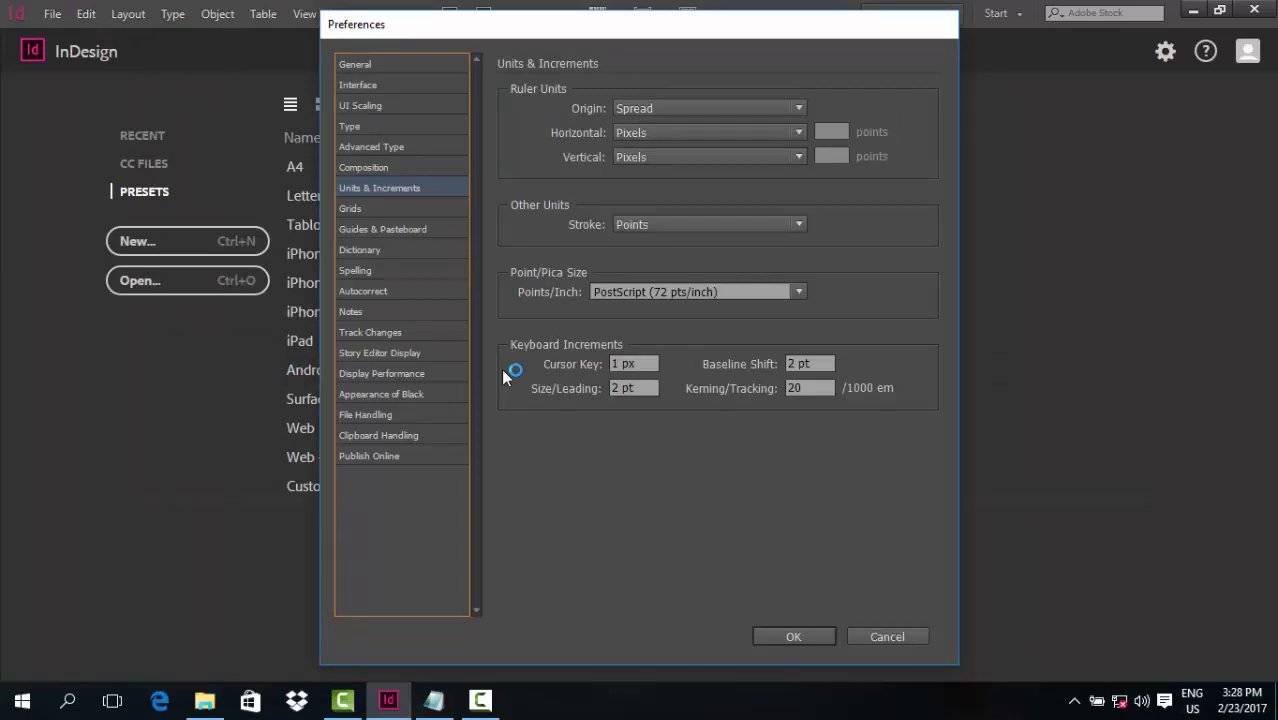
click(640, 132)
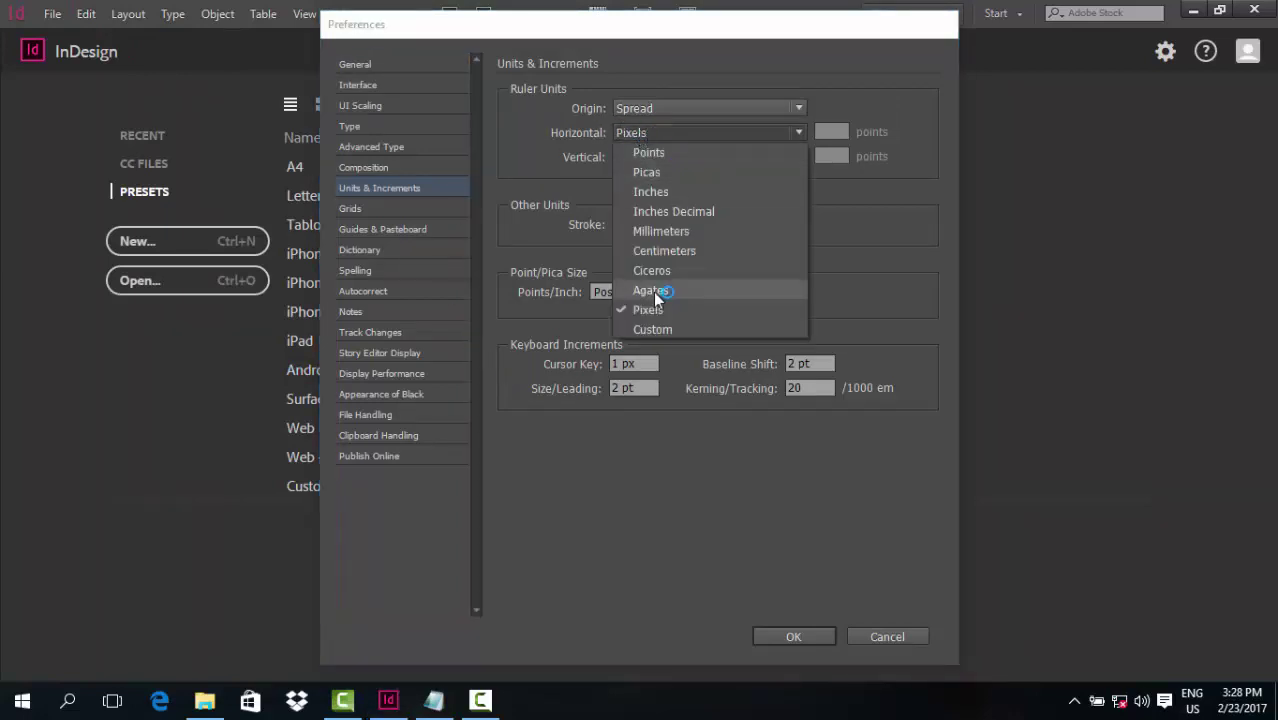
click(680, 232)
click(674, 134)
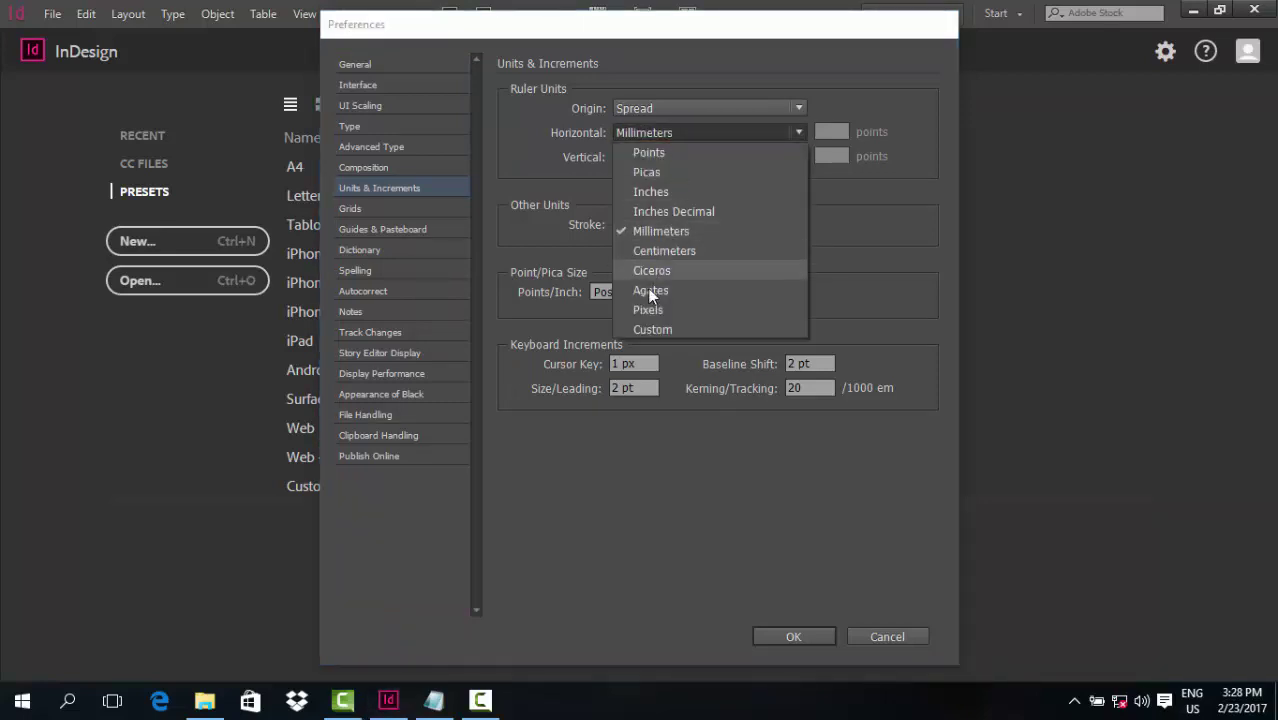
click(648, 191)
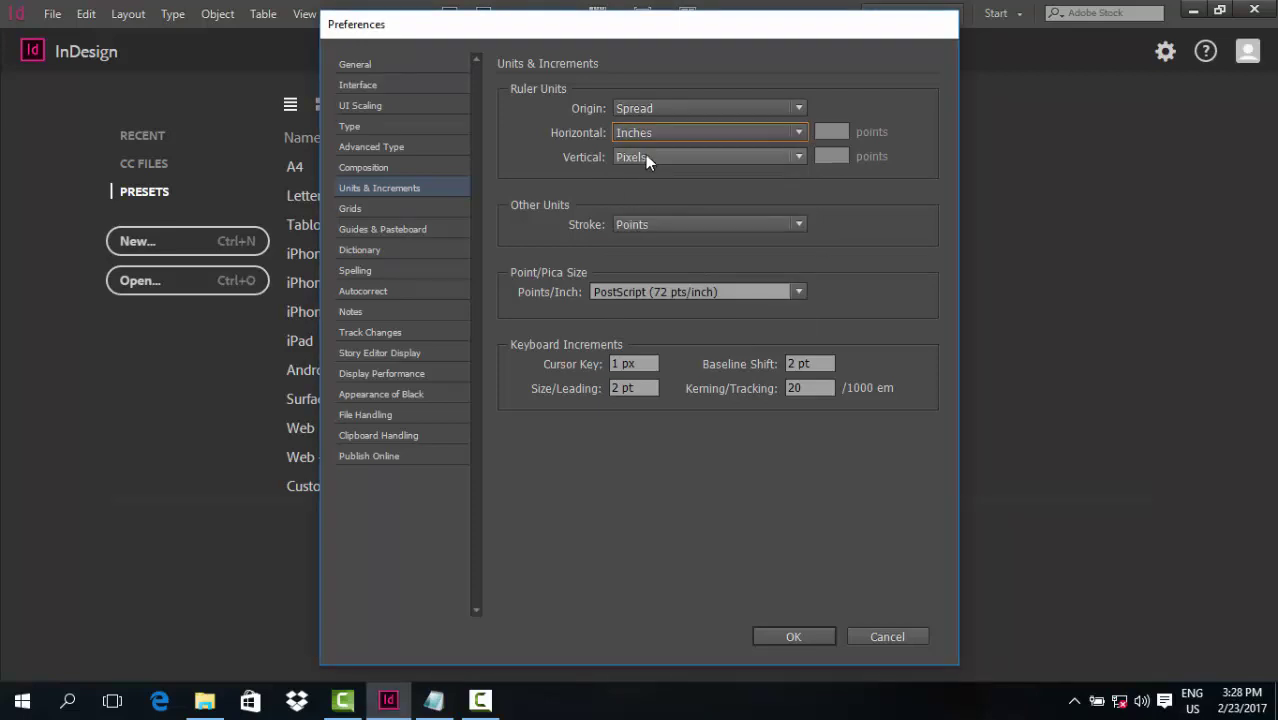
click(645, 156)
click(651, 216)
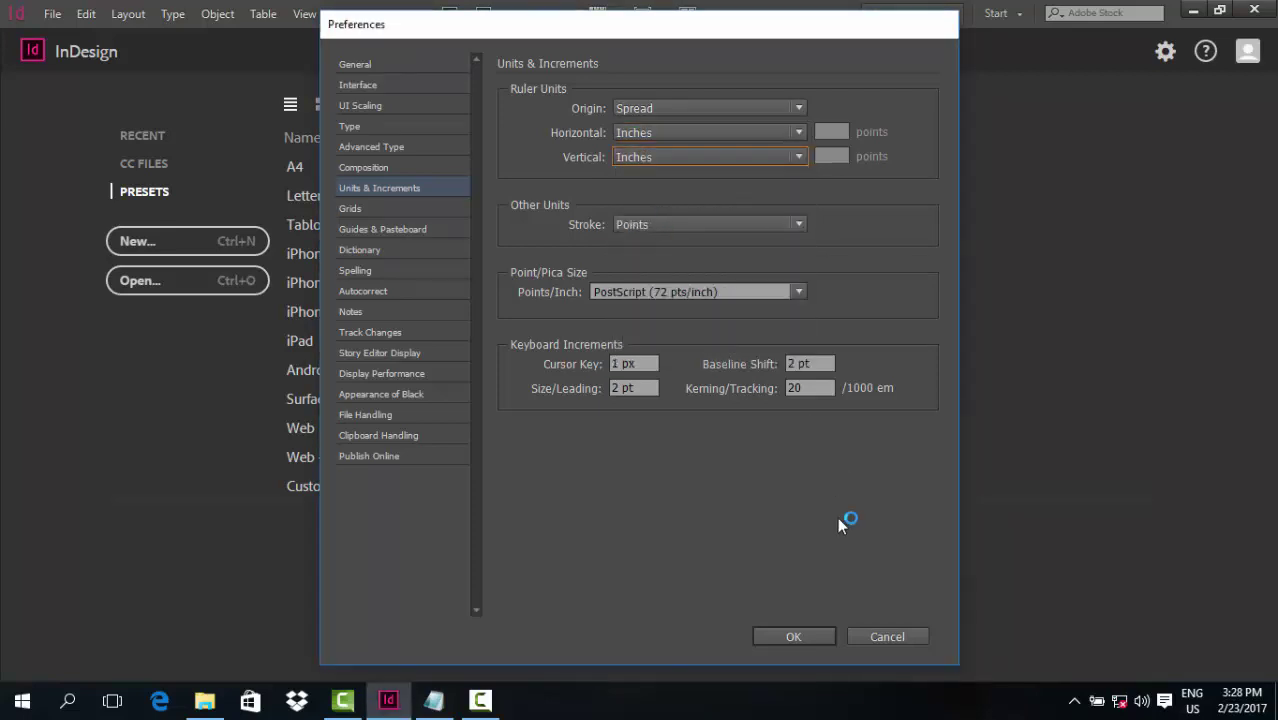
click(795, 637)
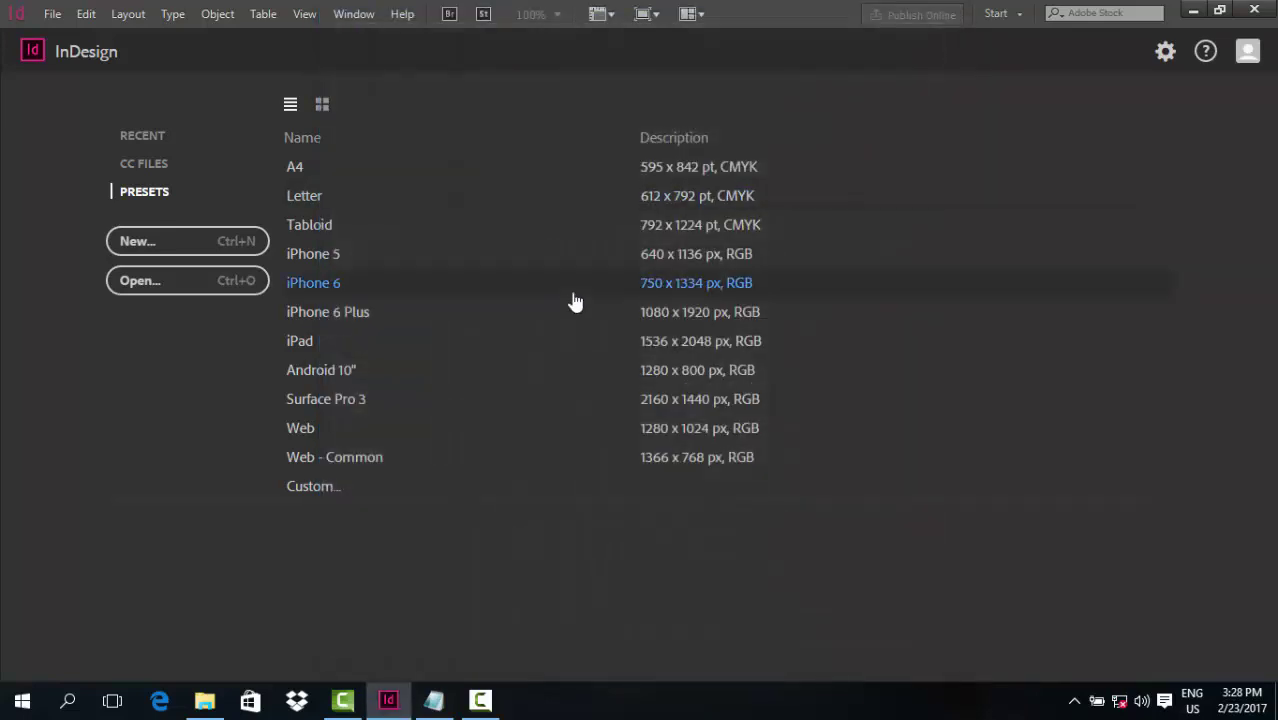
Start a new document with page width 3.5 in and height 2 in
click(52, 14)
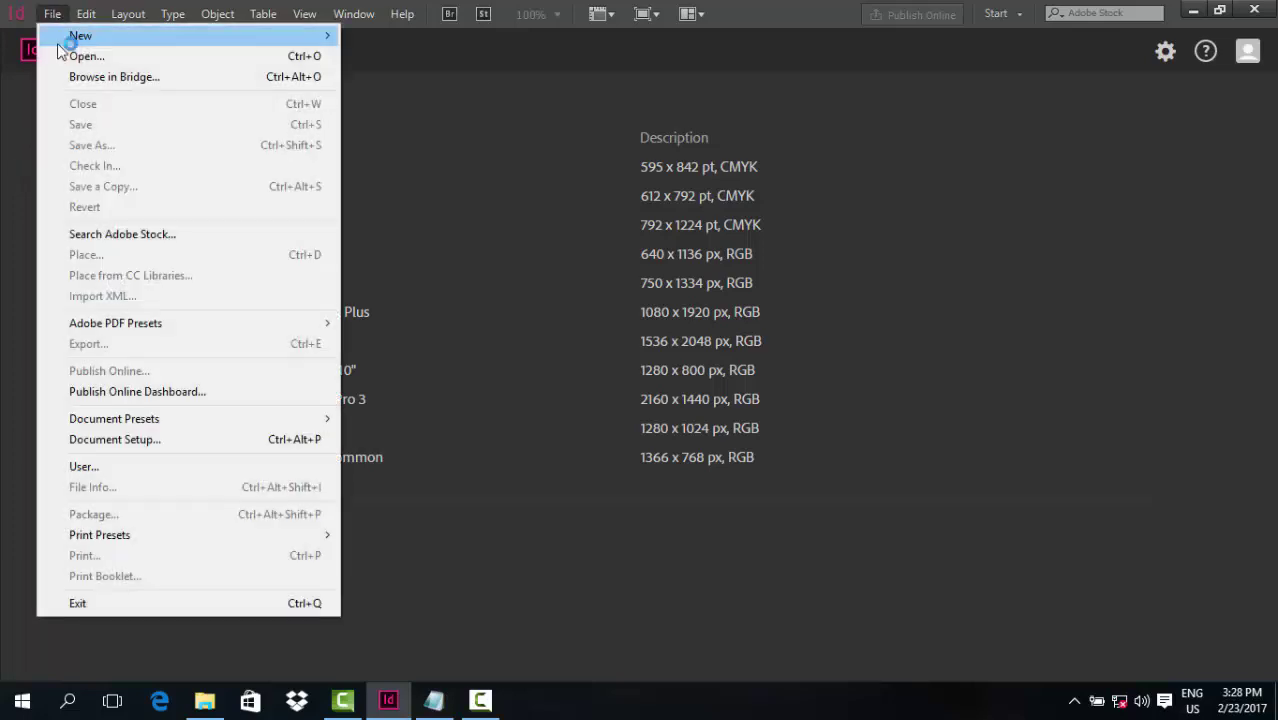
mouse_move(90, 35)
click(395, 33)
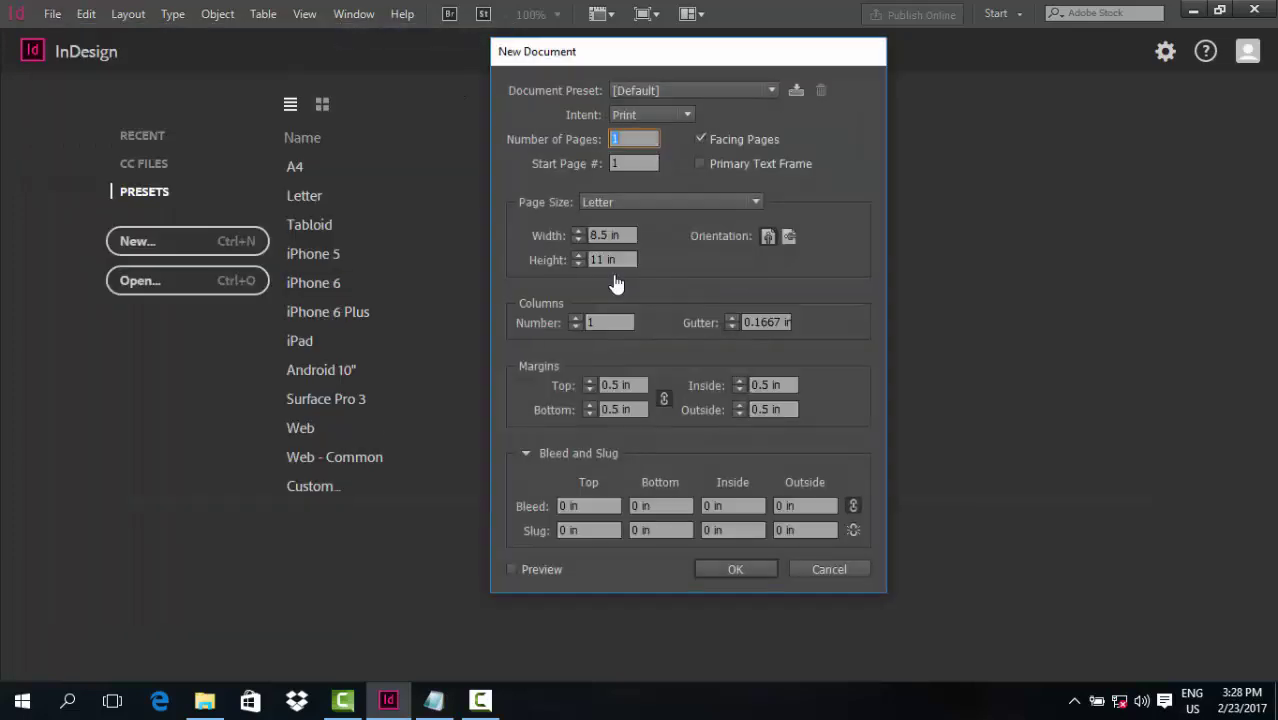
click(606, 234)
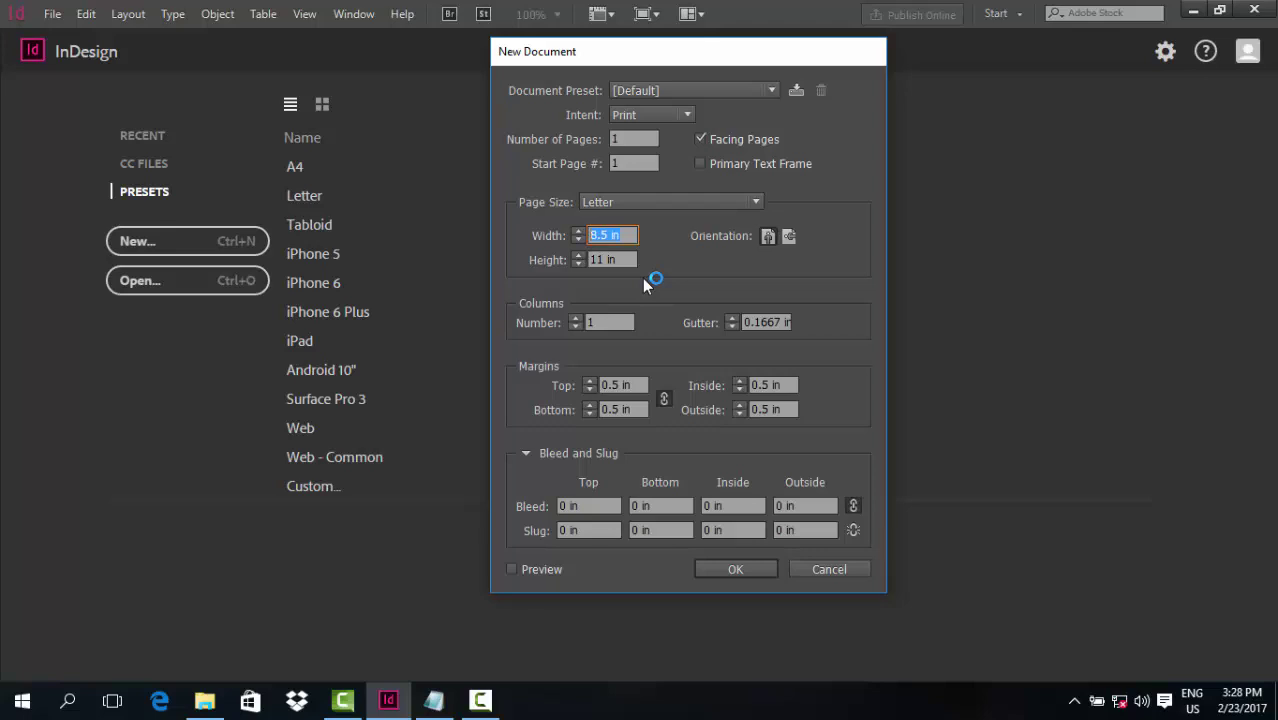
text(3.5)
drag(624, 259, 550, 259)
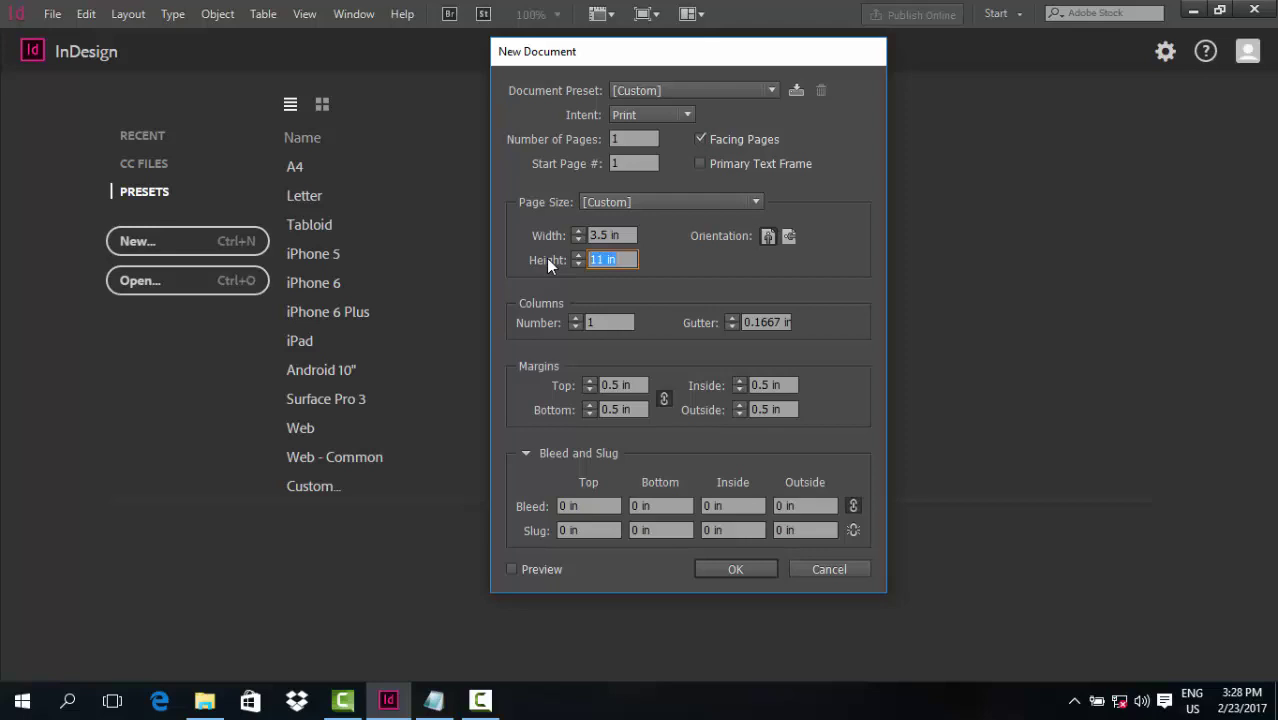
text(2)
Set bleed and margins to 0.125 in on all sides and create the document
click(641, 385)
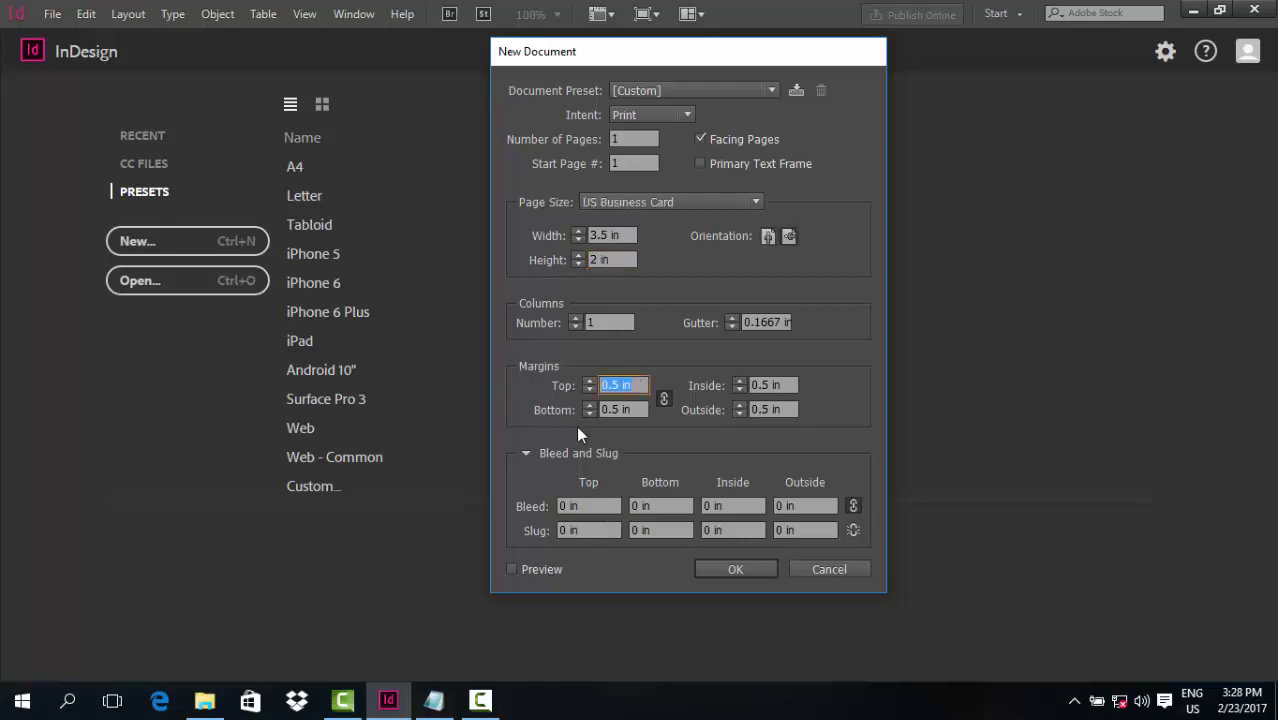
click(561, 507)
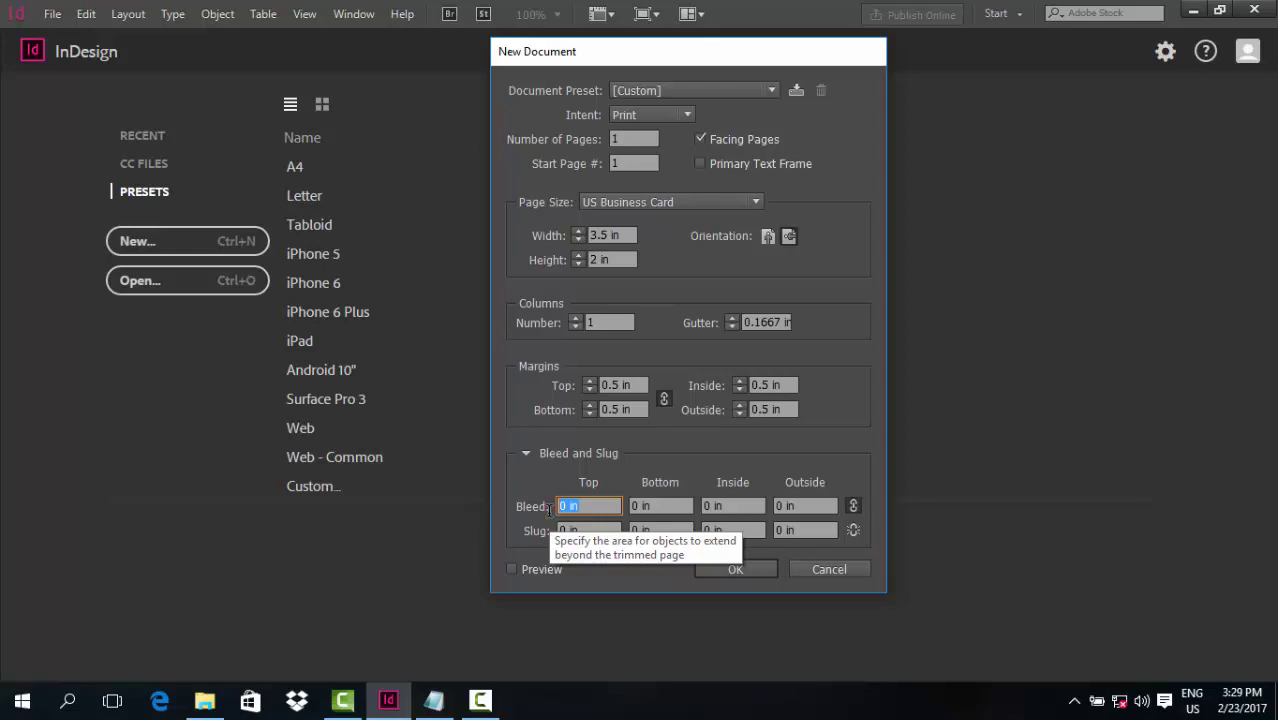
text(0.125)
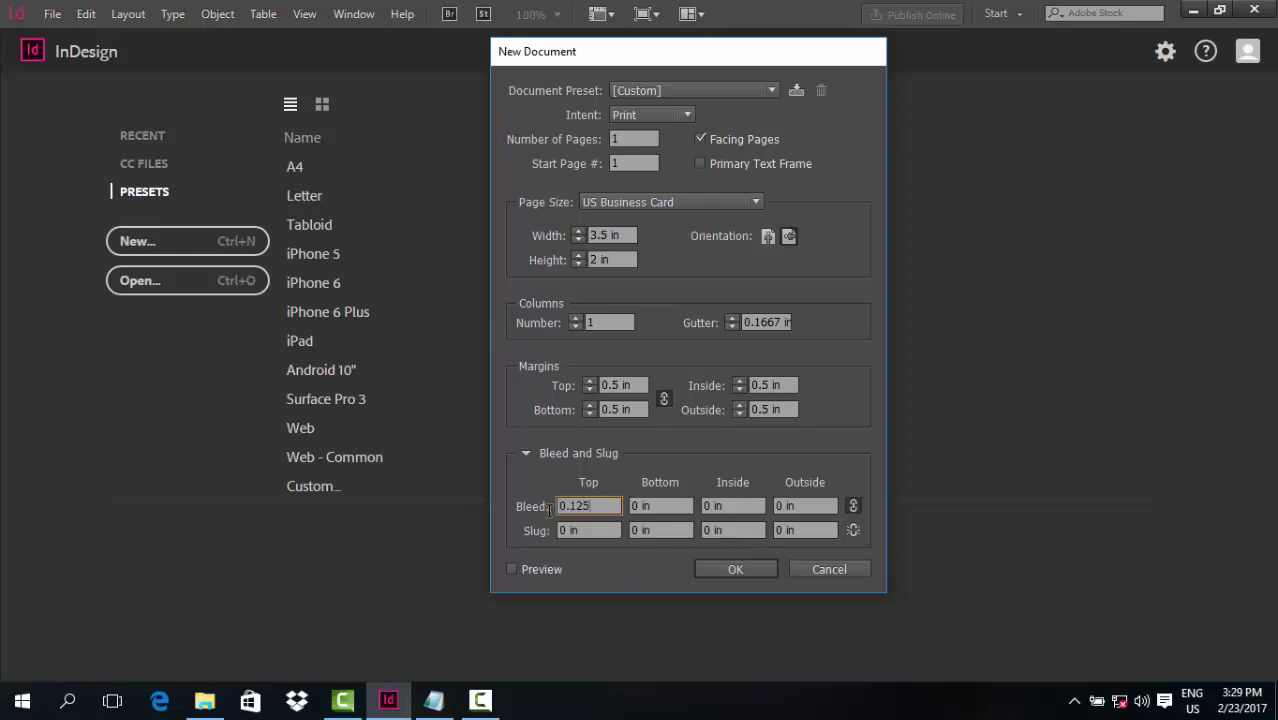
click(629, 384)
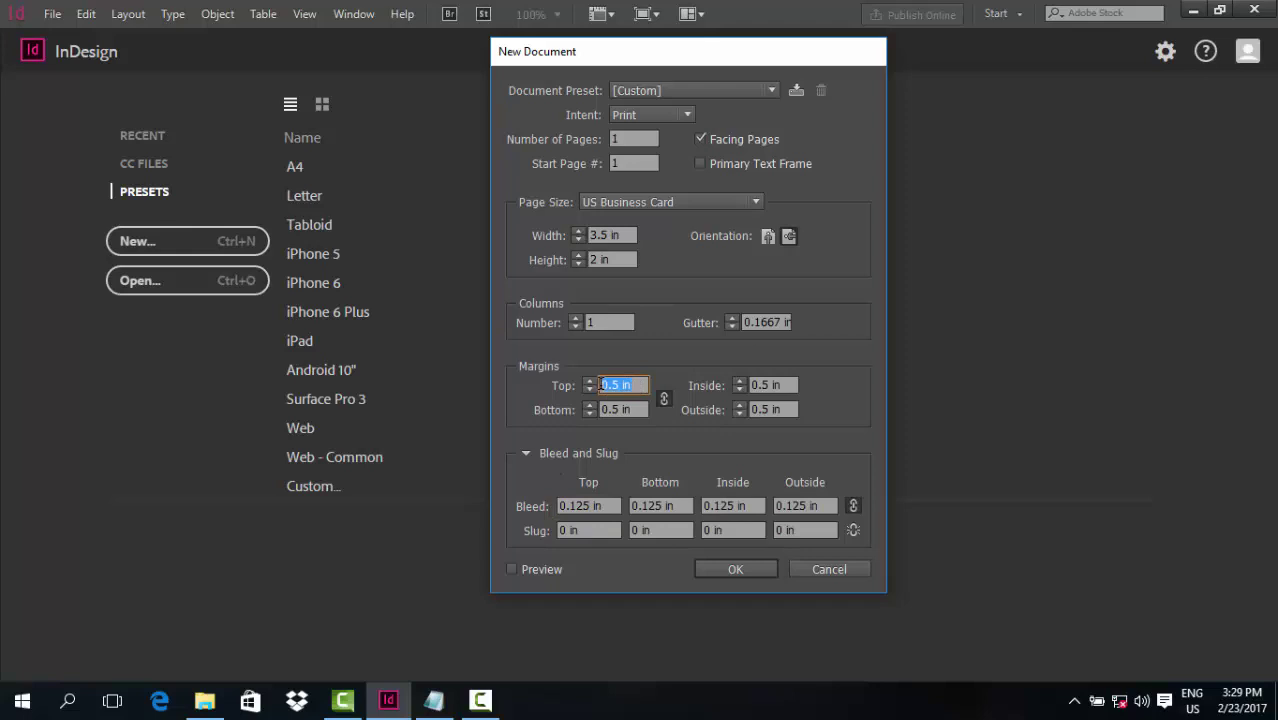
text(0.125)
key(Tab)
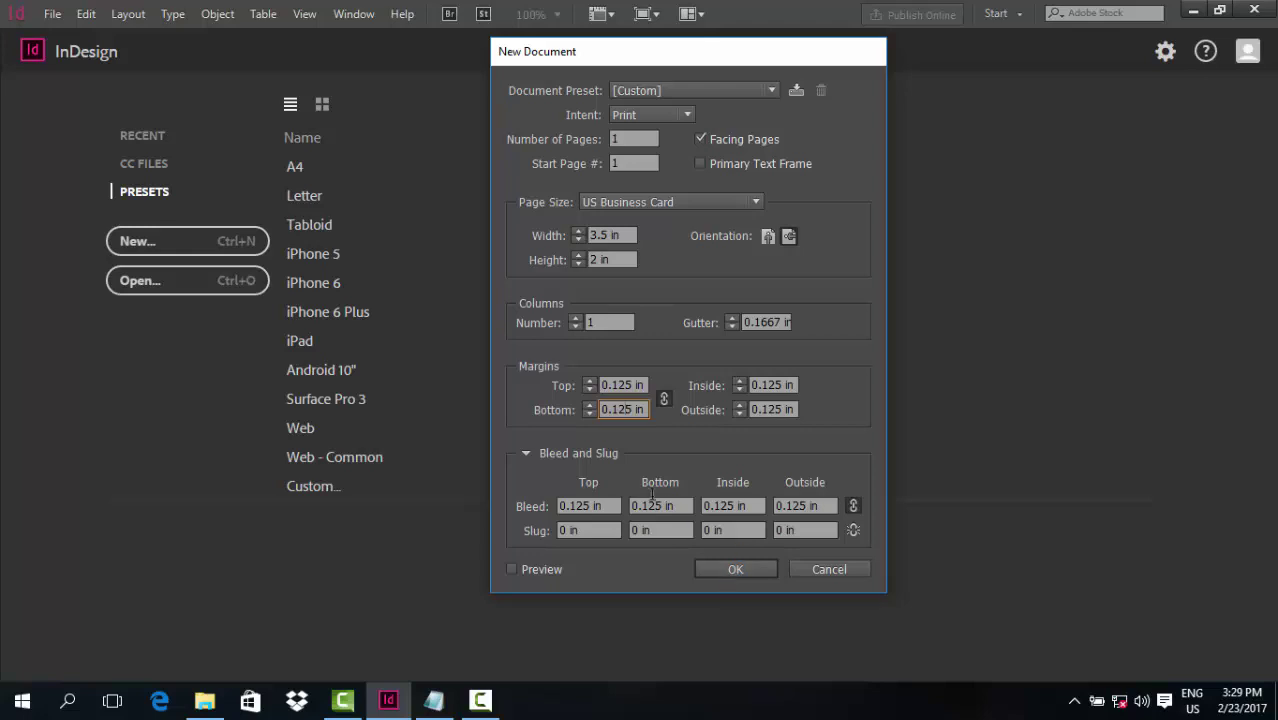
click(712, 568)
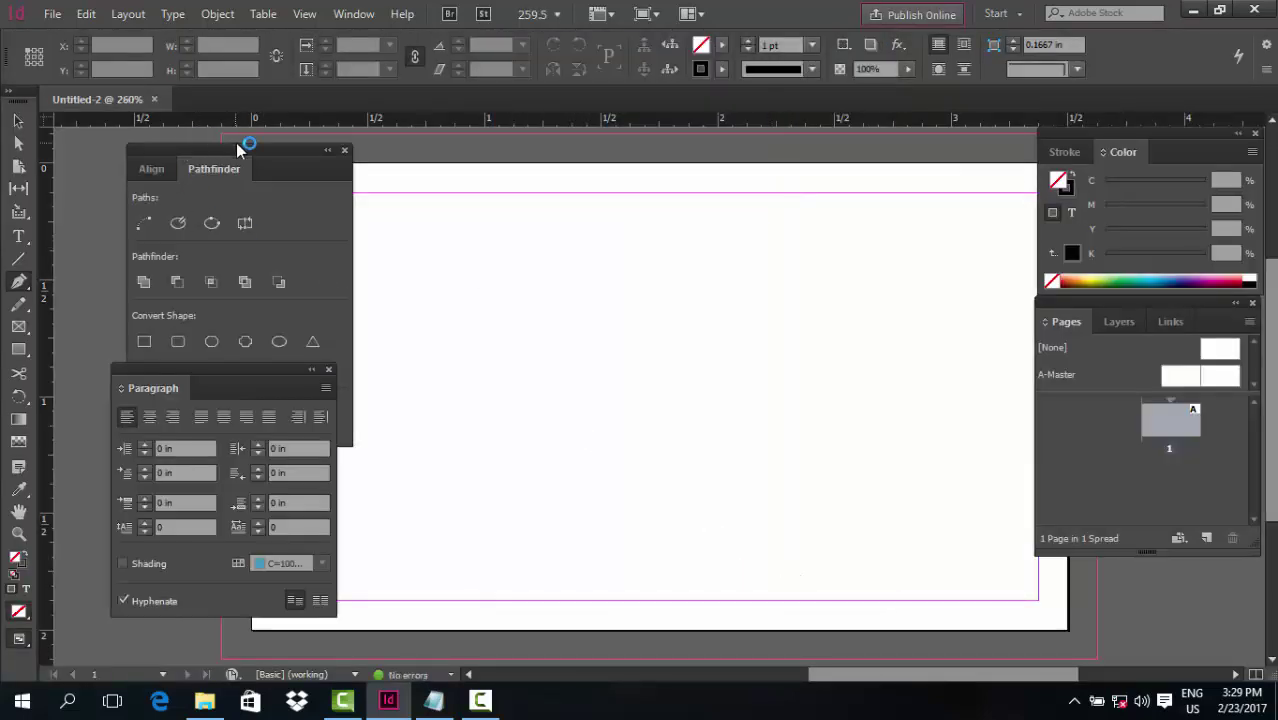
Move the Pathfinder panel aside, zoom to 200% and pan the whole page into view
drag(238, 150, 209, 214)
key(ctrl+2)
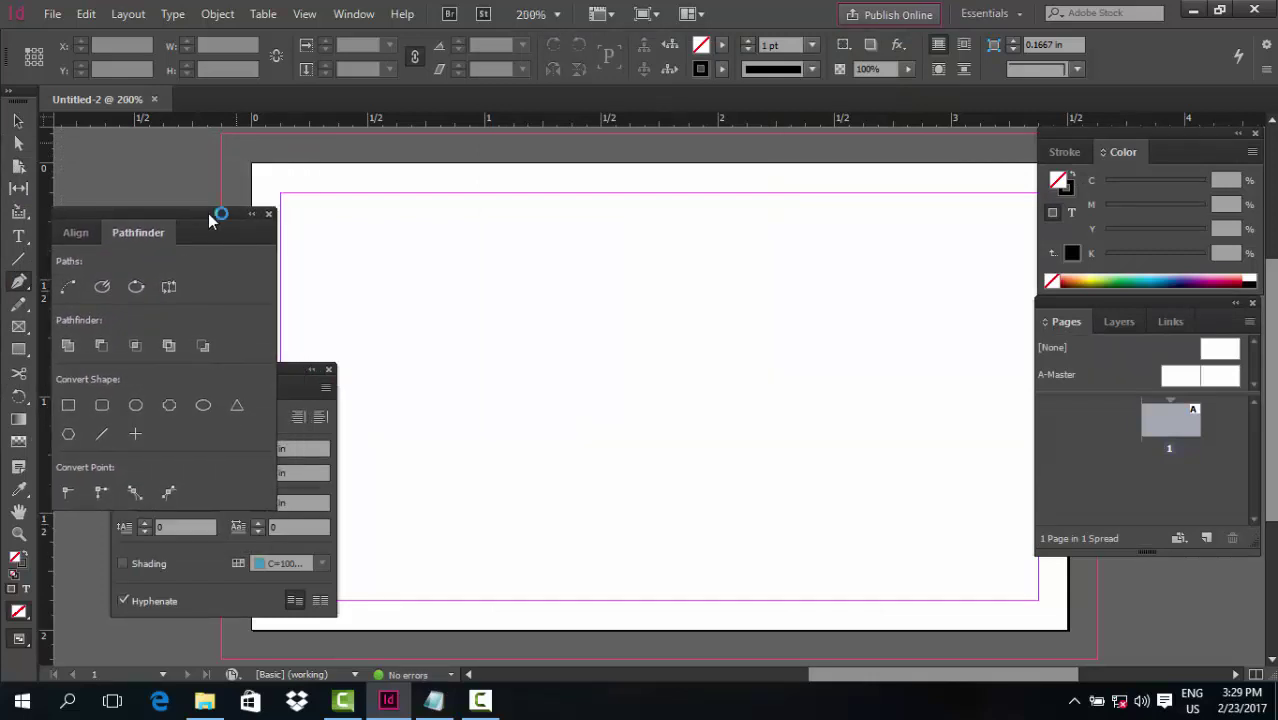
drag(620, 345, 652, 335)
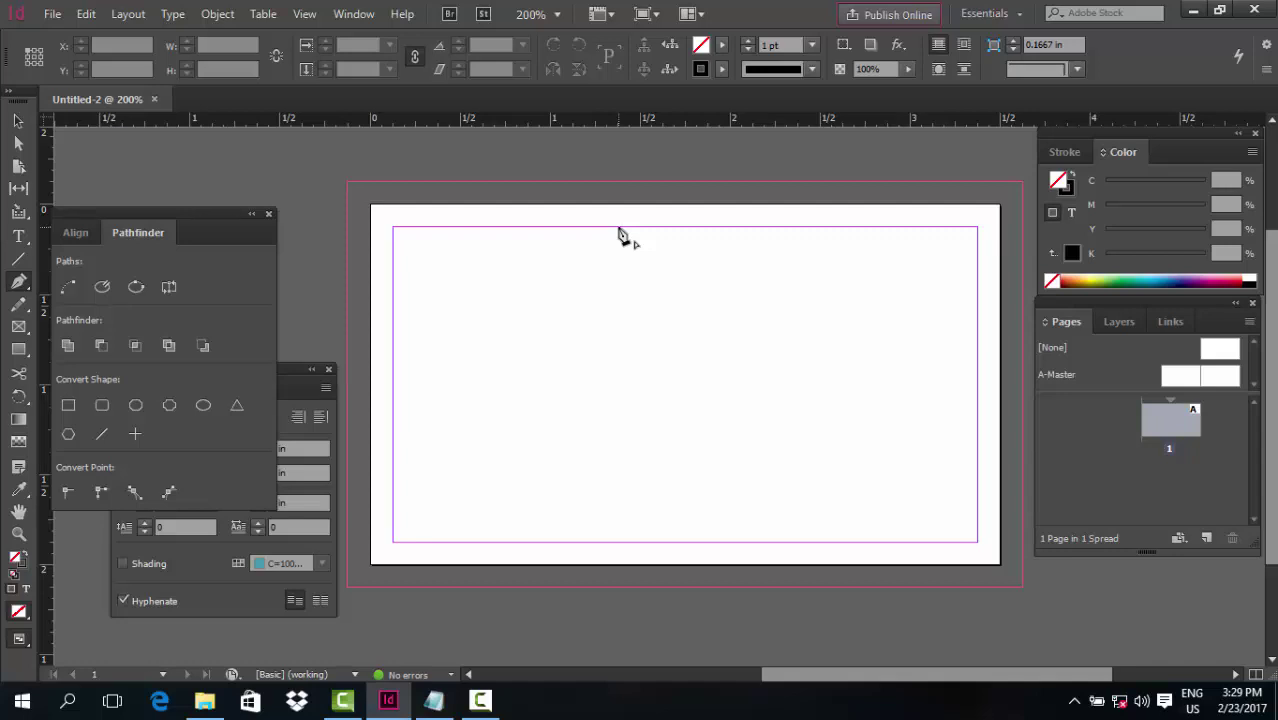
click(18, 121)
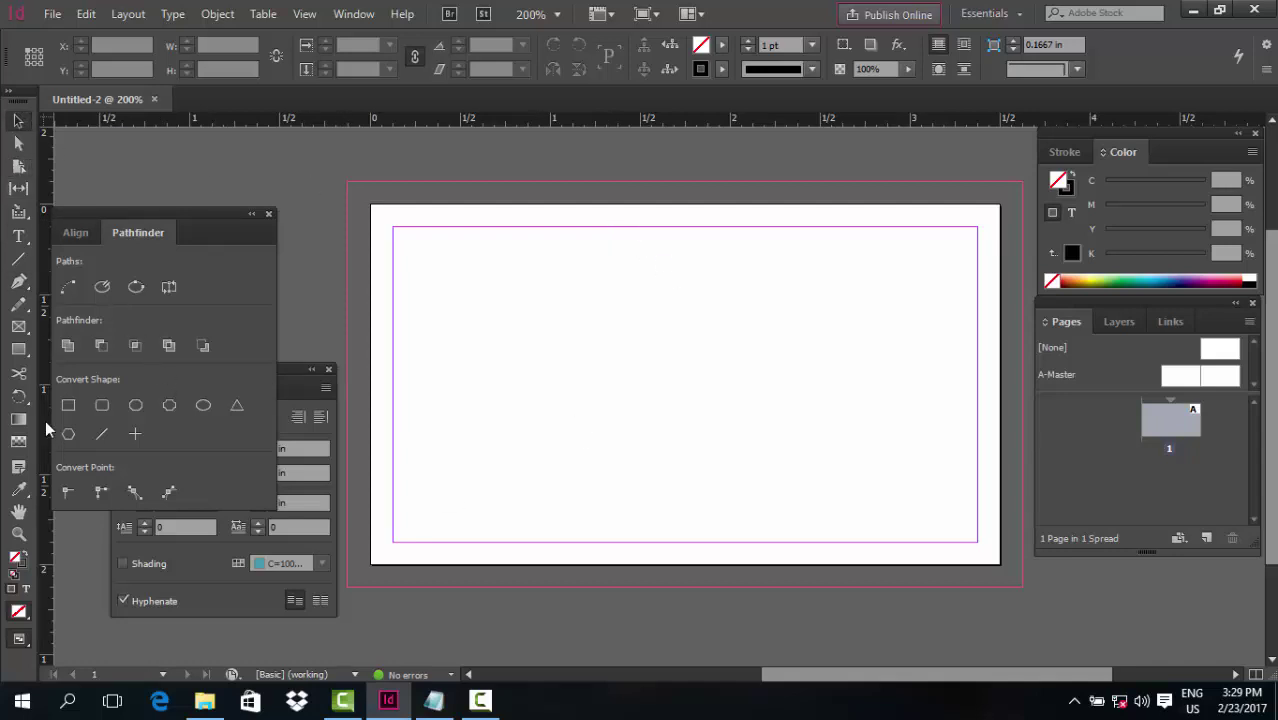
Draw overlapping rectangles of about 2.06 × 0.92 in and 2.36 × 1.285 in
drag(20, 352, 60, 352)
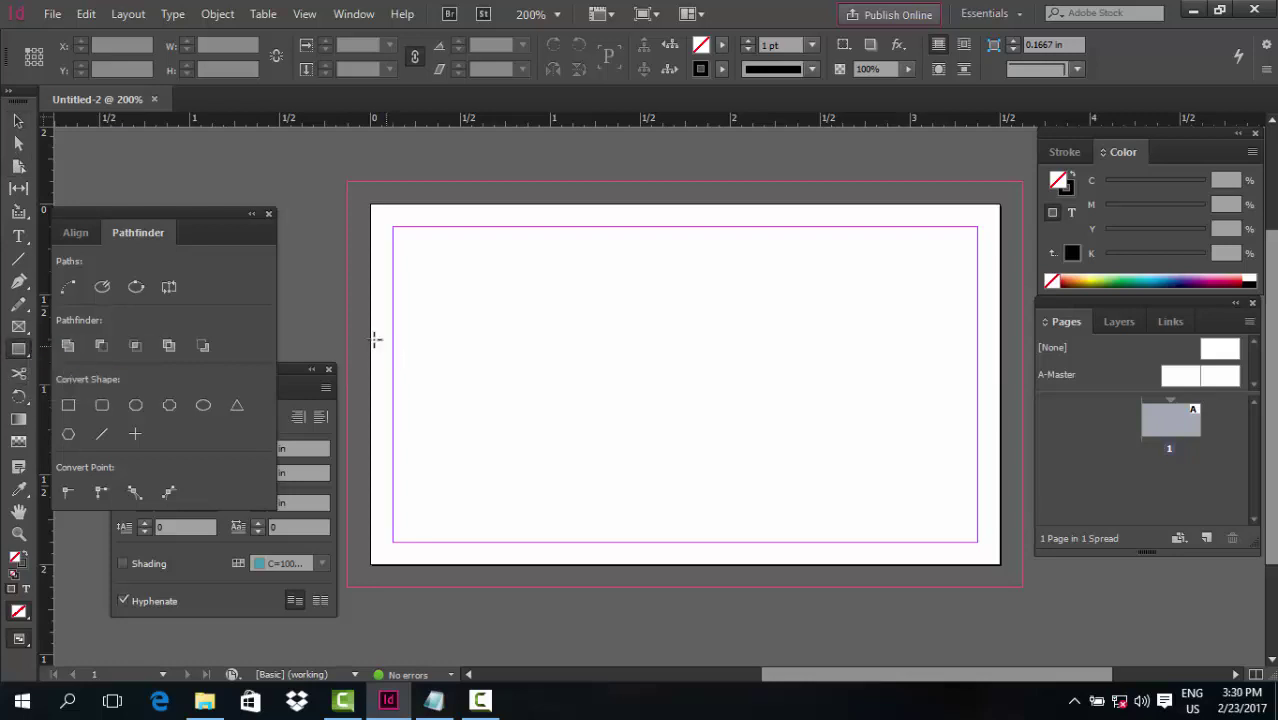
mouse_move(331, 315)
mouse_down()
mouse_move(362, 368)
mouse_move(576, 455)
mouse_move(703, 479)
mouse_up()
click(436, 315)
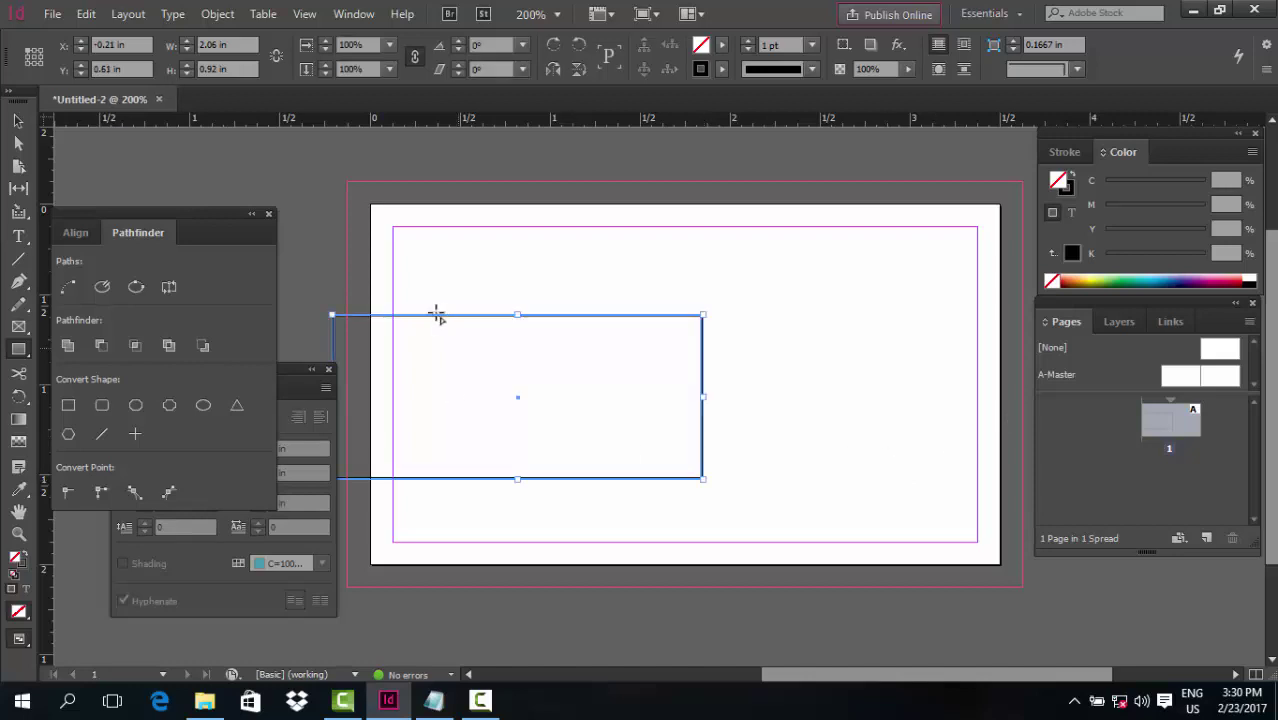
drag(681, 386, 493, 348)
mouse_move(948, 308)
mouse_down()
mouse_move(634, 502)
mouse_move(531, 457)
mouse_move(524, 539)
mouse_up()
key(v)
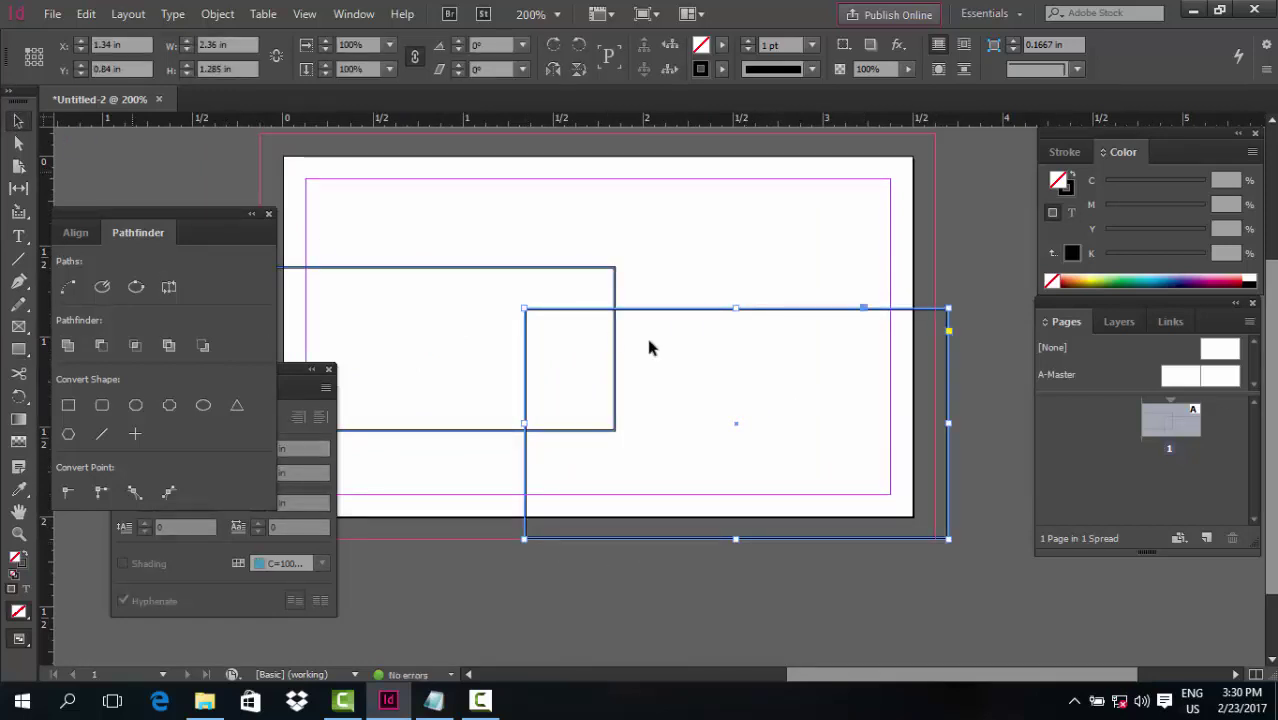
drag(510, 400, 571, 397)
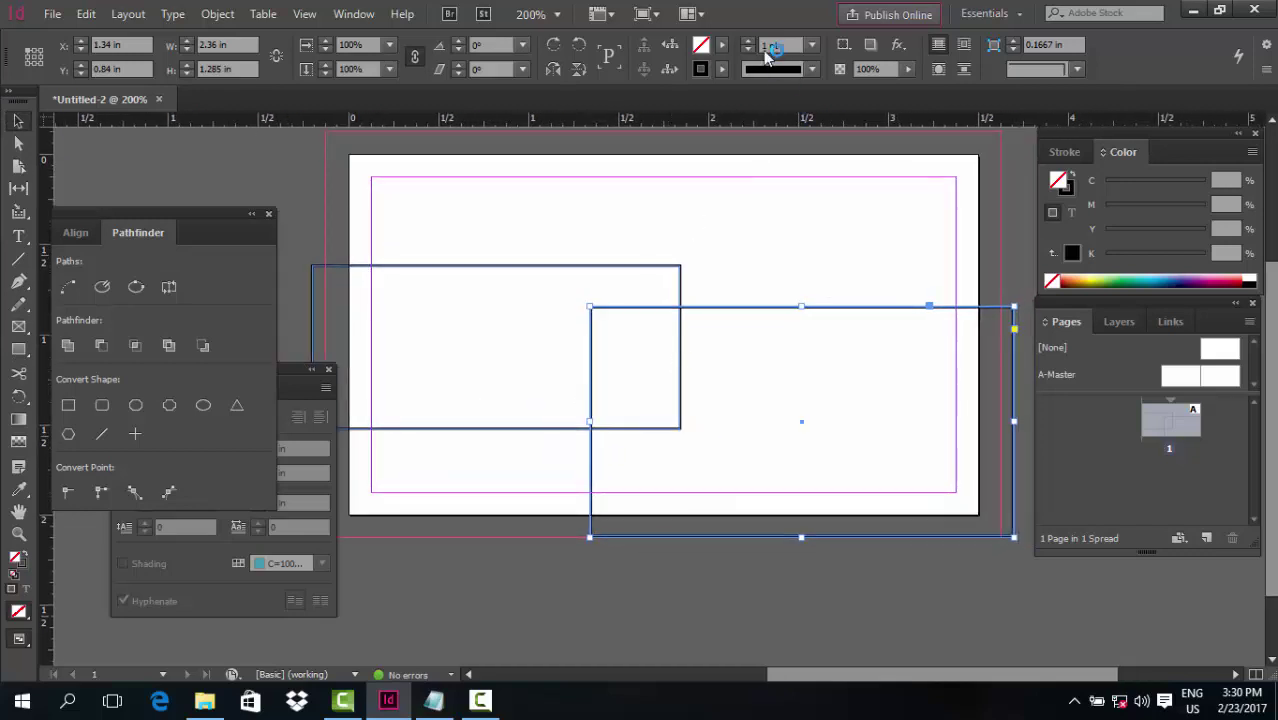
Fill both rectangles with black
click(722, 45)
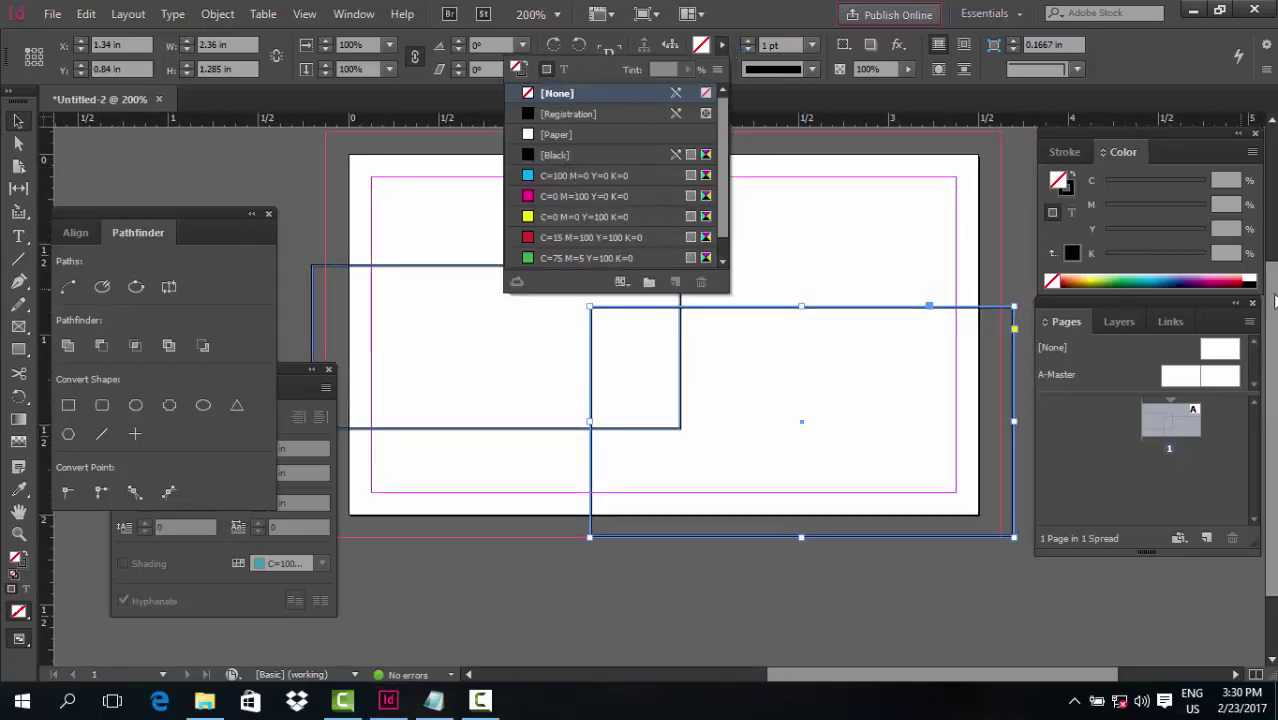
click(1068, 184)
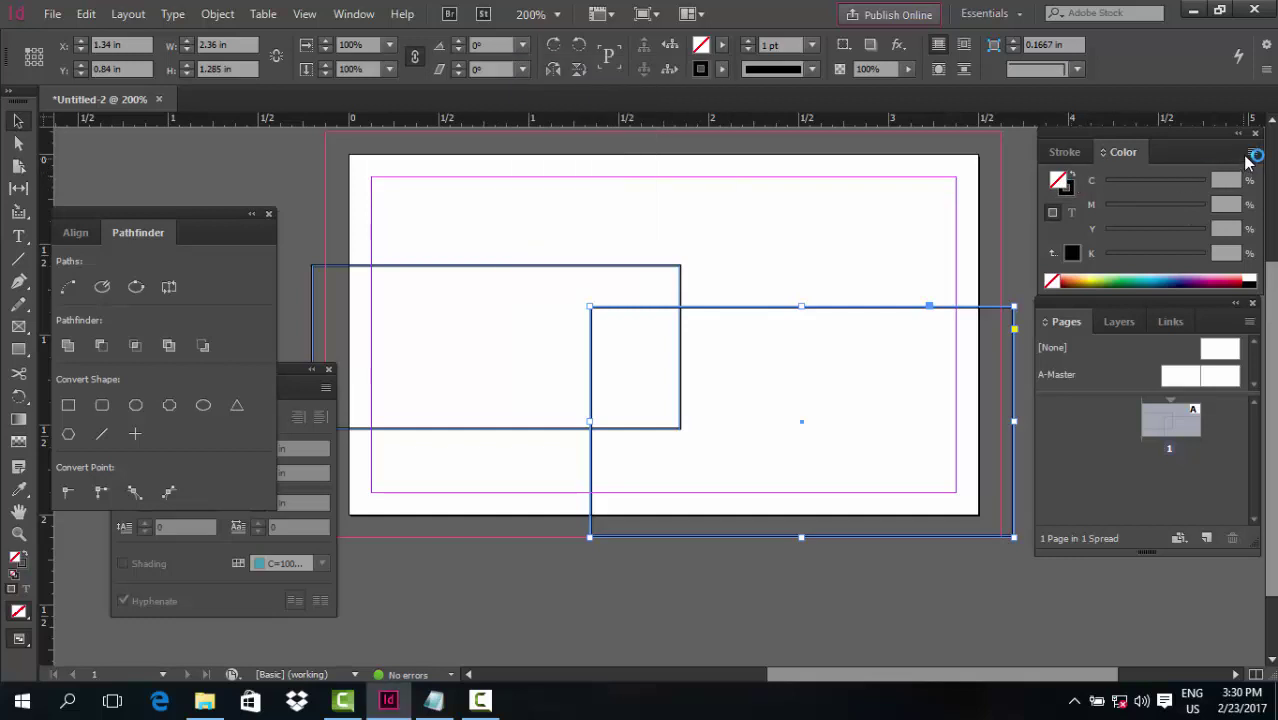
click(1068, 181)
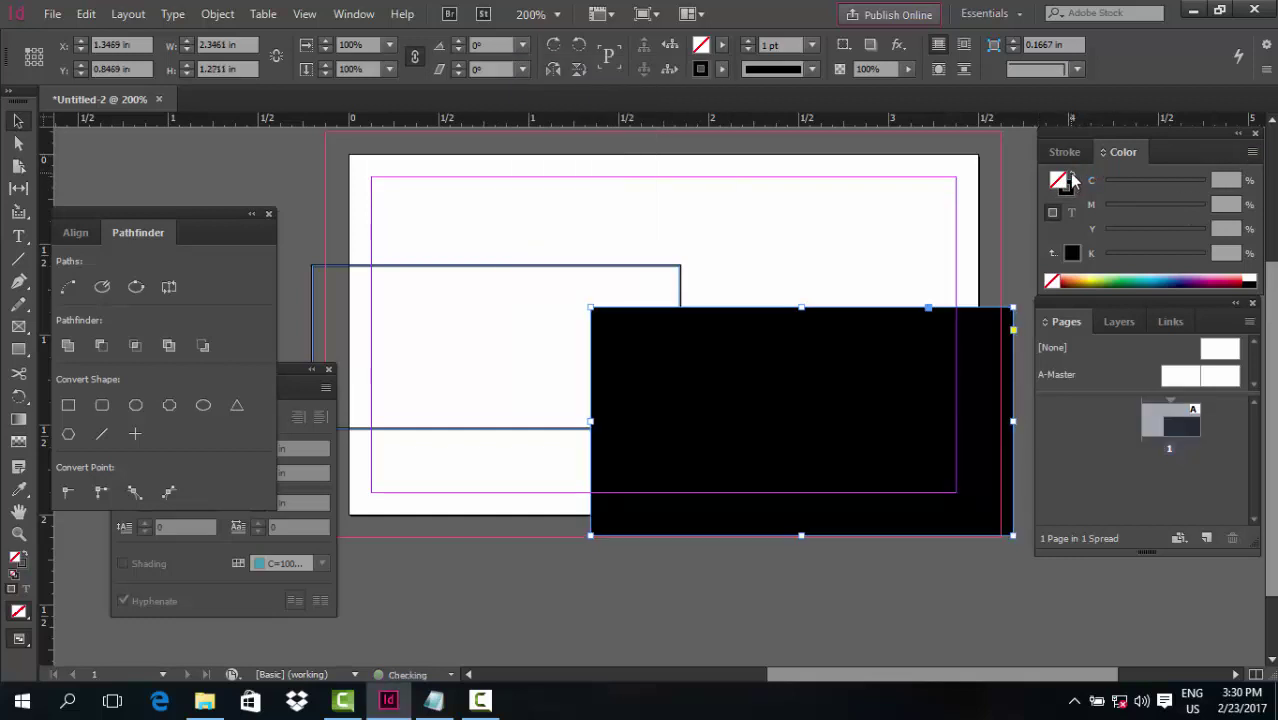
click(1252, 151)
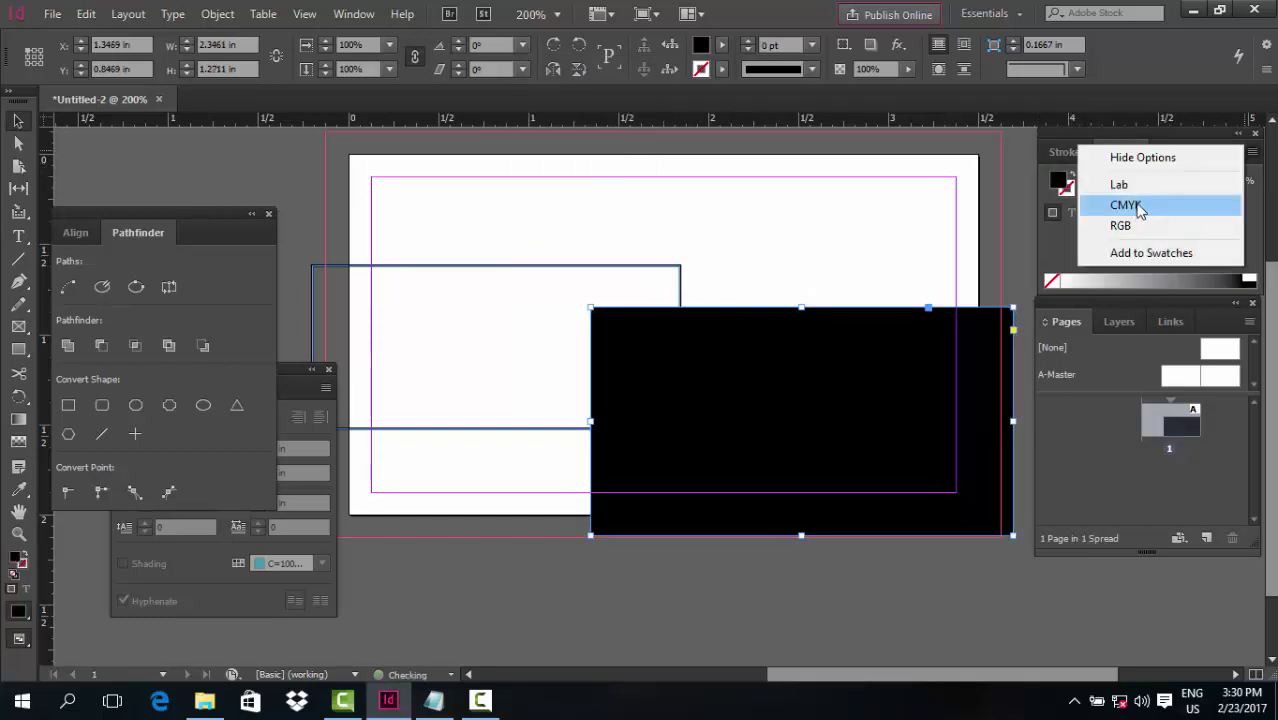
click(1062, 254)
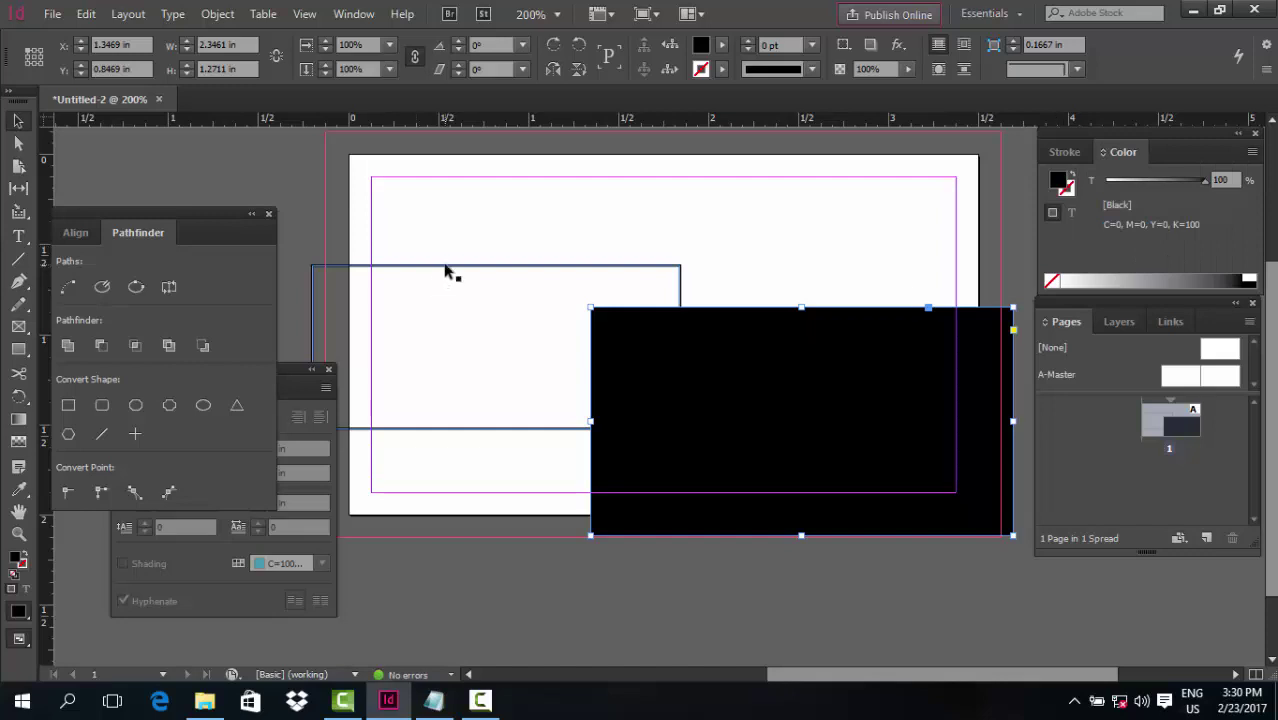
click(446, 266)
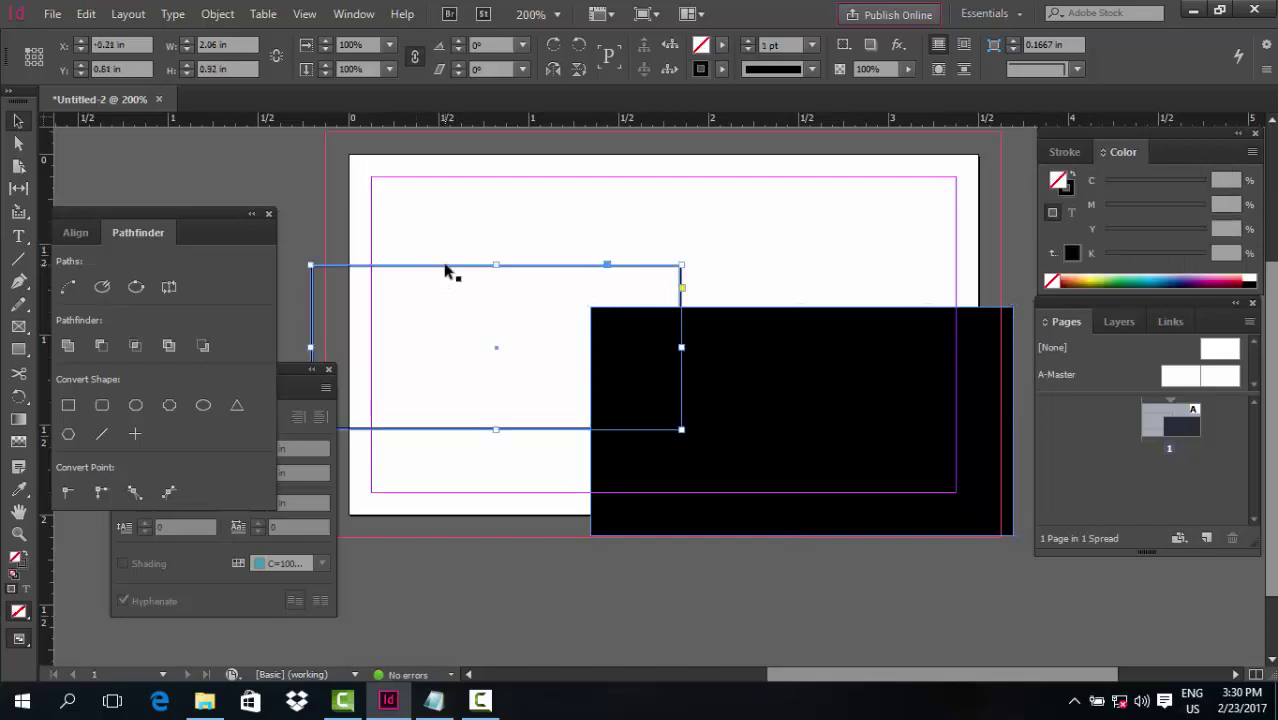
click(1069, 174)
Switch the Color panel to RGB and make the right rectangle navy (RGB 19, 0, 98)
click(810, 370)
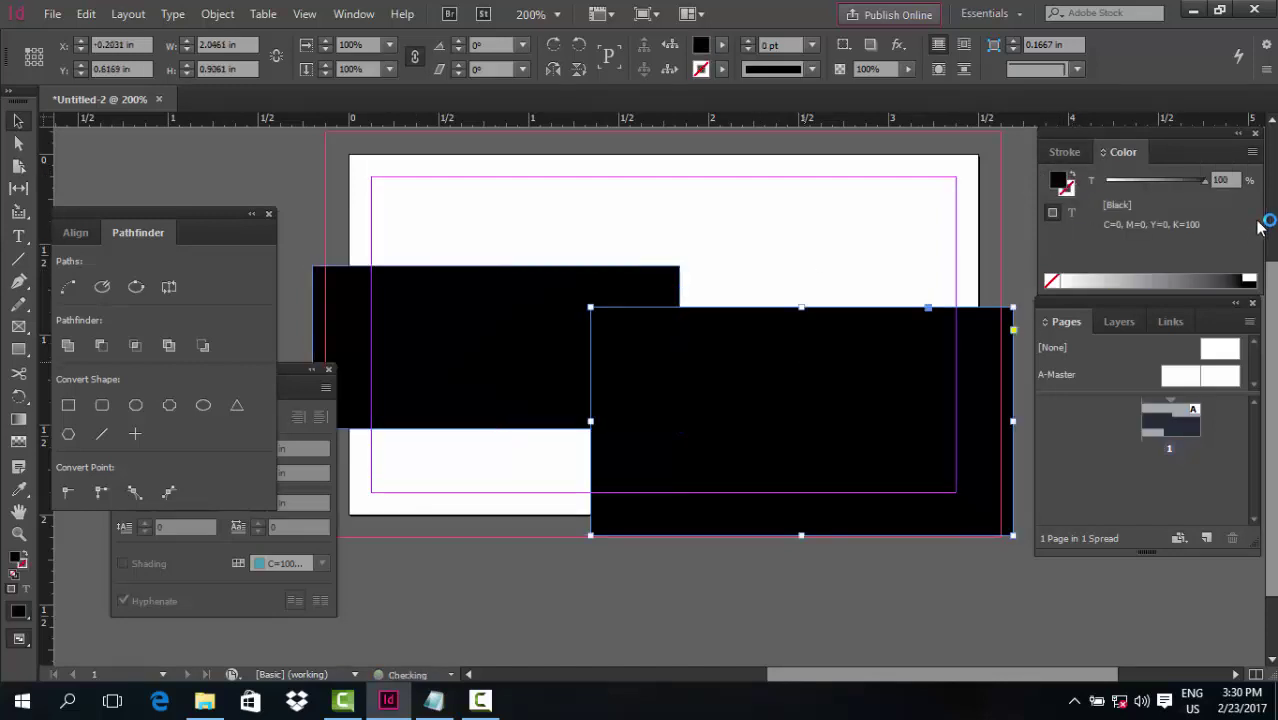
click(1252, 152)
click(1141, 228)
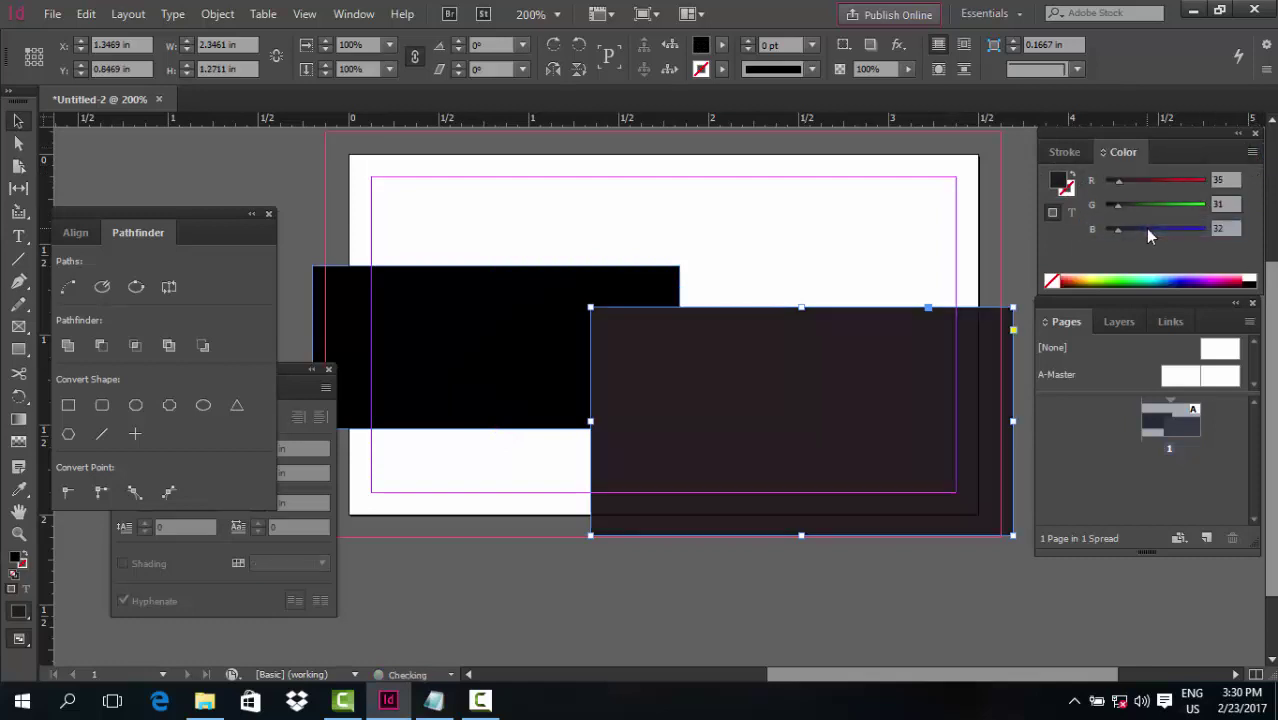
drag(1132, 228, 1105, 204)
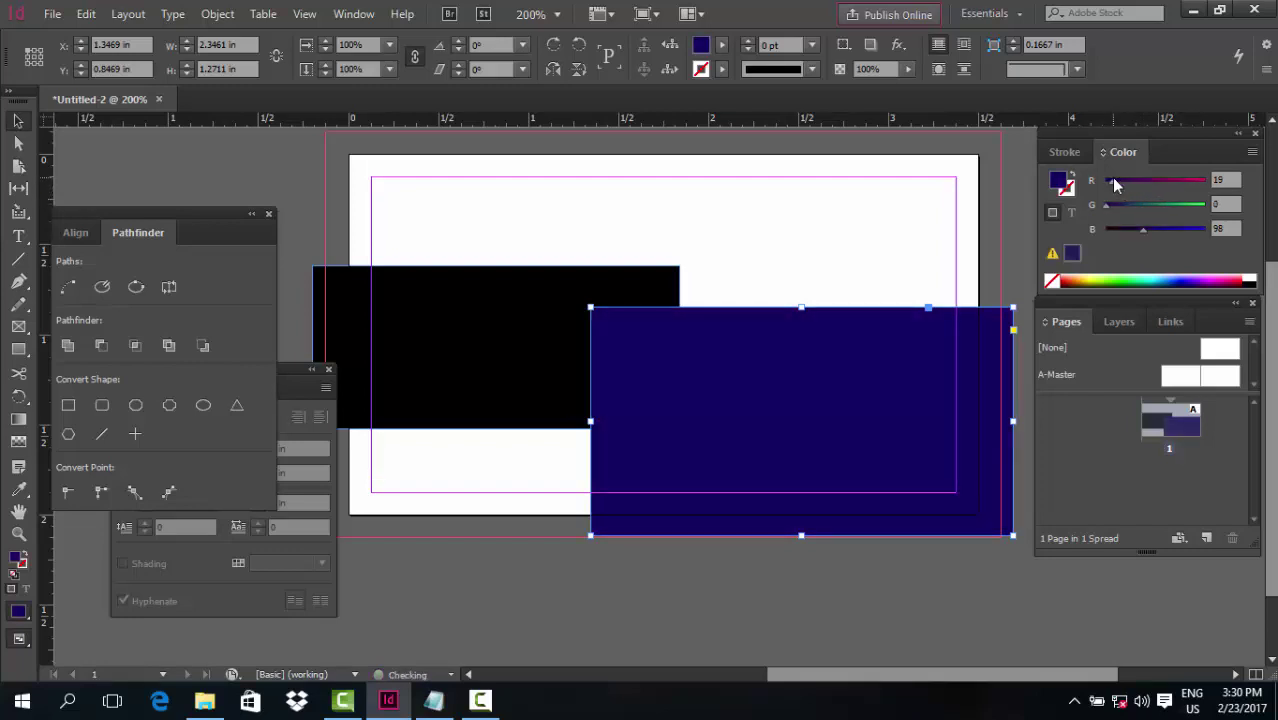
Extend the navy rectangle's bottom edge slightly lower and select its anchor points
click(669, 587)
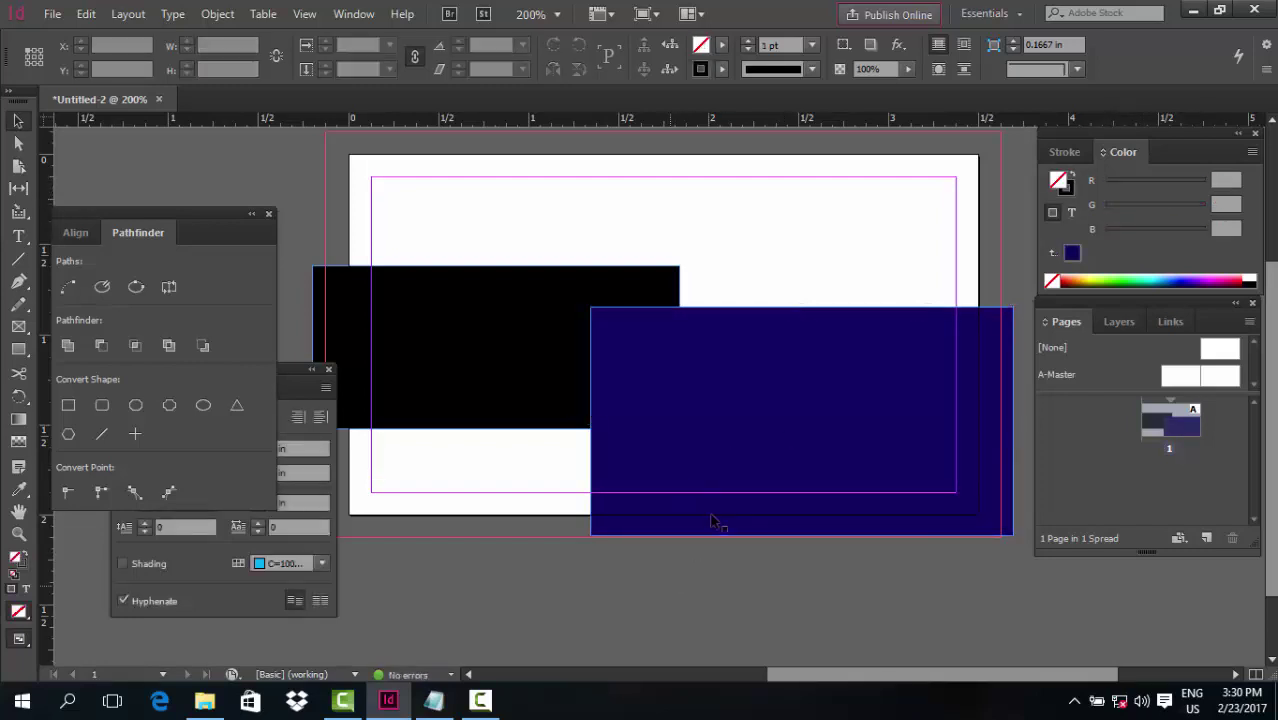
click(810, 530)
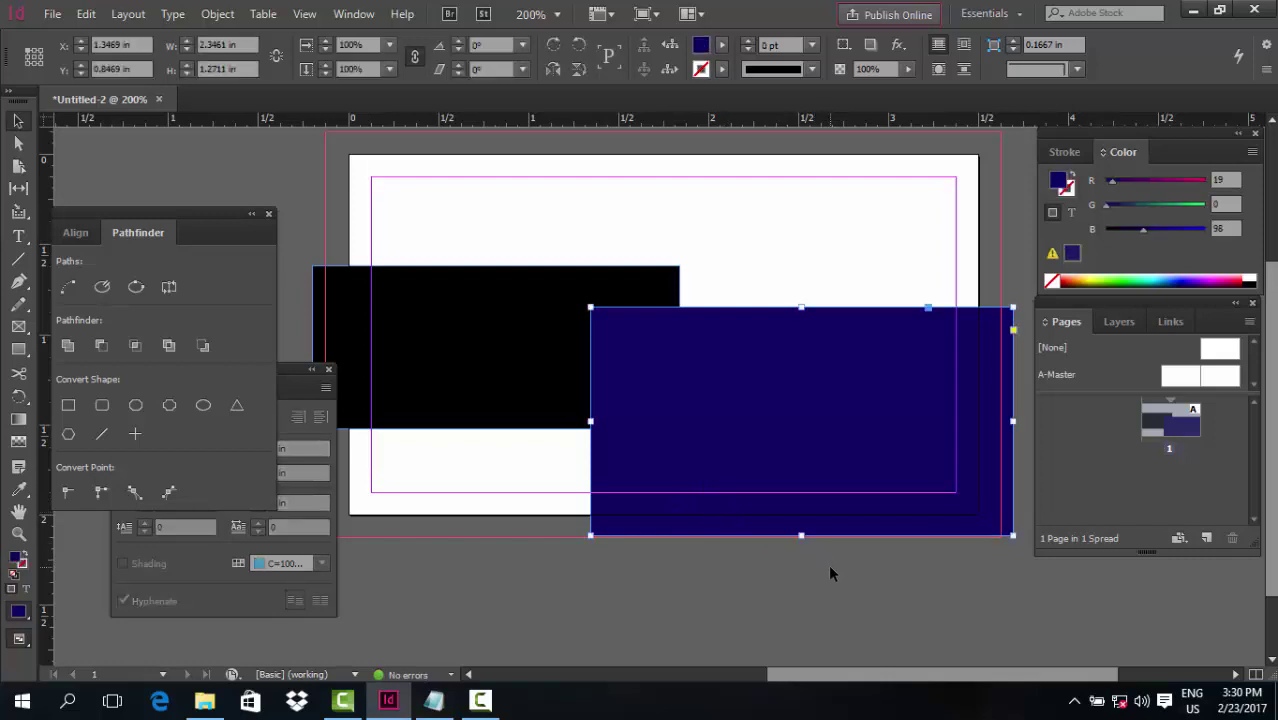
click(830, 565)
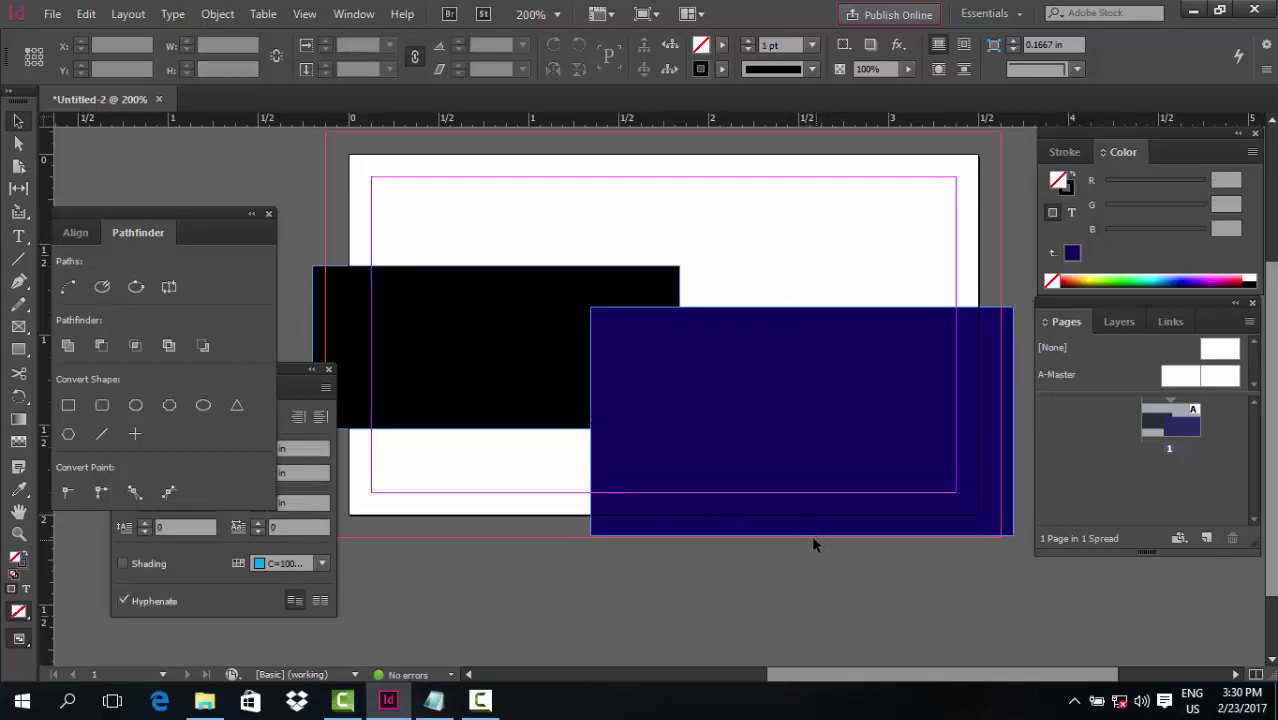
click(811, 535)
drag(803, 537, 804, 541)
click(847, 602)
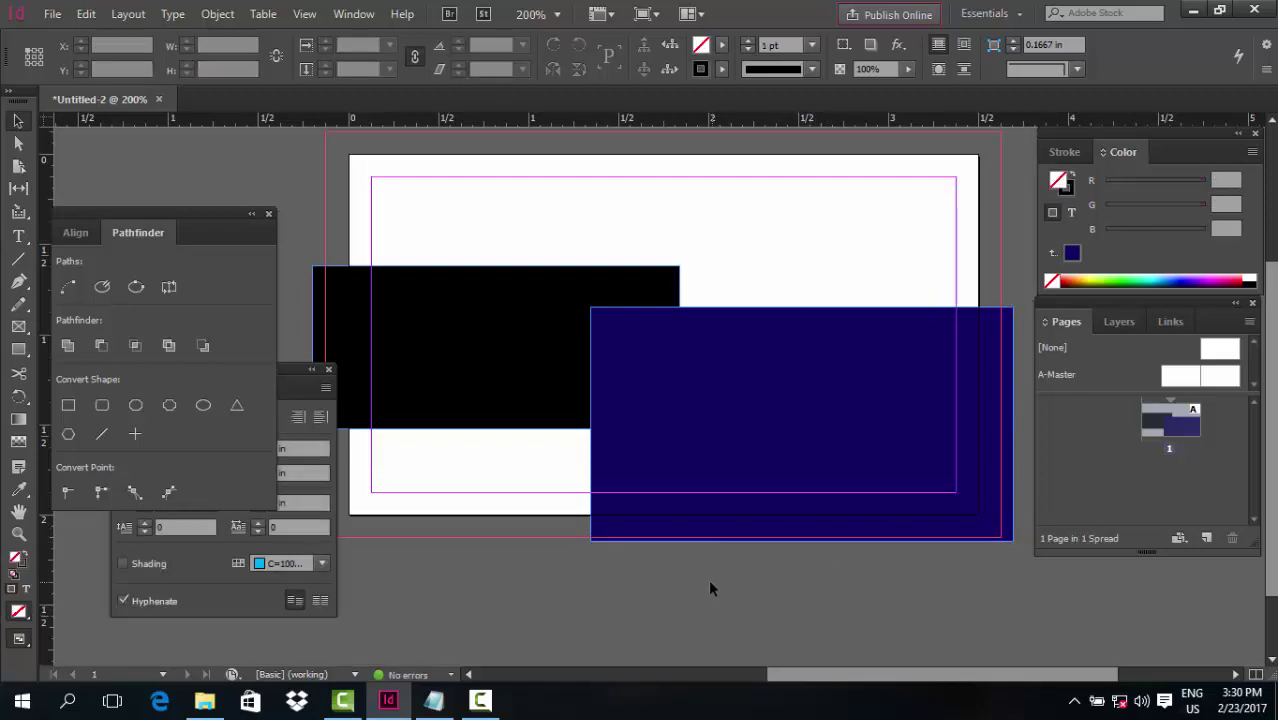
key(a)
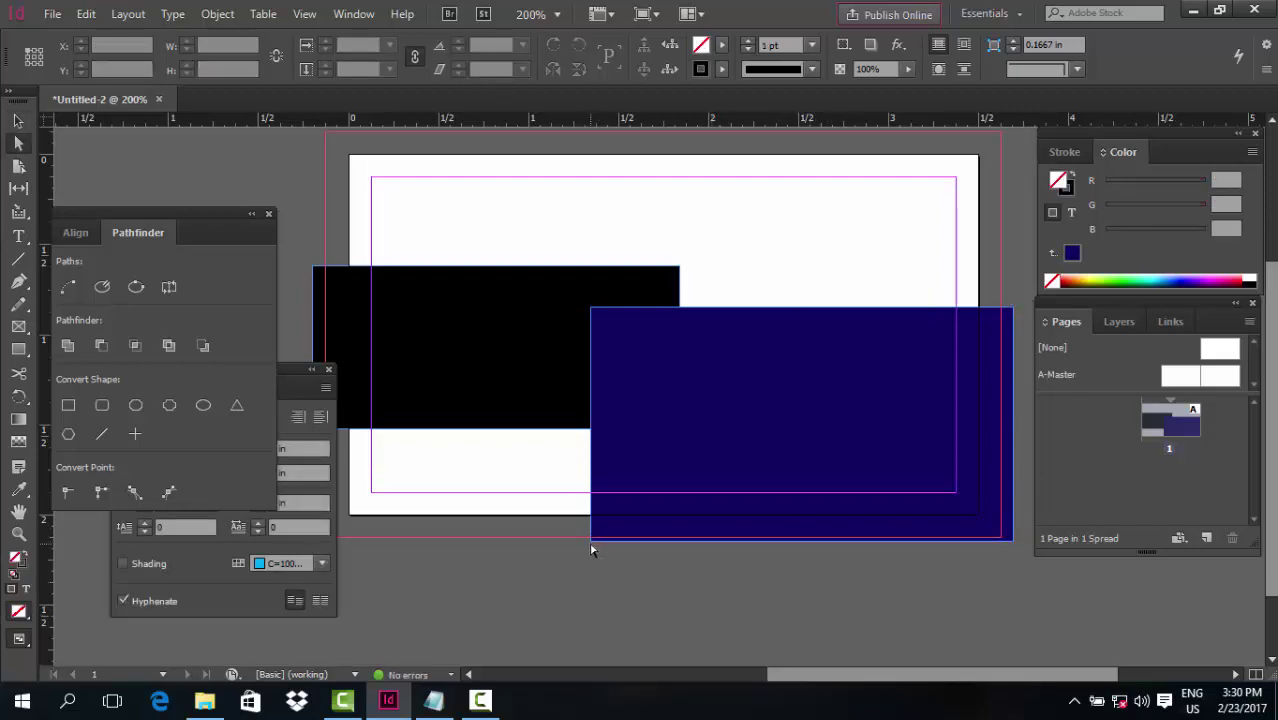
click(591, 541)
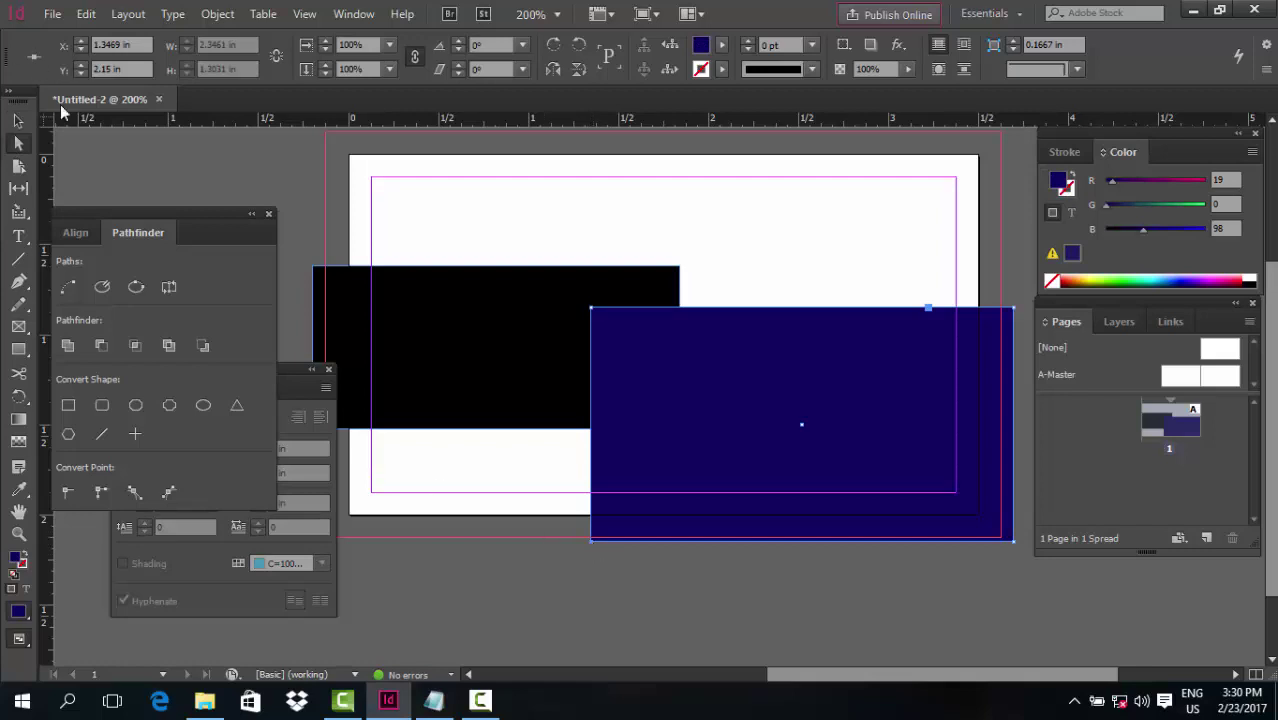
click(228, 164)
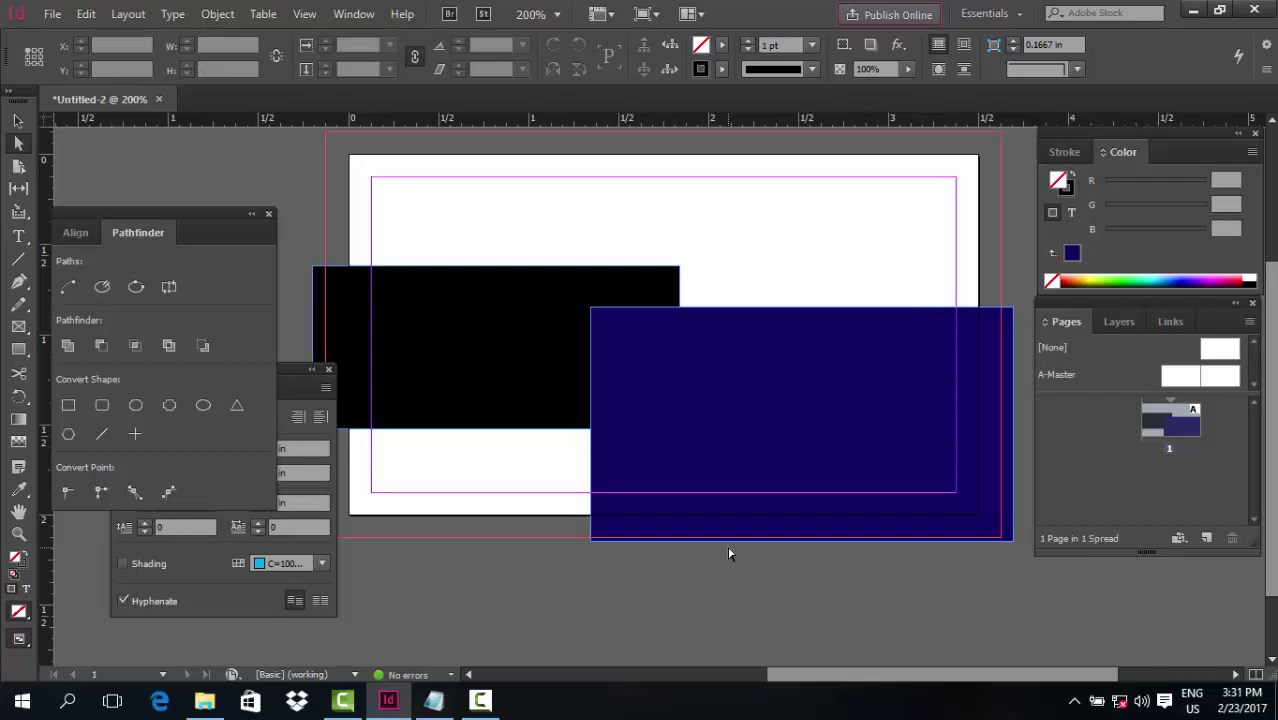
click(591, 542)
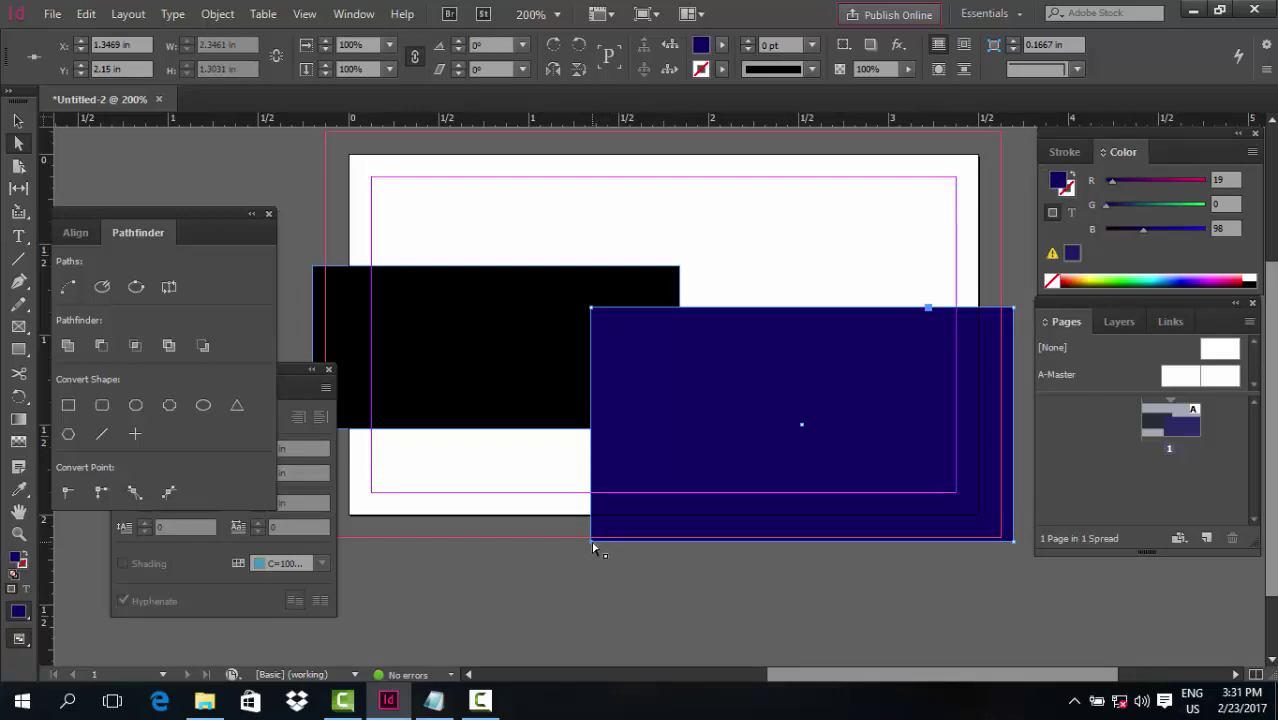
Slant the navy shape by moving its bottom-left corner right to X 2.07 in
drag(598, 545, 721, 541)
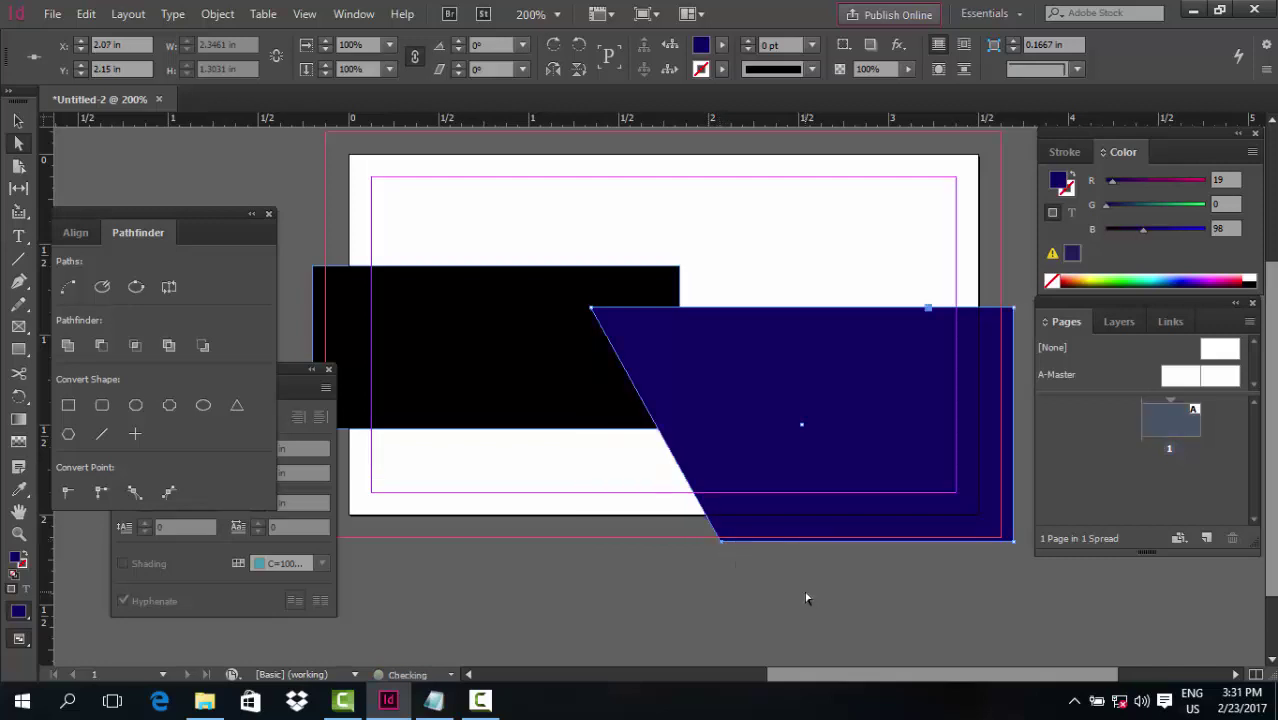
click(799, 595)
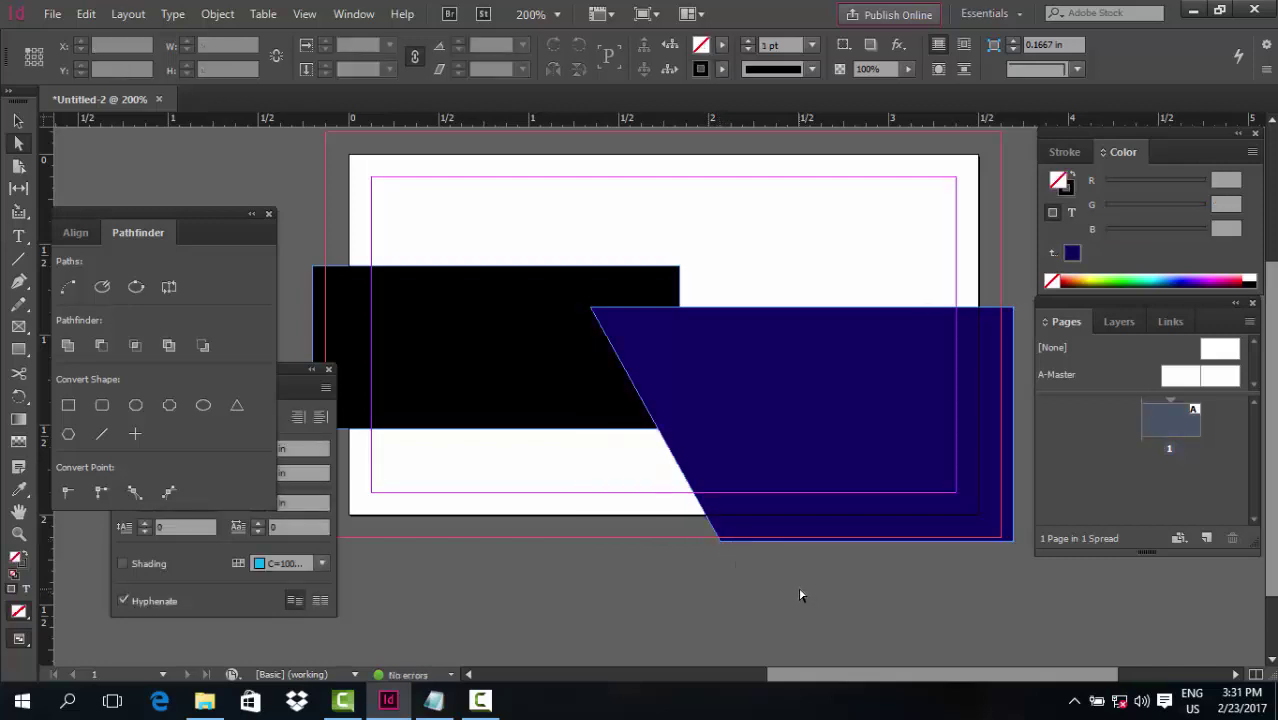
click(722, 544)
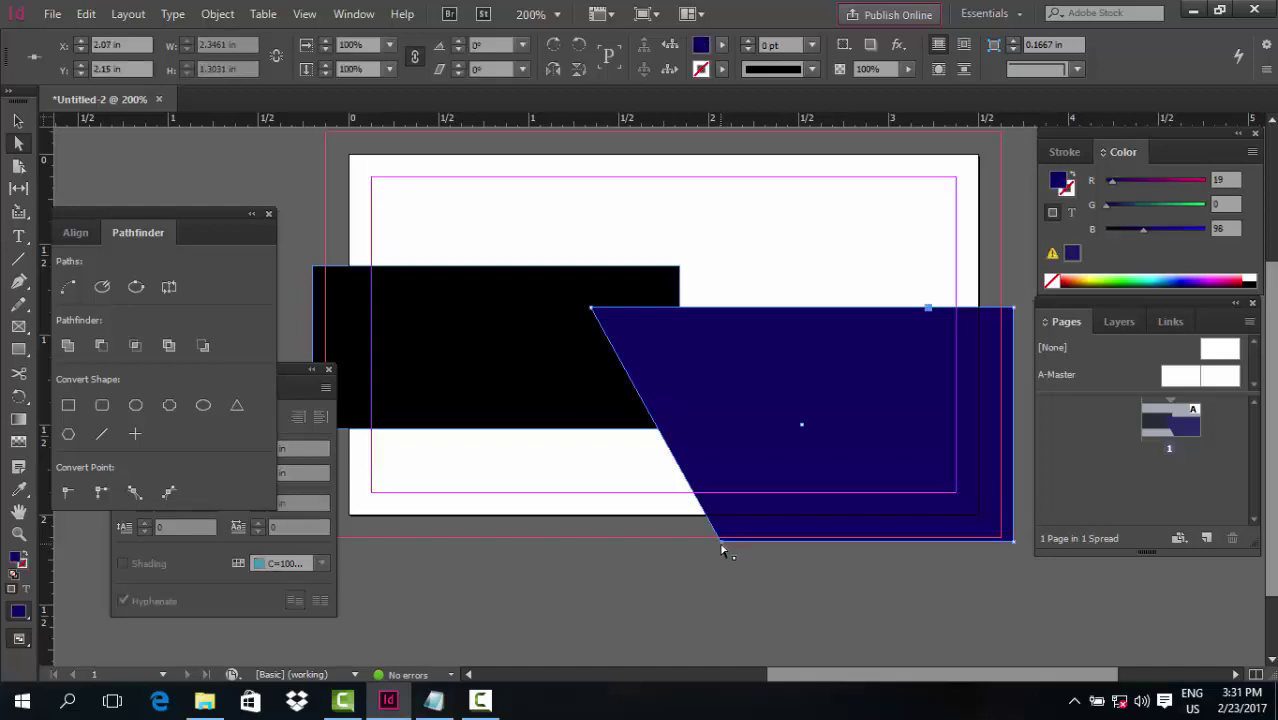
drag(721, 546, 691, 545)
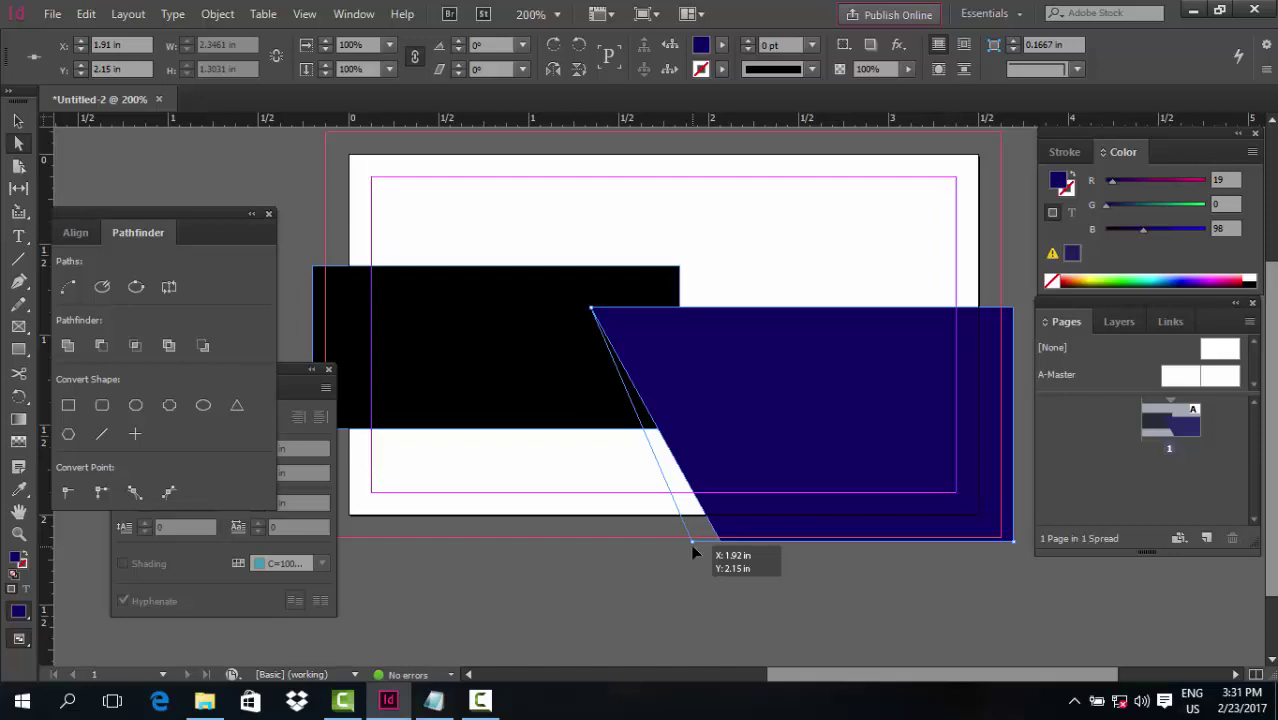
drag(693, 547, 722, 547)
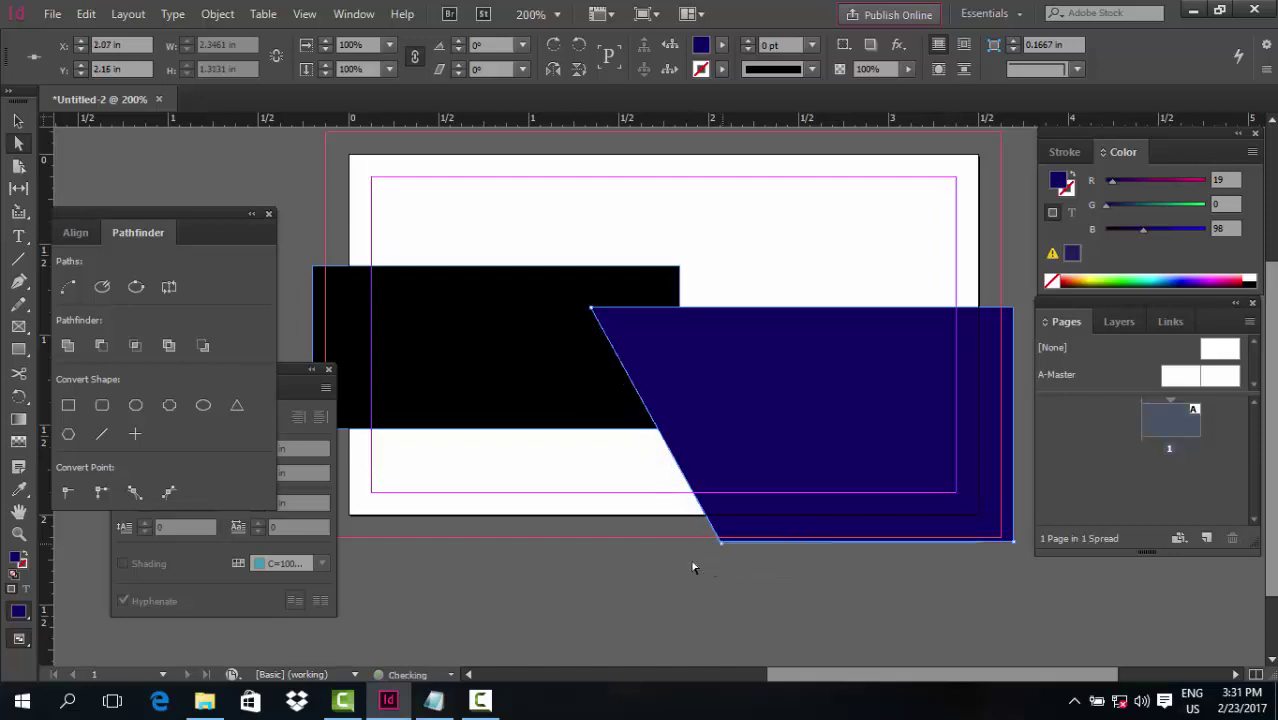
Slant the black shape's right-hand corners and lower its bottom edge
click(532, 406)
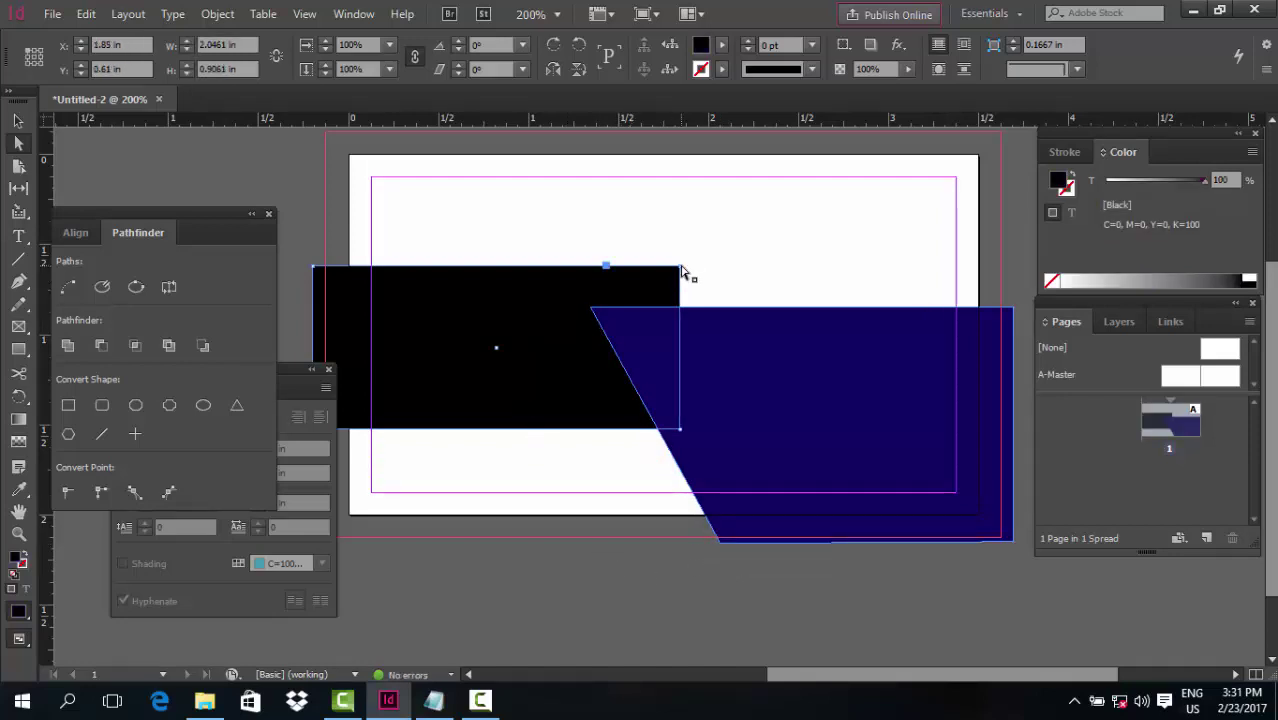
drag(691, 269, 722, 270)
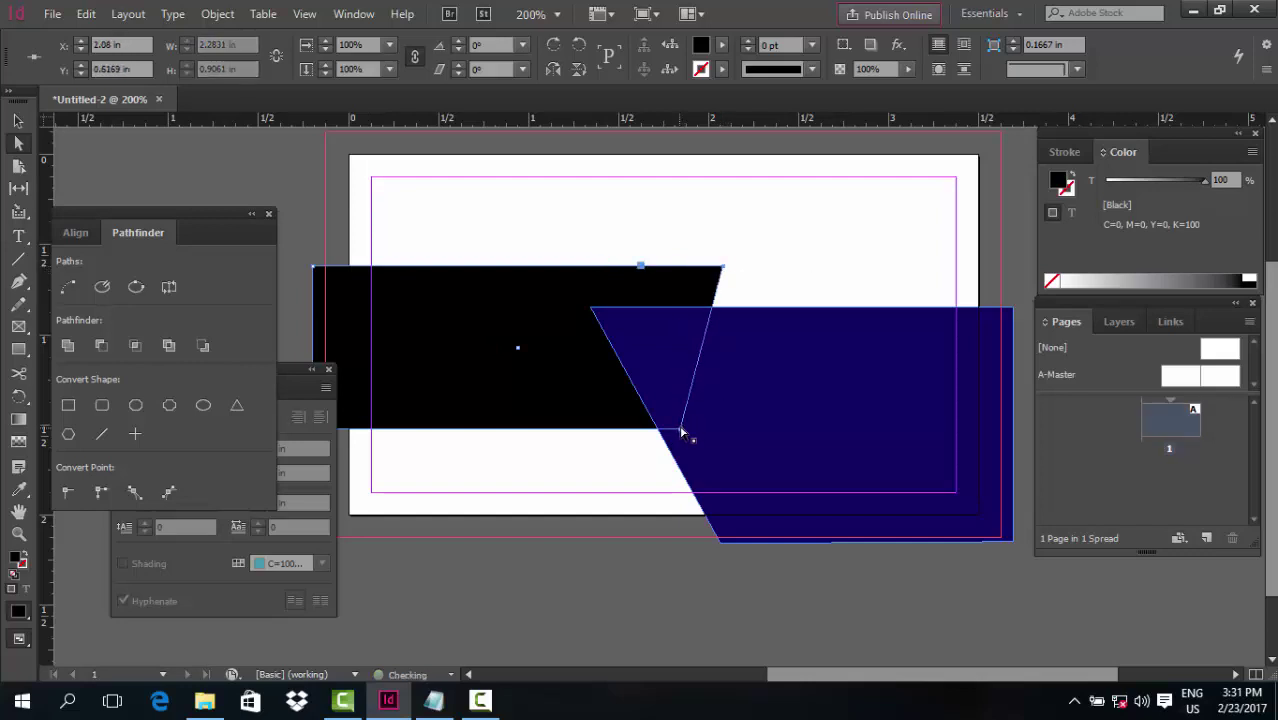
mouse_move(678, 431)
mouse_down()
mouse_move(605, 435)
mouse_move(675, 442)
mouse_up()
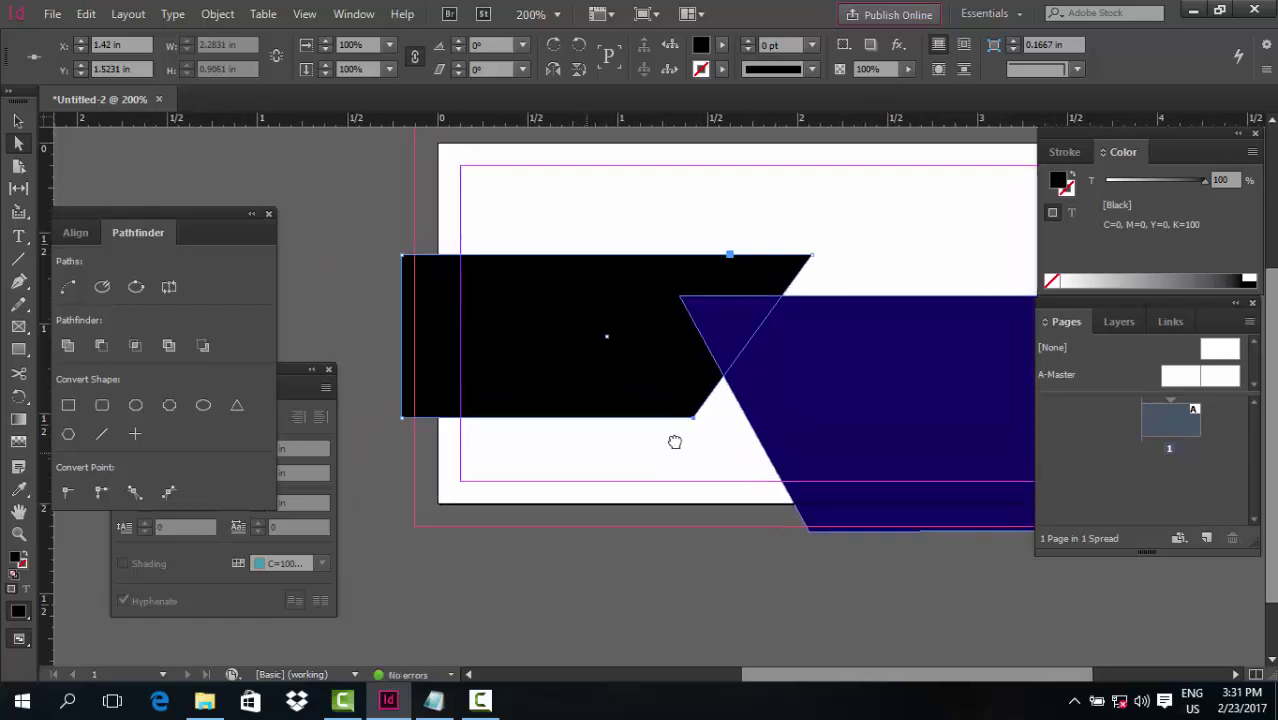
click(404, 419)
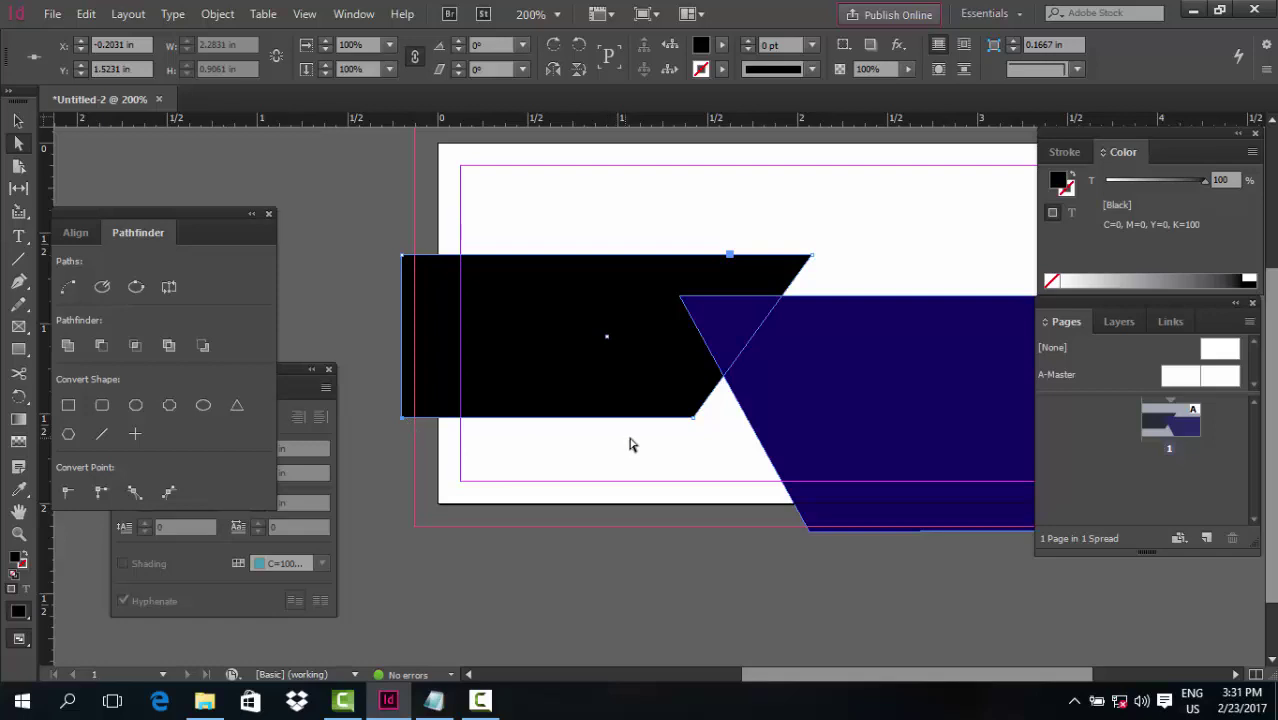
click(693, 421)
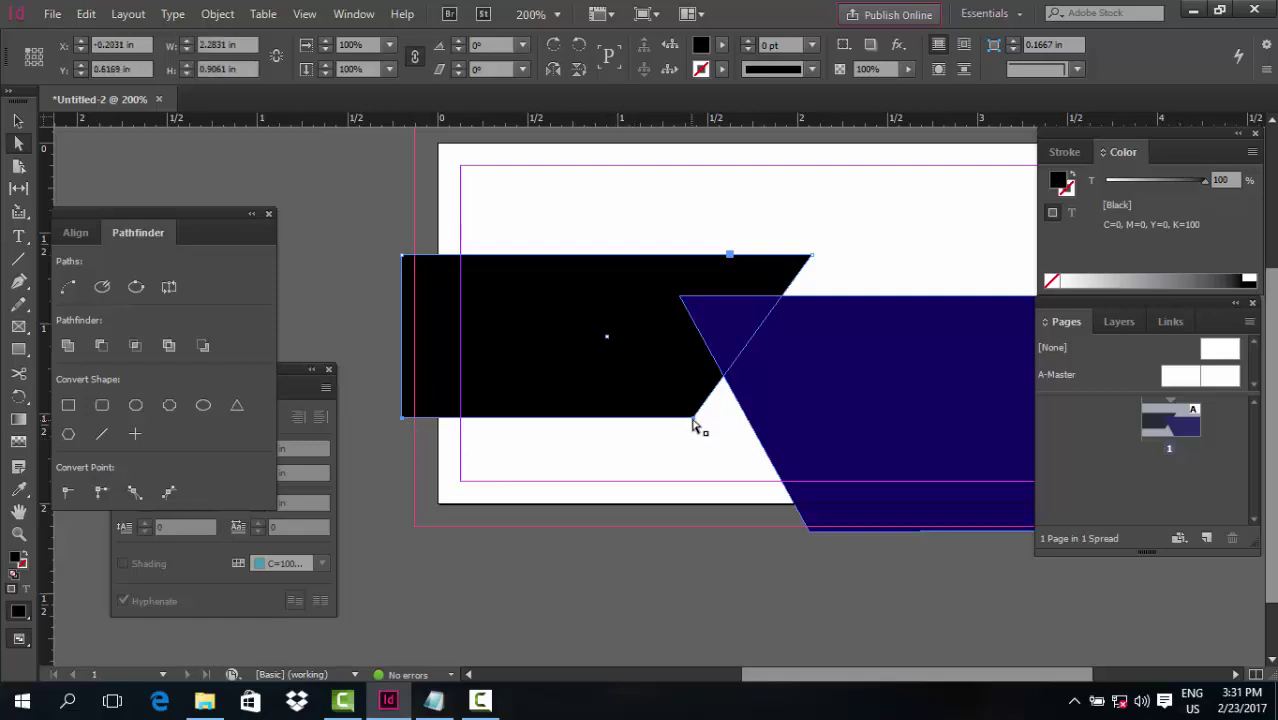
drag(693, 418, 686, 467)
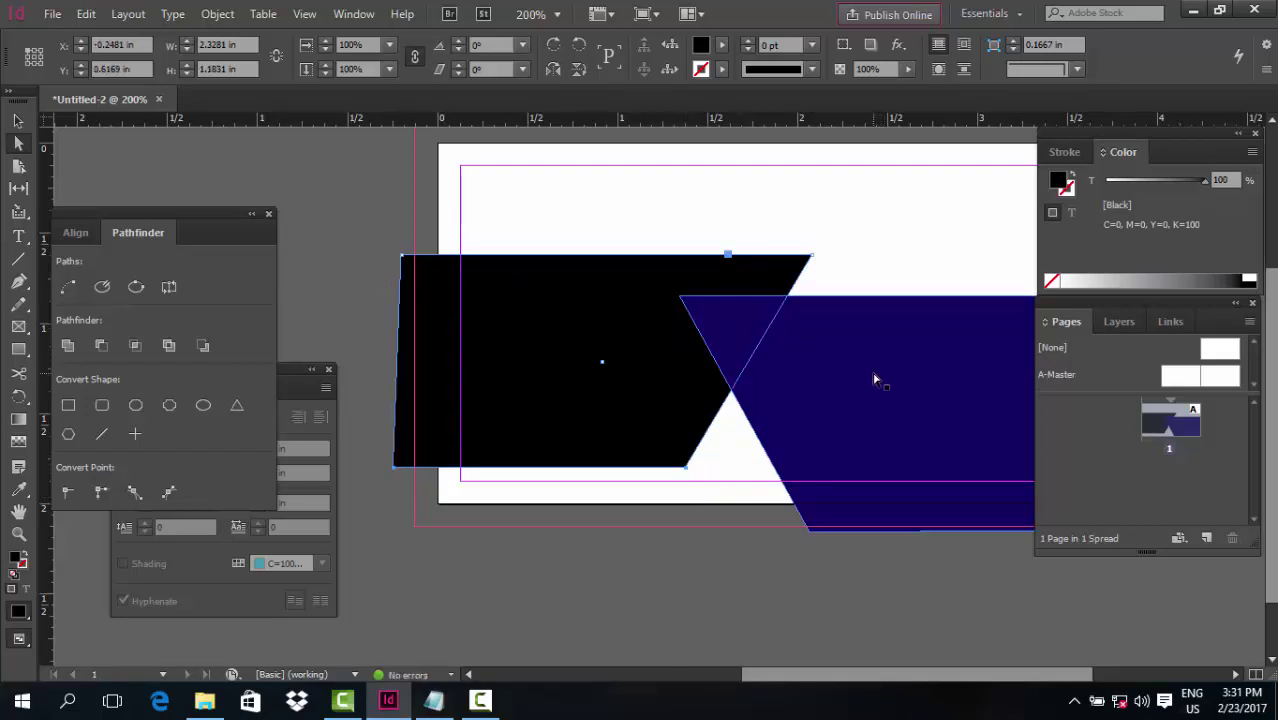
click(18, 120)
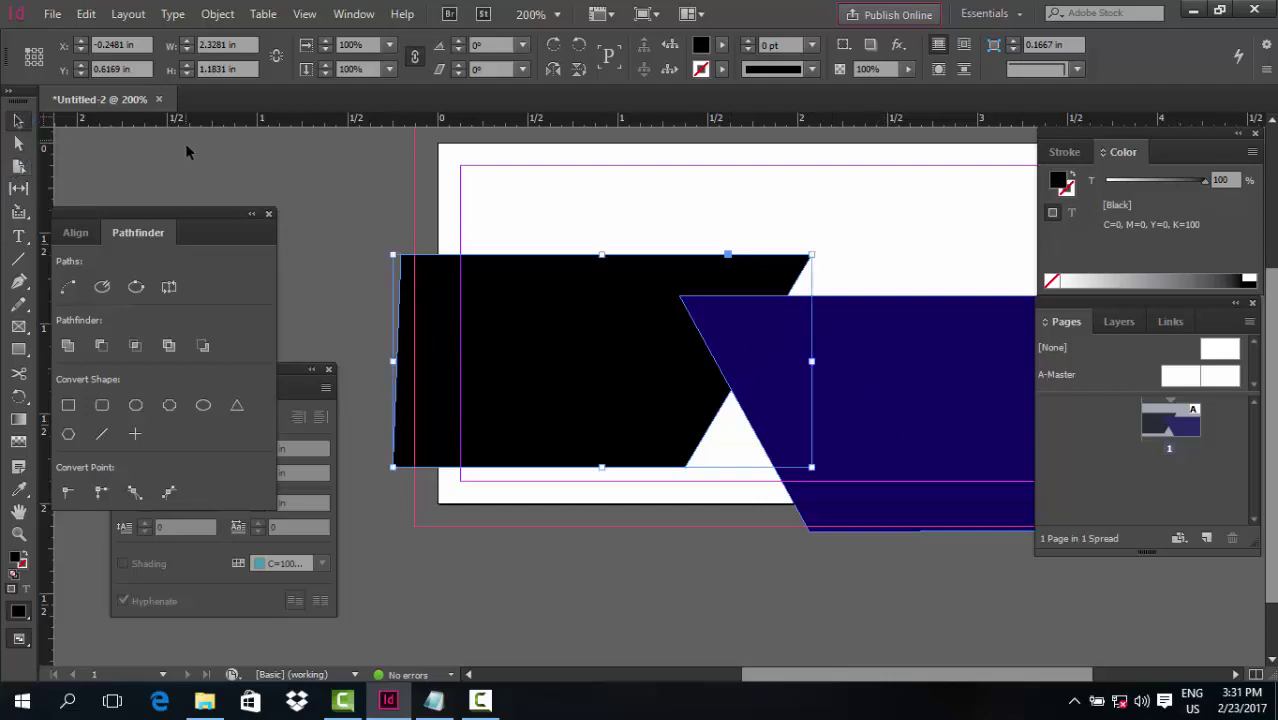
click(306, 268)
At 150% zoom, lower both shapes' tops together to about 3.94 × 1.33 in
key(ctrl+minus)
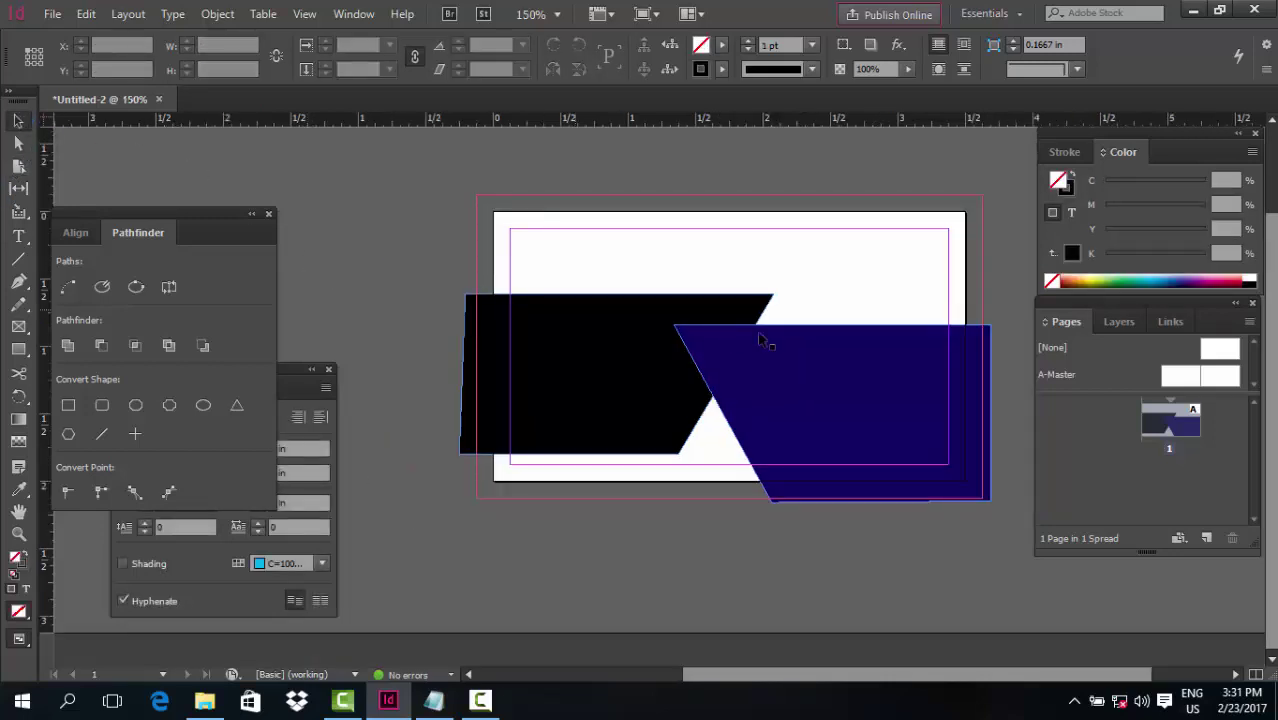
drag(857, 395, 852, 395)
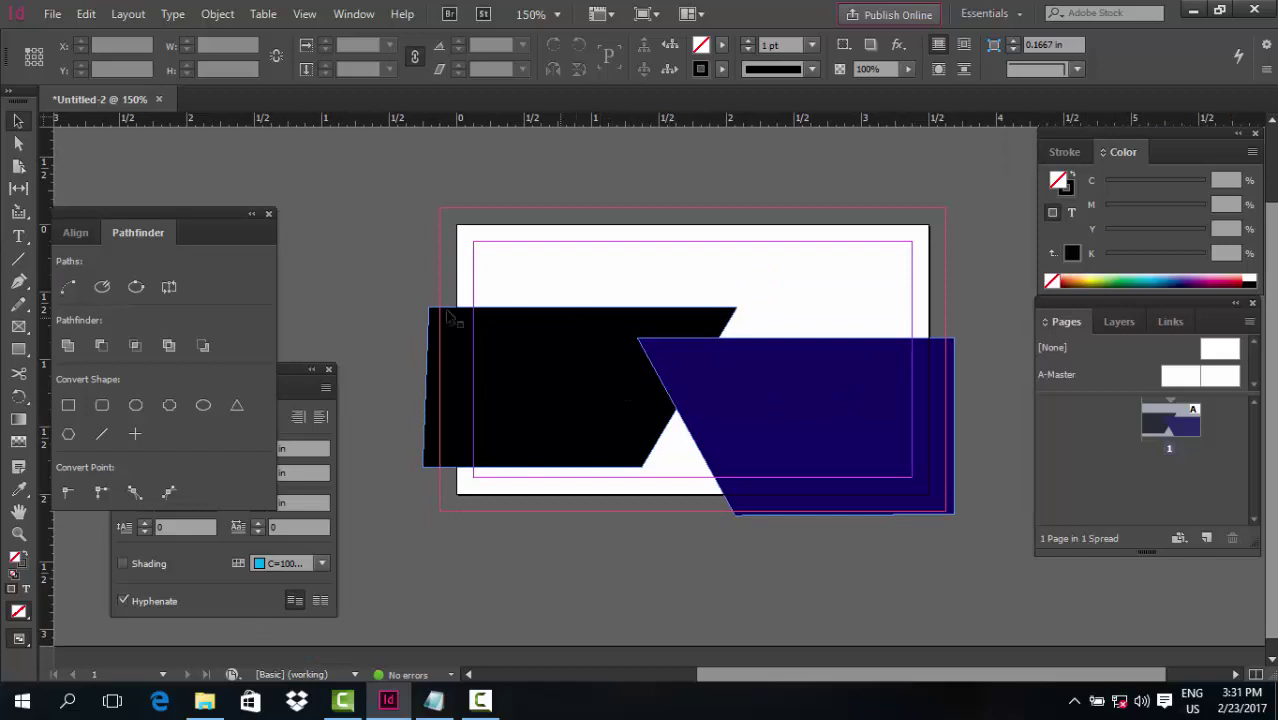
drag(406, 300, 775, 410)
drag(689, 312, 694, 337)
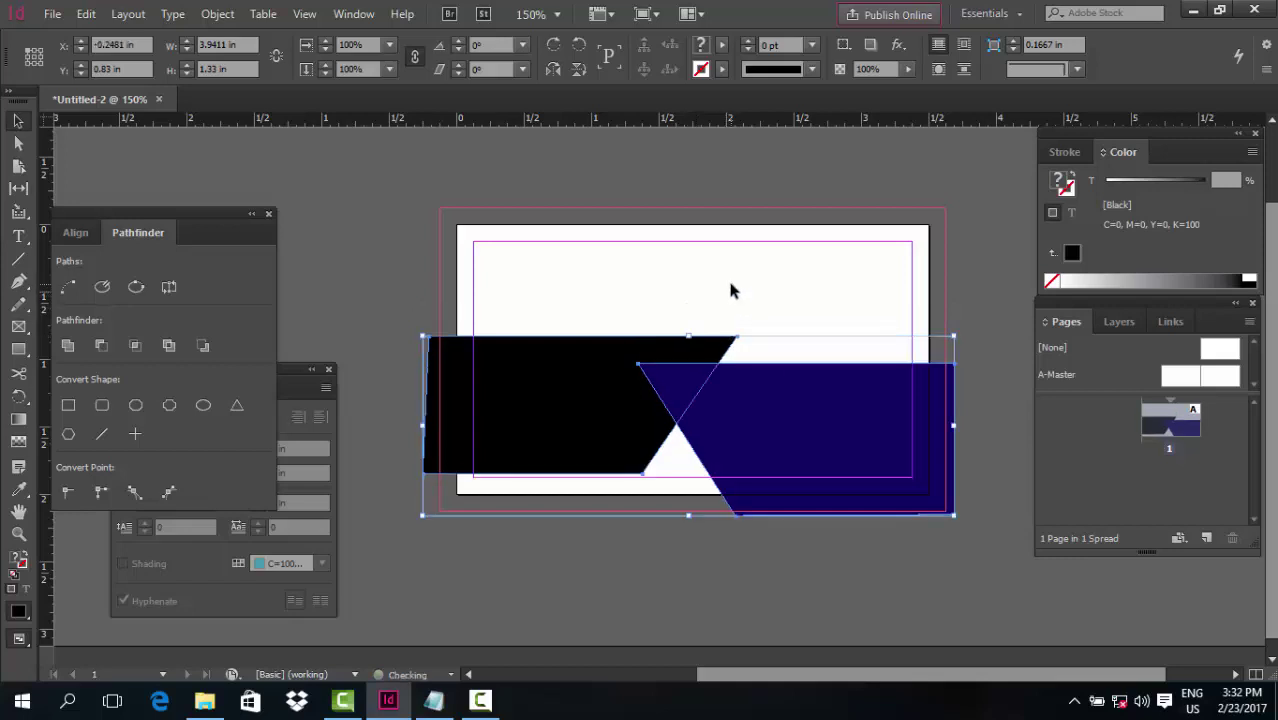
click(730, 290)
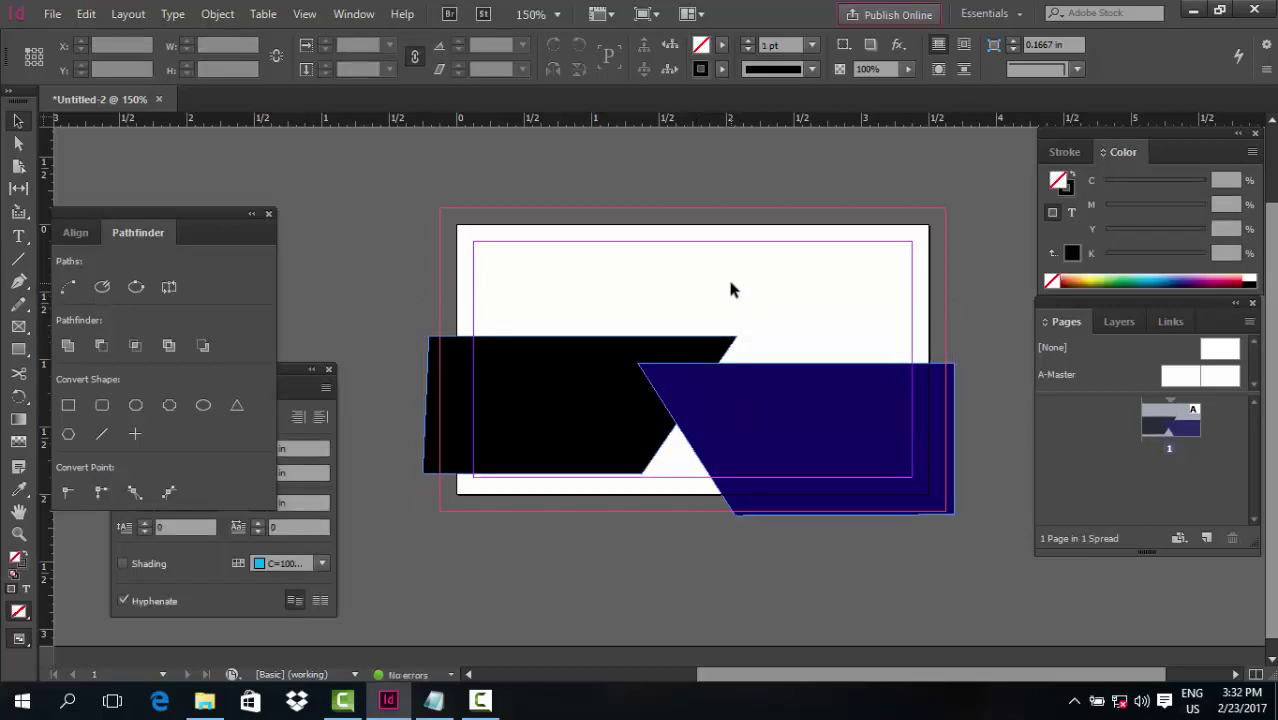
click(18, 236)
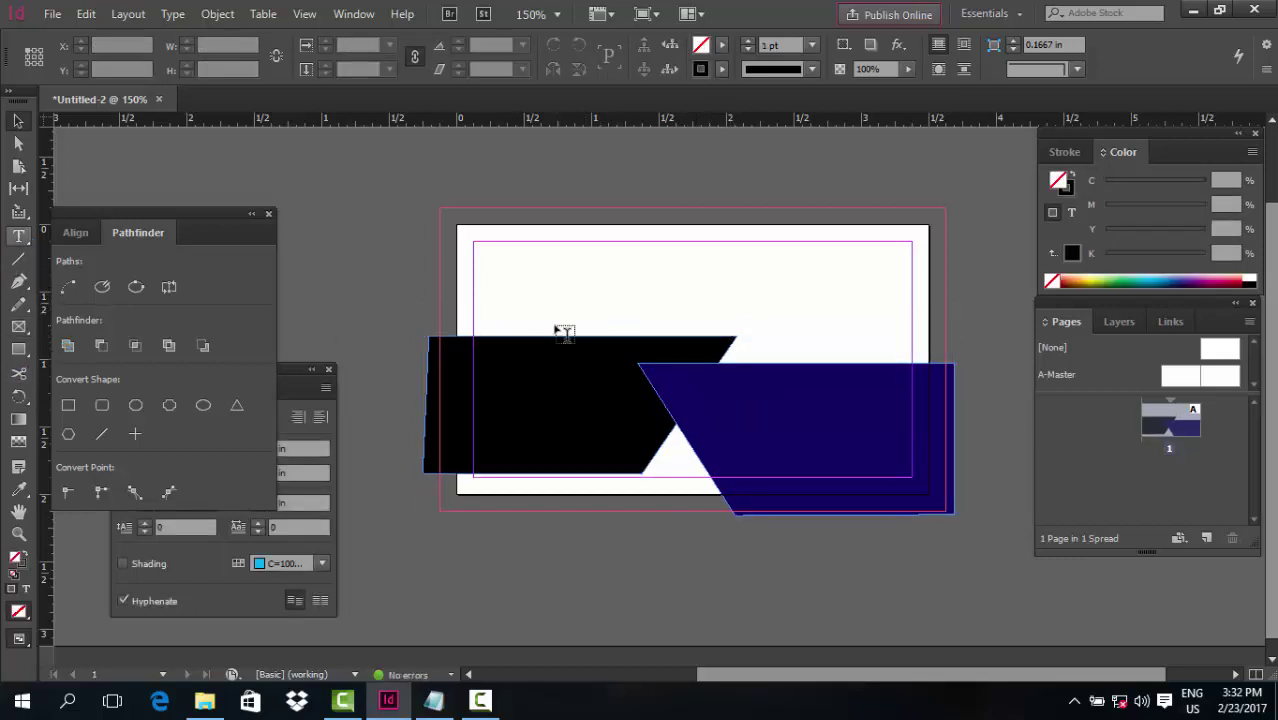
Draw a text frame above the black shape and type the cardholder's full name
drag(486, 272, 737, 323)
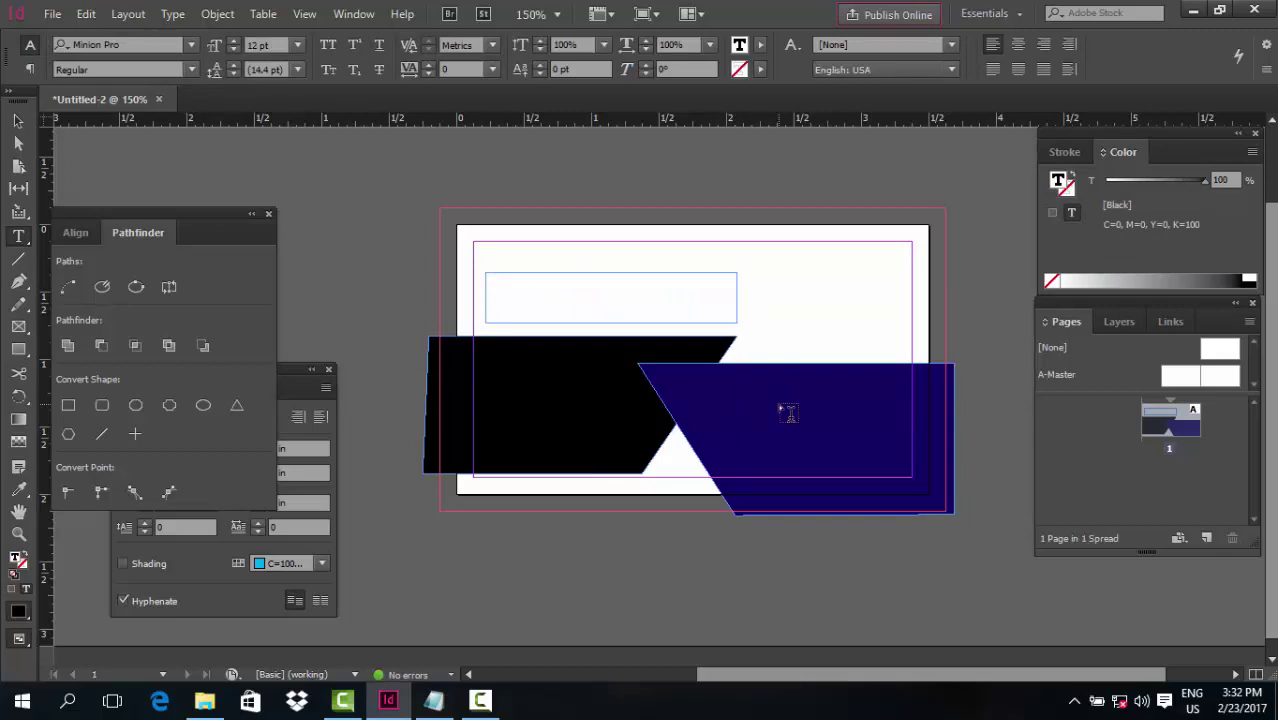
text(MUNNA)
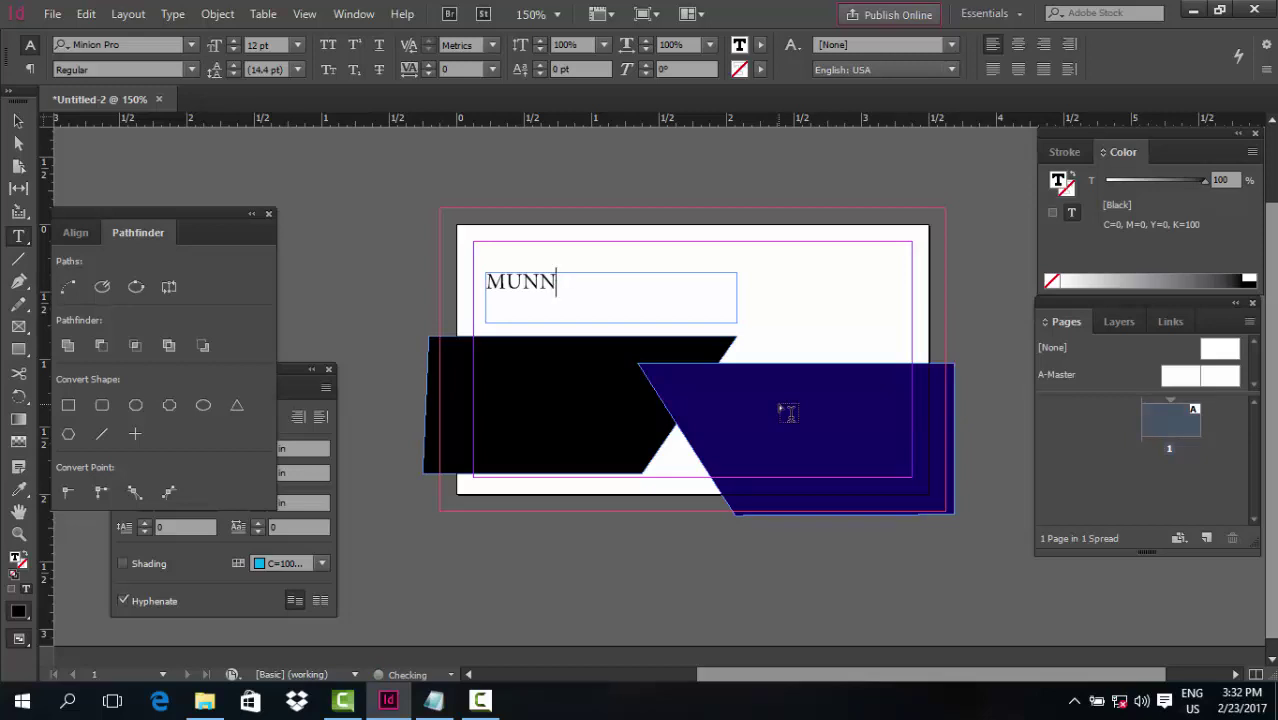
key(BackSpace)
key(BackSpace)
key(BackSpace)
key(BackSpace)
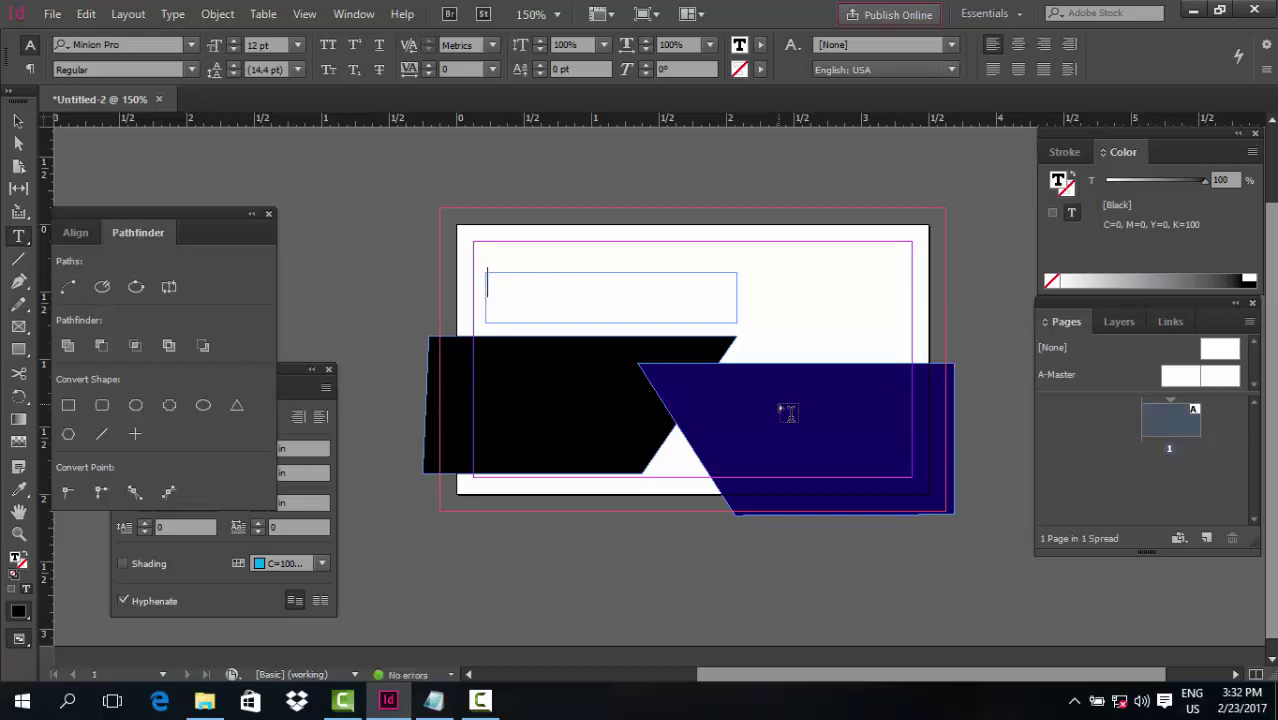
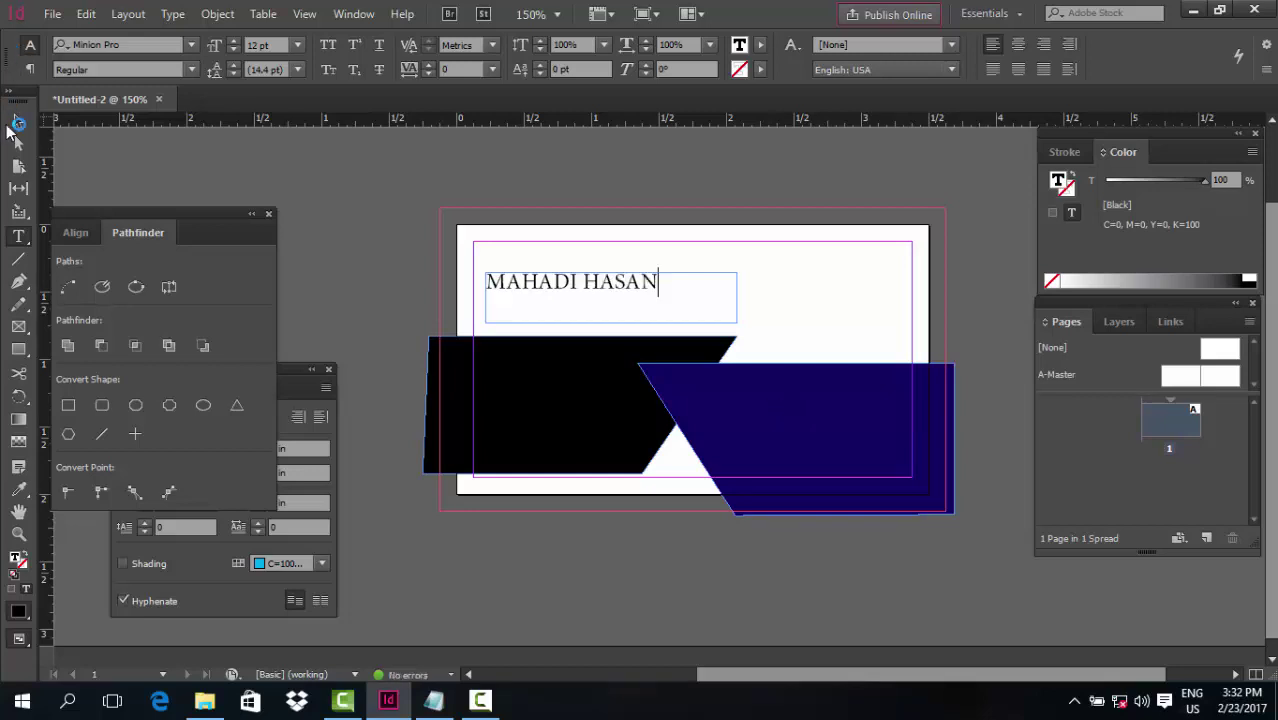
click(17, 122)
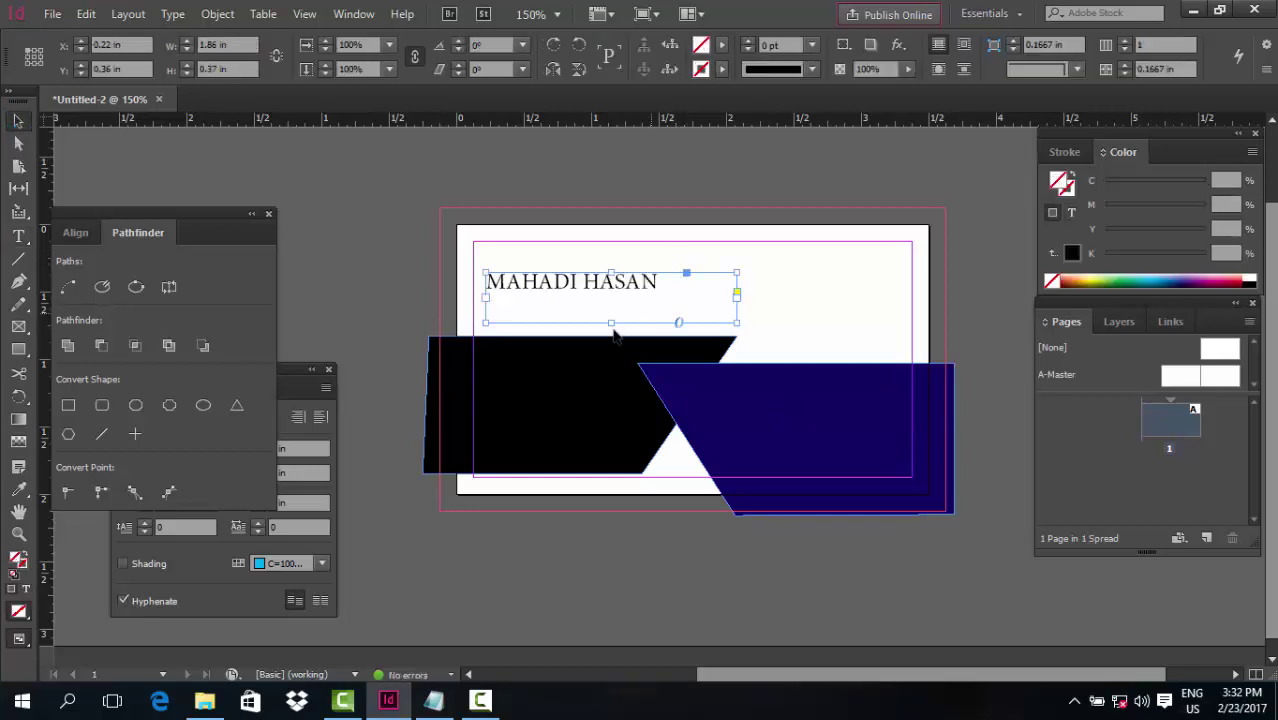
Shorten the name's frame and dock the Character panel beside Paragraph, keeping 12 pt size
drag(612, 321, 612, 310)
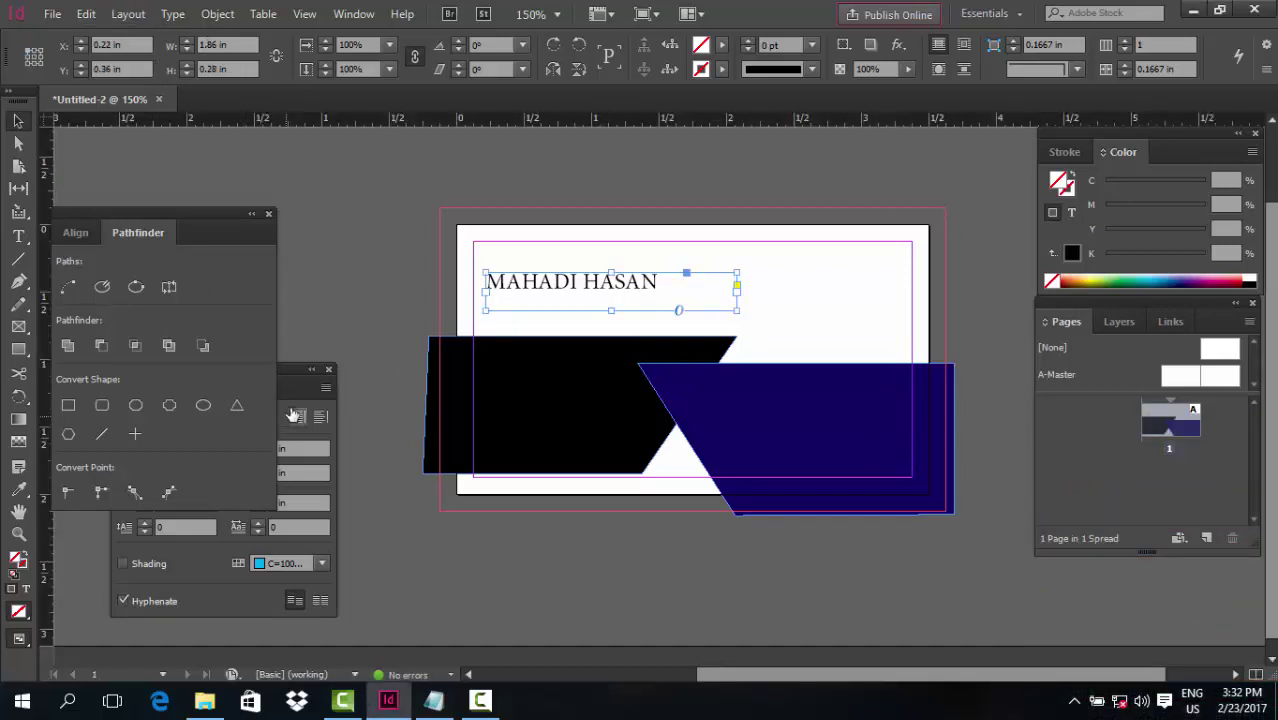
click(293, 416)
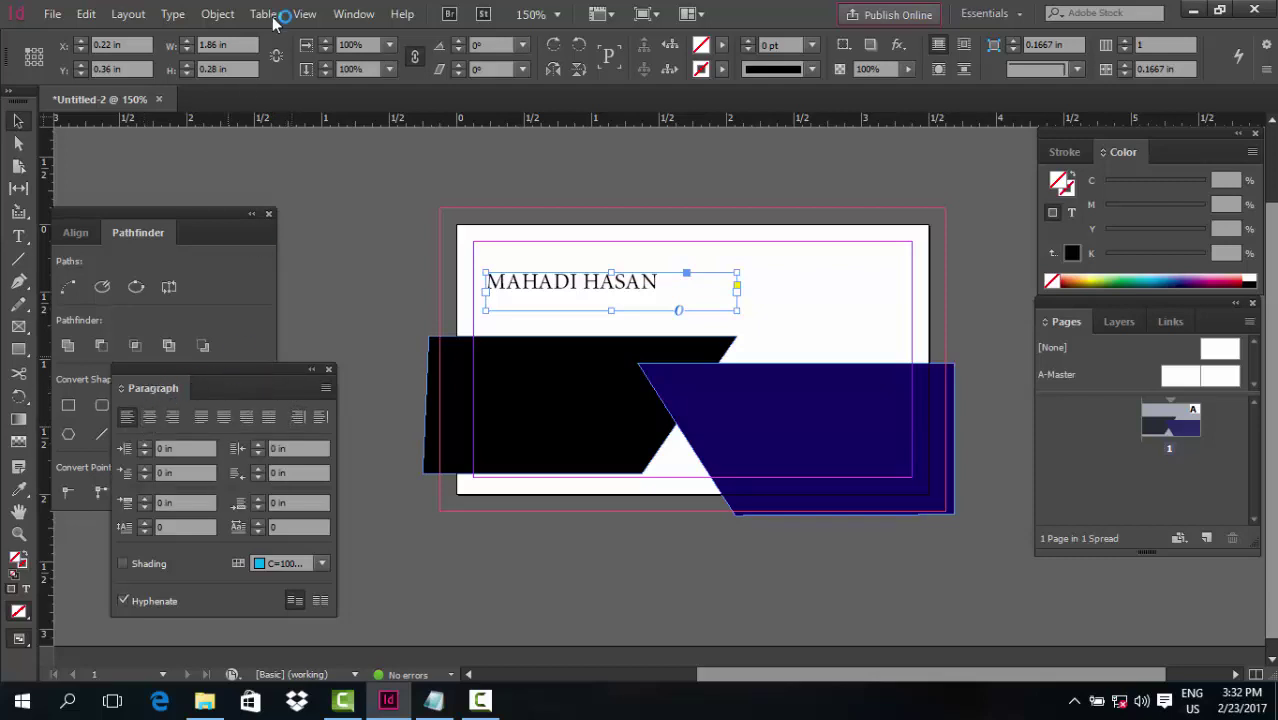
click(355, 14)
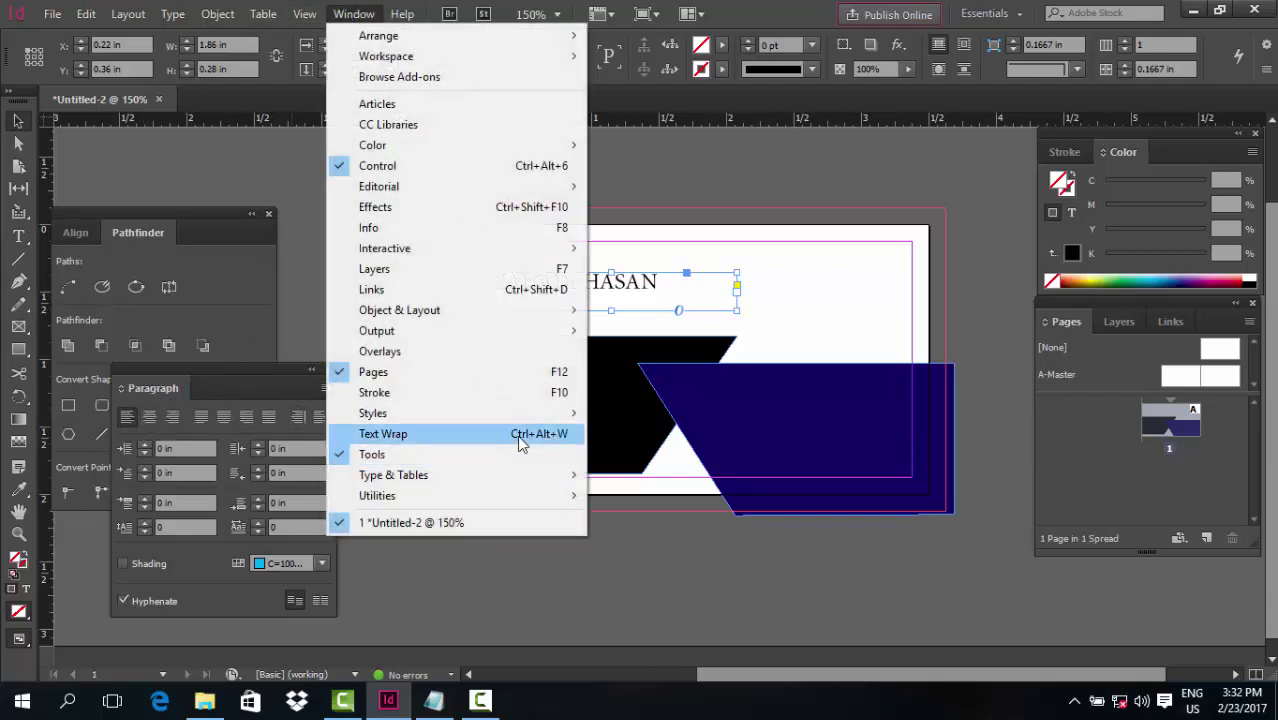
mouse_move(525, 475)
click(635, 475)
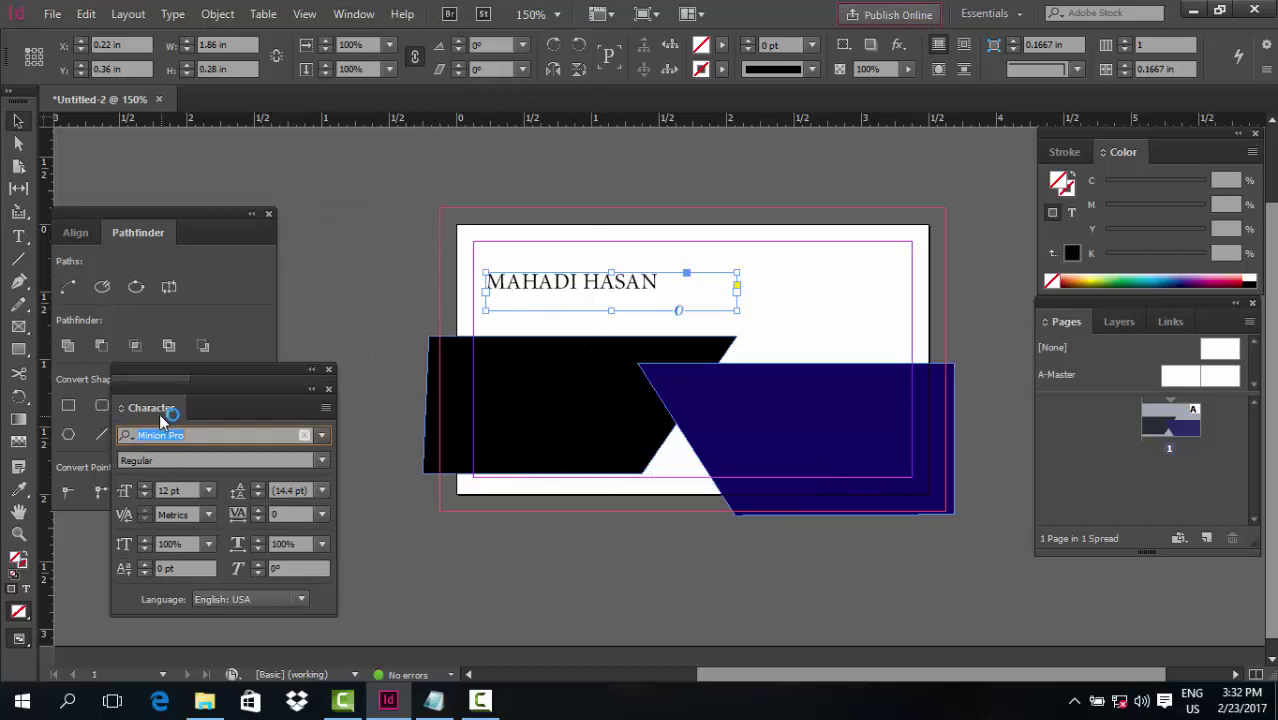
drag(165, 420, 223, 403)
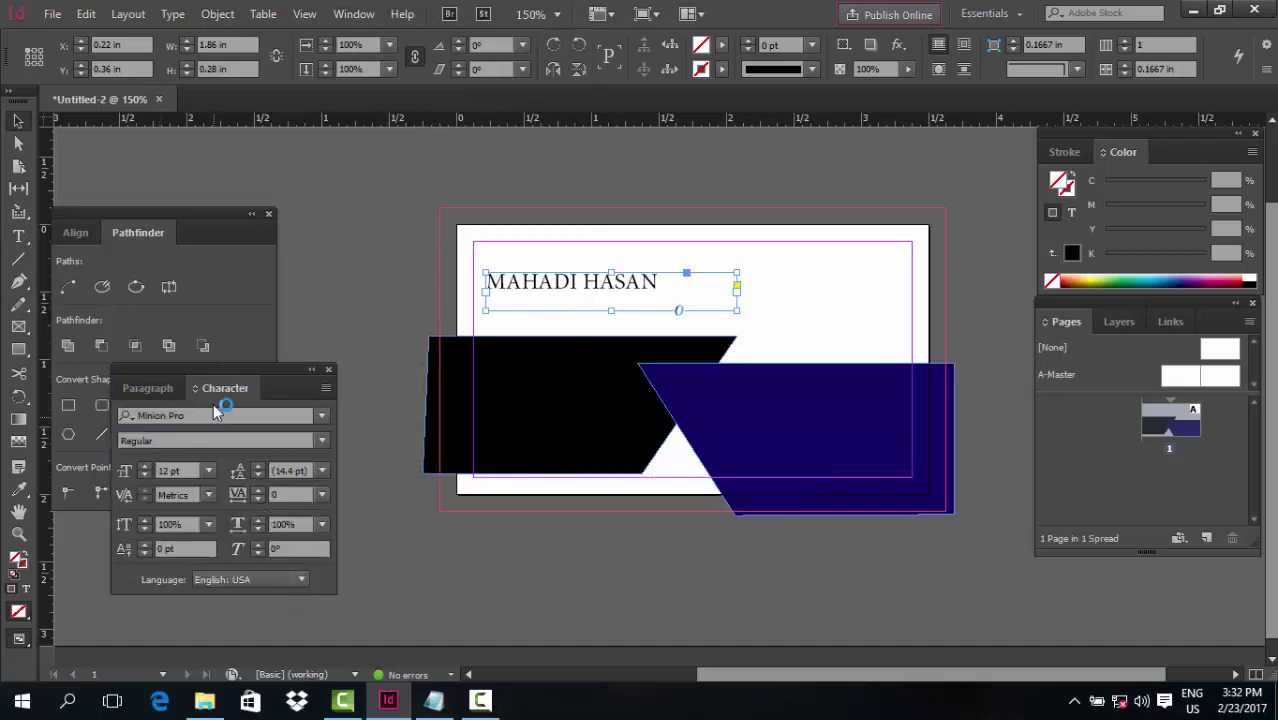
click(145, 466)
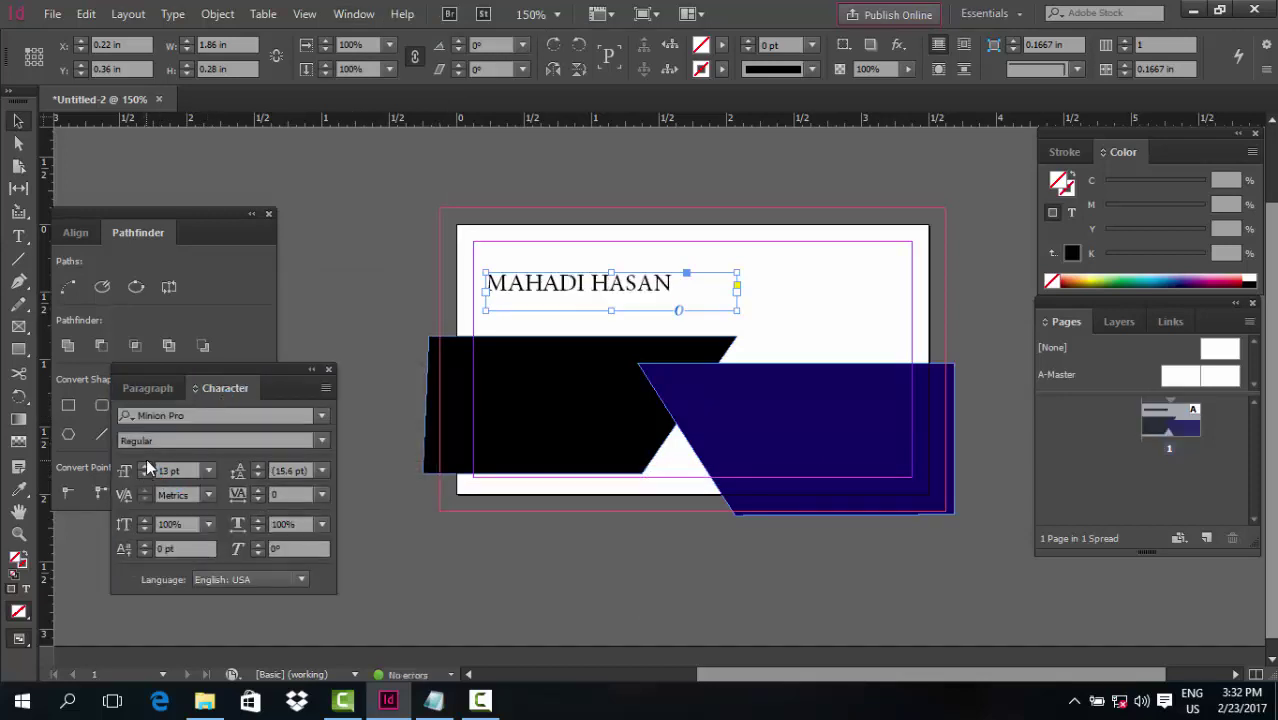
click(145, 477)
Set the name in Arial Bold and trim its frame to about 1.36 × 0.15 in
click(321, 416)
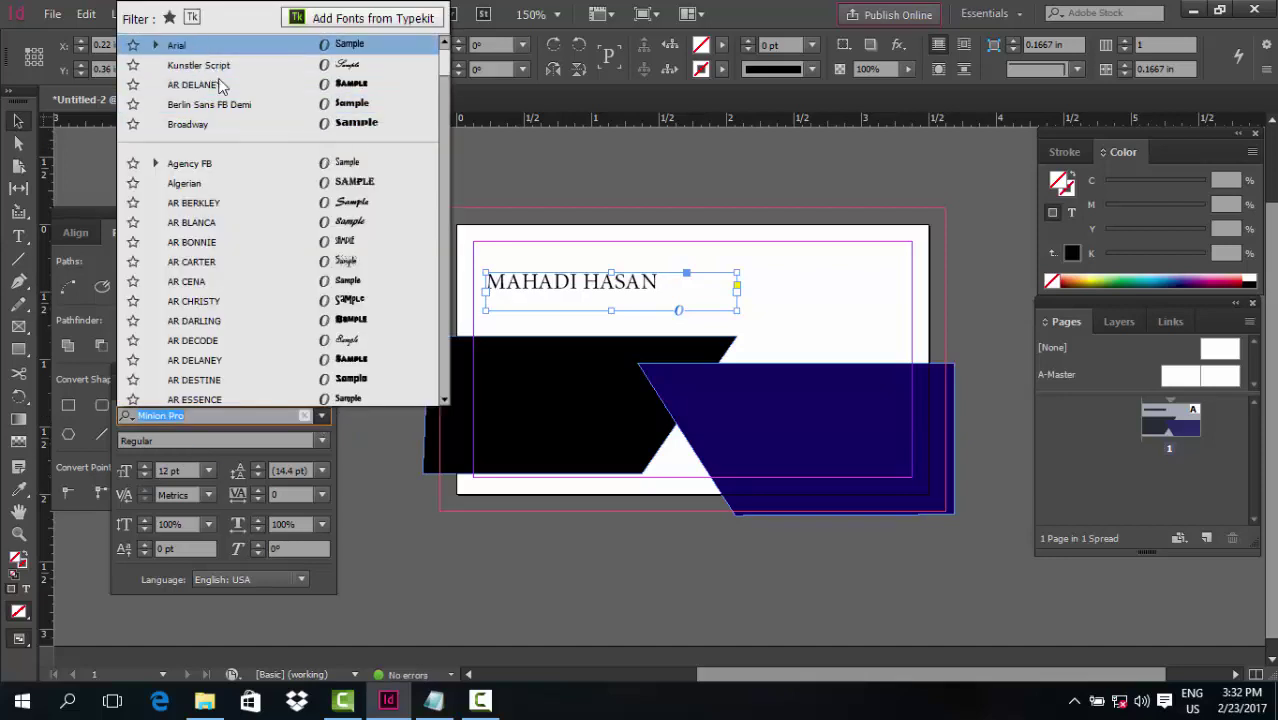
click(176, 45)
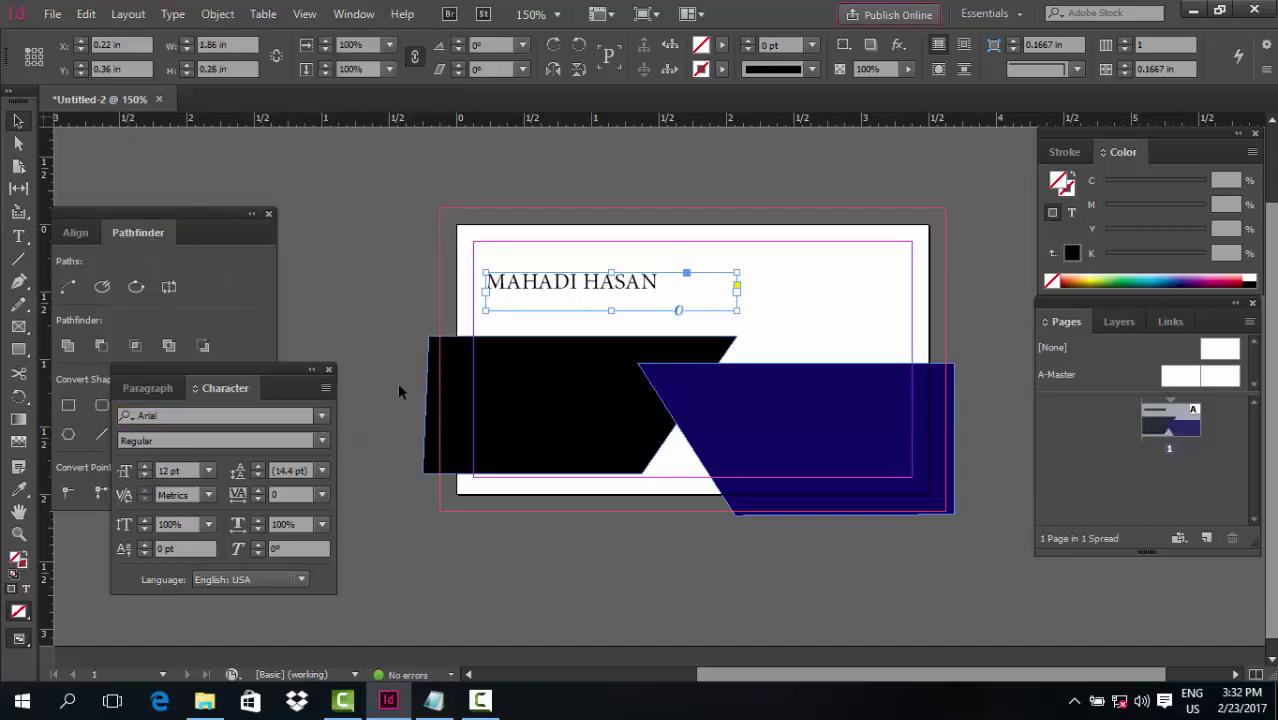
click(322, 441)
click(200, 575)
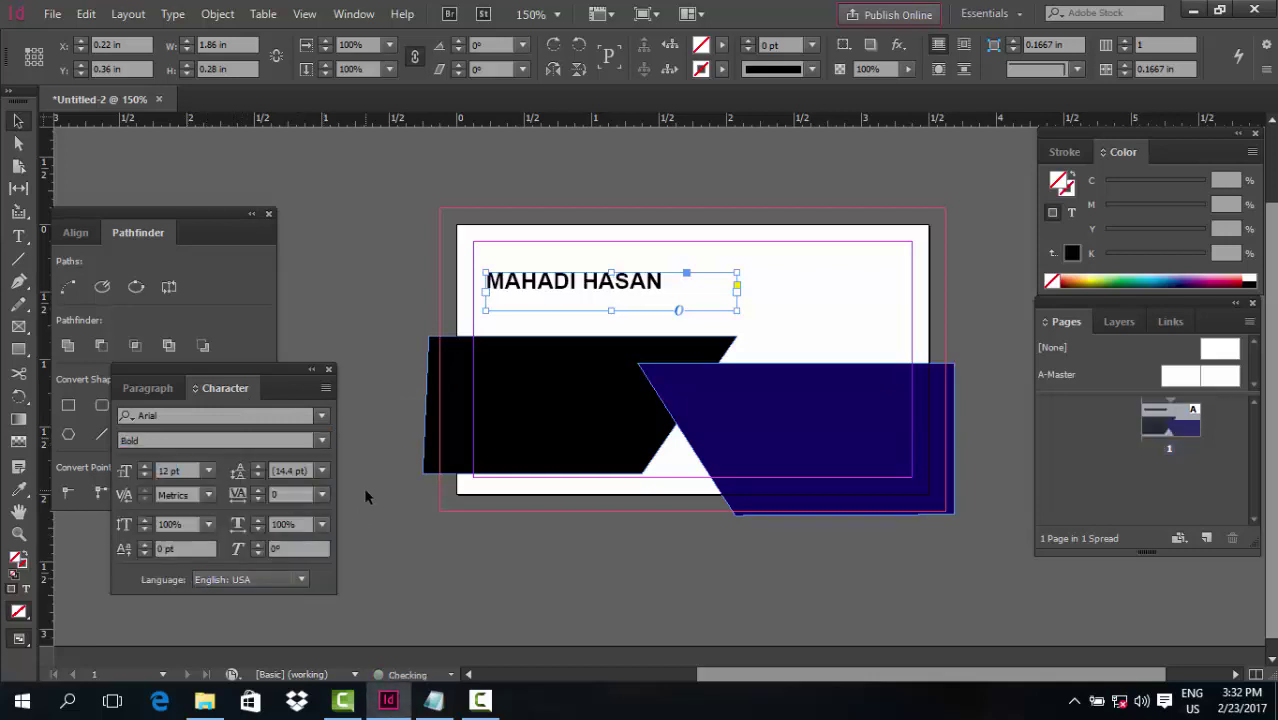
drag(736, 298, 669, 296)
click(576, 306)
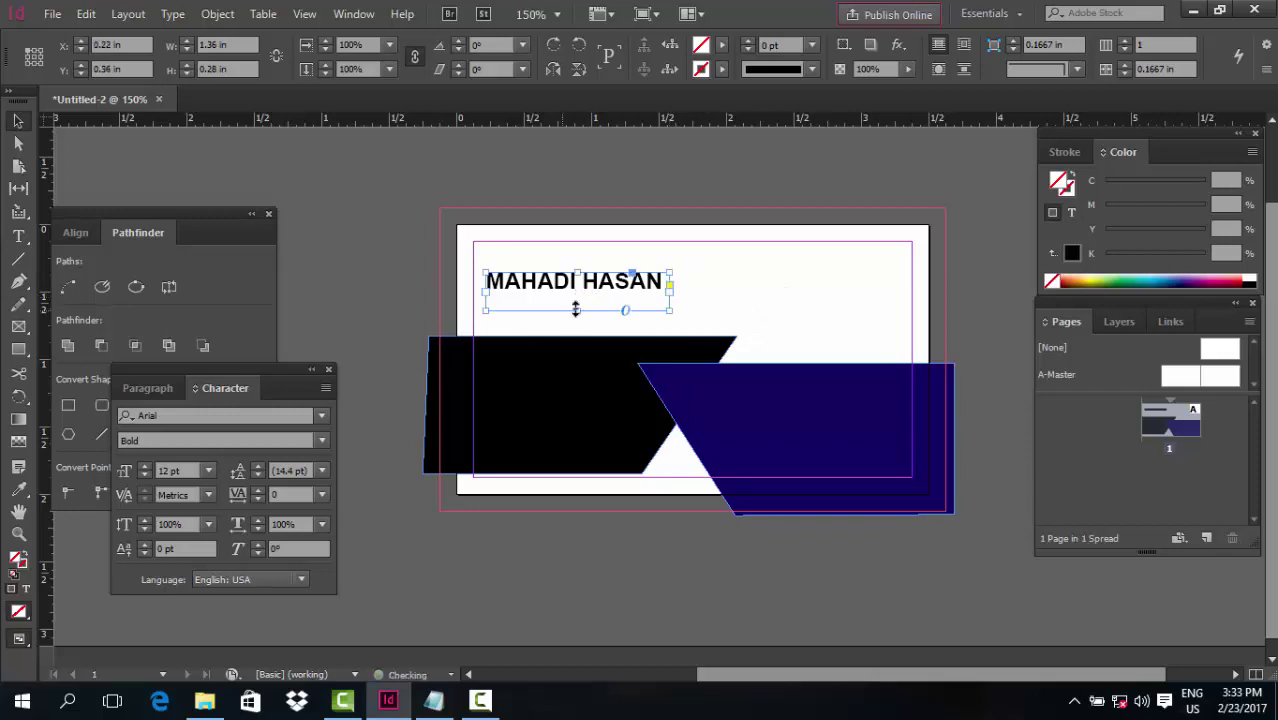
drag(578, 308, 530, 308)
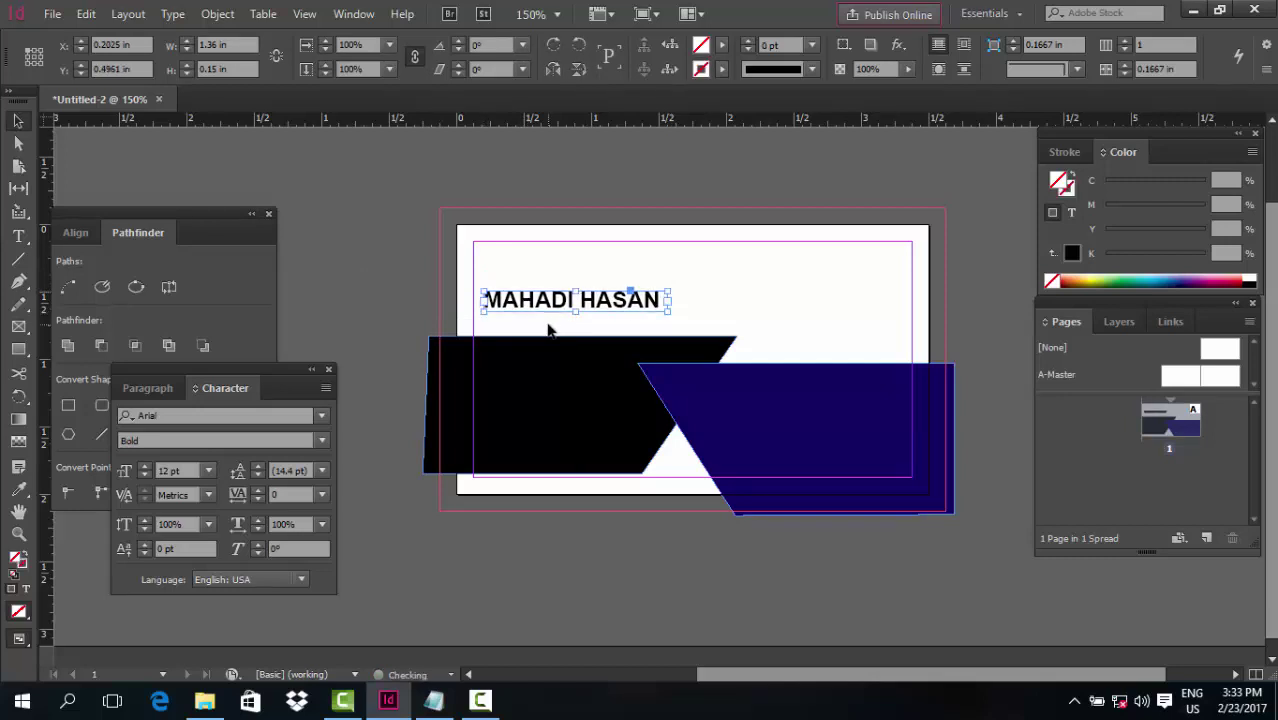
click(345, 315)
click(18, 238)
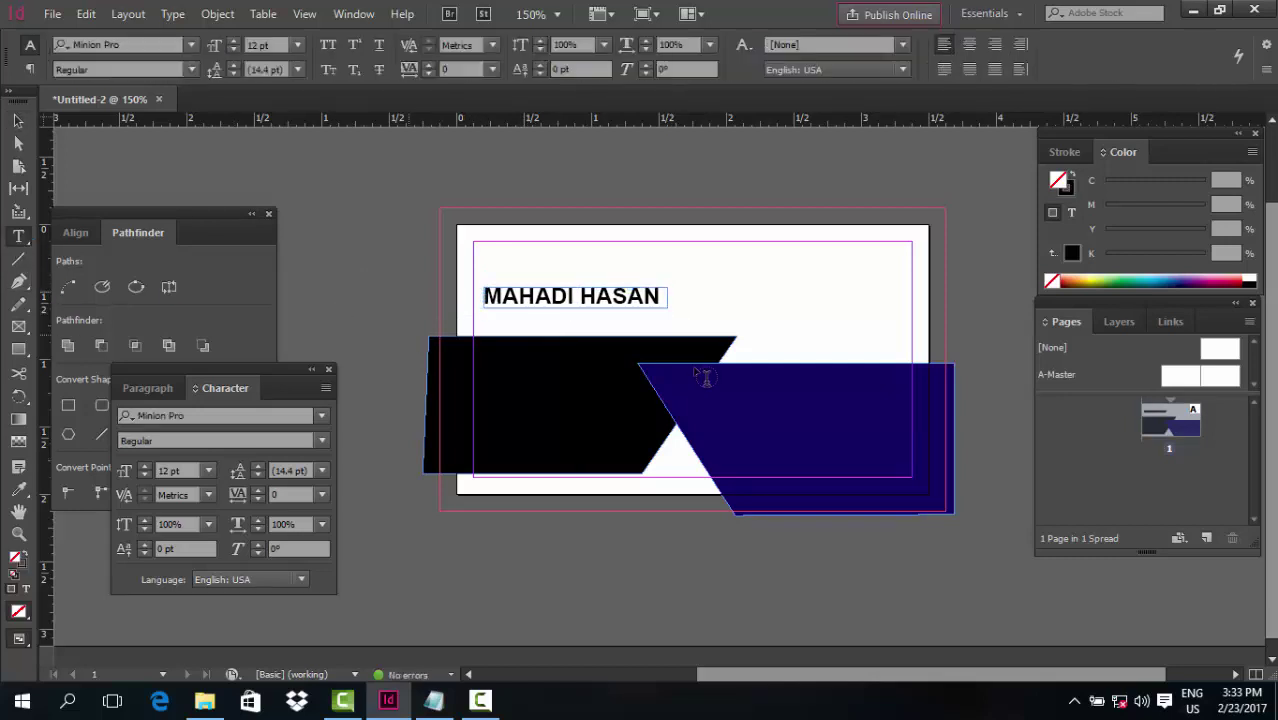
Add a text frame below the name reading 'CEO and Founder', fixing the capital O
drag(515, 323, 699, 341)
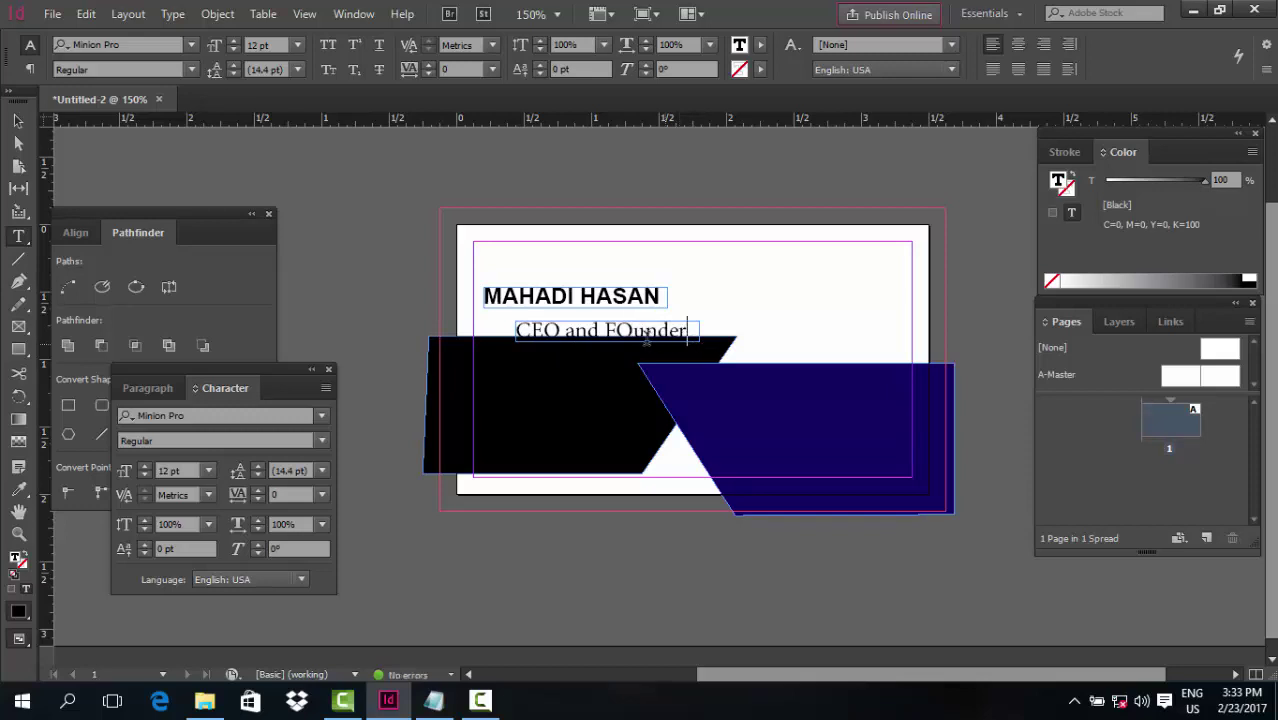
drag(633, 330, 623, 330)
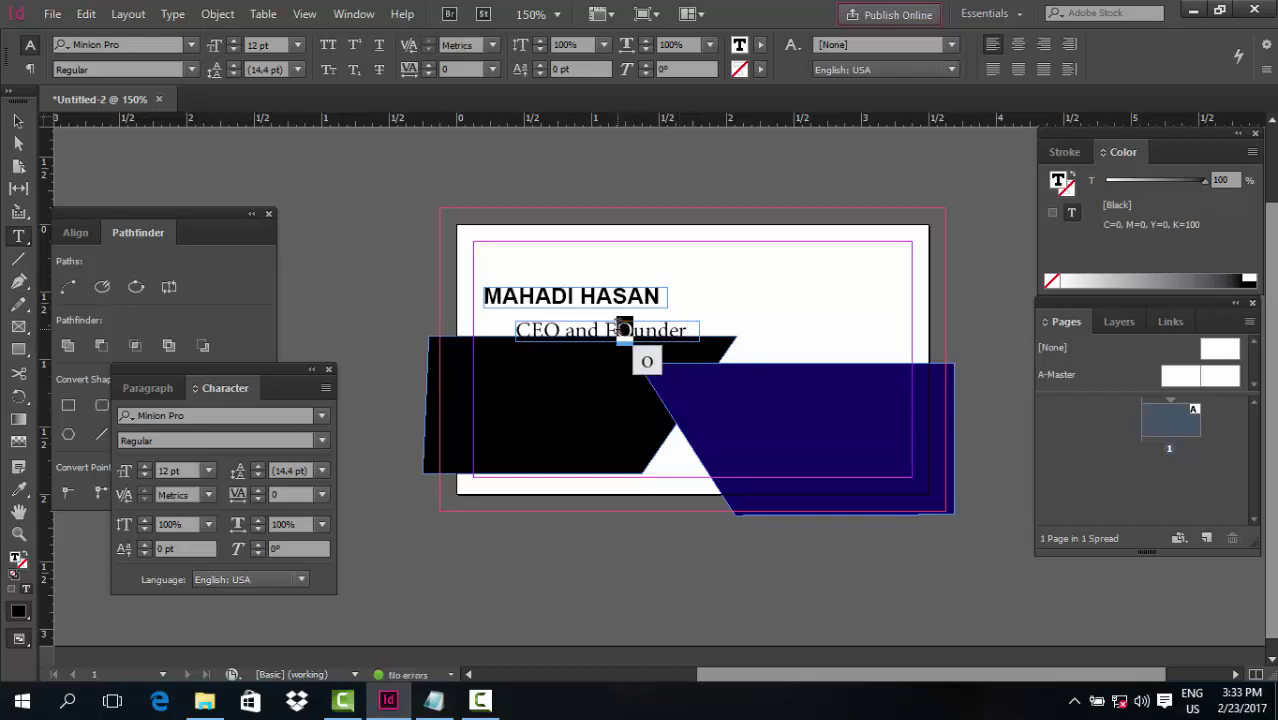
click(647, 361)
click(18, 120)
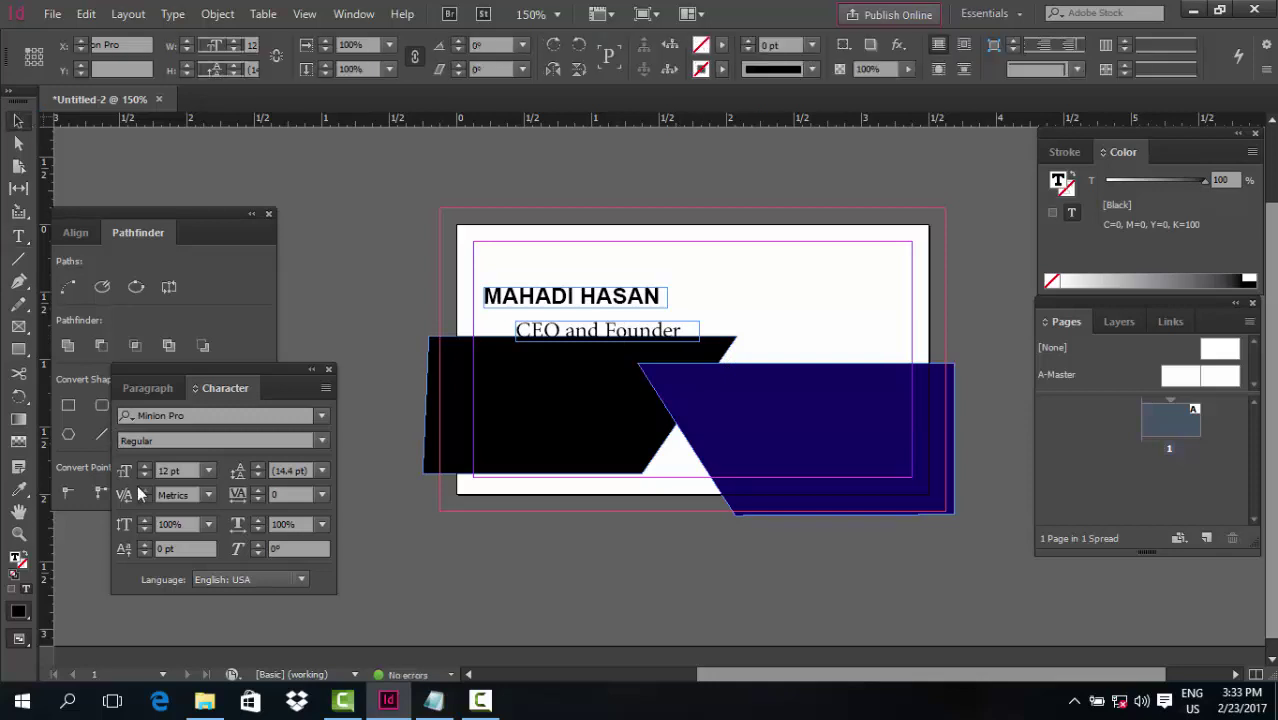
Make the subtitle 9 pt, lighten its text tint to dark grey, and move it under the name
click(145, 475)
click(147, 475)
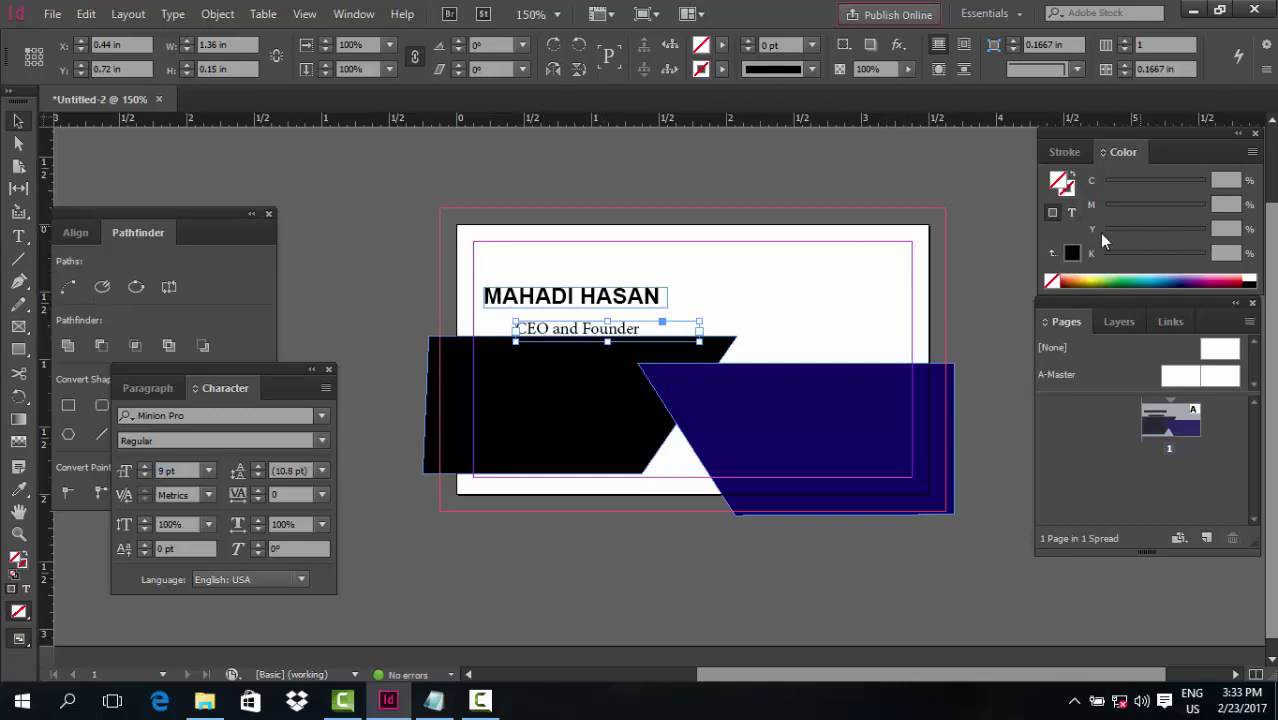
click(1071, 213)
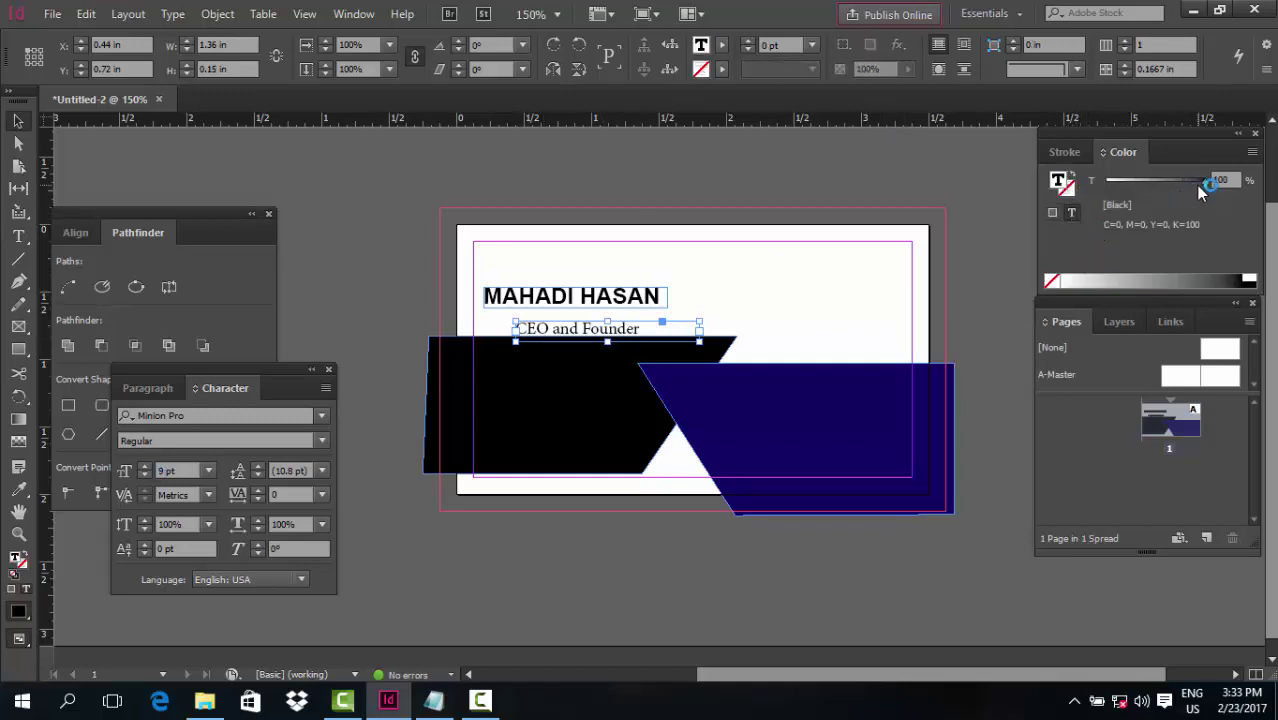
drag(1202, 179, 1191, 181)
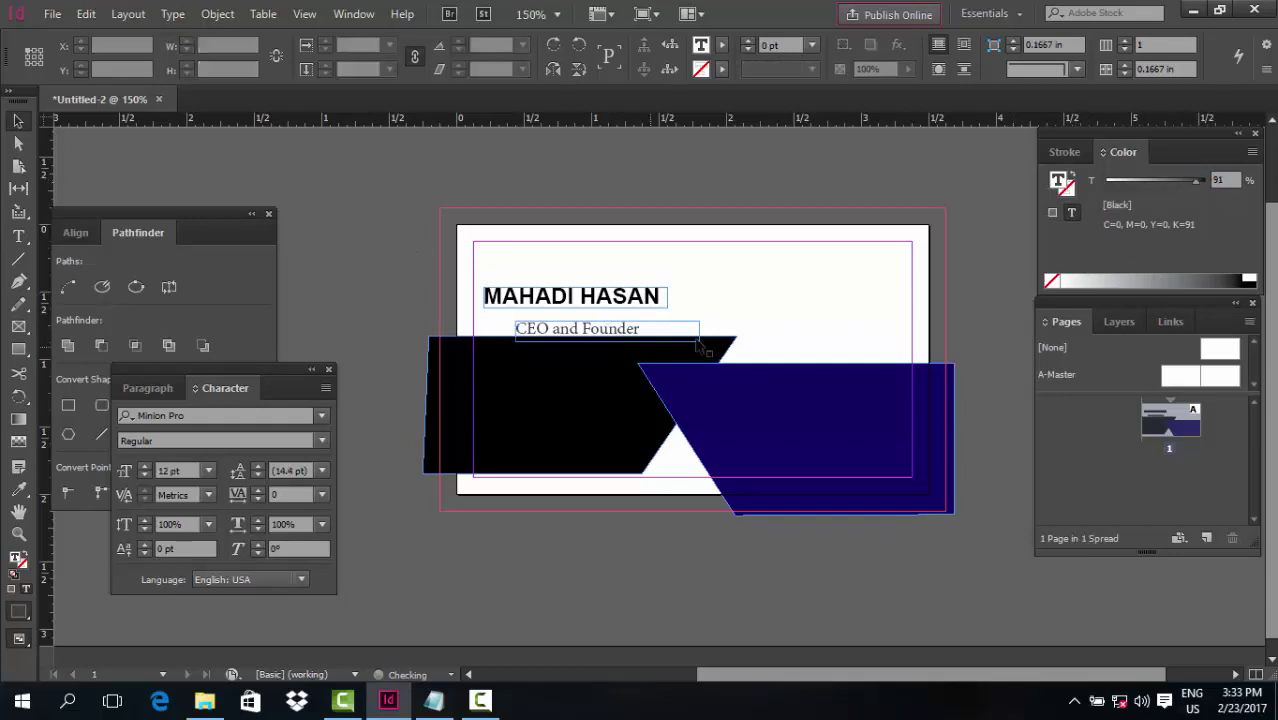
drag(600, 330, 585, 316)
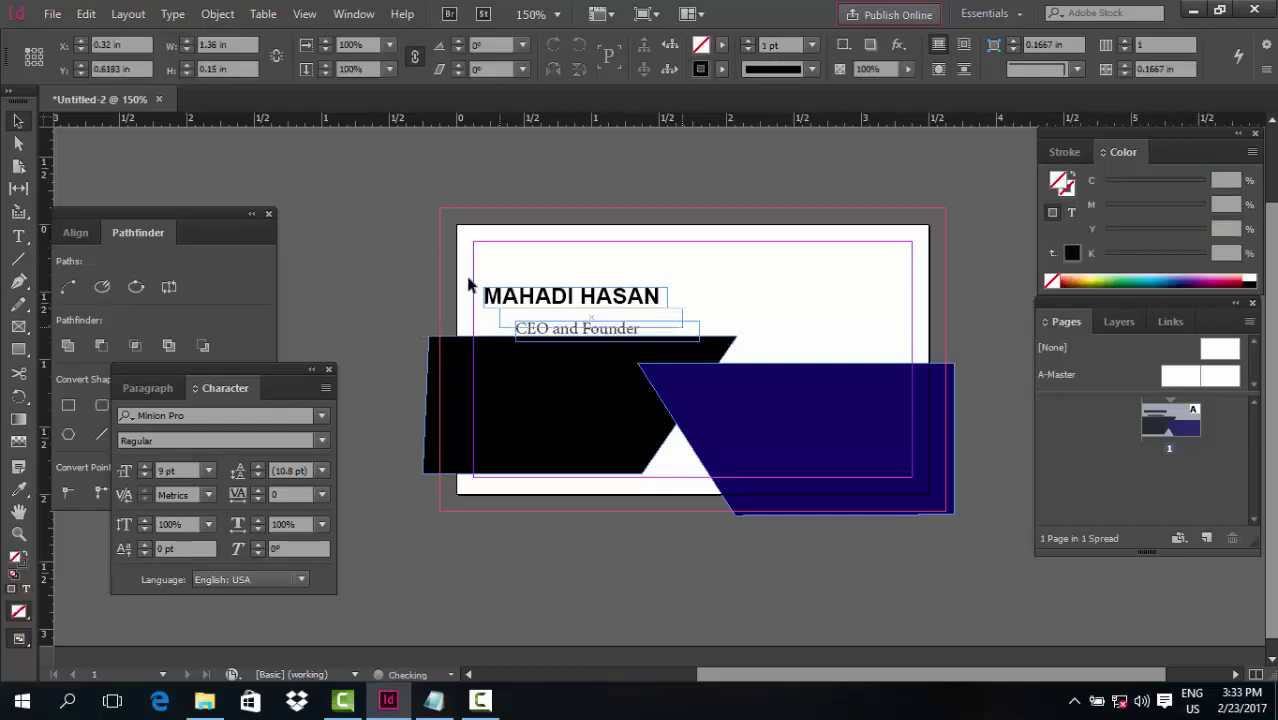
Align the 'CEO and Founder' text frame's left edge to the name frame's left edge
drag(462, 268, 541, 325)
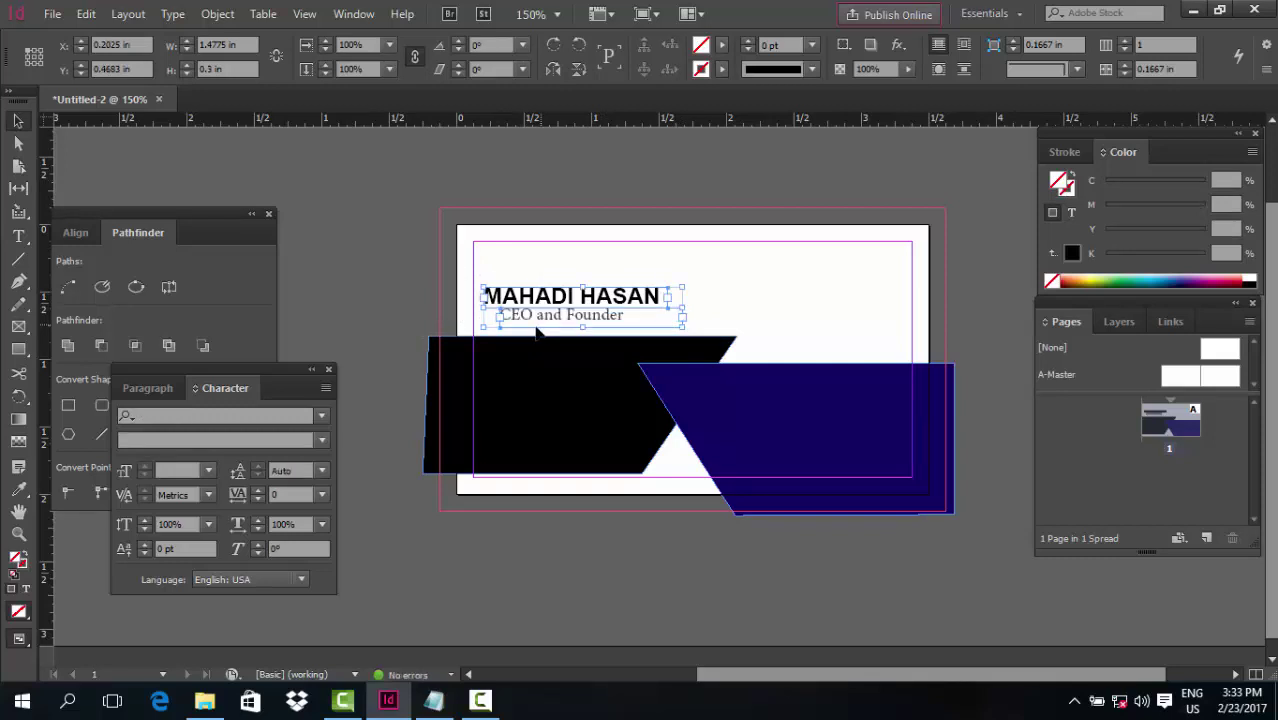
click(78, 233)
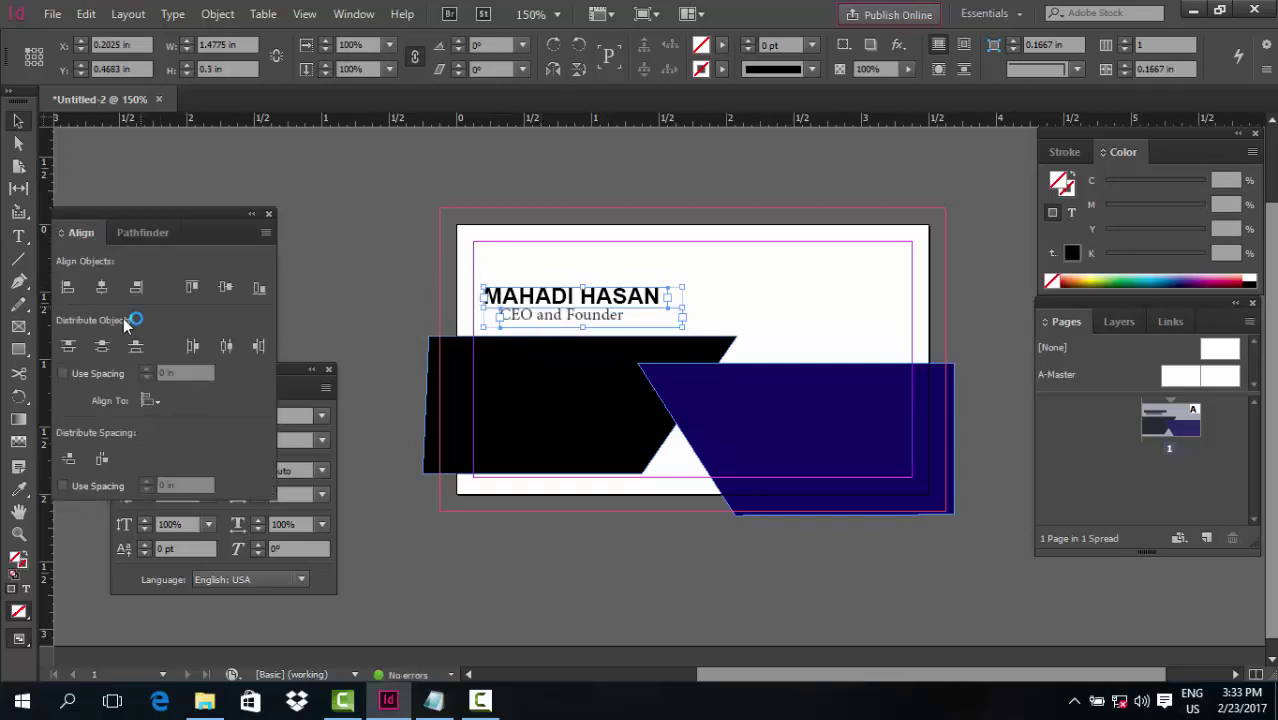
click(67, 287)
click(375, 268)
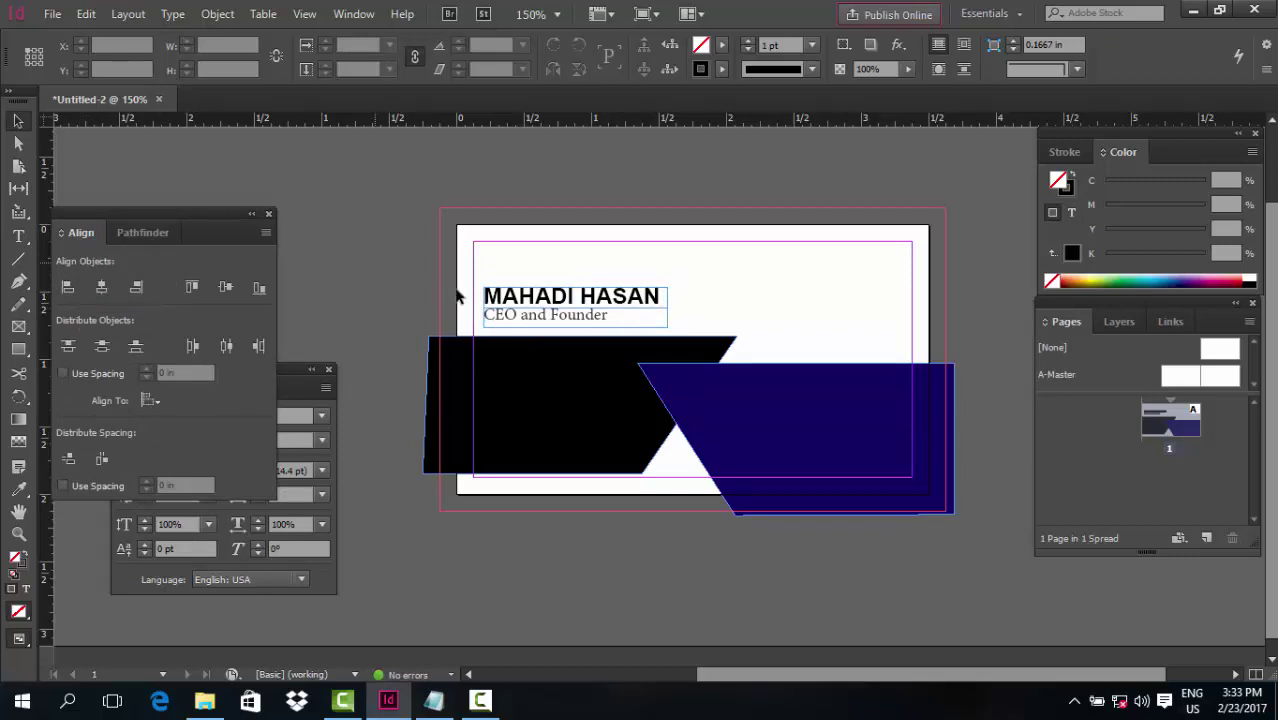
drag(458, 269, 503, 318)
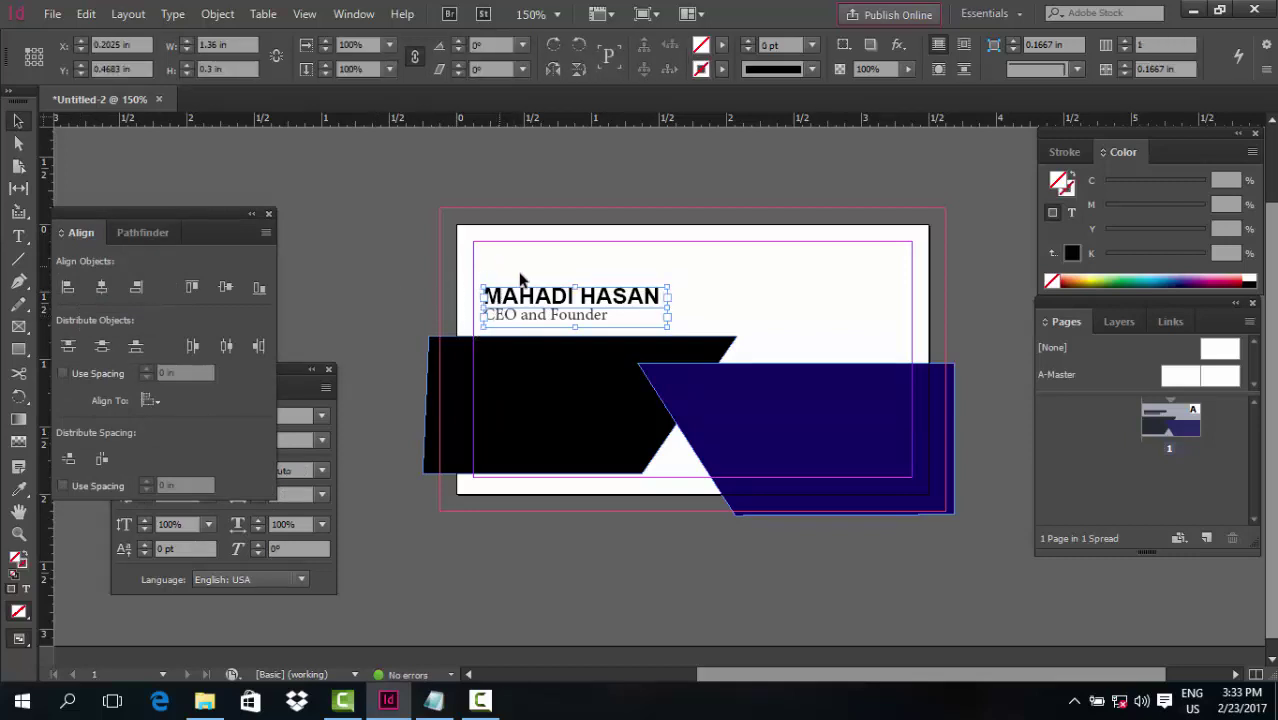
click(373, 311)
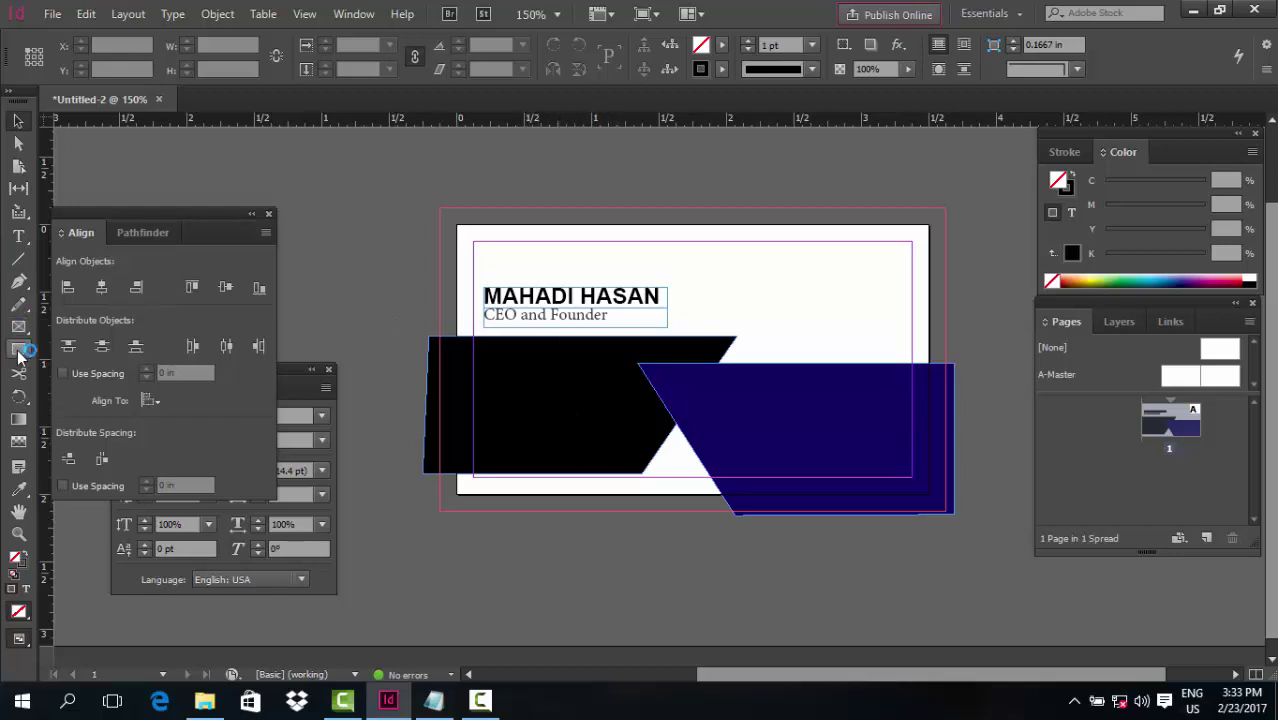
Briefly check the shape tool choices and the desktop, then return to the business card
drag(20, 350, 40, 352)
click(300, 241)
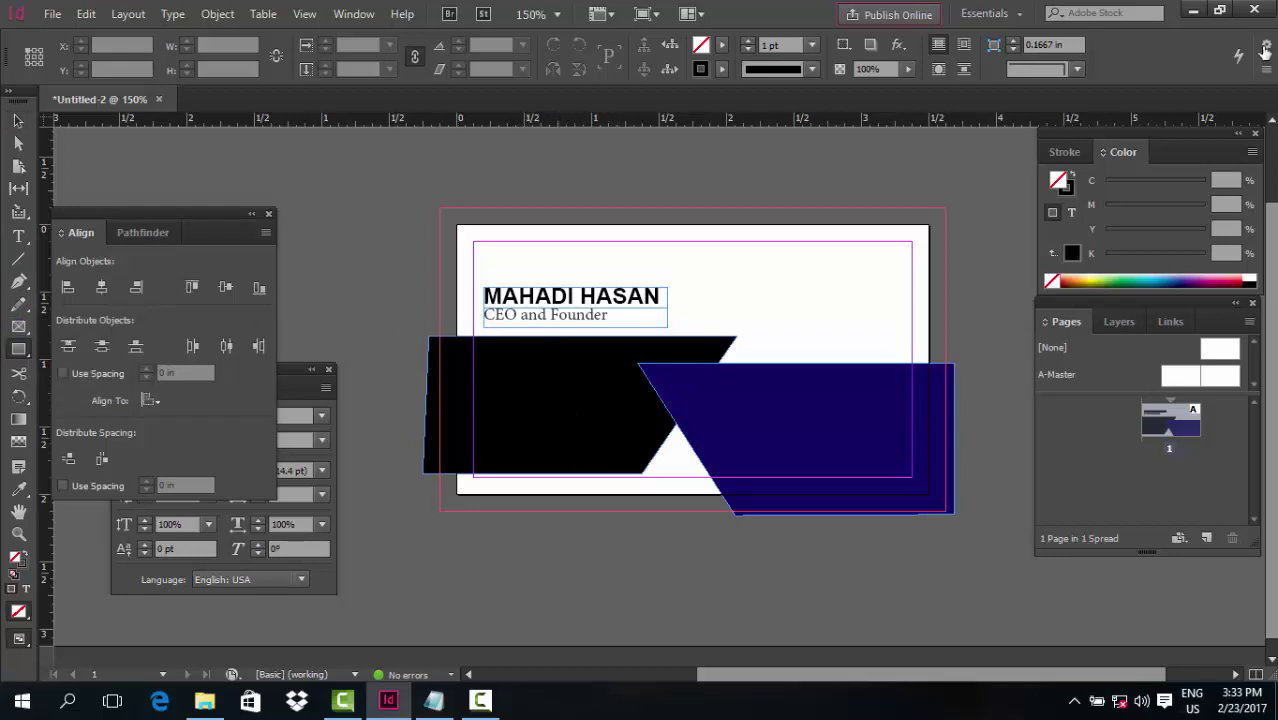
click(1196, 10)
click(860, 26)
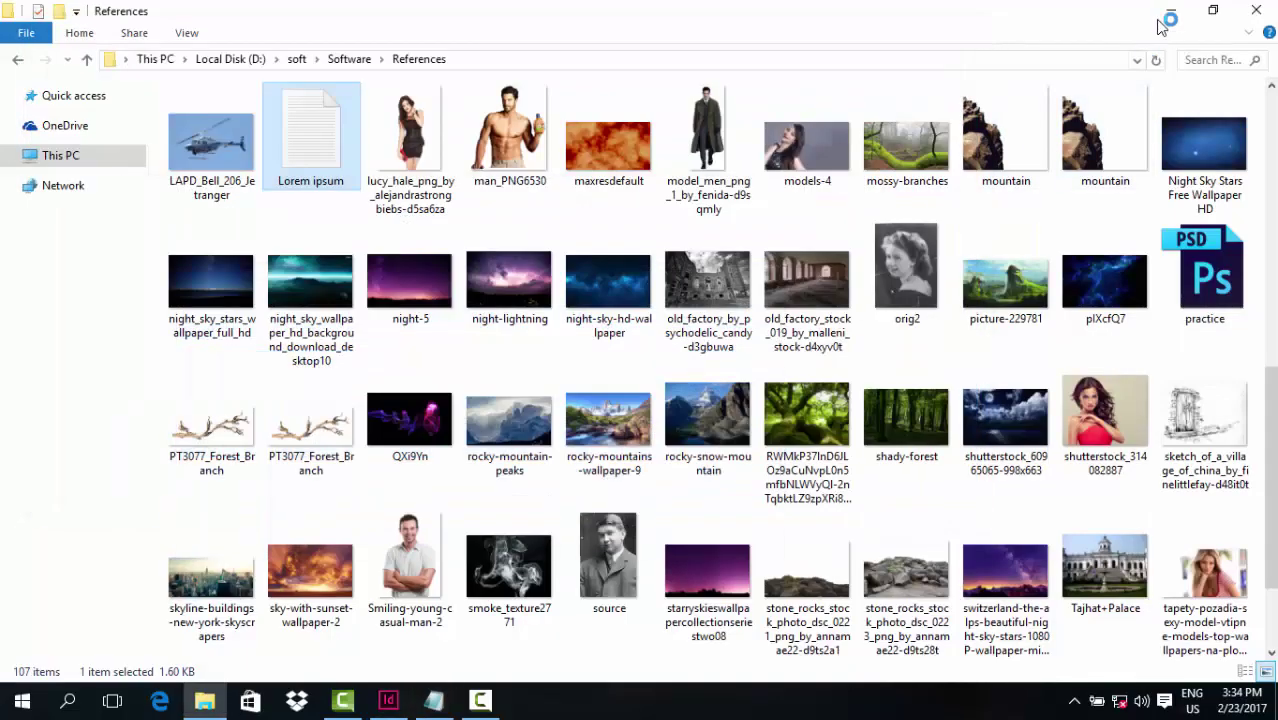
click(1171, 11)
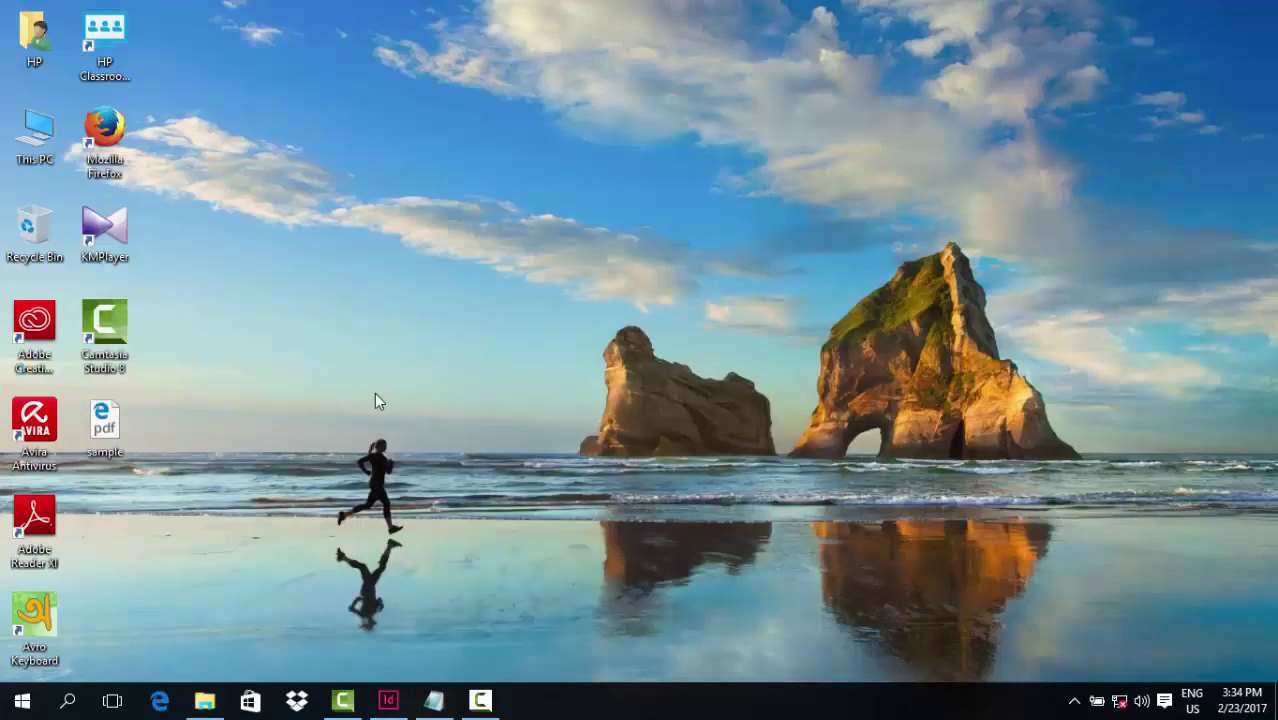
click(388, 700)
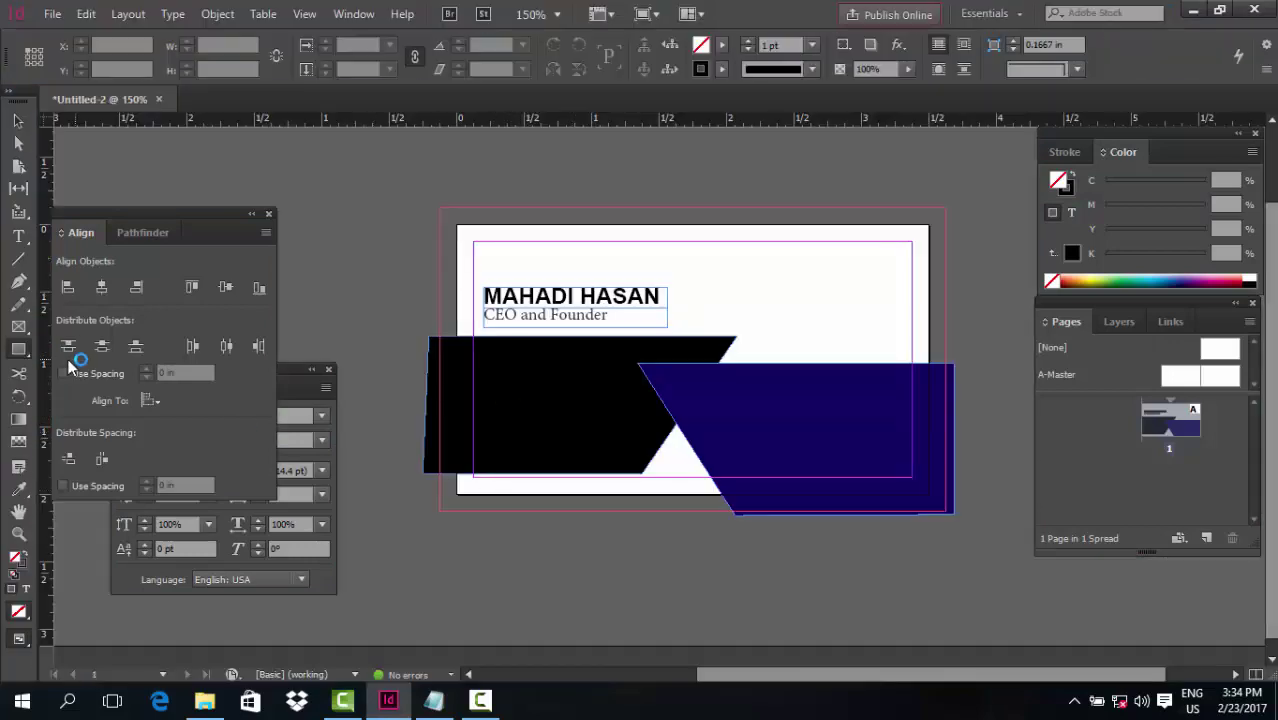
Draw a small circle on the black shape and fill it orange using RGB colour controls
click(18, 349)
click(78, 372)
drag(503, 368, 589, 453)
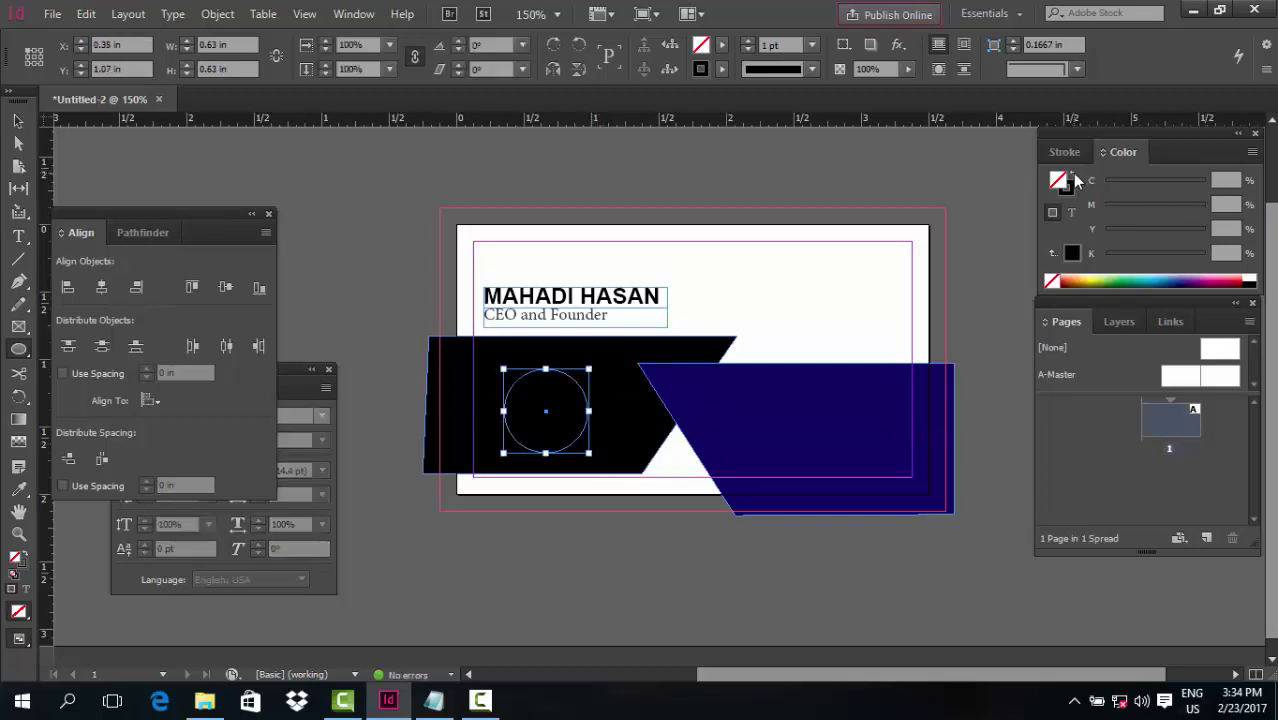
click(1072, 174)
click(1257, 155)
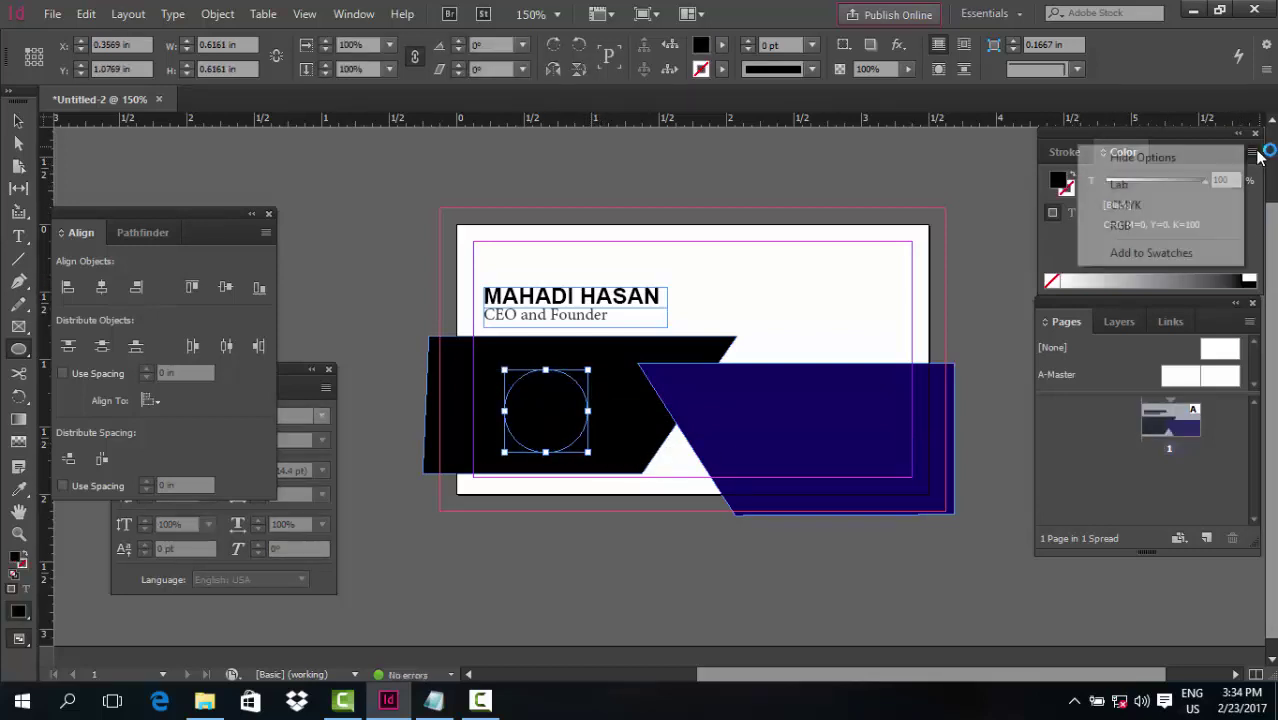
click(1128, 228)
click(1088, 276)
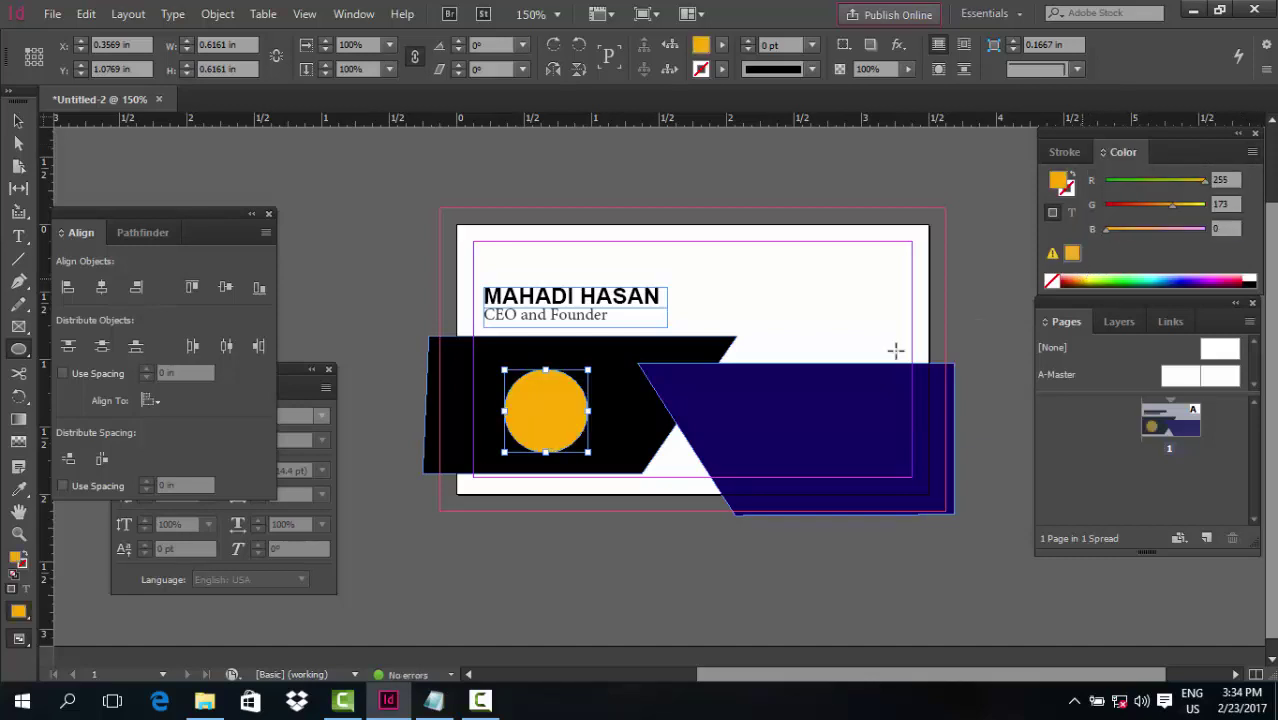
Recolour the circle navy by sampling the blue shape with the Eyedropper
drag(772, 418, 777, 422)
key(ctrl+z)
key(i)
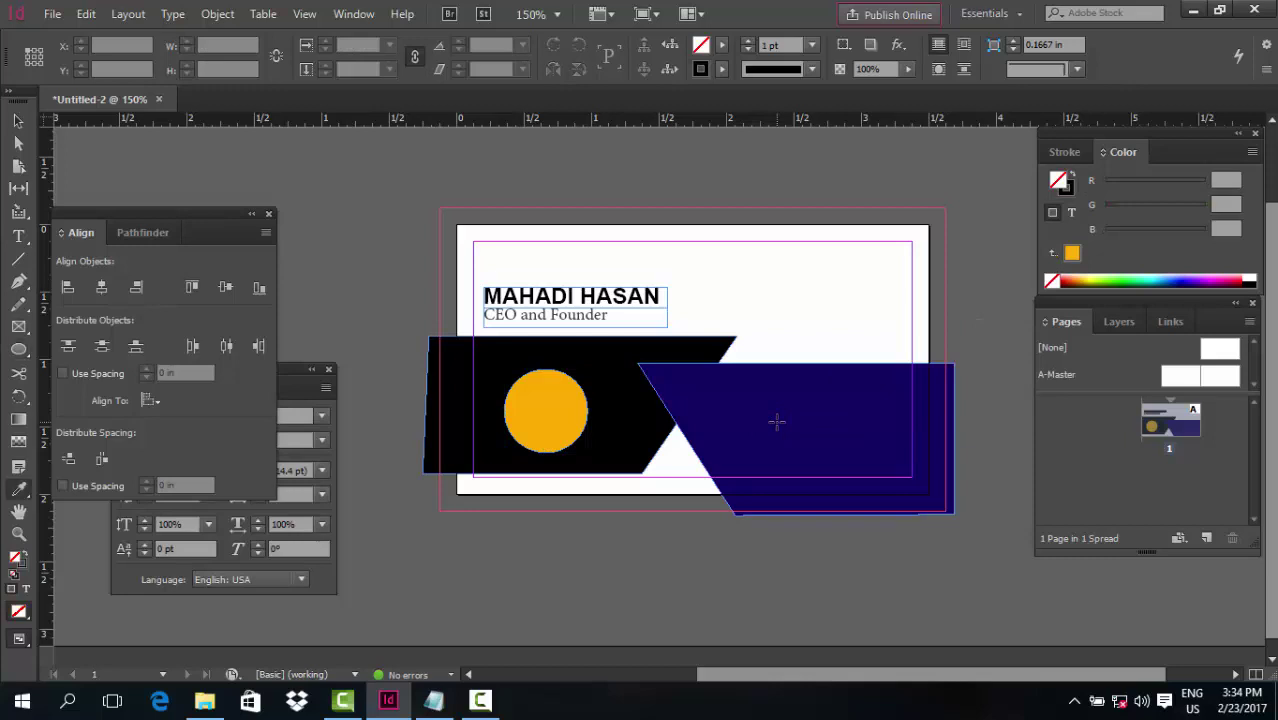
click(733, 425)
drag(18, 92, 24, 95)
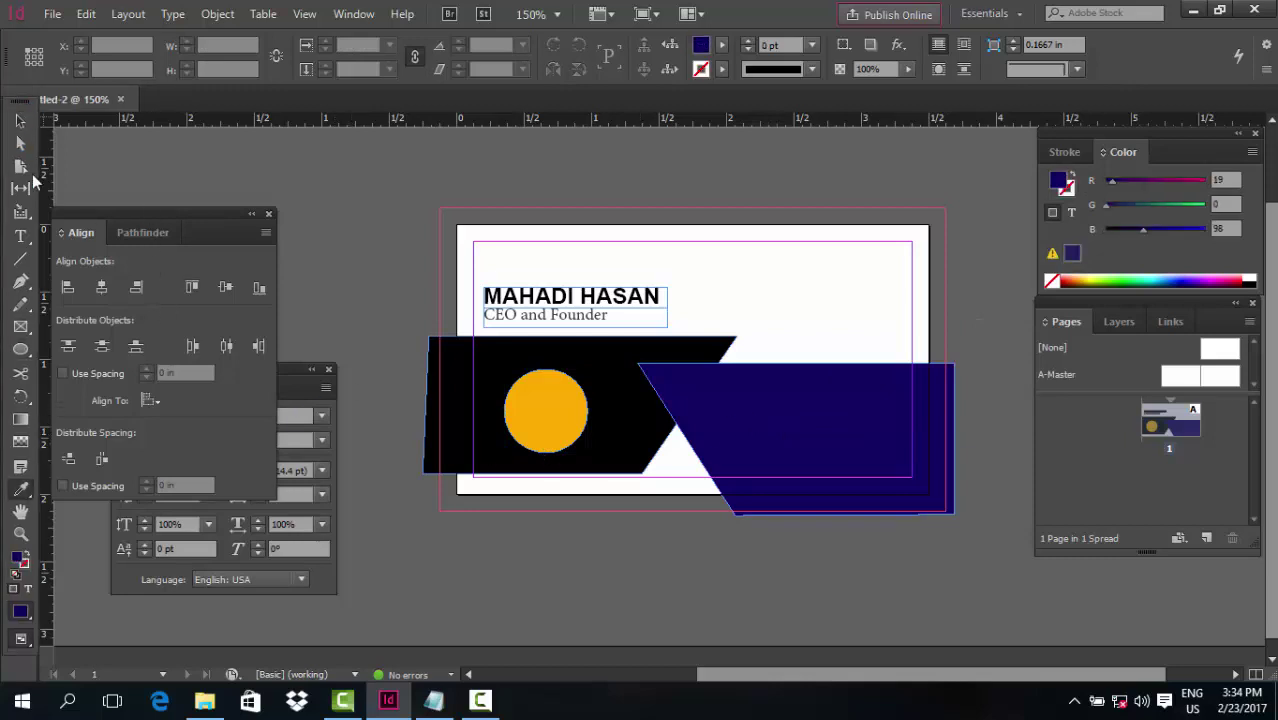
click(21, 121)
click(530, 430)
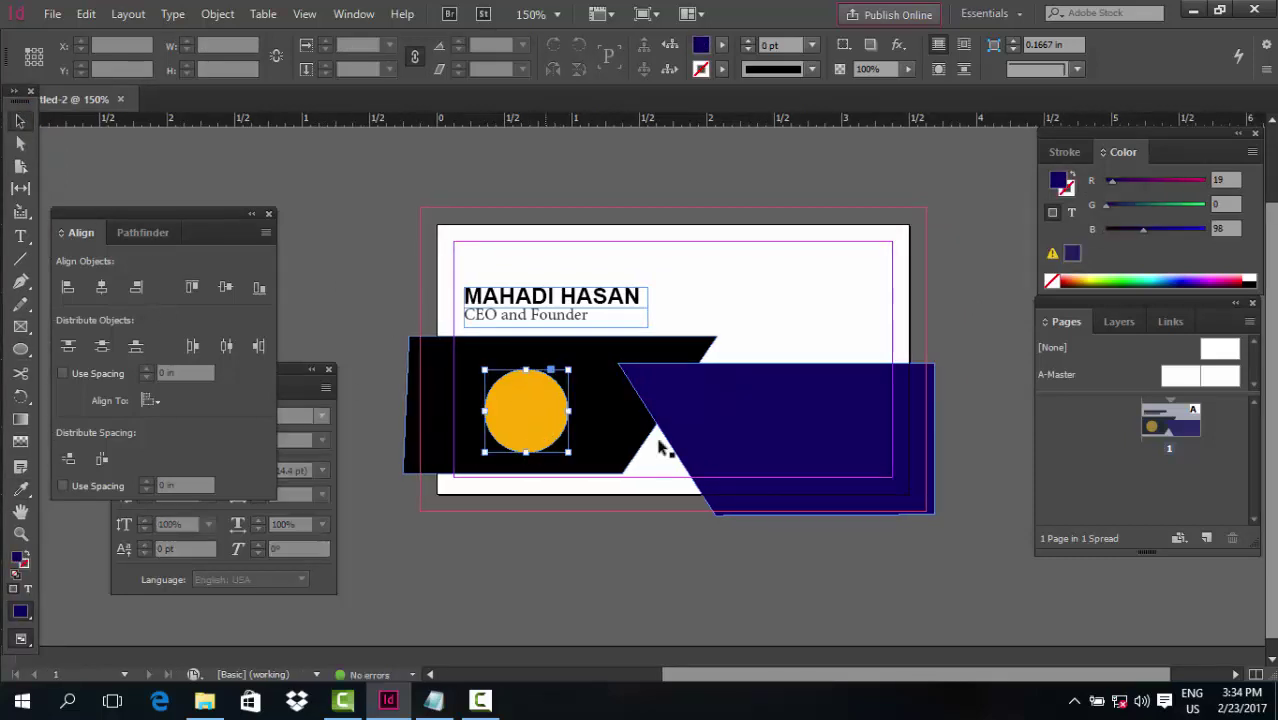
key(i)
click(748, 415)
Move the navy circle up to the card's upper-right corner
click(21, 121)
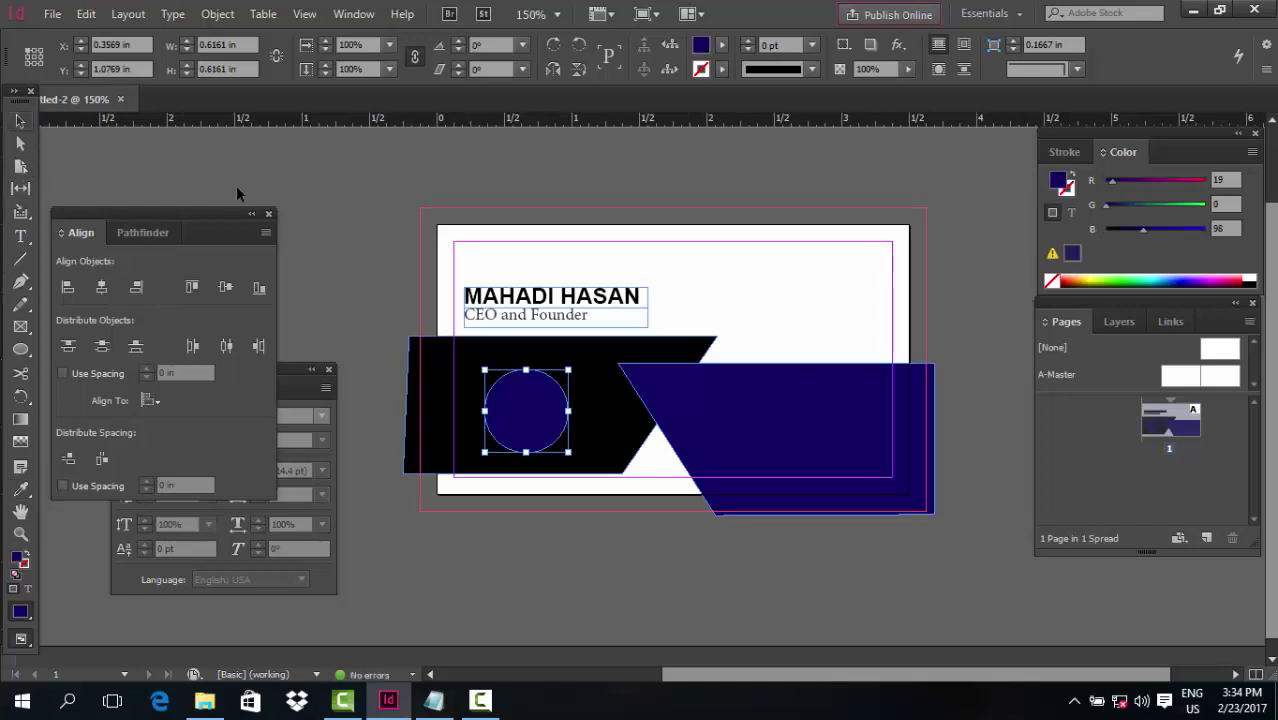
drag(515, 414, 527, 409)
click(326, 349)
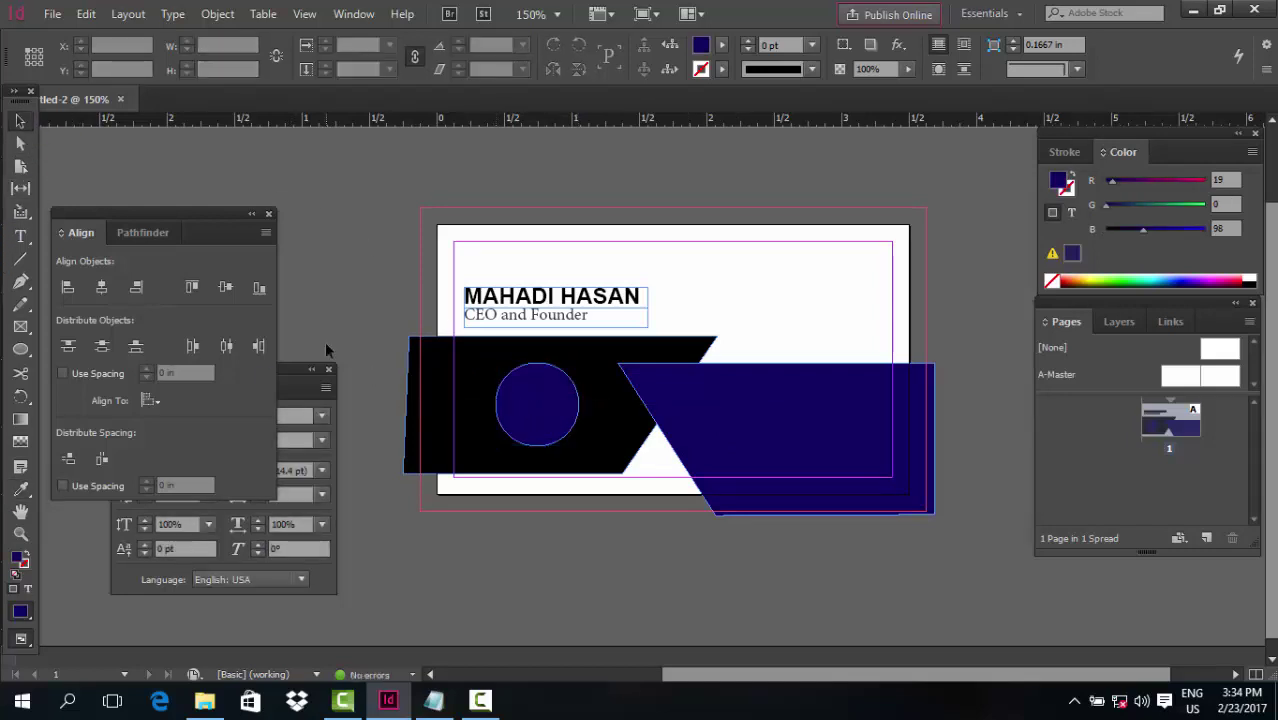
drag(548, 414, 827, 309)
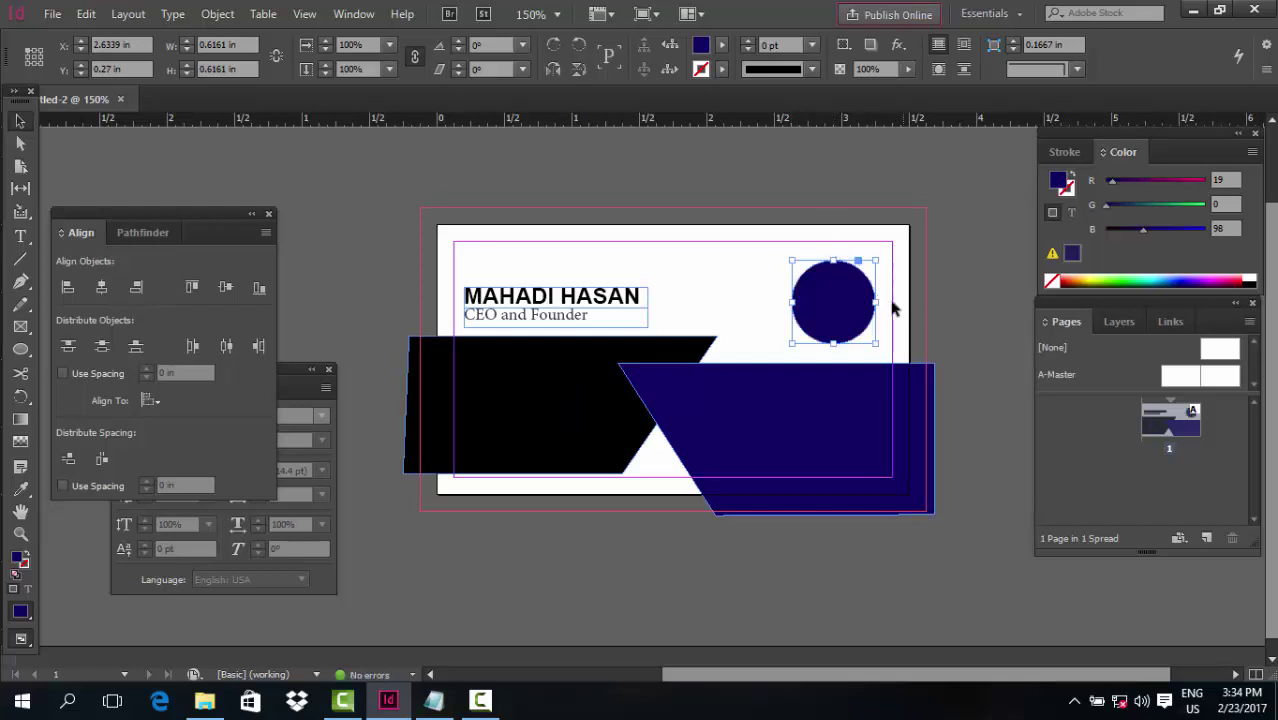
click(765, 188)
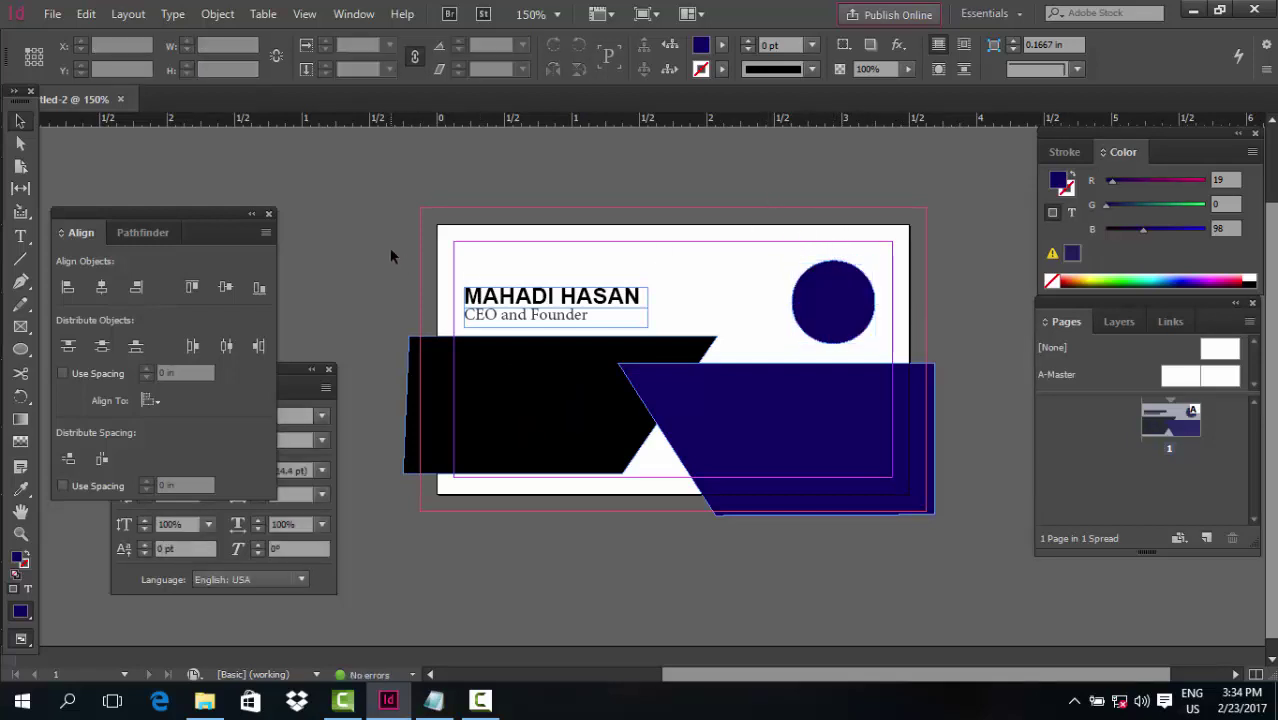
scroll(429, 289, down, 1)
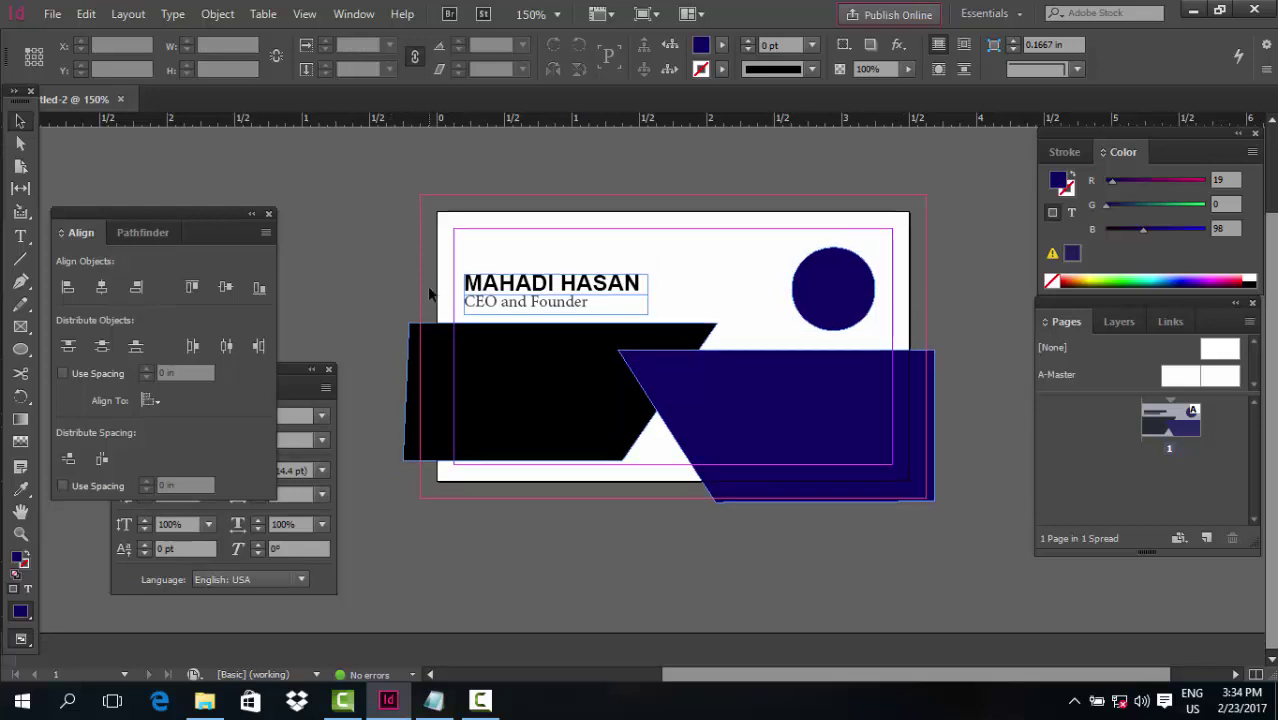
Export as Adobe PDF (Print) under a new file name, saving it to the Desktop
click(49, 13)
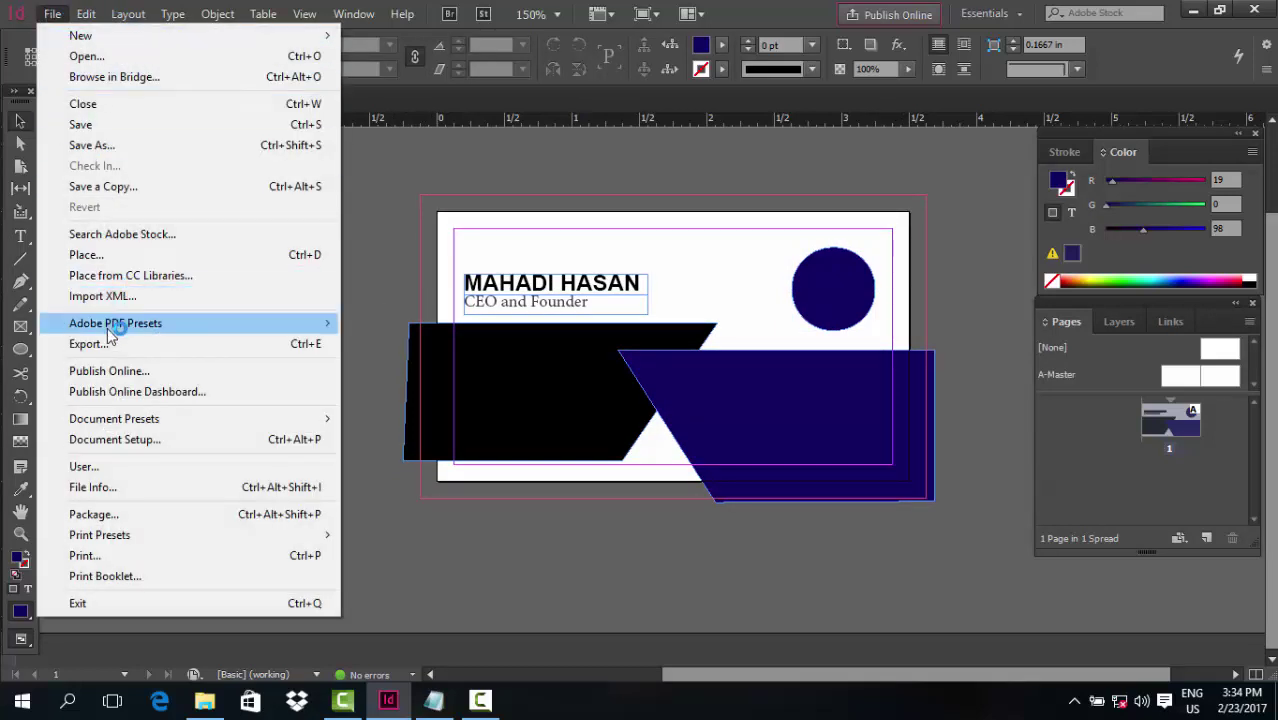
click(108, 344)
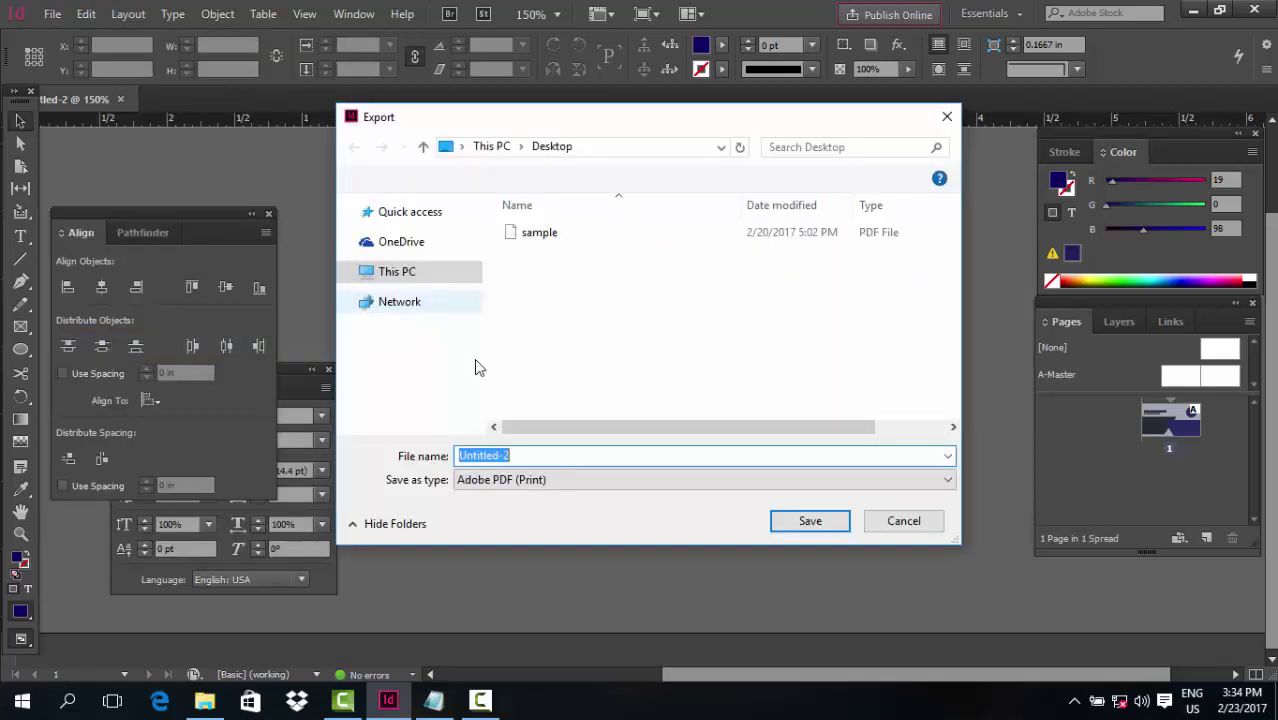
click(556, 482)
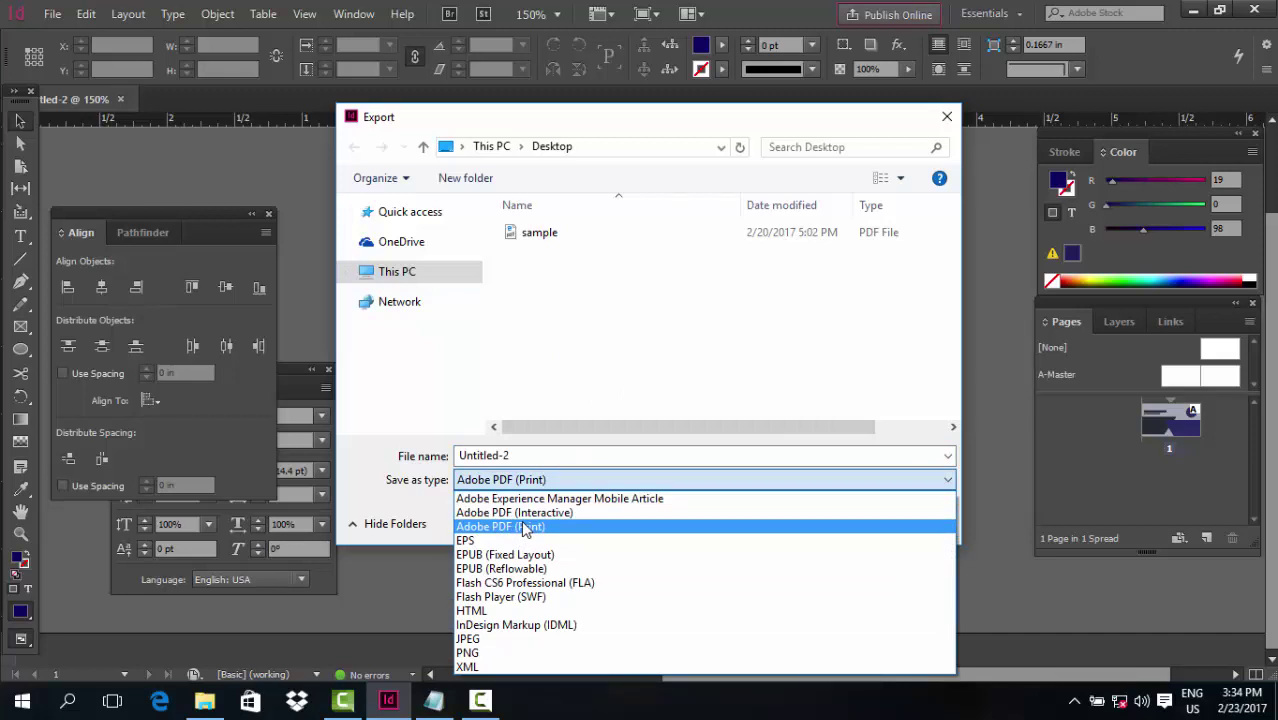
click(522, 526)
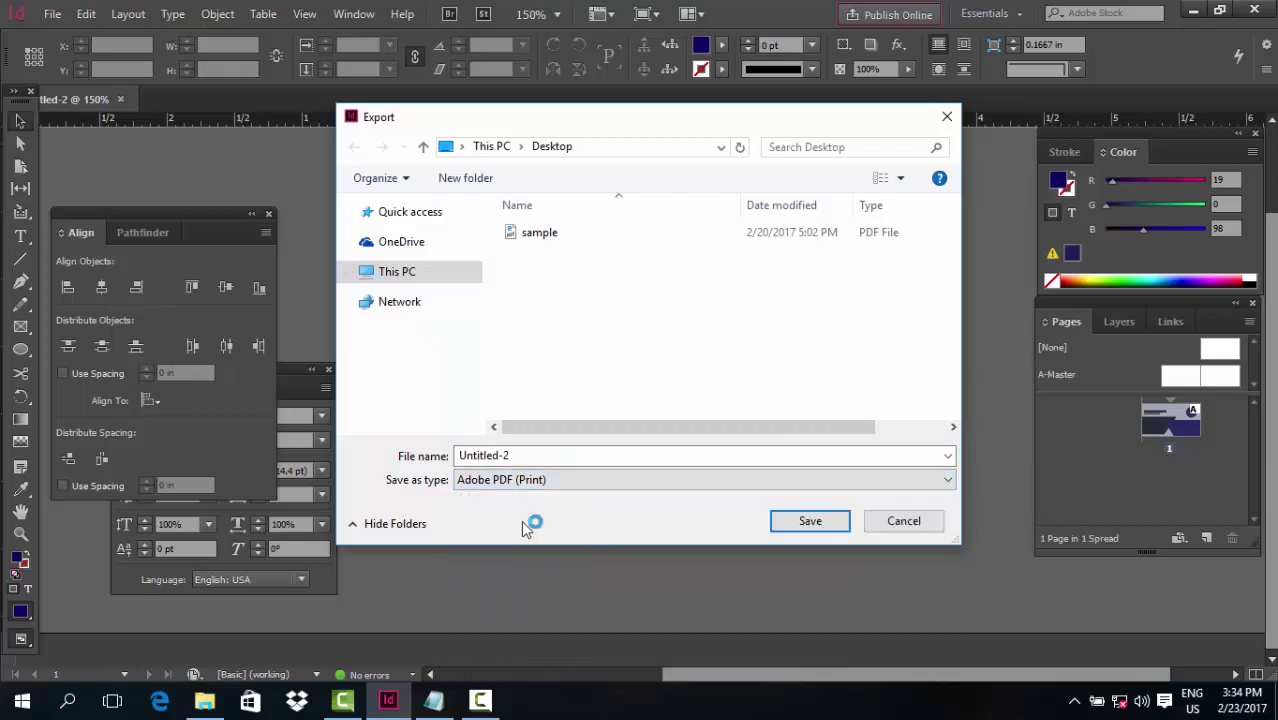
double_click(519, 455)
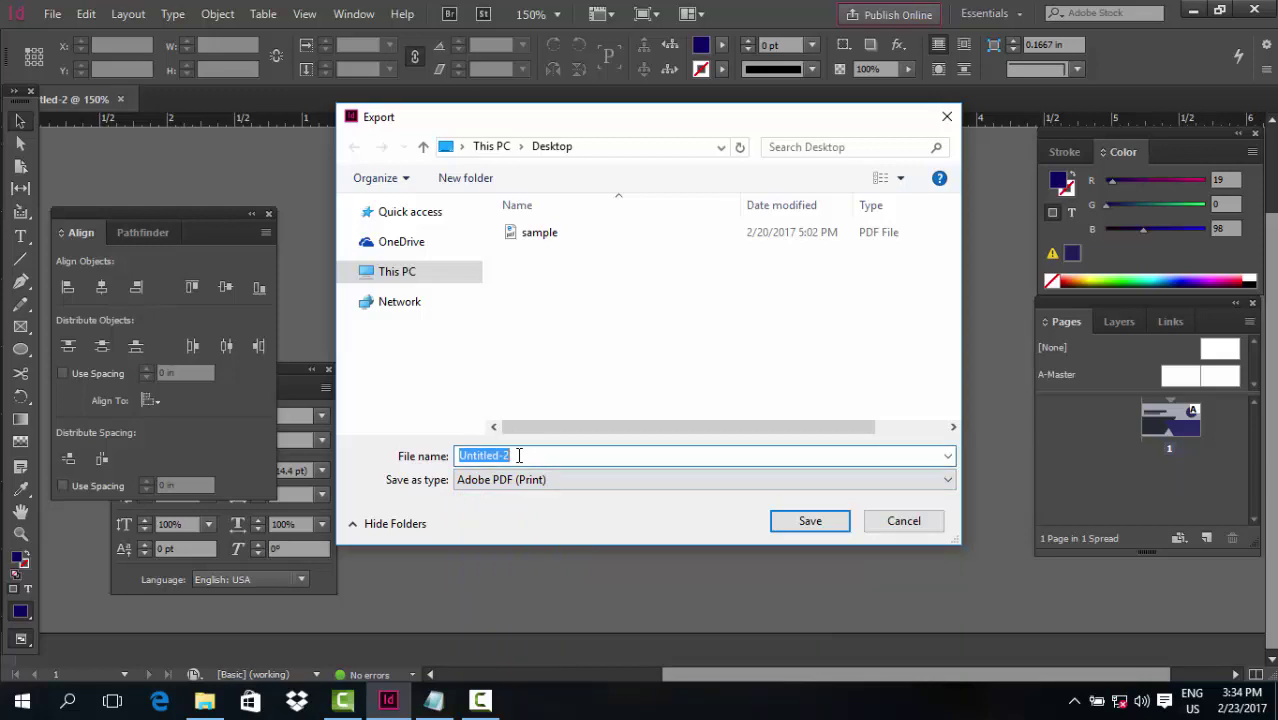
text(Mahadi Business Card)
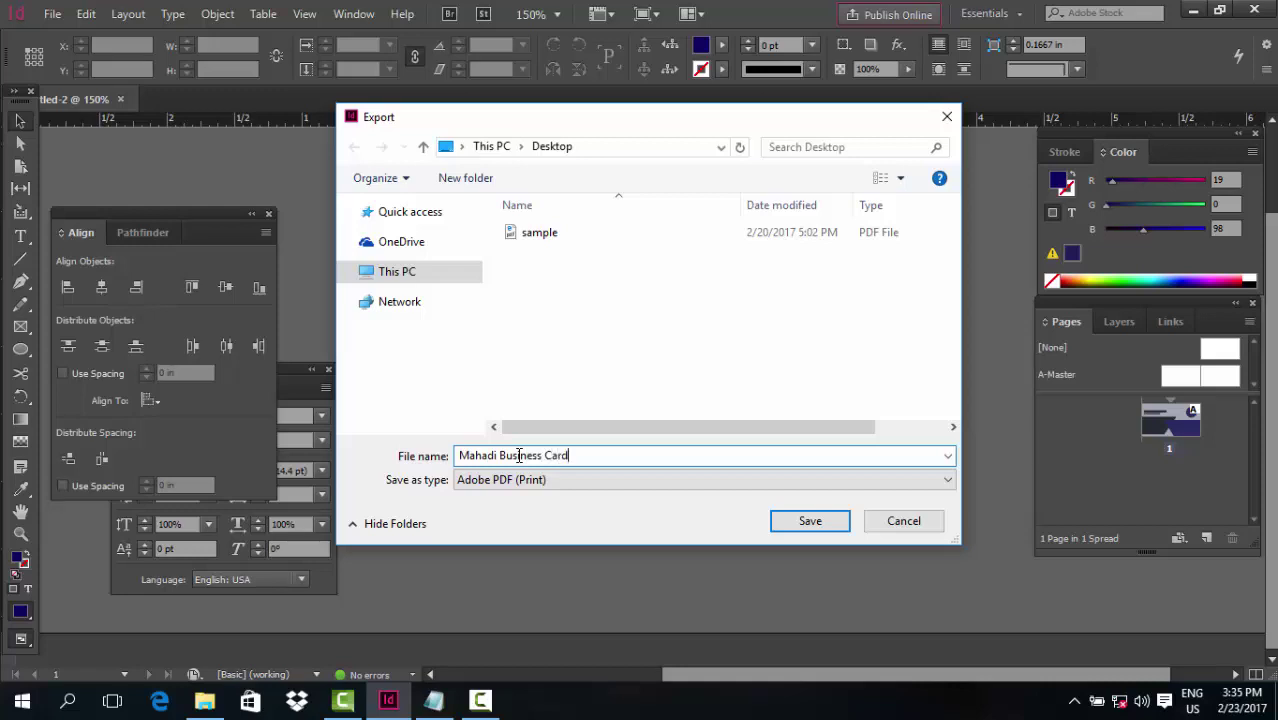
click(414, 276)
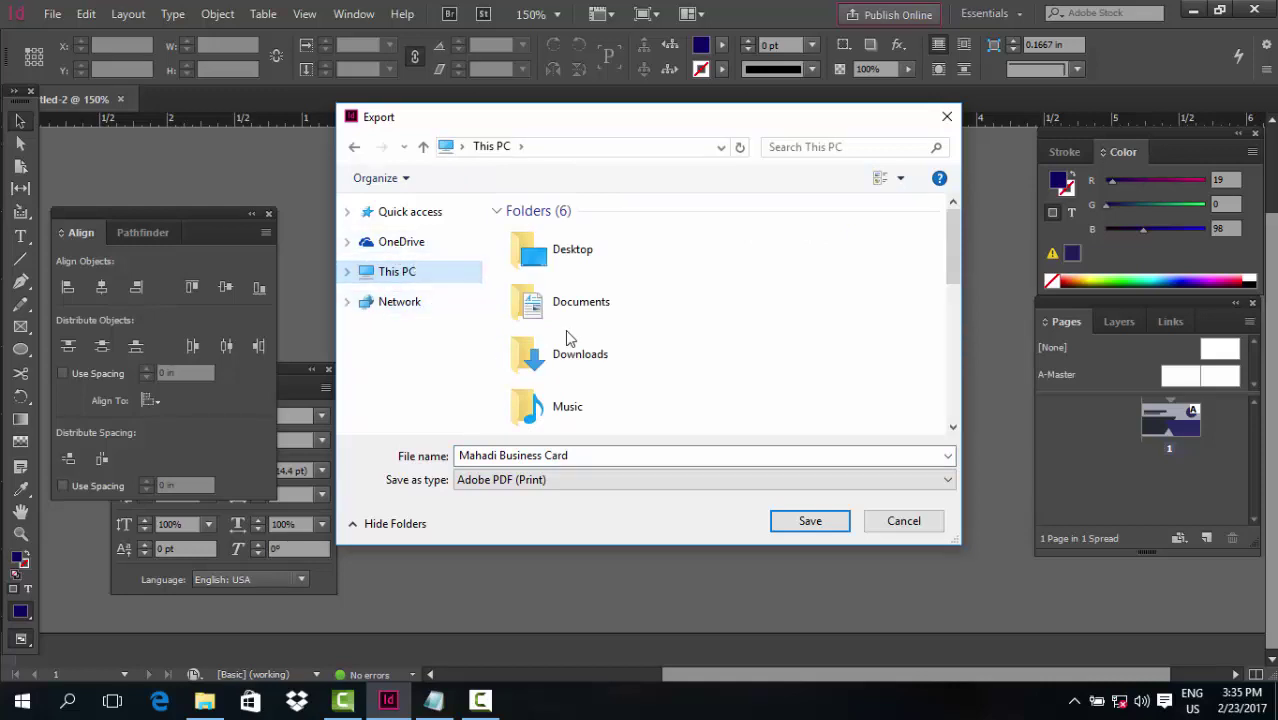
click(572, 268)
double_click(572, 266)
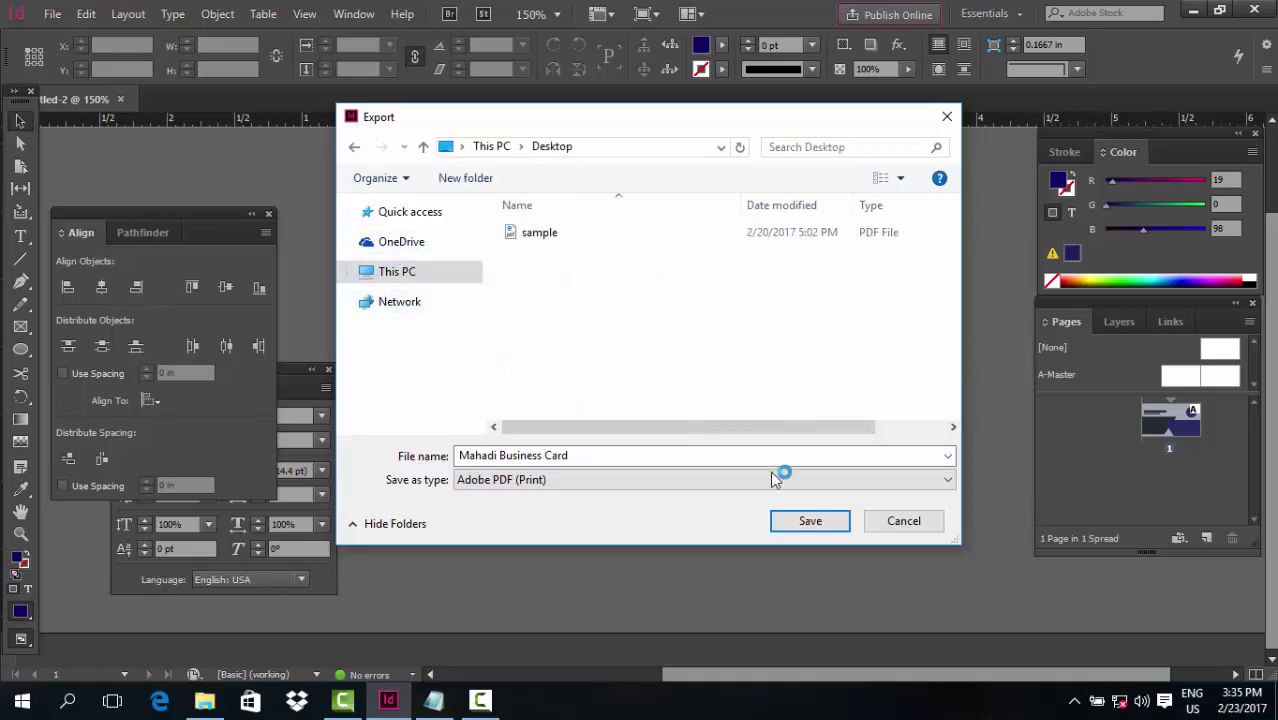
click(803, 522)
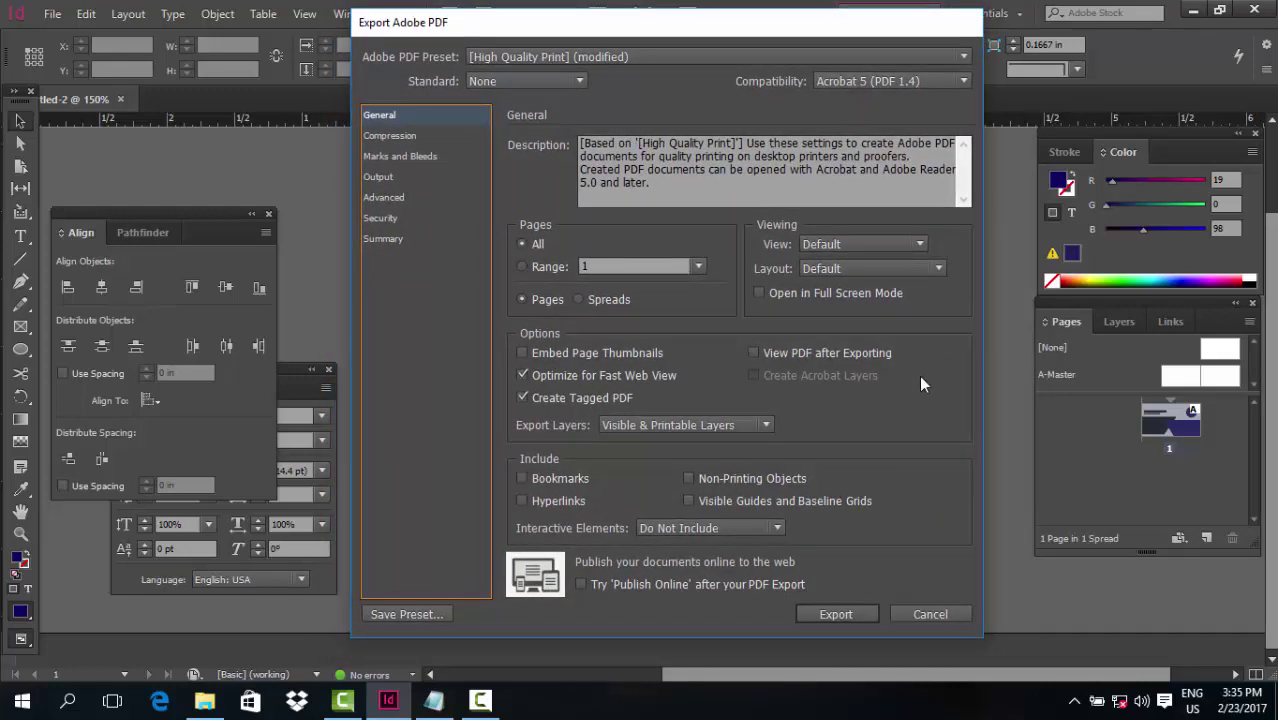
Keep High Quality Print, enable all printer's marks and document bleed settings, then export
click(645, 58)
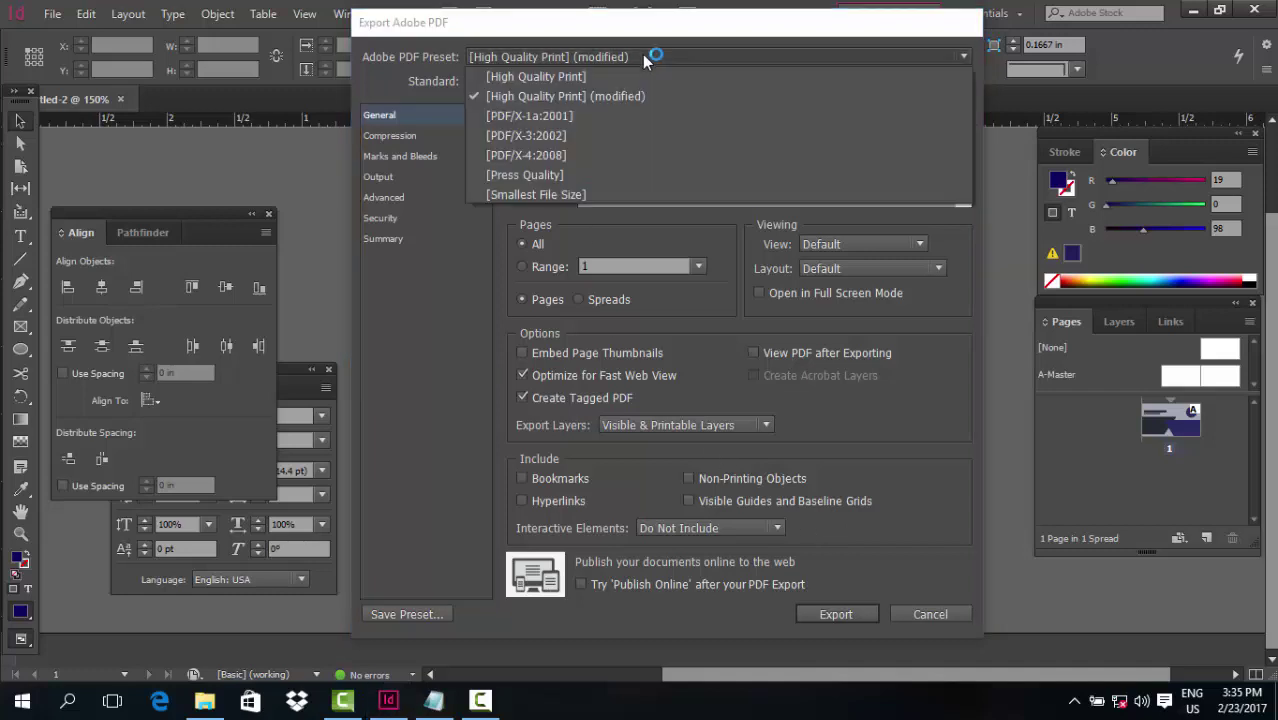
click(580, 98)
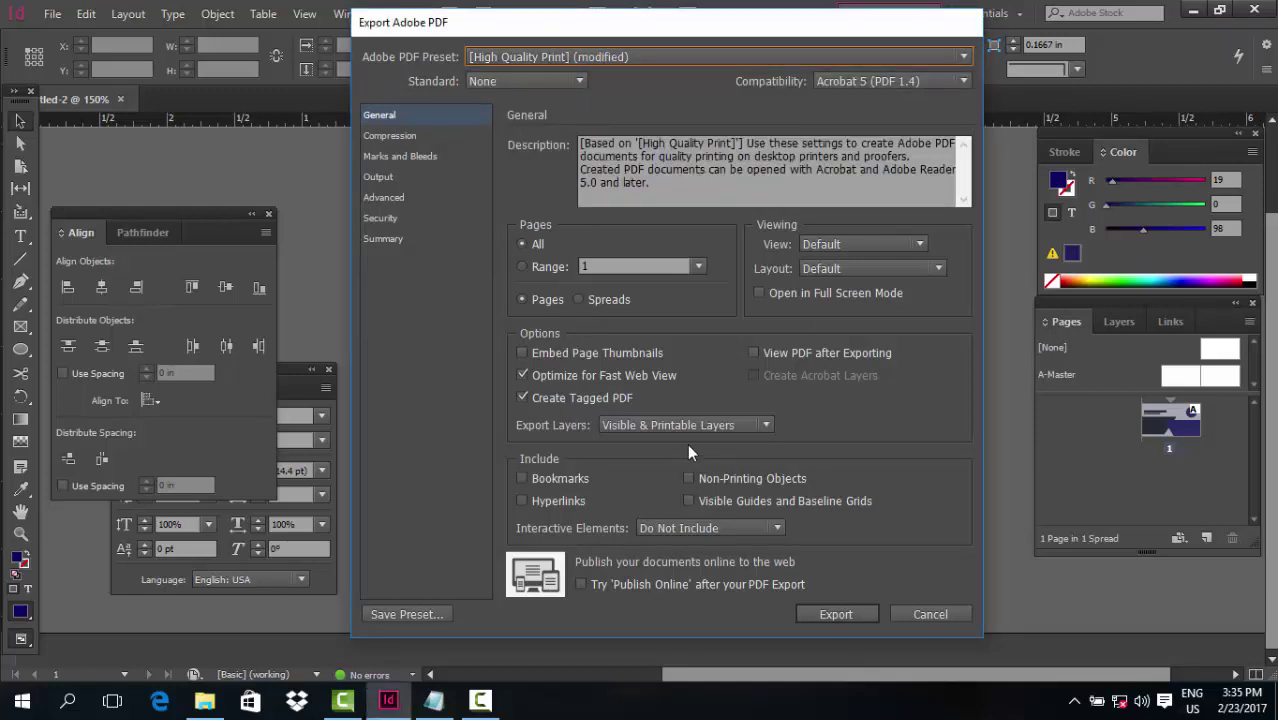
click(407, 157)
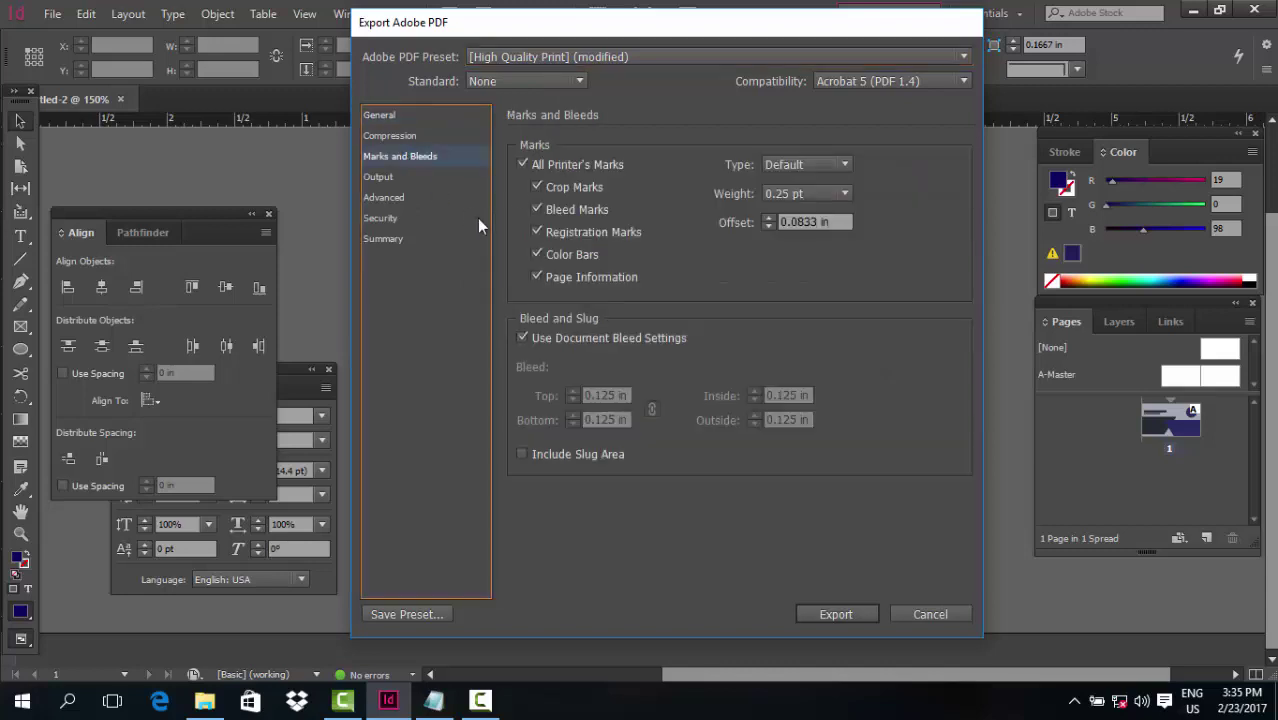
click(520, 165)
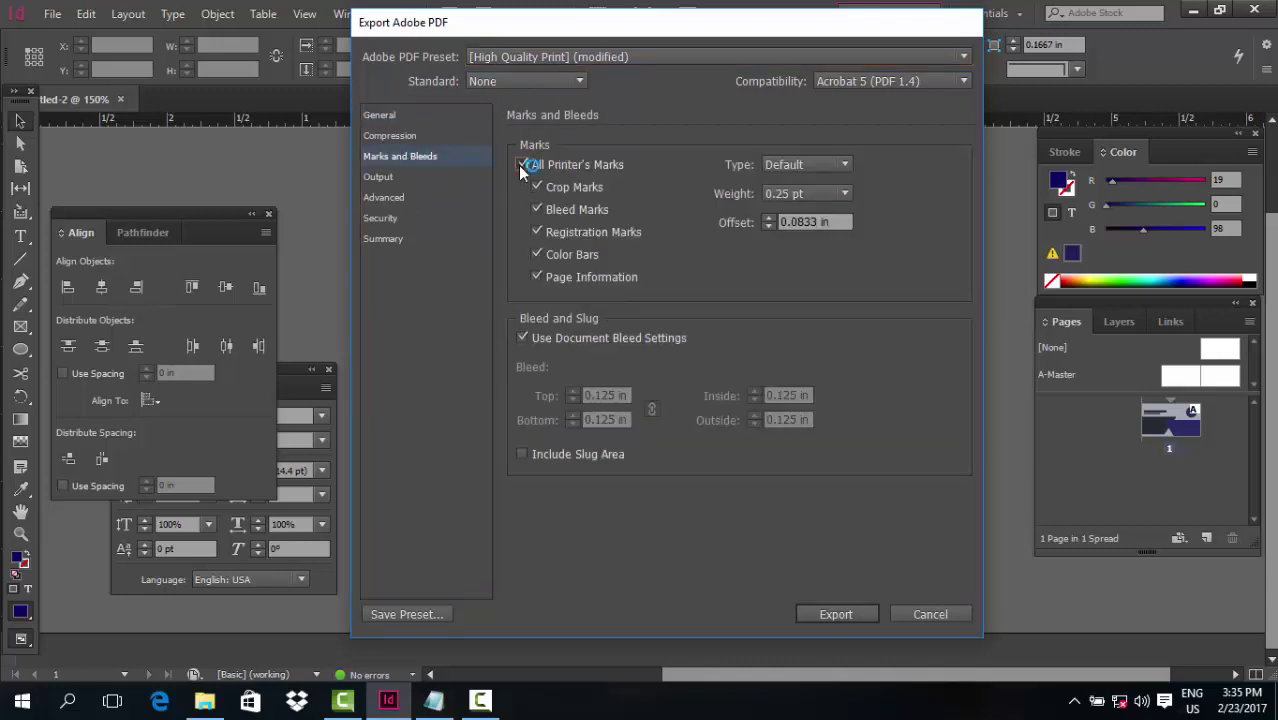
click(521, 338)
click(818, 613)
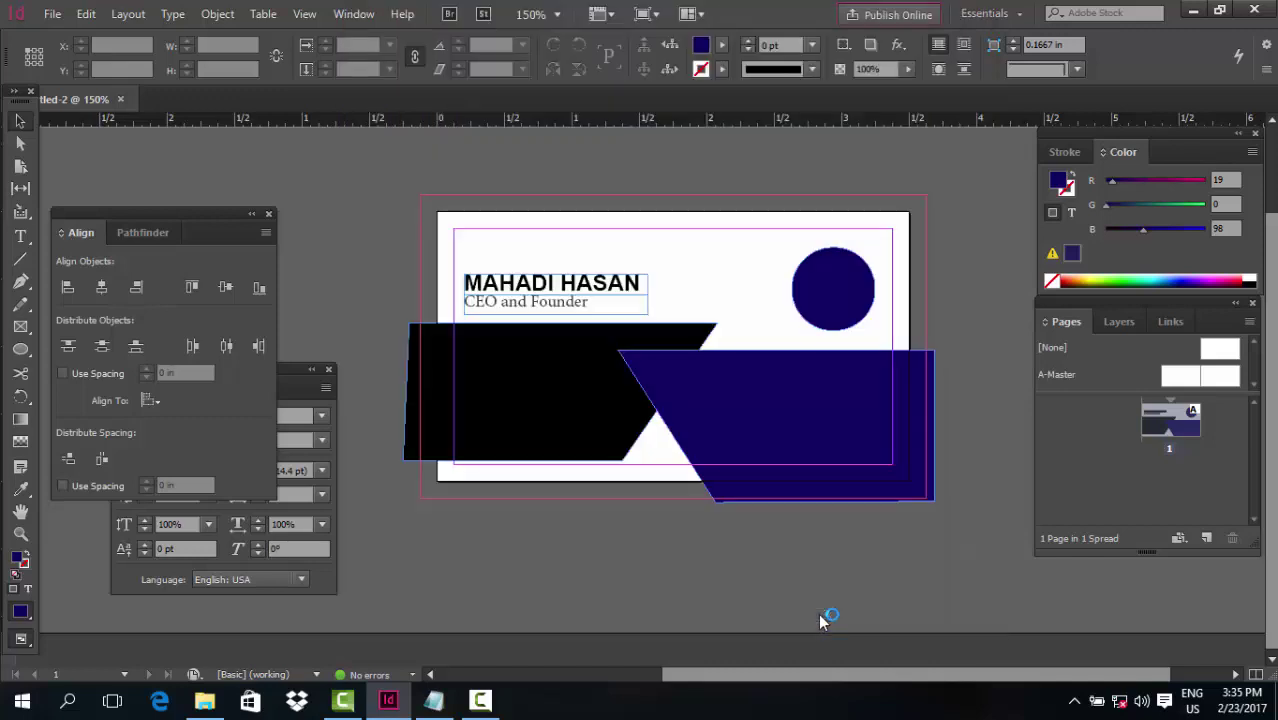
click(1193, 9)
right_click(693, 188)
click(766, 276)
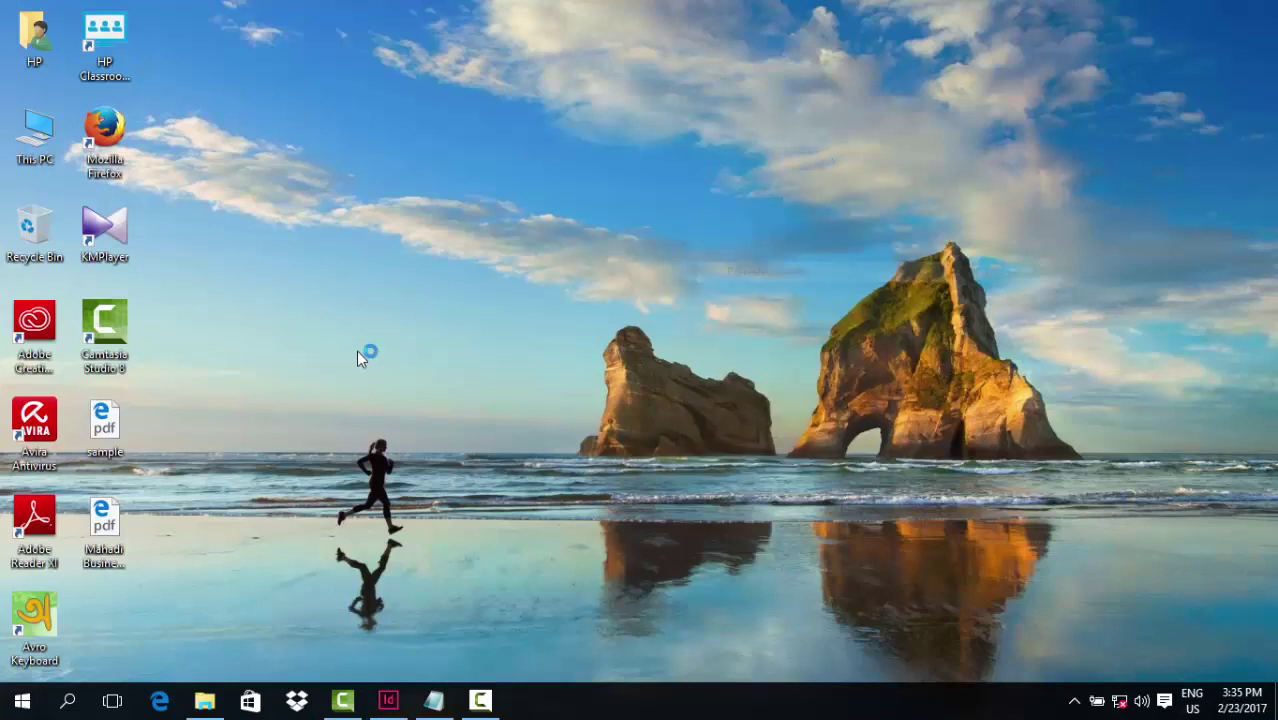
double_click(113, 535)
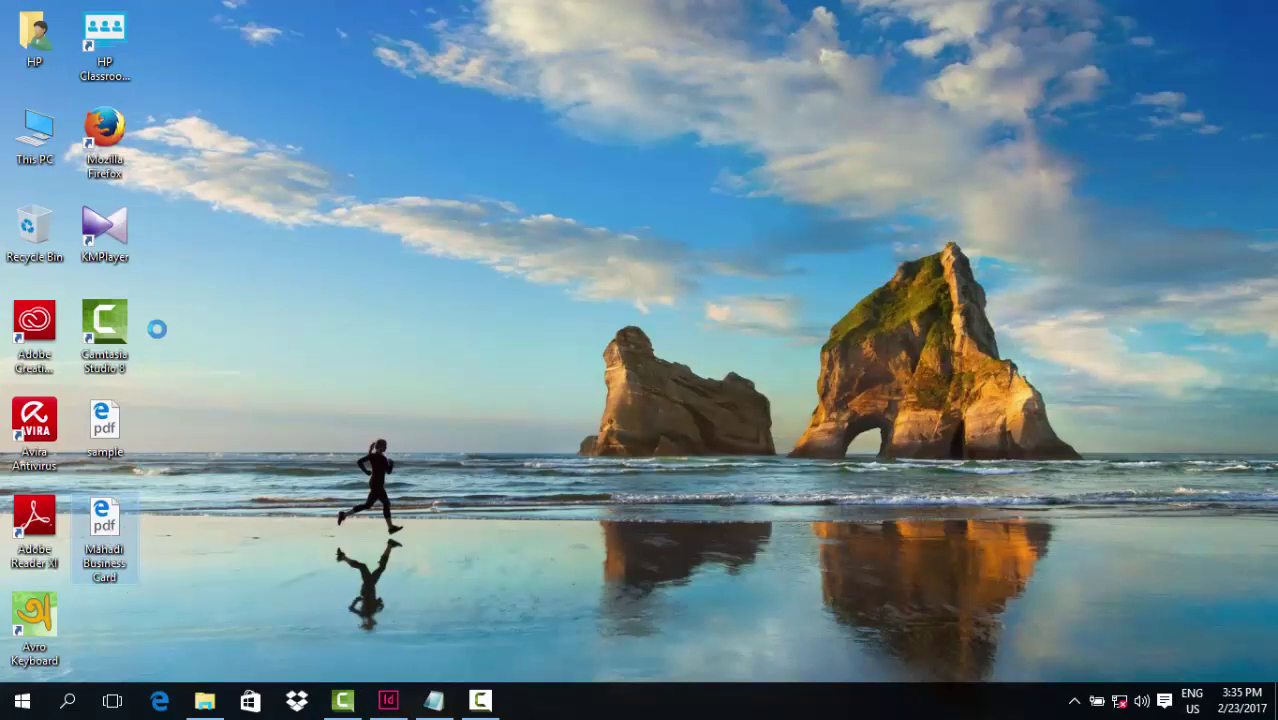
right_click(110, 527)
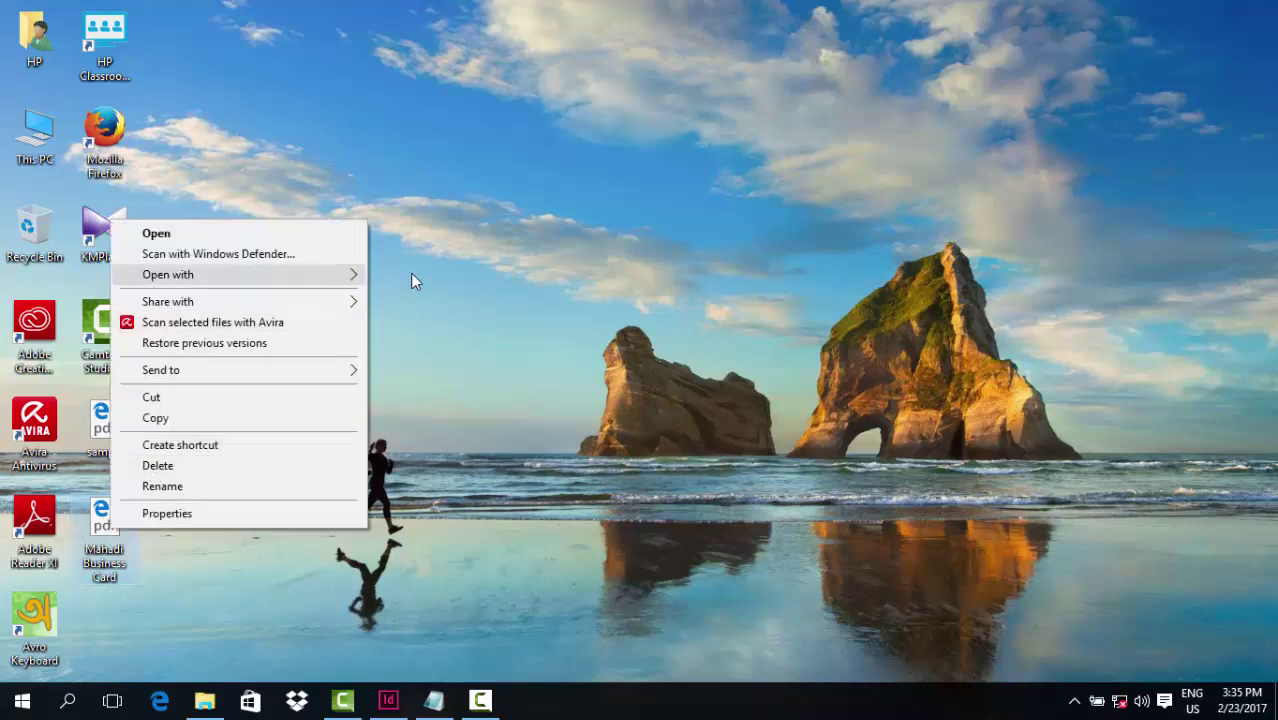
mouse_move(410, 273)
click(428, 298)
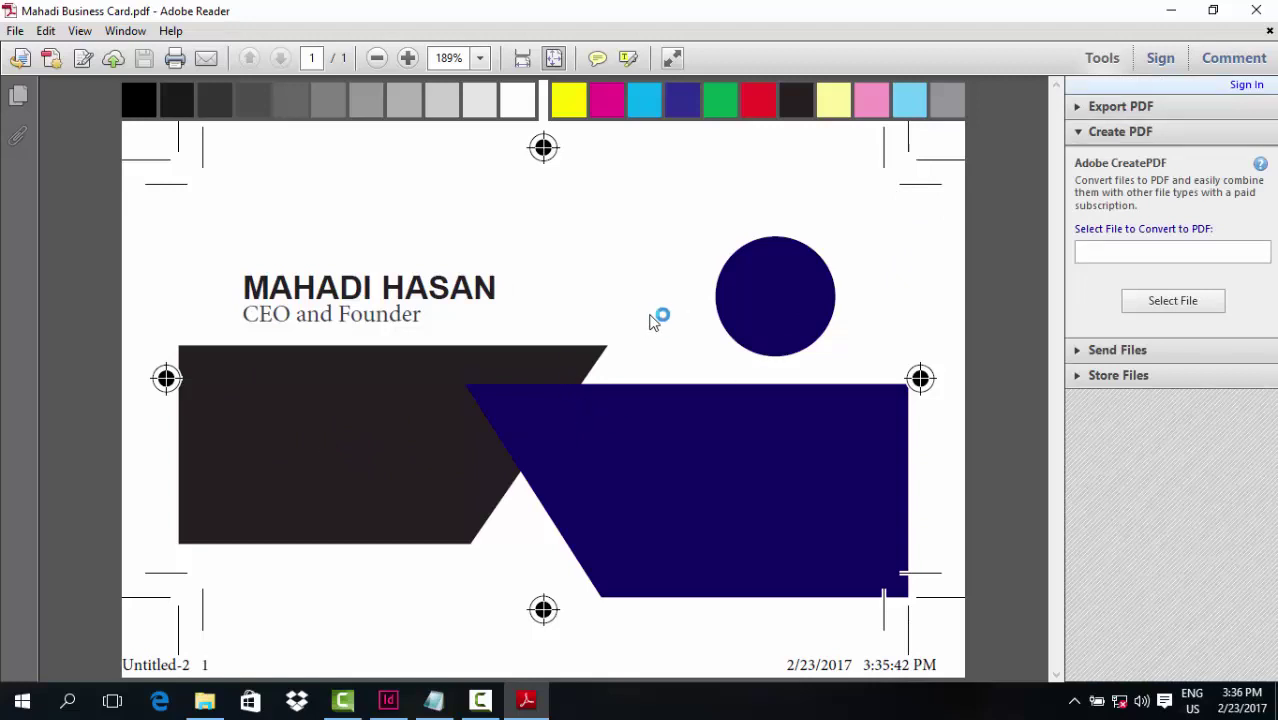
click(1256, 10)
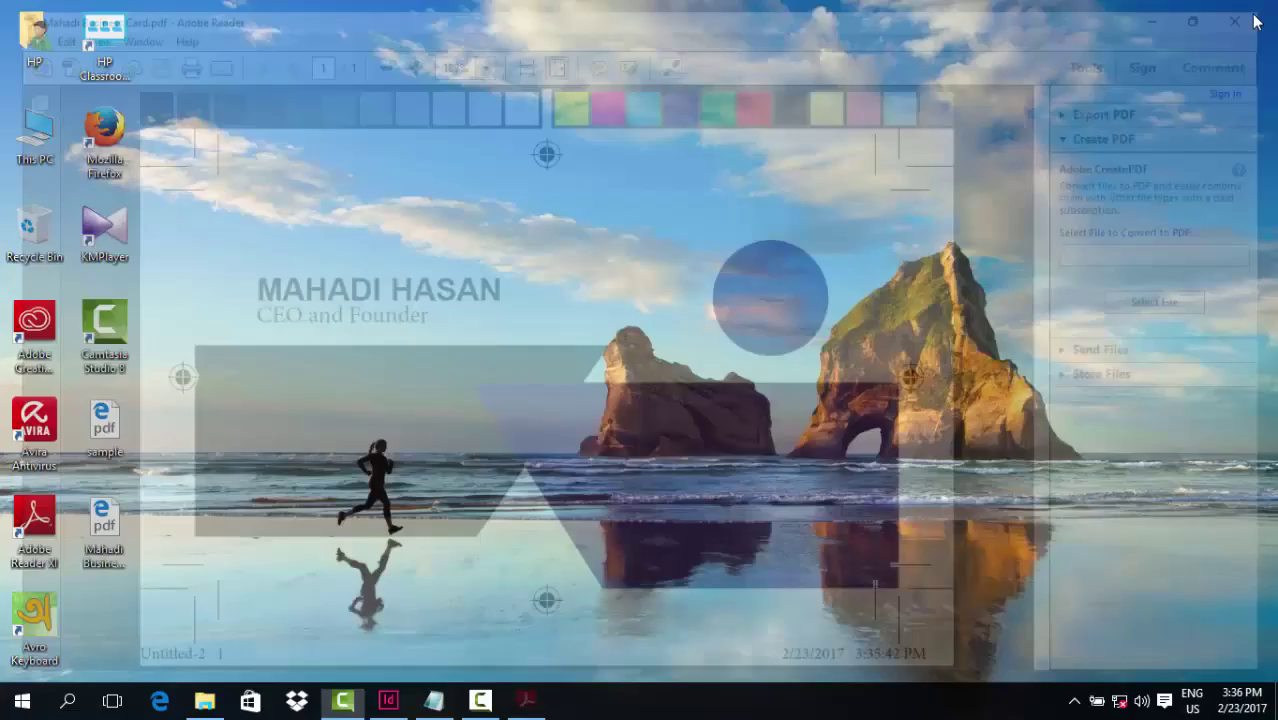
click(469, 706)
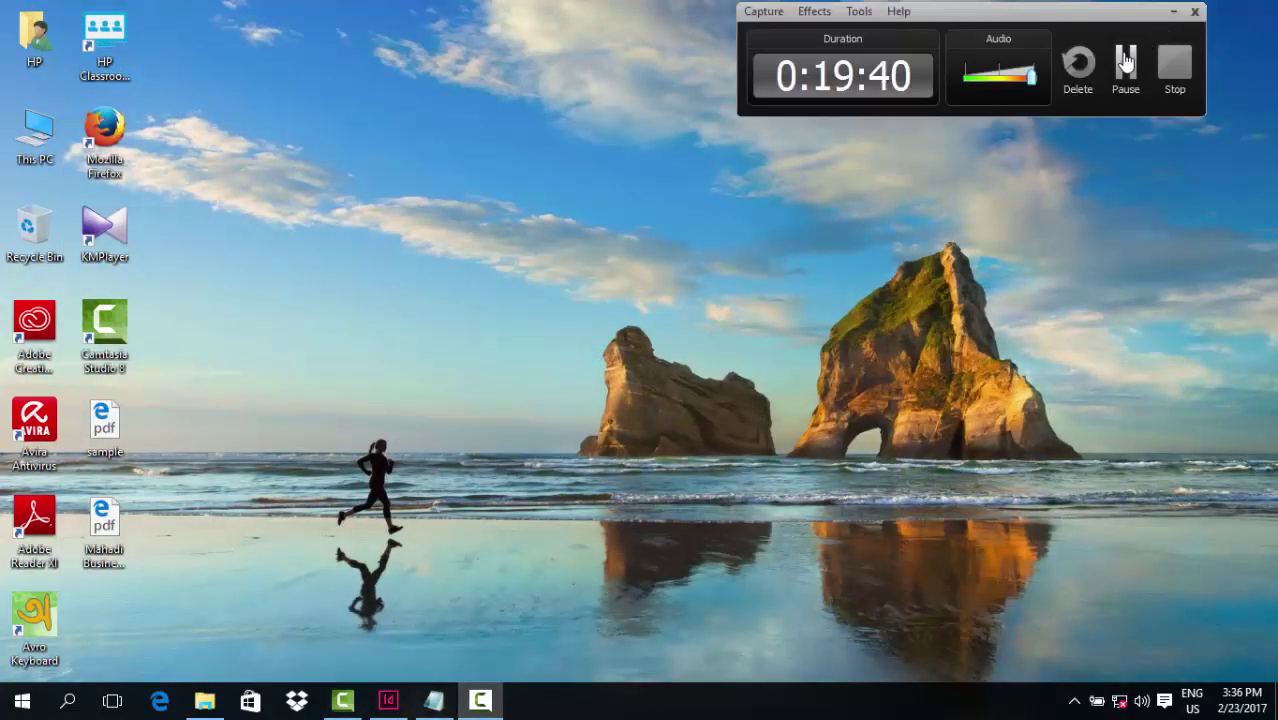
Back in InDesign, delete the black angled shape and then the navy angled shape
click(388, 701)
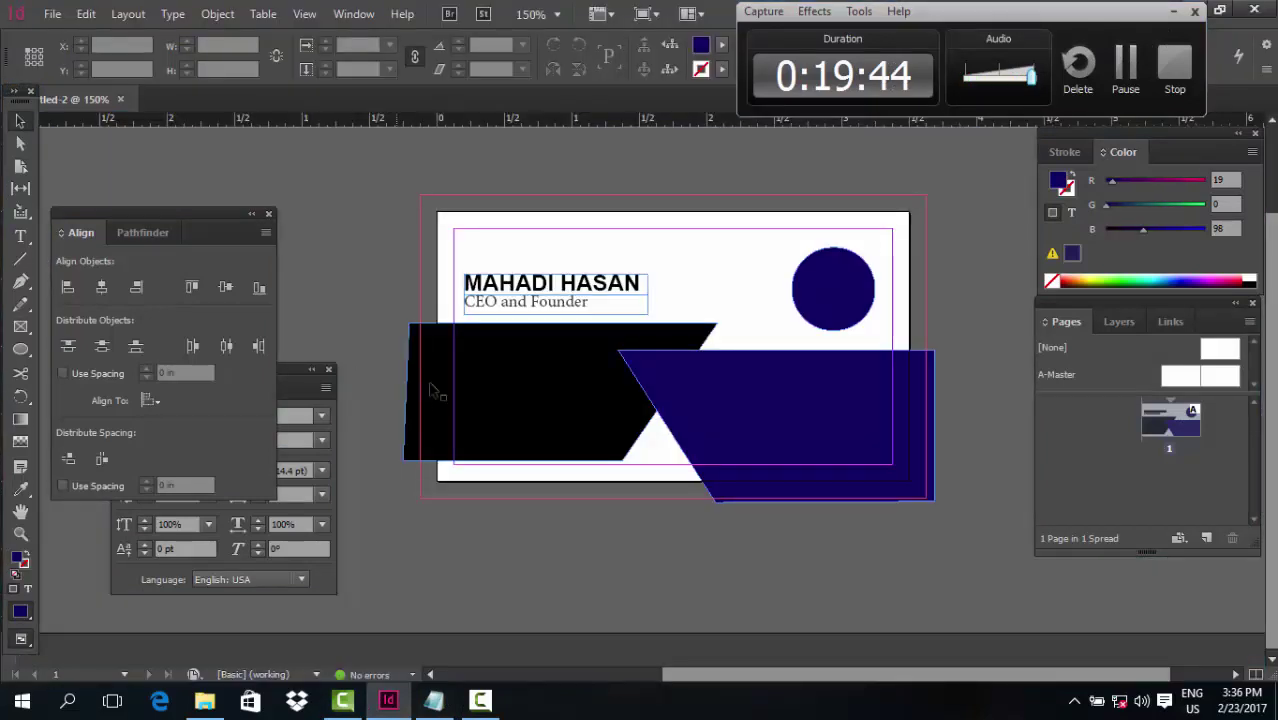
click(548, 376)
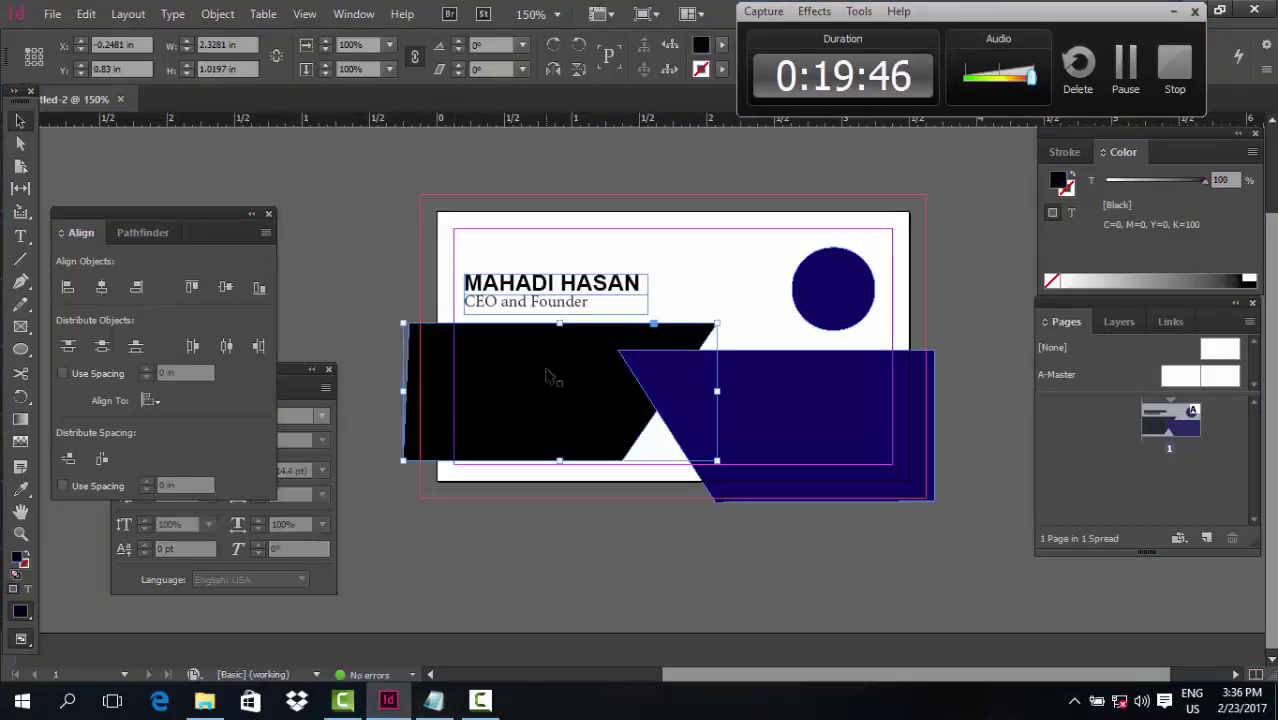
key(Delete)
click(651, 385)
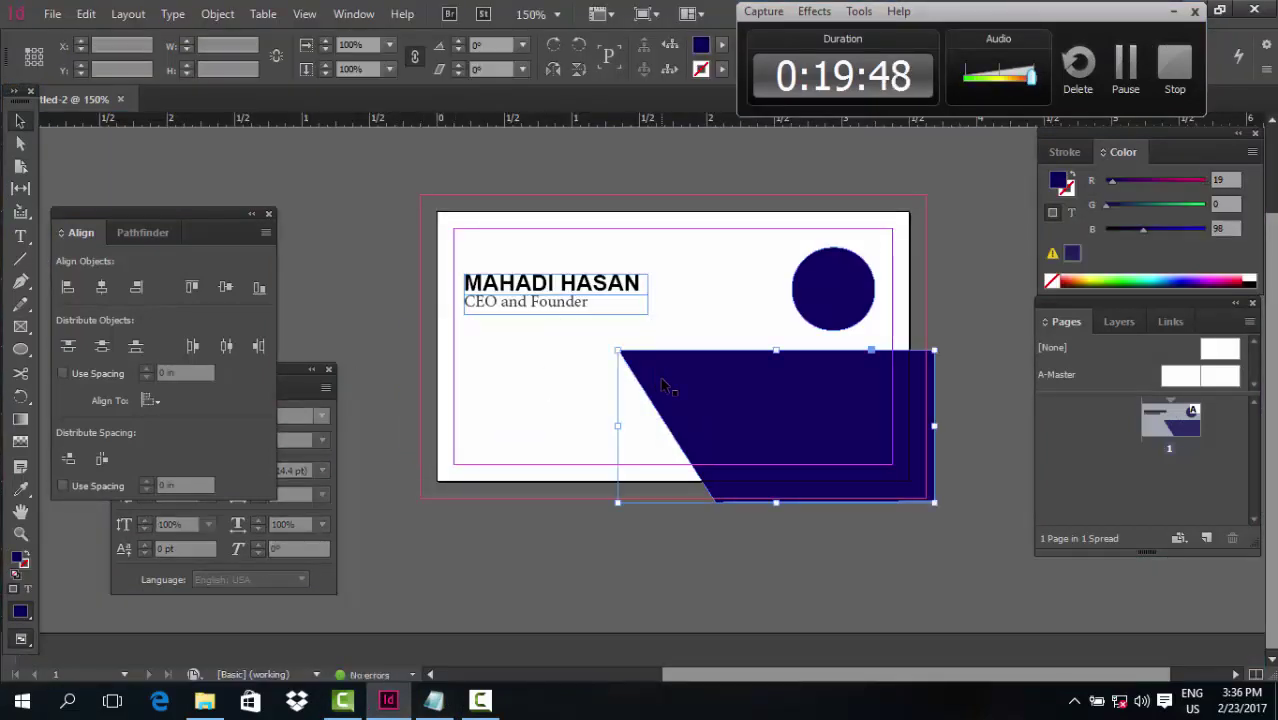
key(Delete)
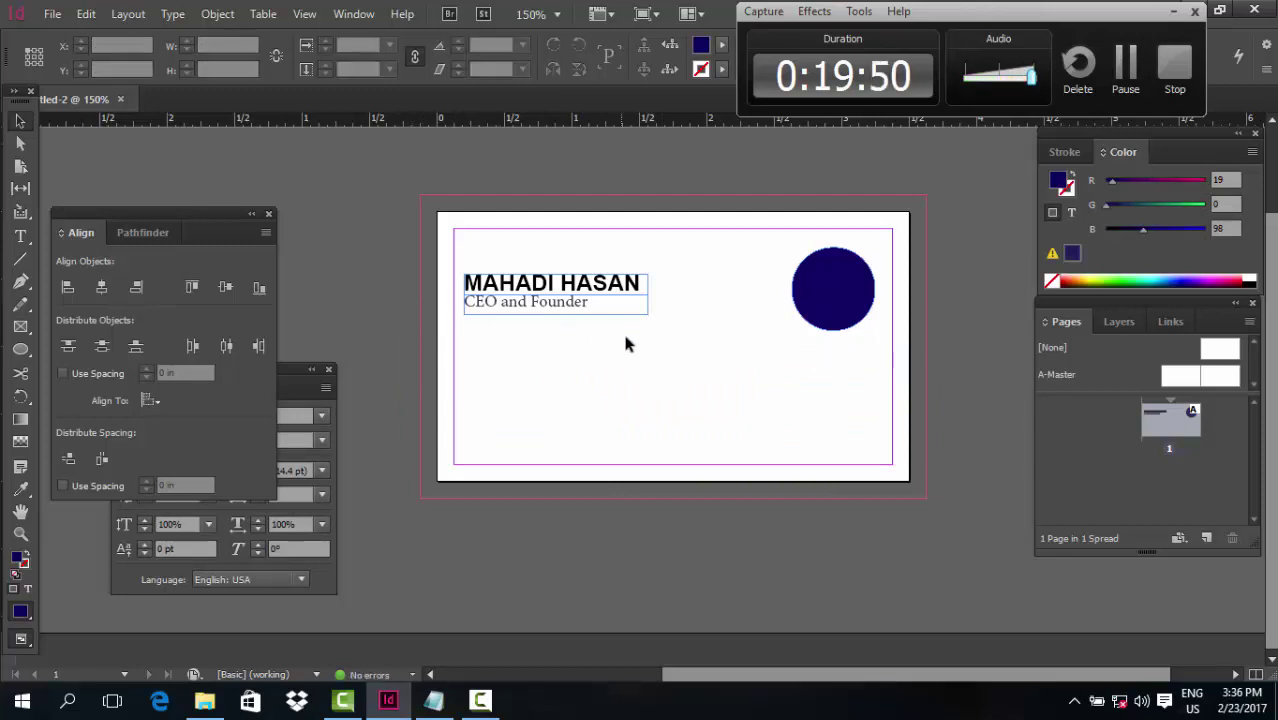
Enlarge the navy circle to about 3.7 inches wide and shift it over the card's right side
click(858, 324)
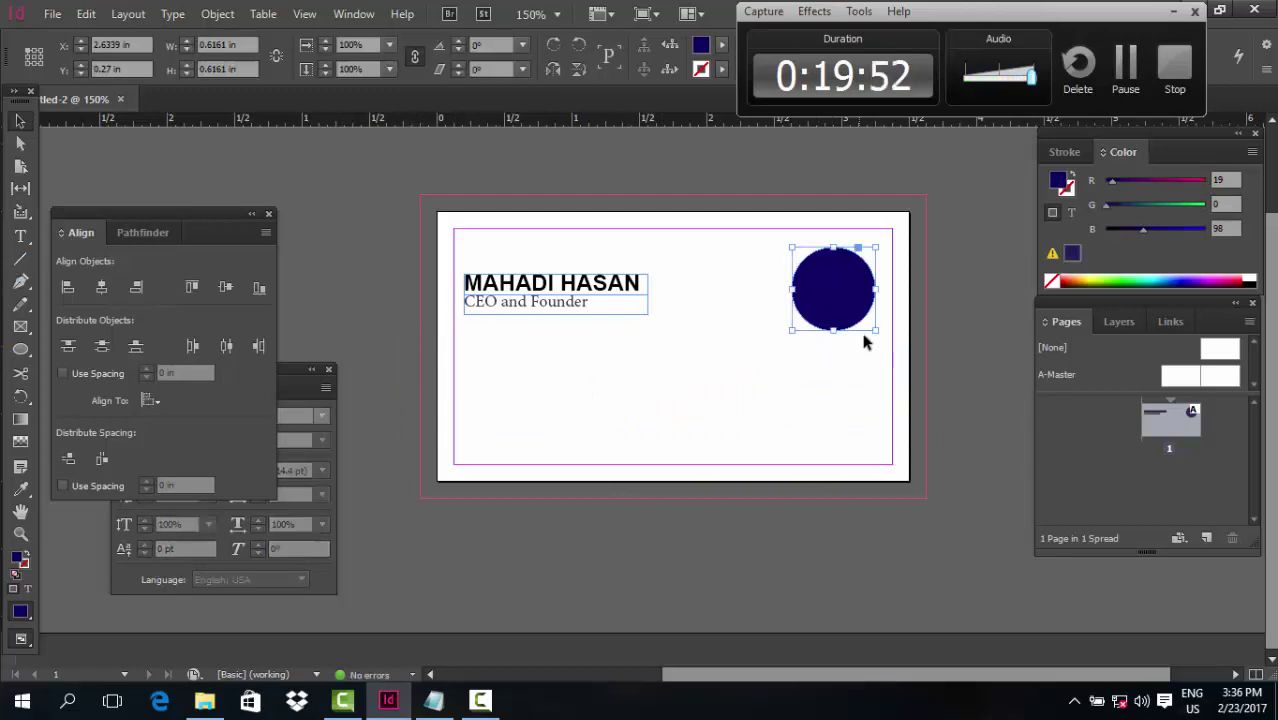
drag(874, 328, 926, 535)
drag(694, 390, 815, 452)
click(476, 442)
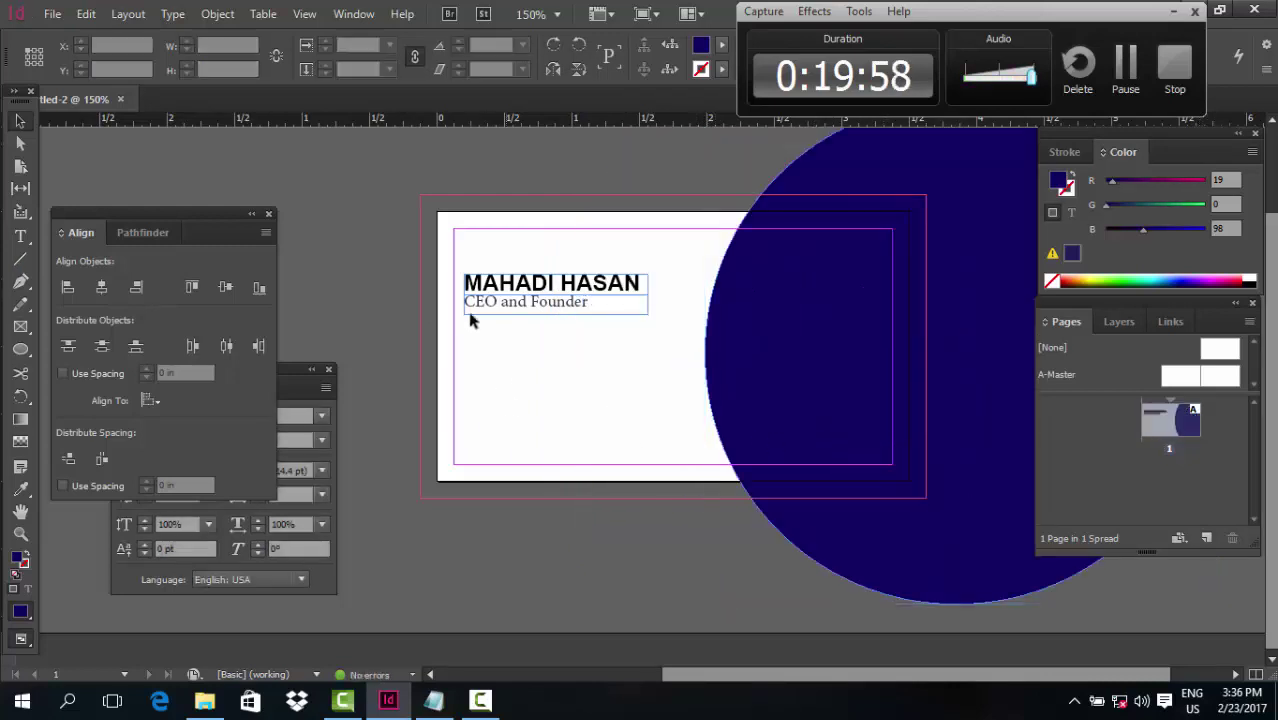
Move the name and title text frame lower on the card
click(528, 282)
drag(528, 297, 532, 351)
click(521, 427)
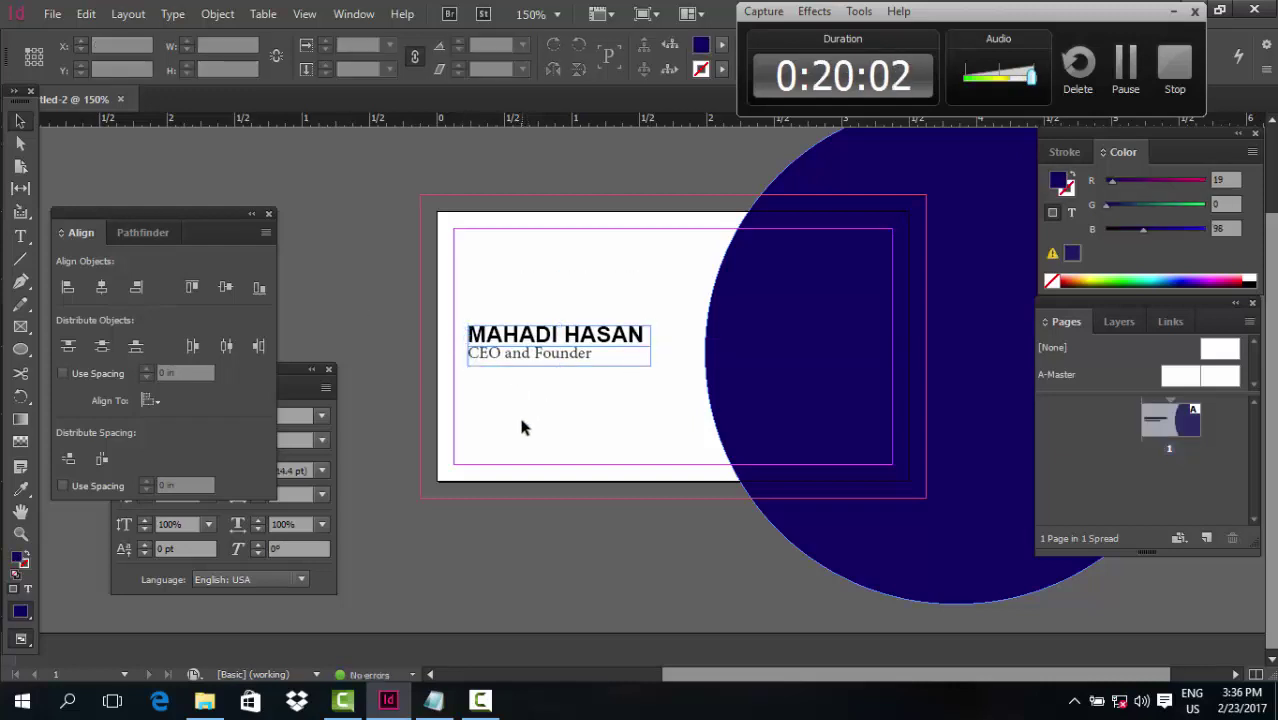
click(20, 349)
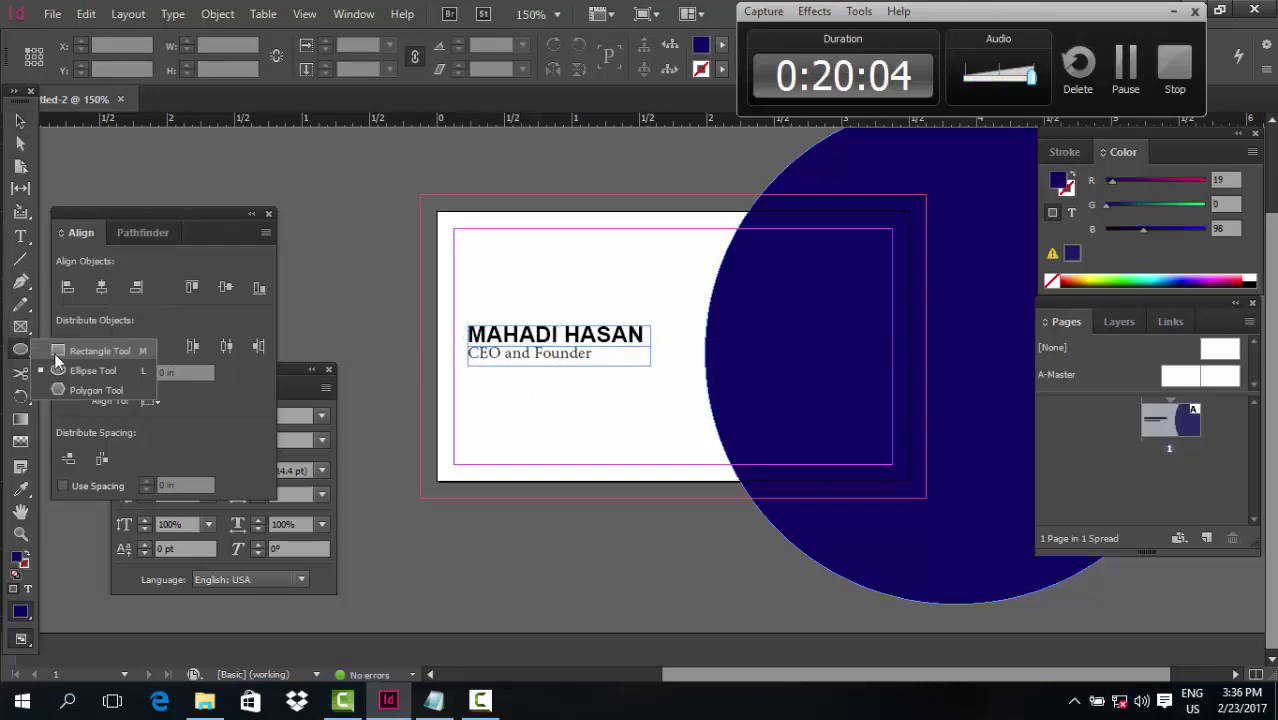
Draw a rectangle across the card's bottom and fill it dark navy
click(57, 358)
drag(414, 418, 931, 502)
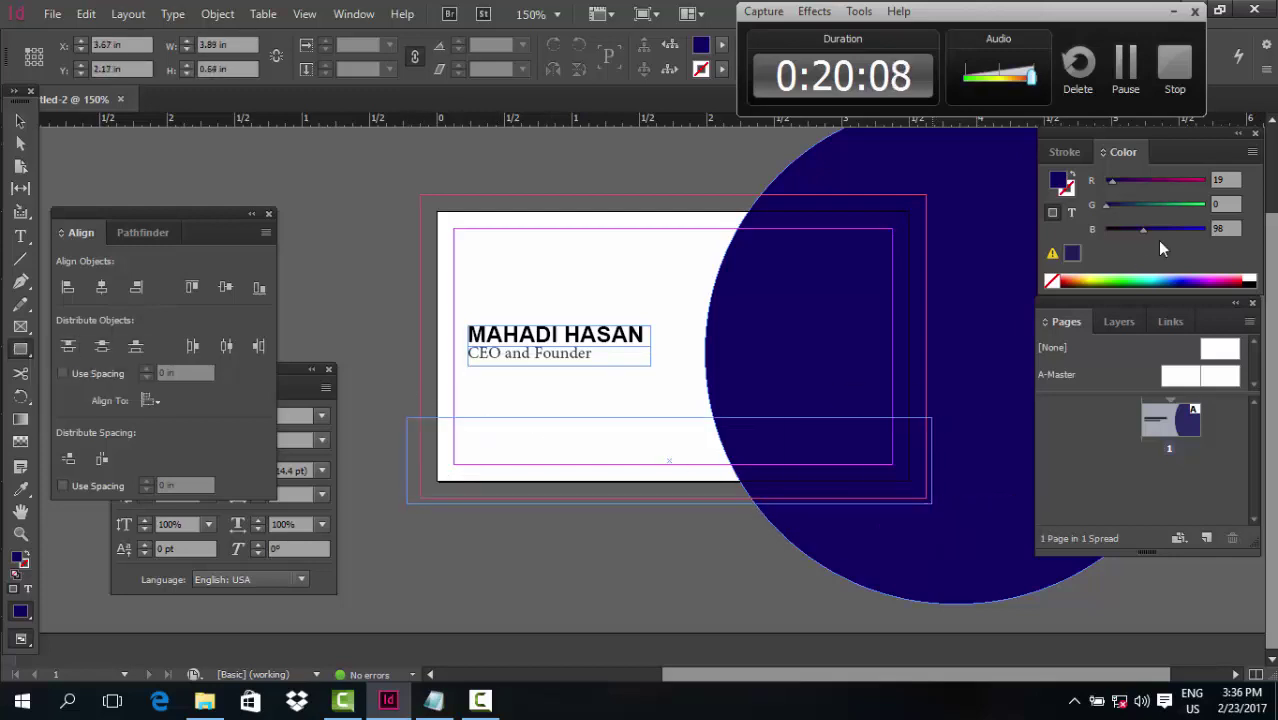
click(1138, 229)
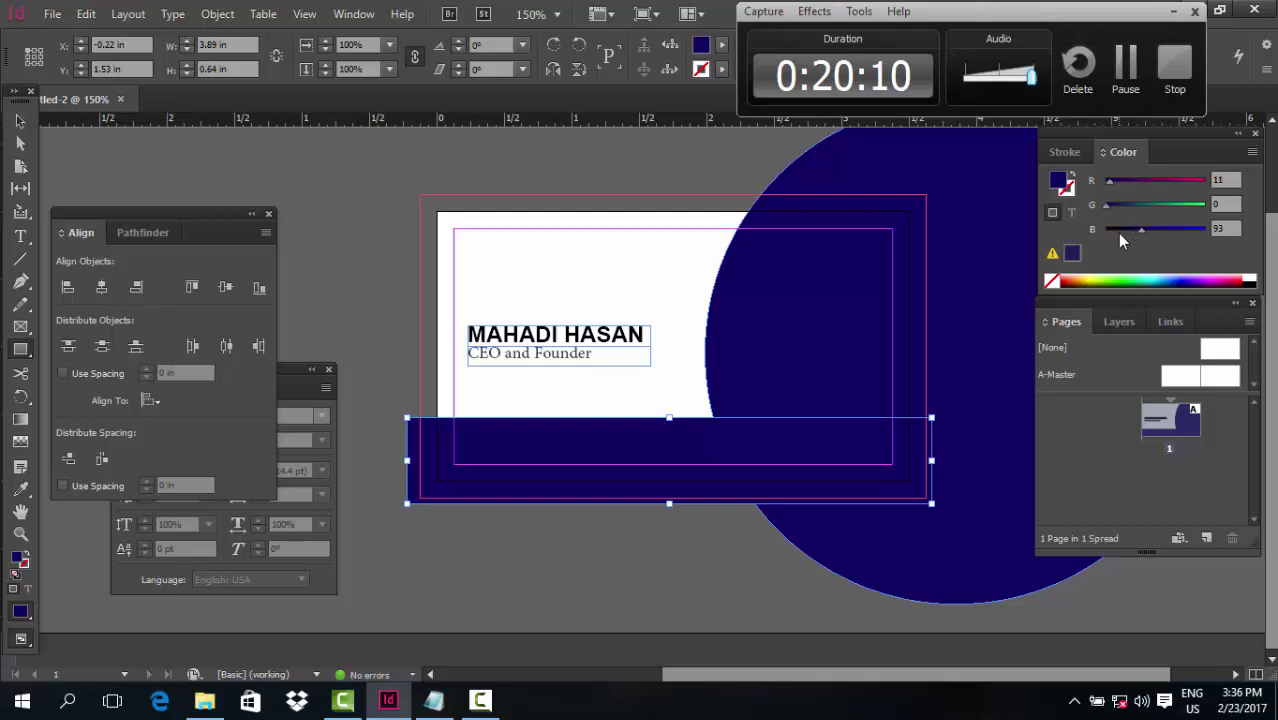
drag(1136, 231, 1118, 232)
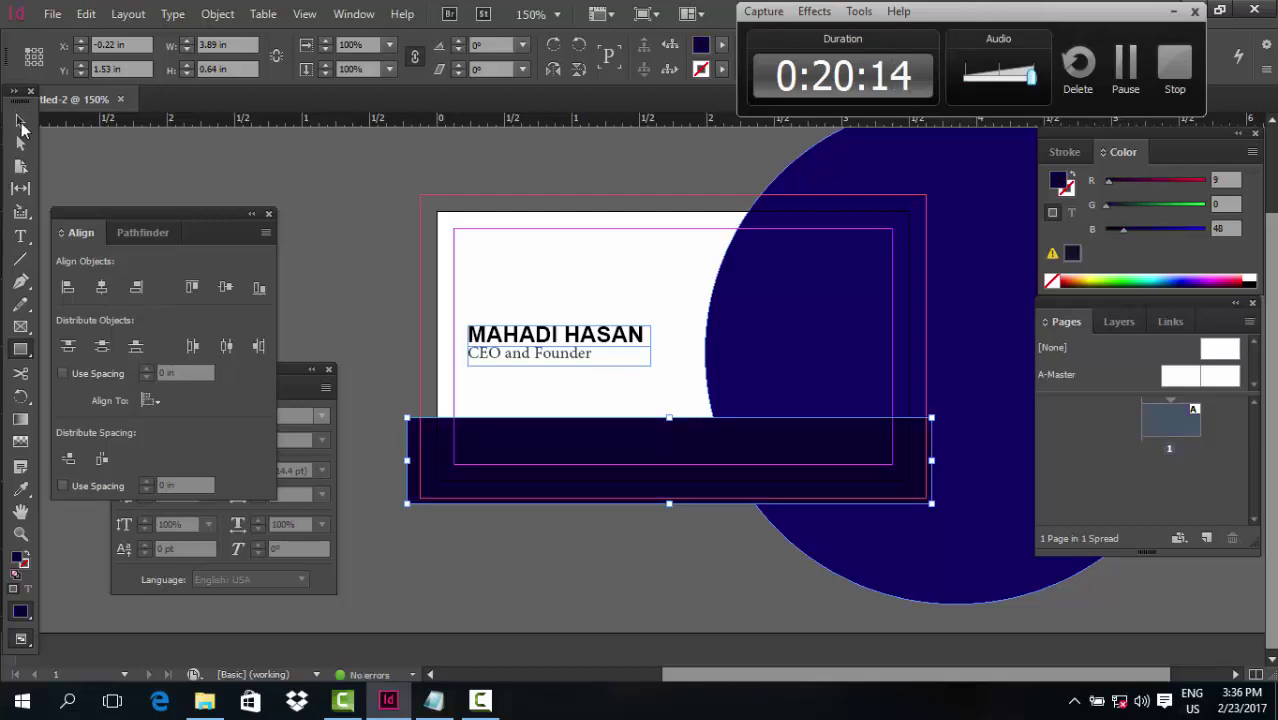
click(21, 125)
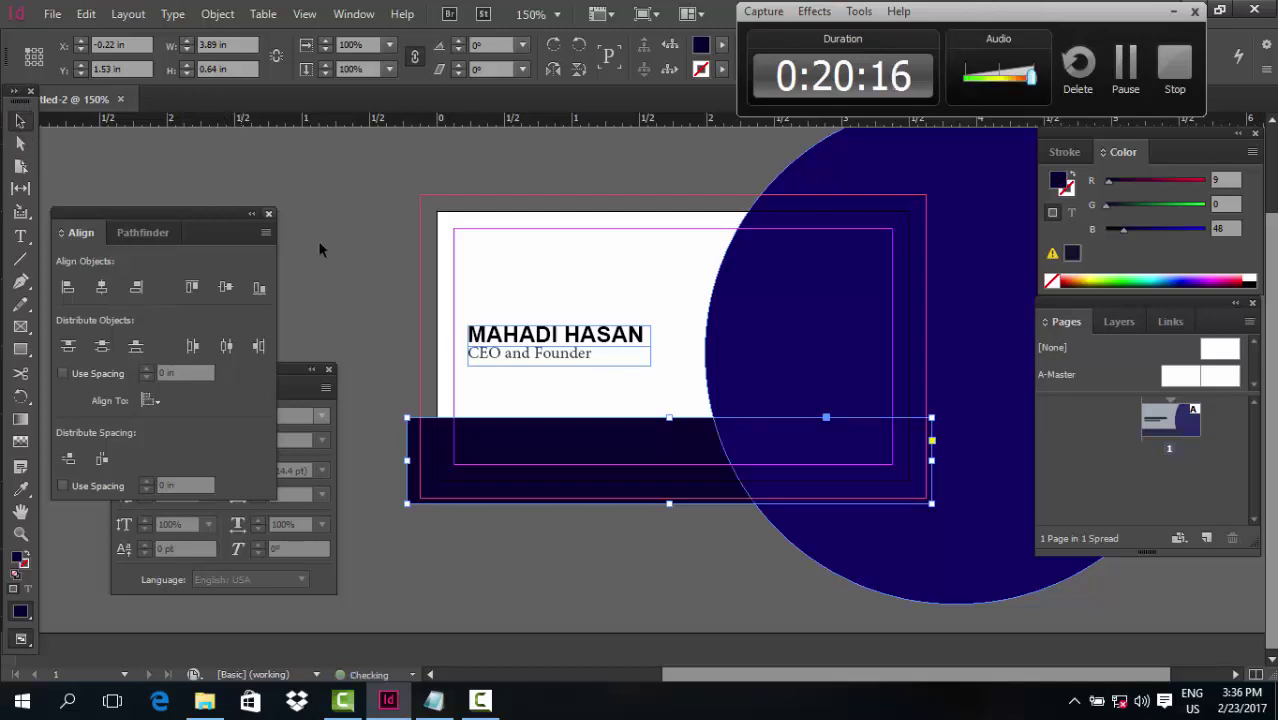
Alt-drag a copy of the band upward, flatten it into a thin stripe, and nudge it down
drag(599, 485, 602, 453)
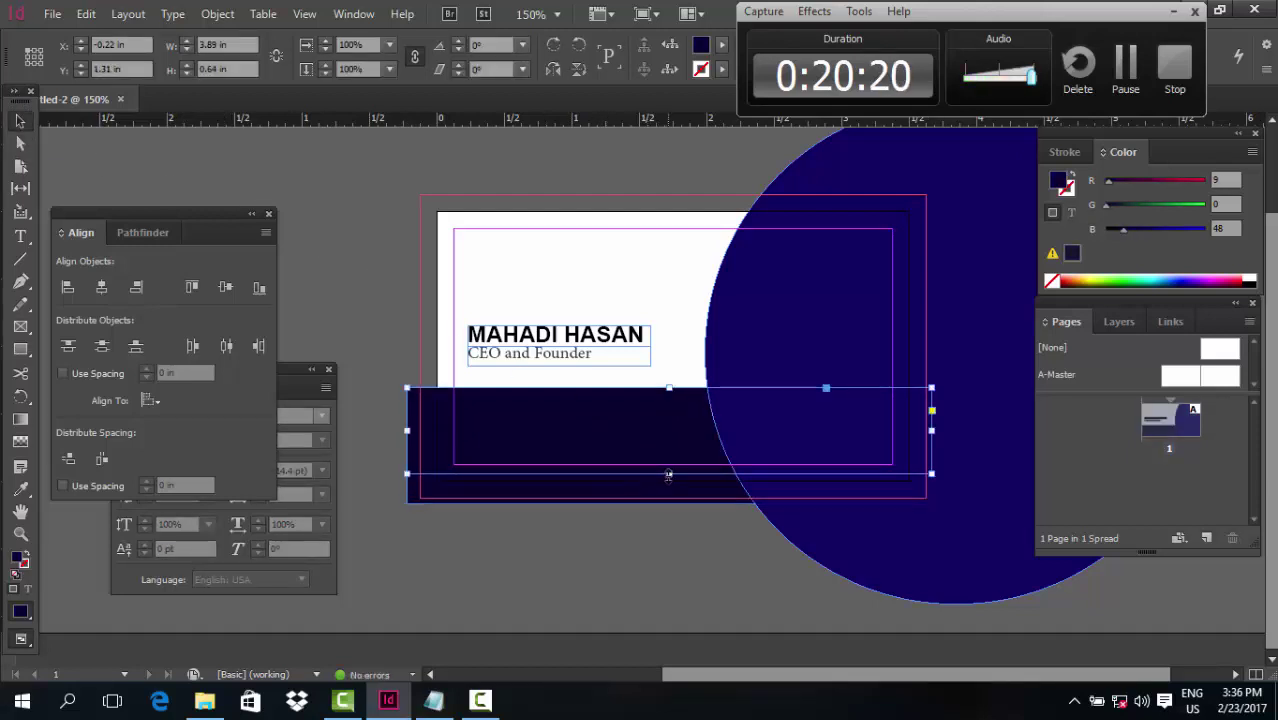
drag(669, 476, 689, 399)
click(437, 371)
click(555, 398)
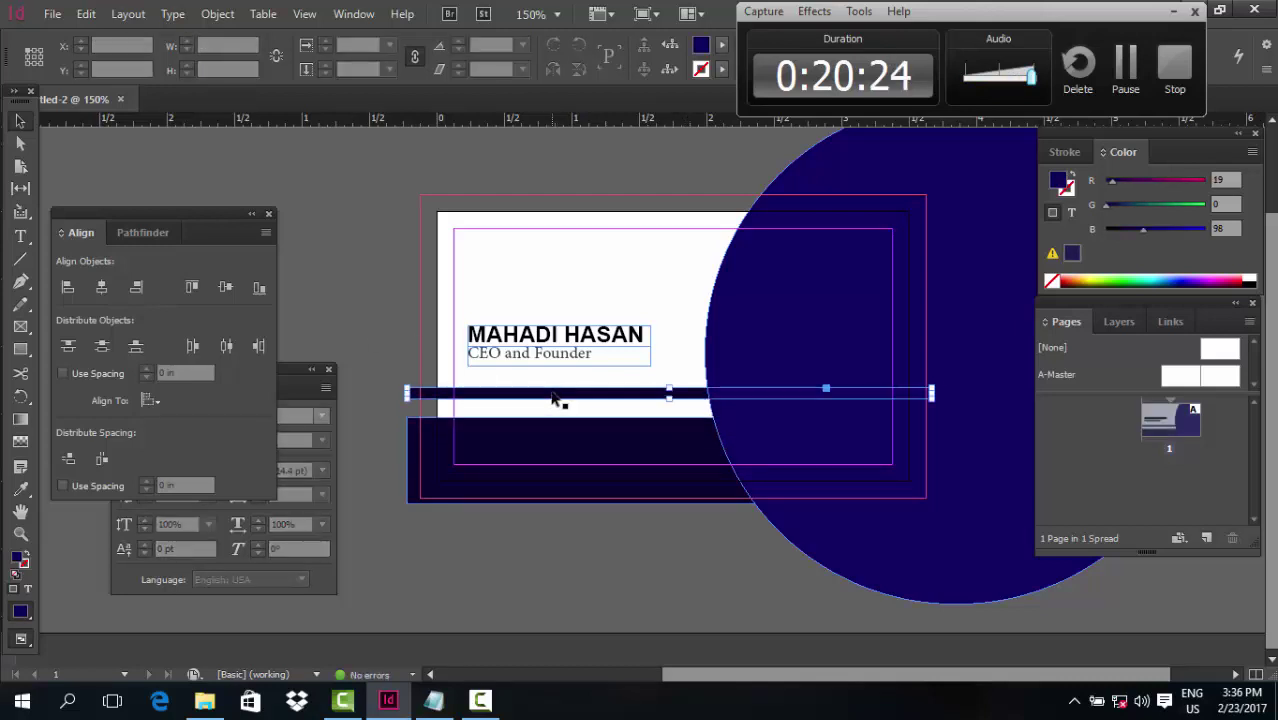
key(Down)
key(Down)
key(Down)
key(Down)
key(Down)
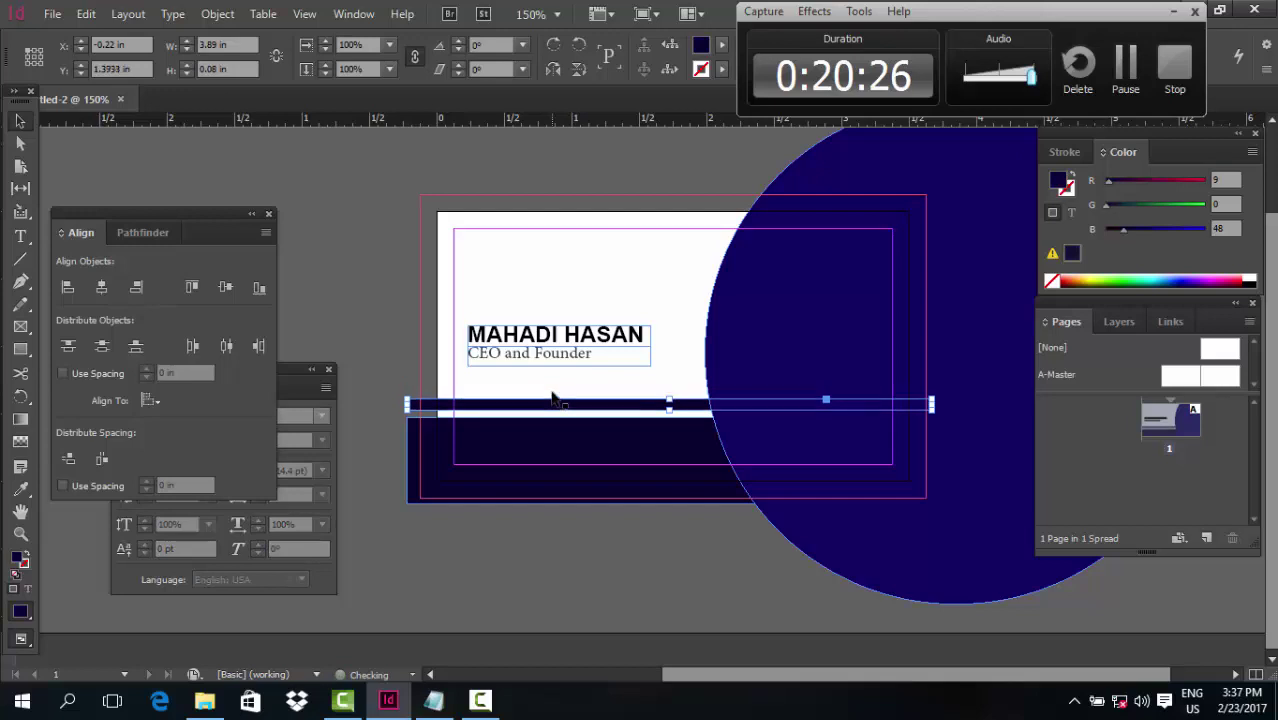
click(349, 338)
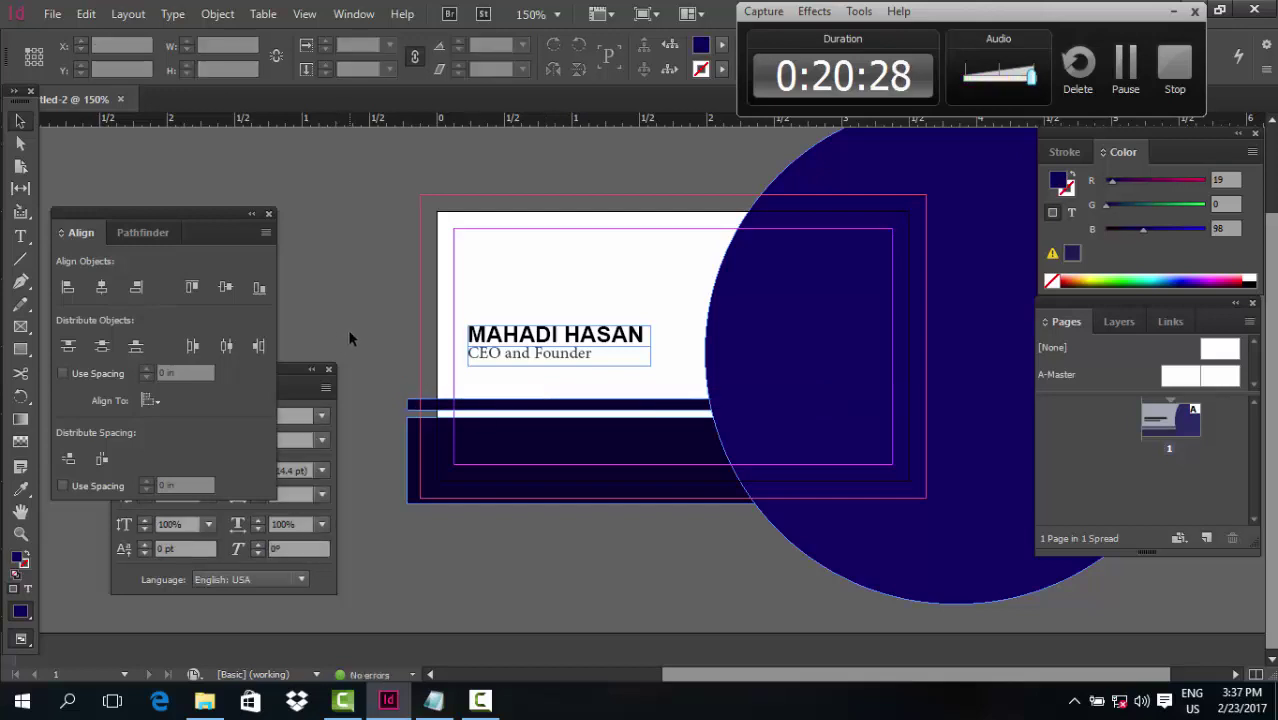
Move the name and title slightly further down
drag(545, 358, 548, 372)
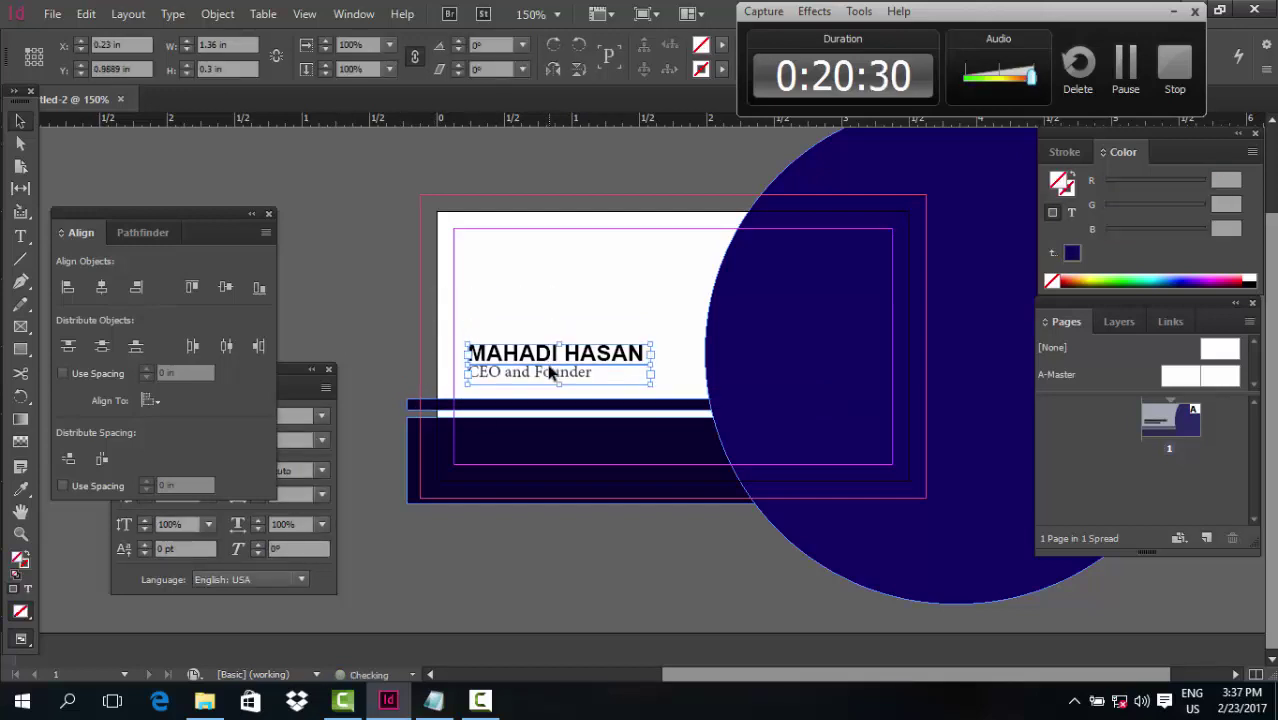
key(Down)
key(Down)
key(Down)
key(Down)
key(Down)
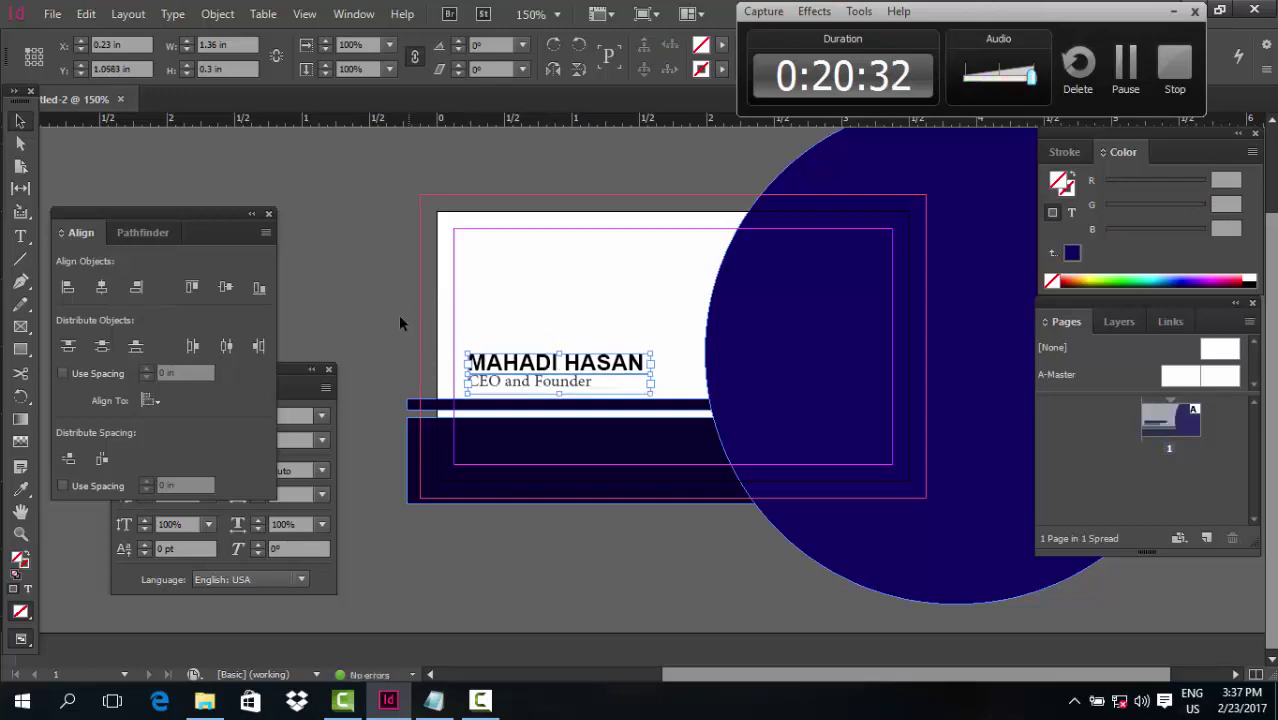
click(371, 296)
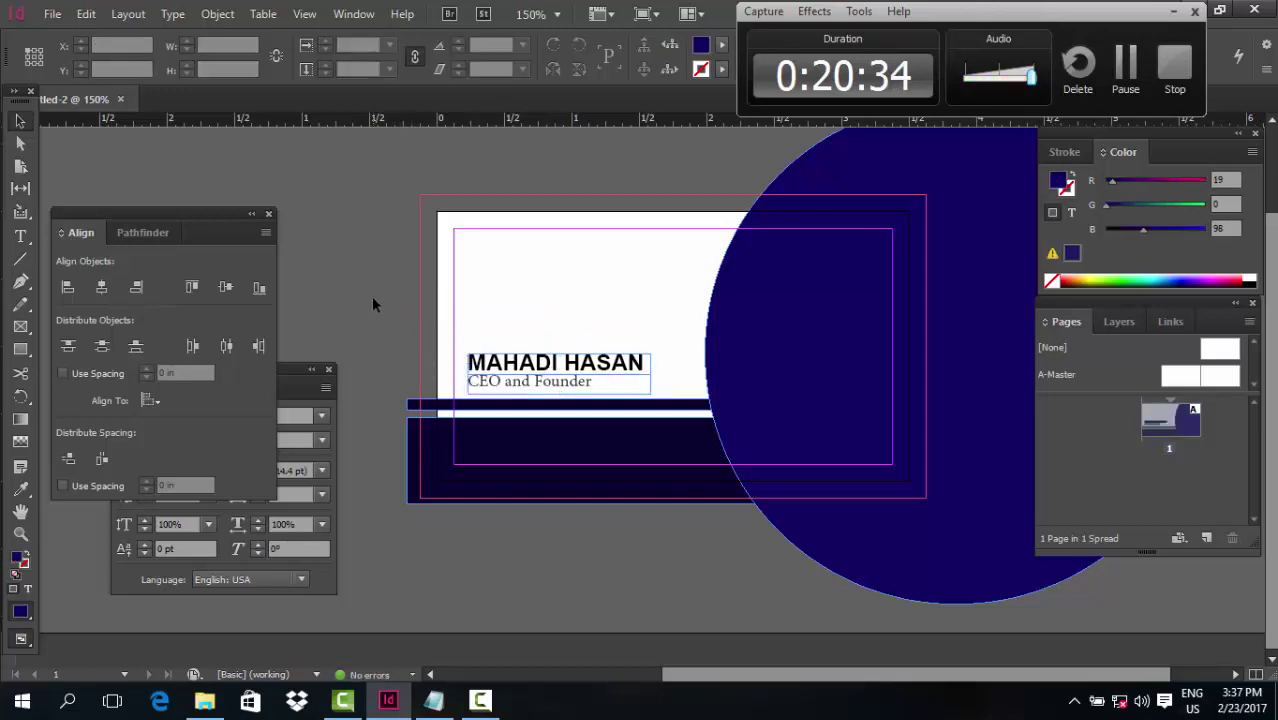
Re-export the card as PDF, overwriting the existing business card PDF on the Desktop
click(52, 13)
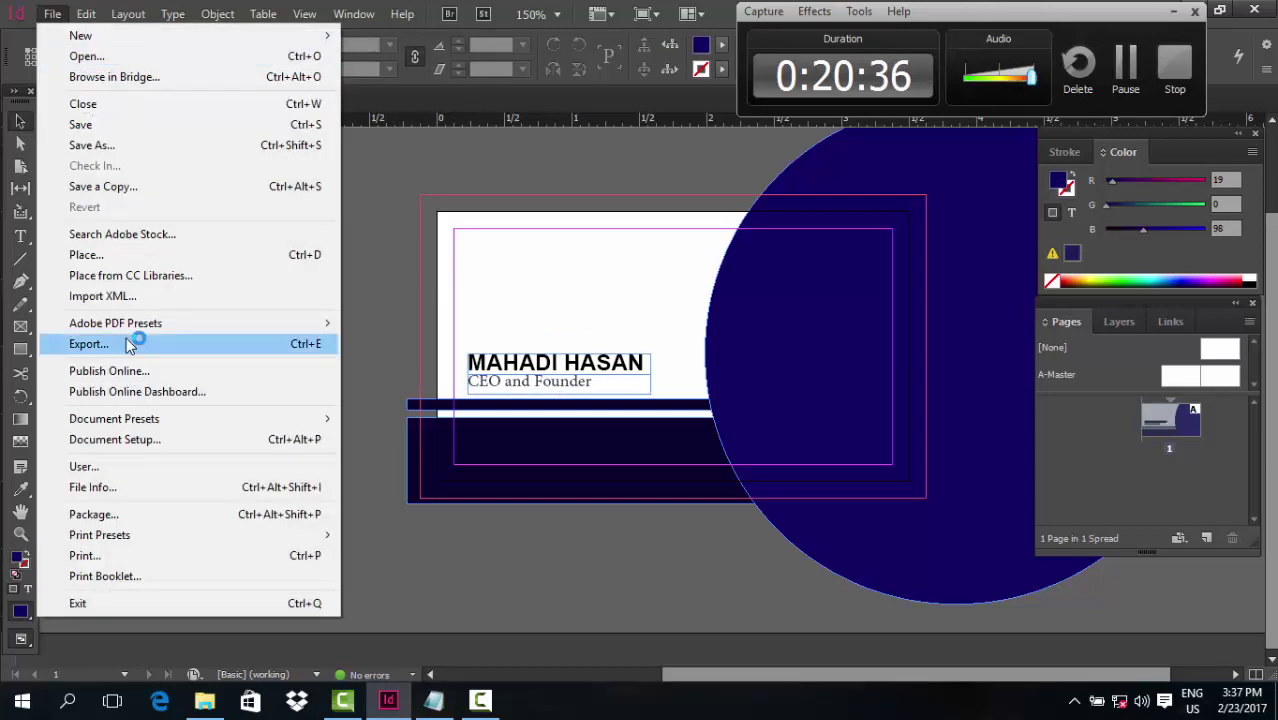
click(129, 345)
click(545, 234)
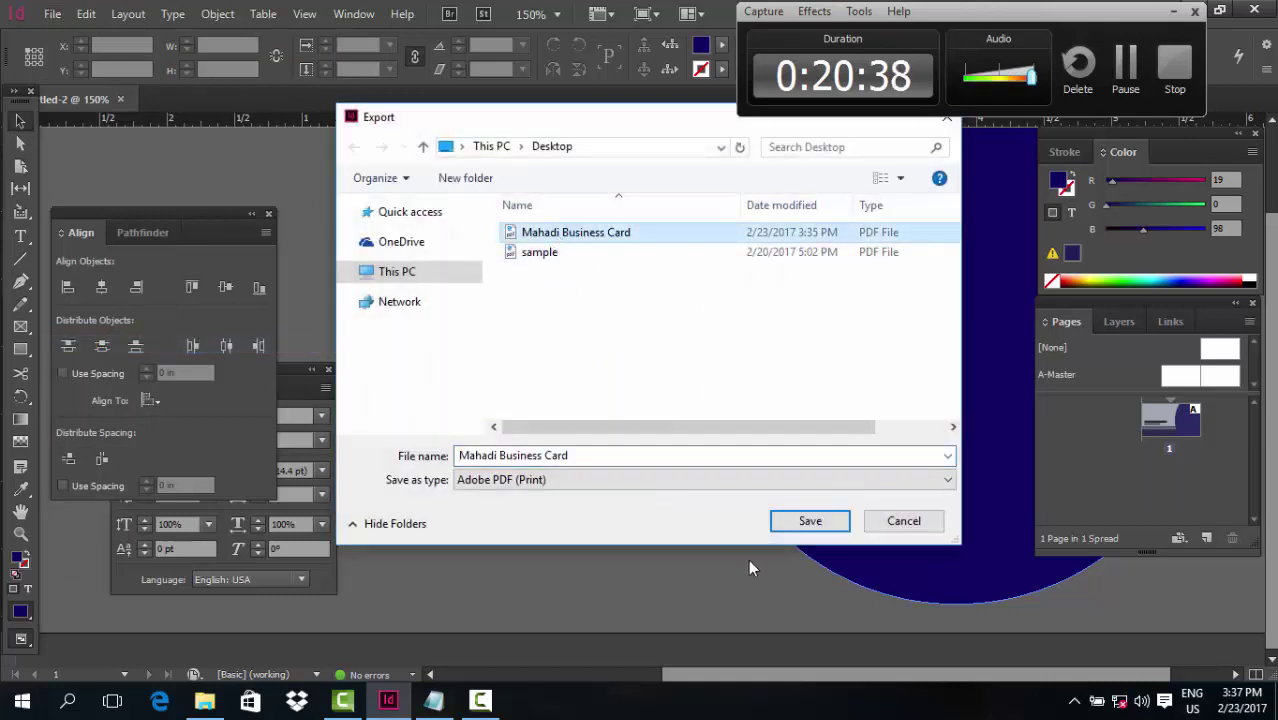
click(800, 521)
click(688, 356)
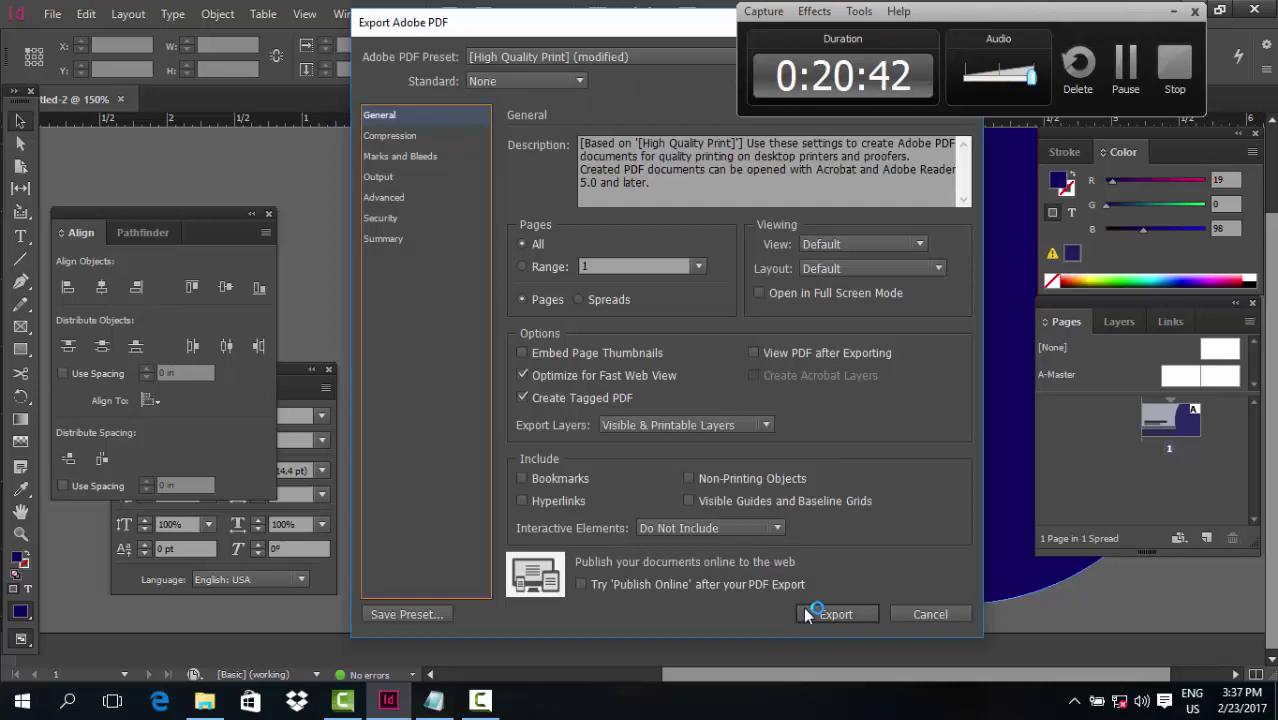
click(812, 614)
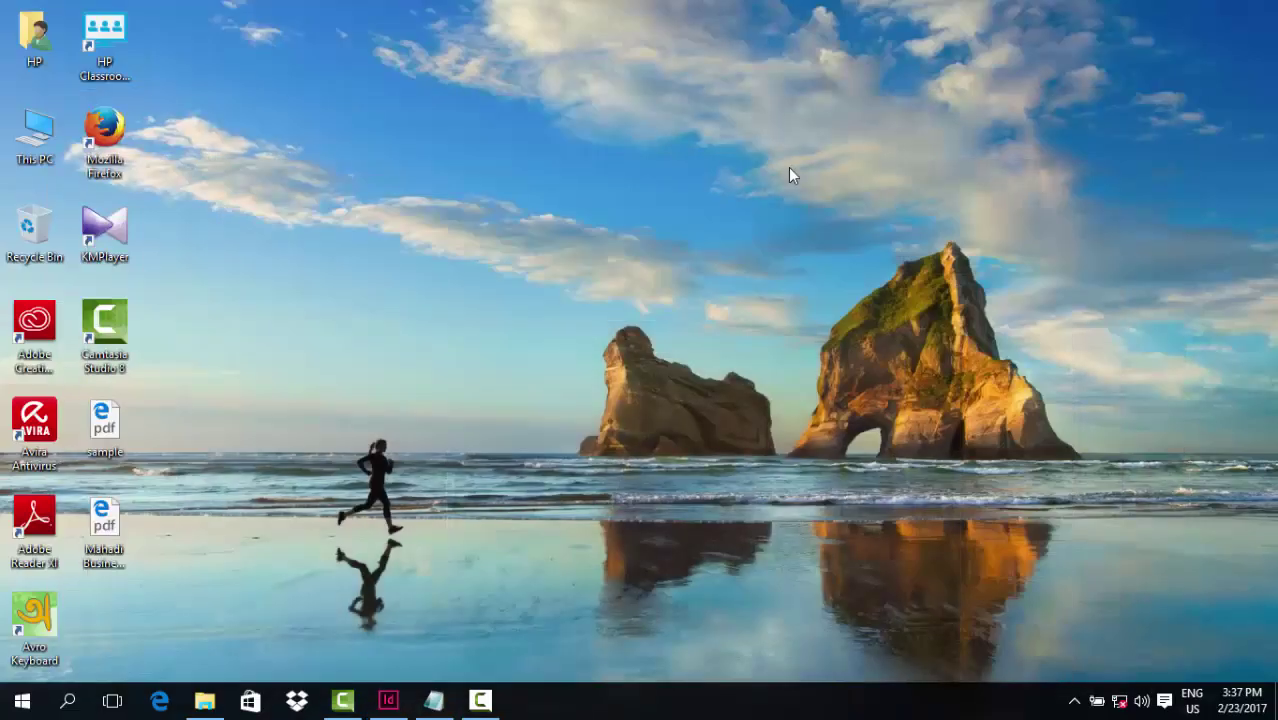
Open the exported business card PDF in Adobe Reader instead of Edge, then return to InDesign
double_click(103, 522)
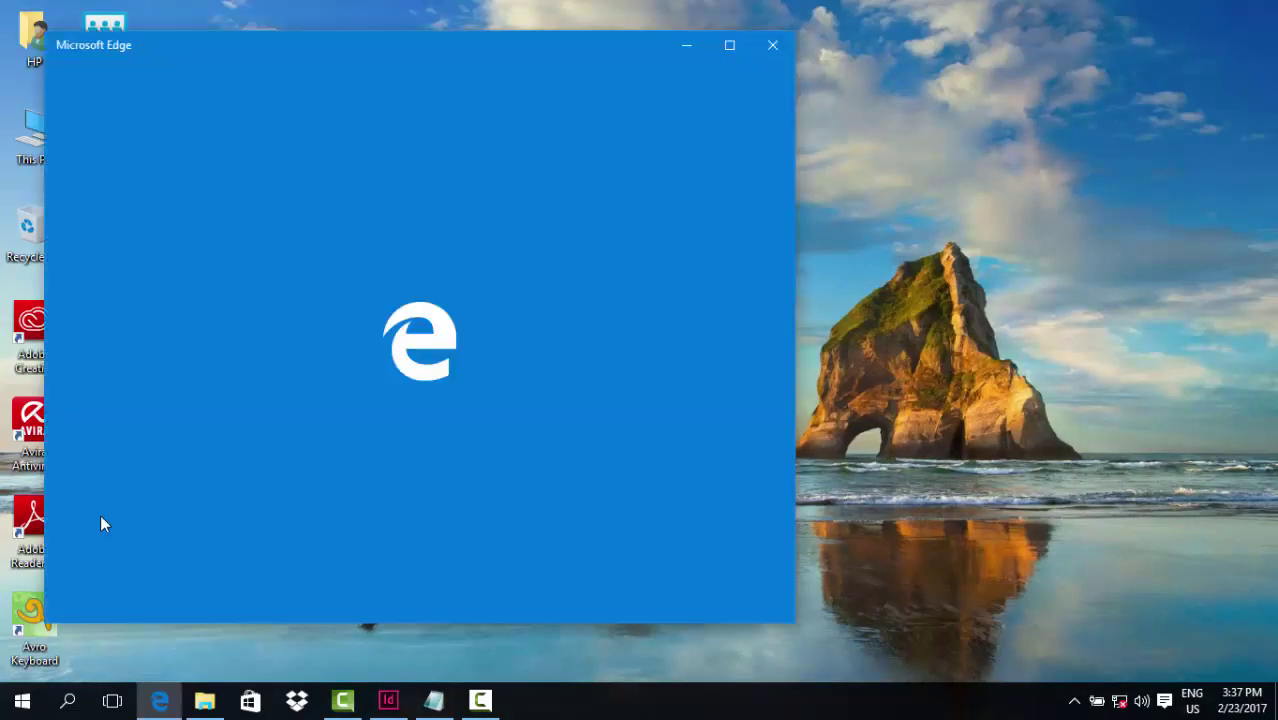
click(770, 45)
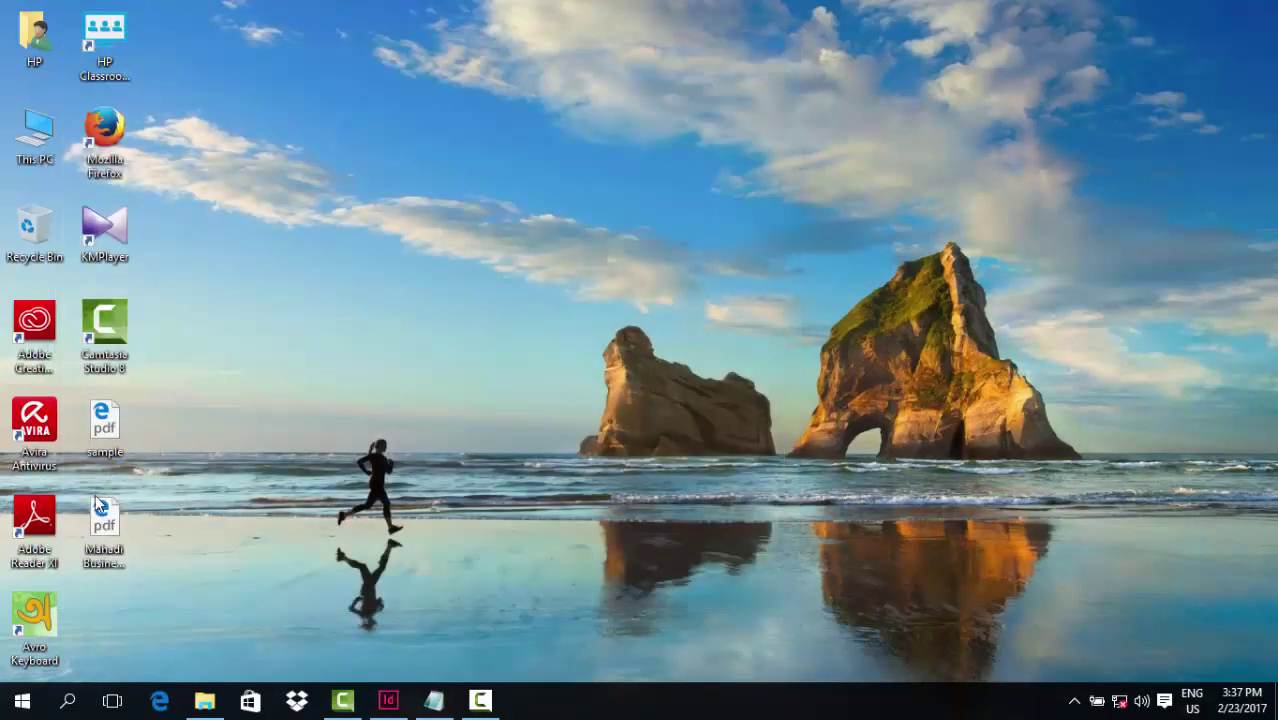
right_click(90, 540)
key(Escape)
right_click(113, 541)
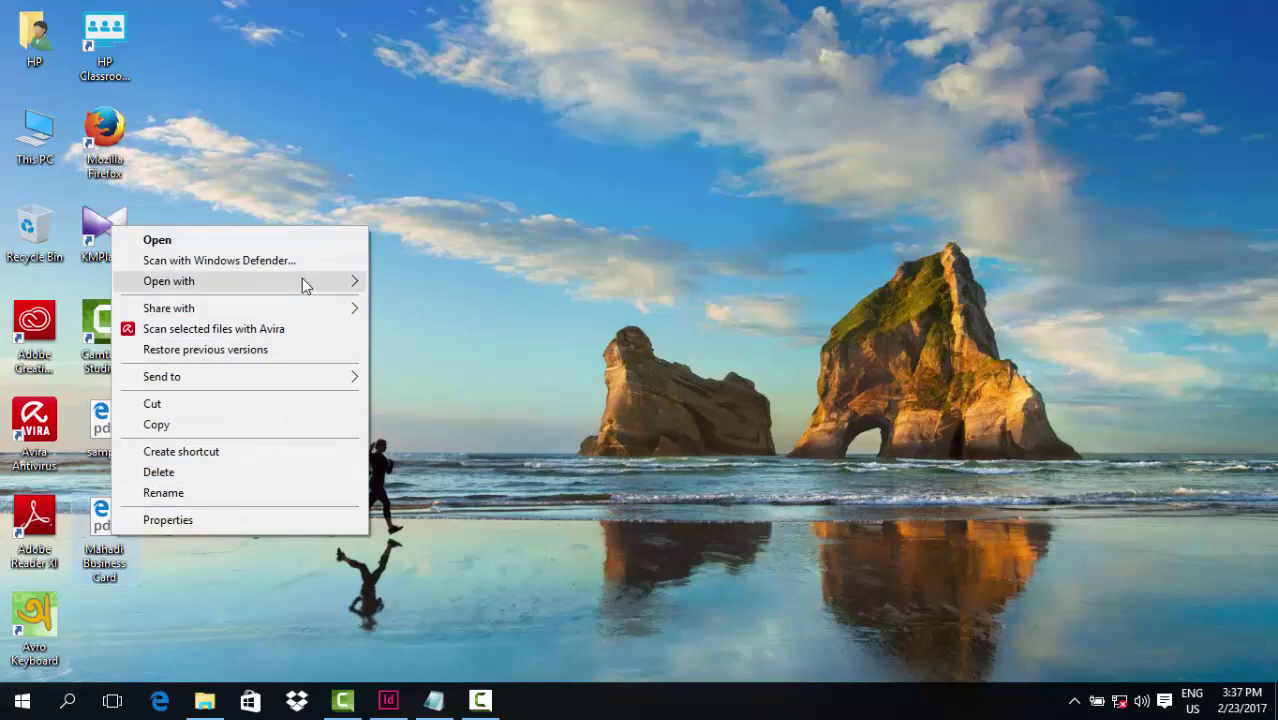
mouse_move(303, 281)
click(416, 298)
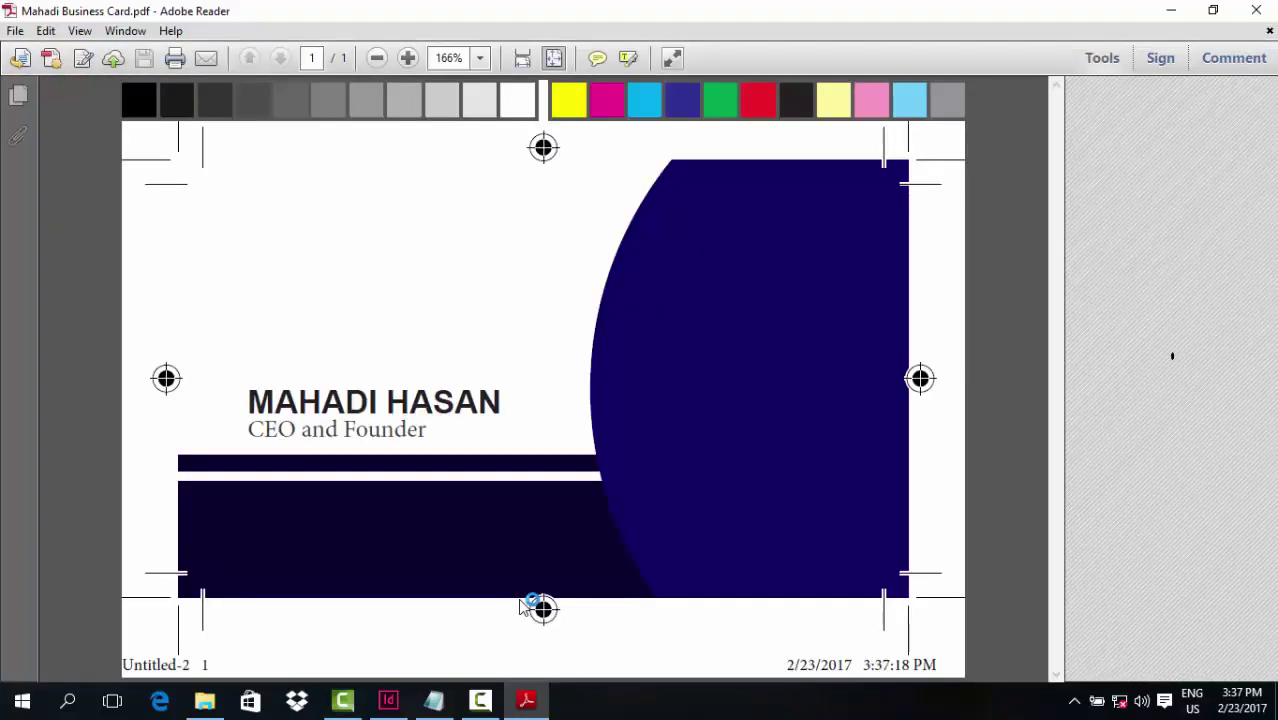
click(500, 697)
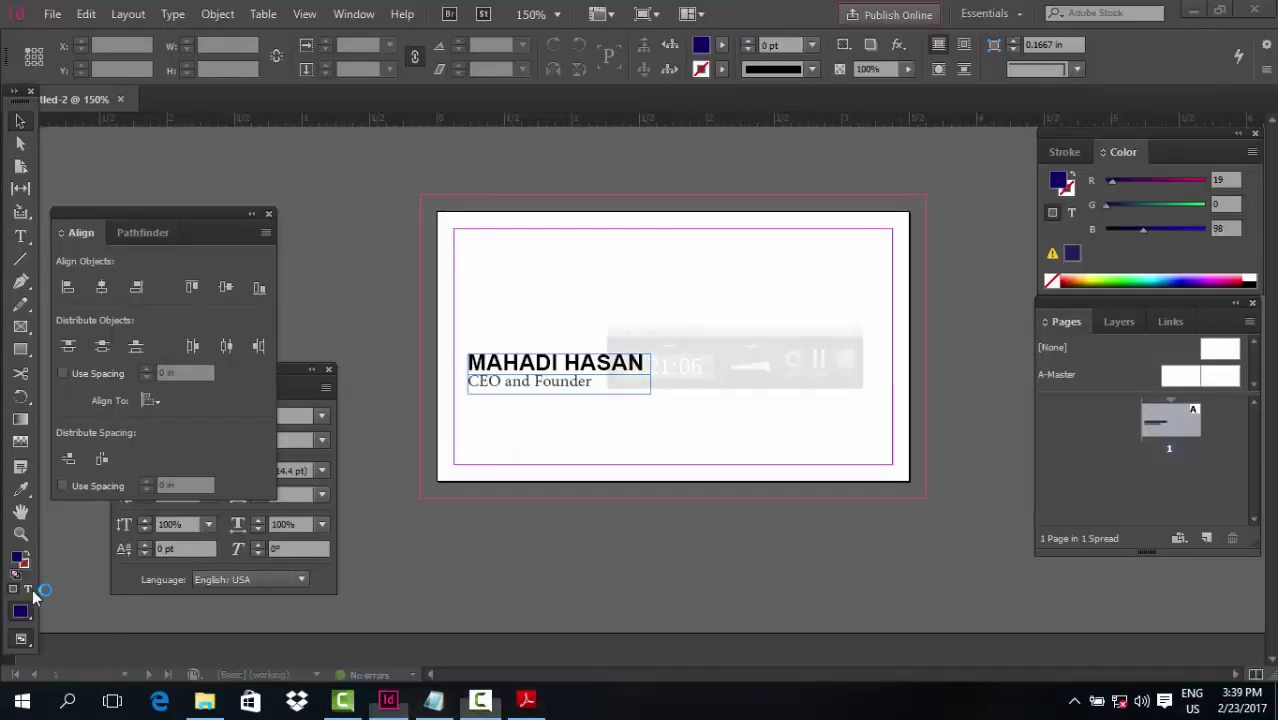
Draw a rectangle over the card's right side and drag its top-left corner to slant the edge
click(20, 349)
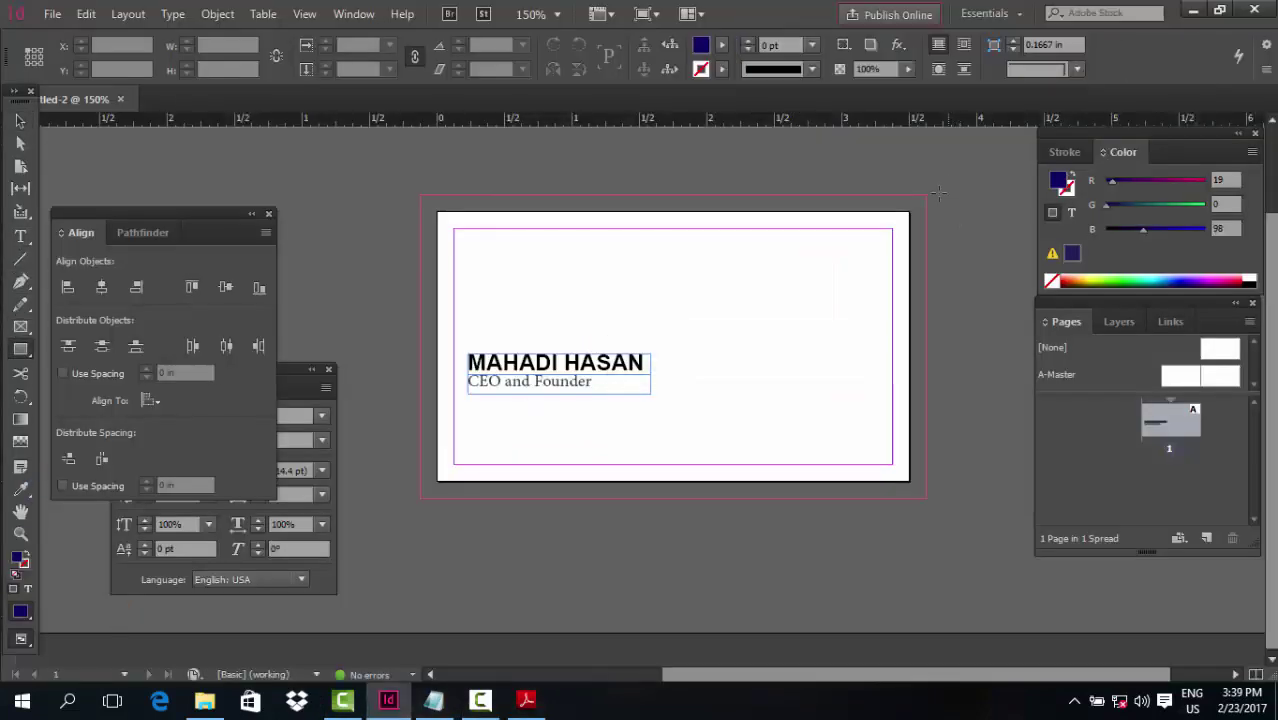
drag(935, 189, 547, 497)
key(a)
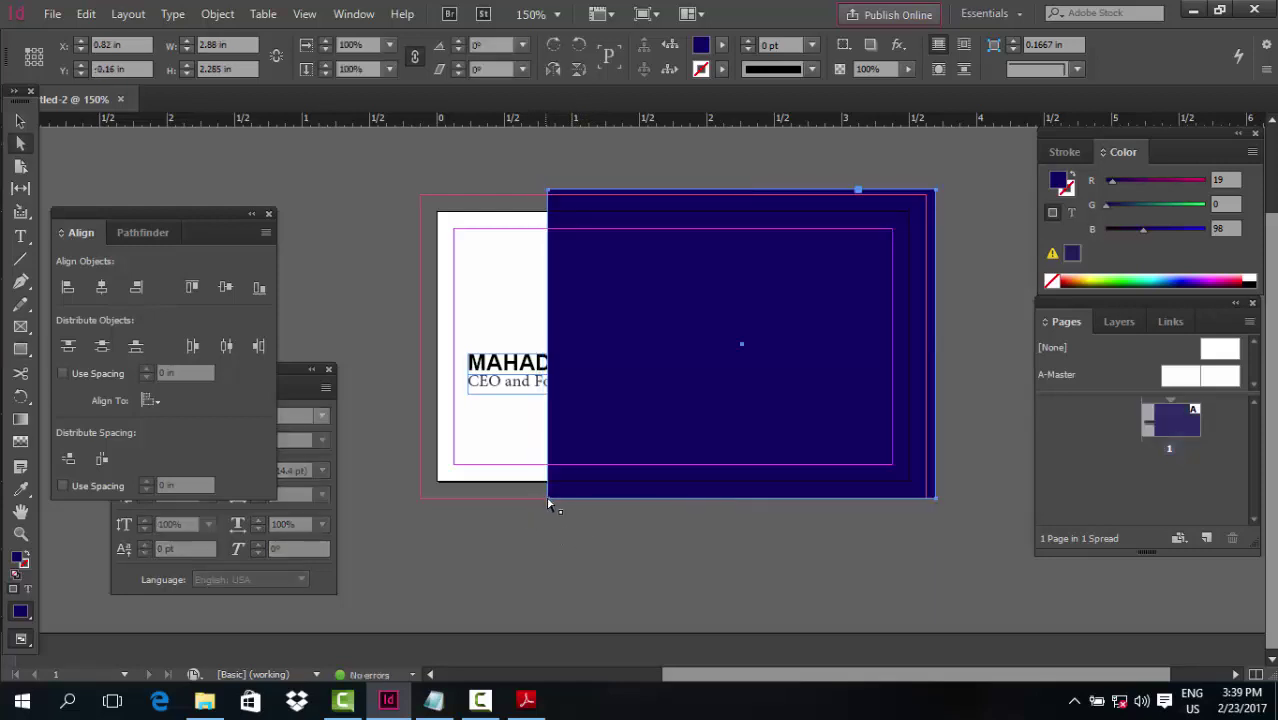
drag(548, 498, 640, 497)
key(ctrl+z)
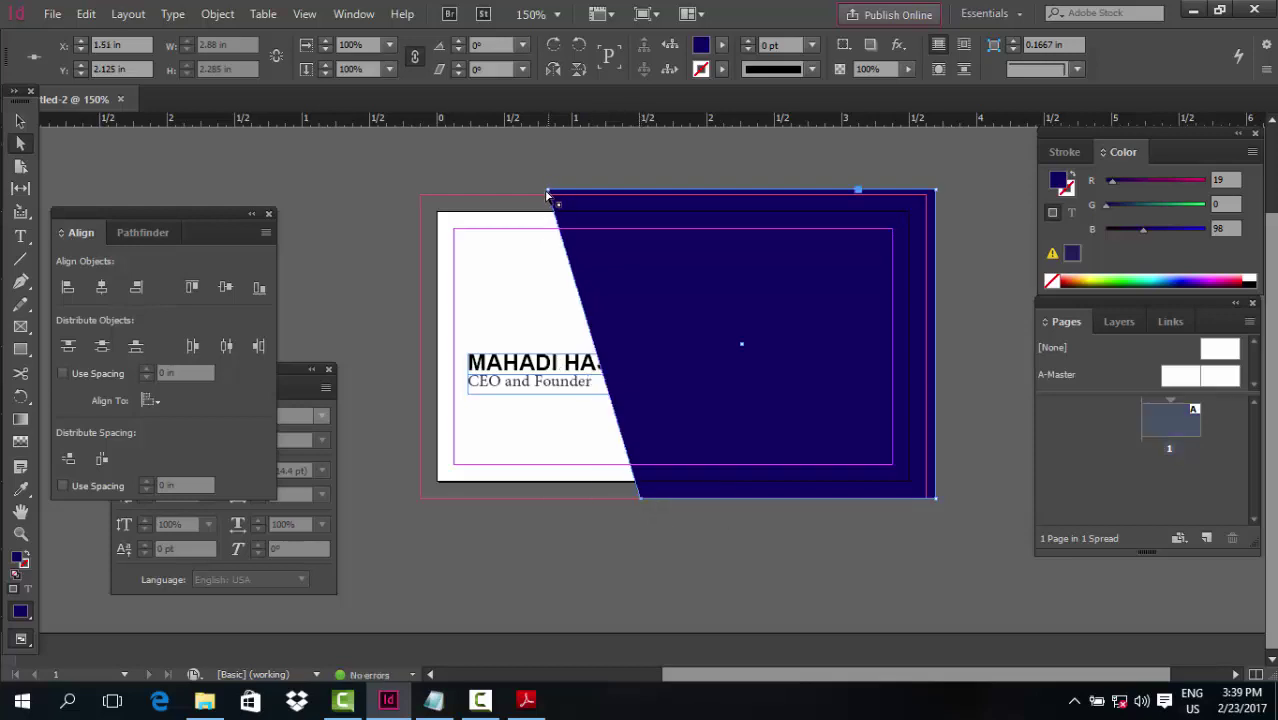
drag(547, 194, 523, 192)
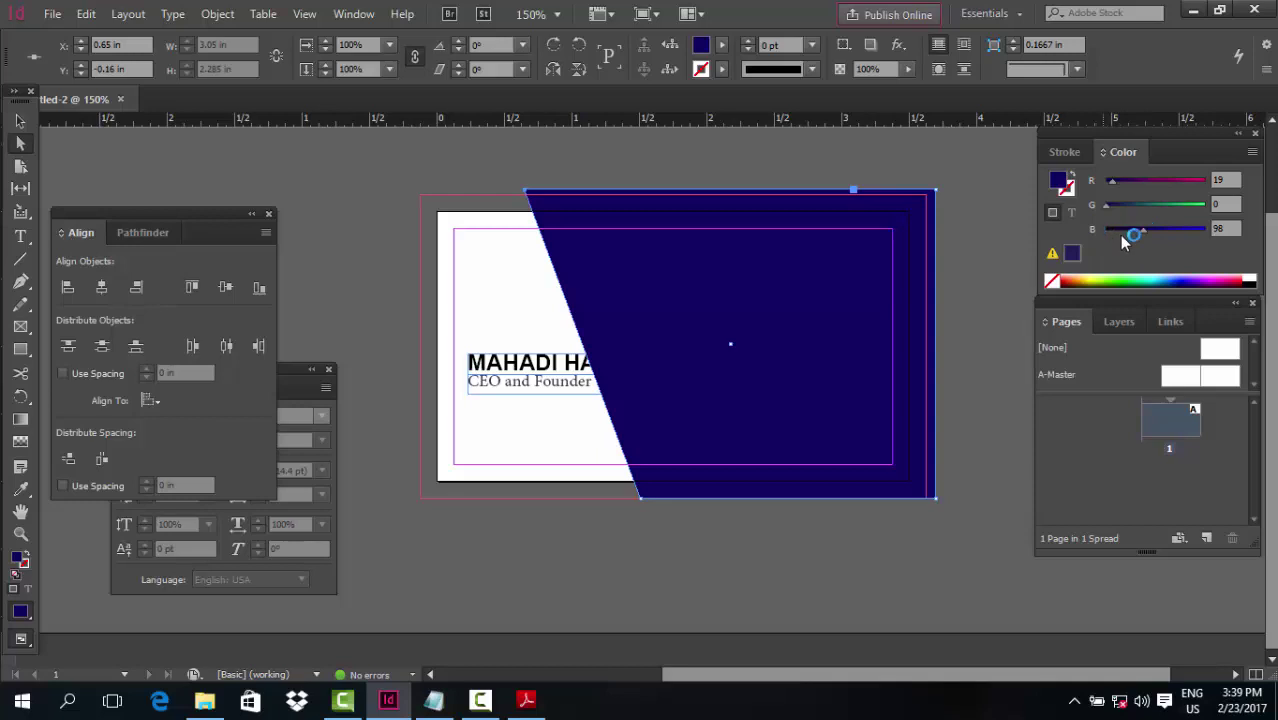
Fill the slanted shape near-black, RGB 14, 14, 14
drag(1122, 240, 1106, 230)
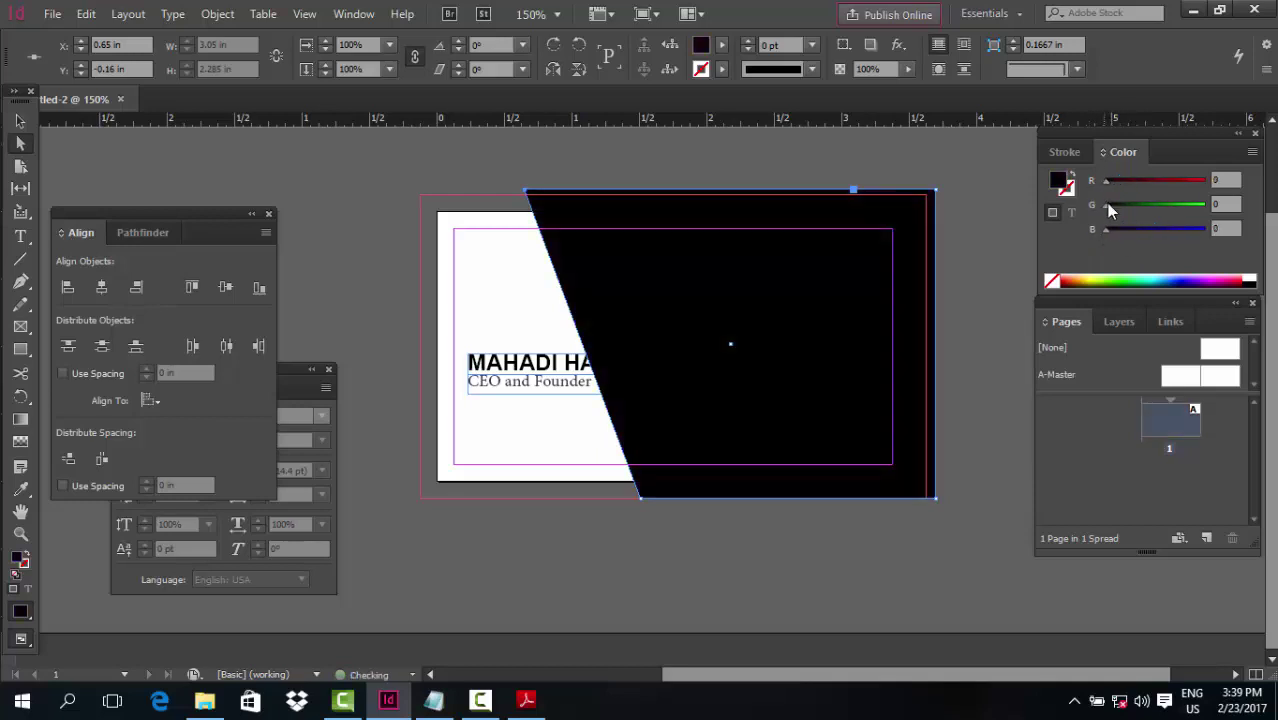
drag(1106, 230, 1109, 228)
click(20, 120)
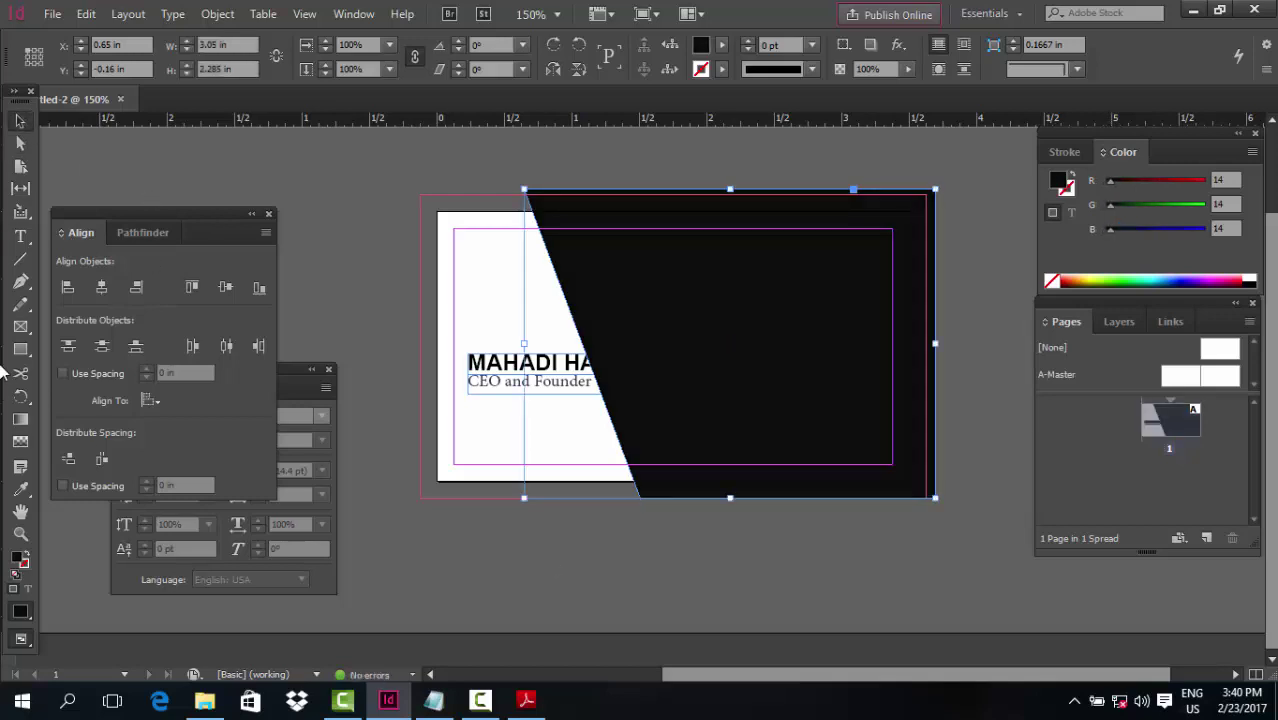
Draw a wide ellipse across the card's bottom edge and fill it red, RGB 253, 0, 19
right_click(27, 352)
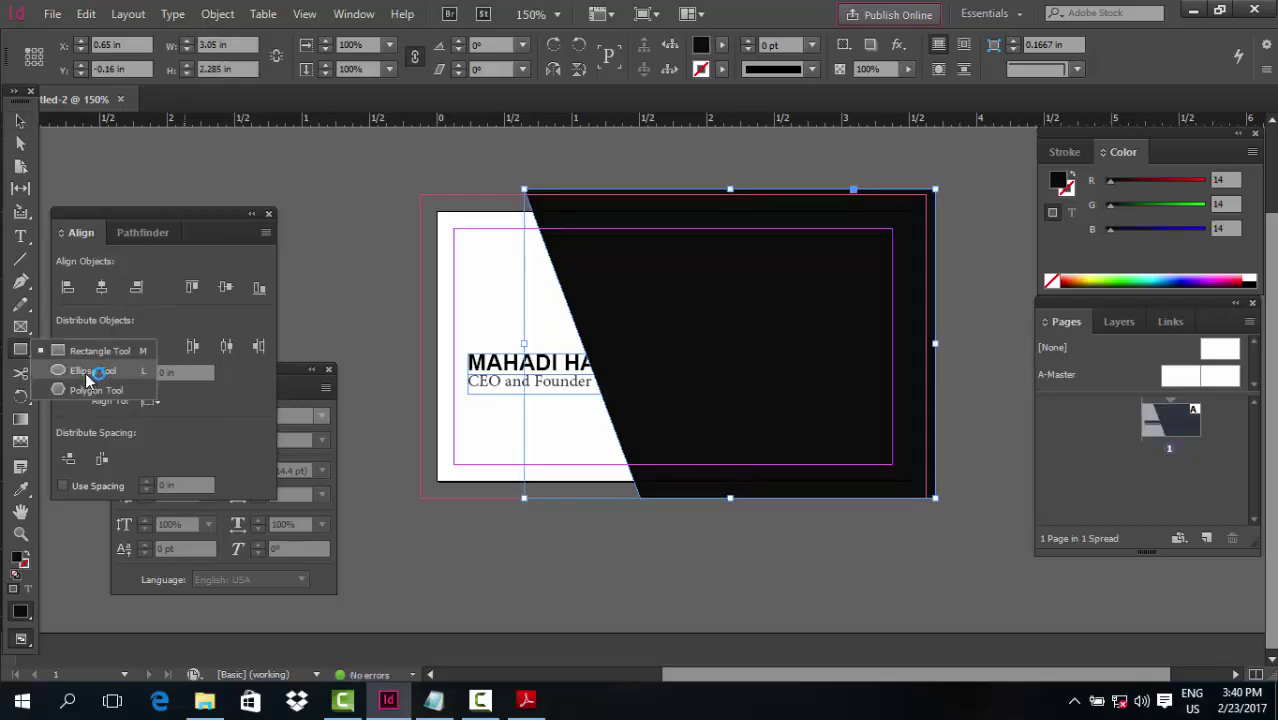
click(95, 365)
drag(389, 420, 932, 621)
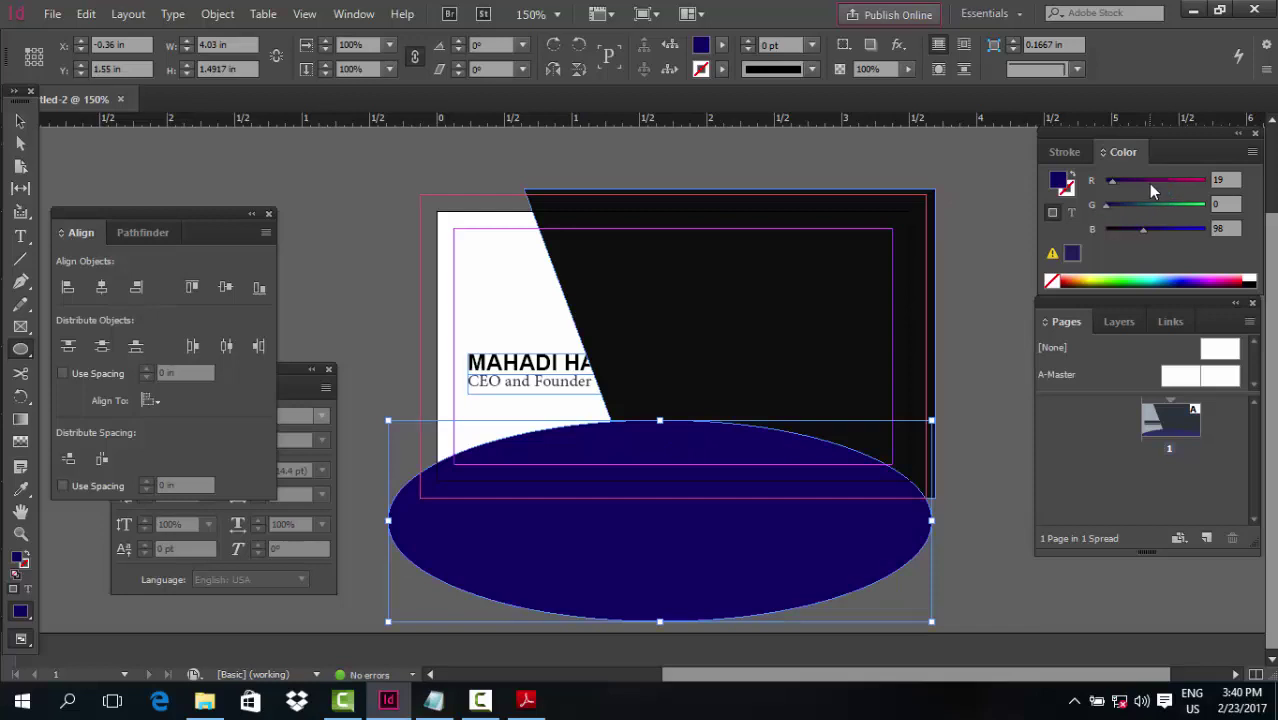
drag(1172, 181, 1206, 186)
drag(1143, 229, 1110, 231)
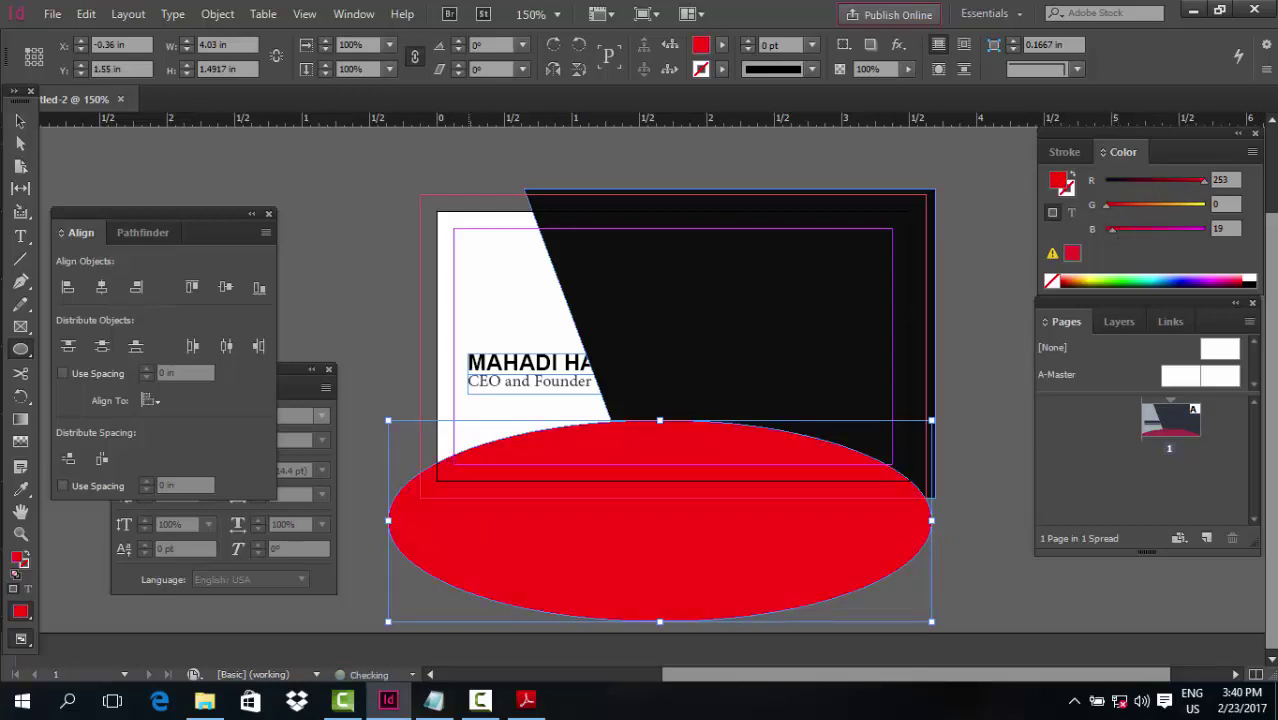
Resize the red ellipse slightly wider and taller
click(20, 120)
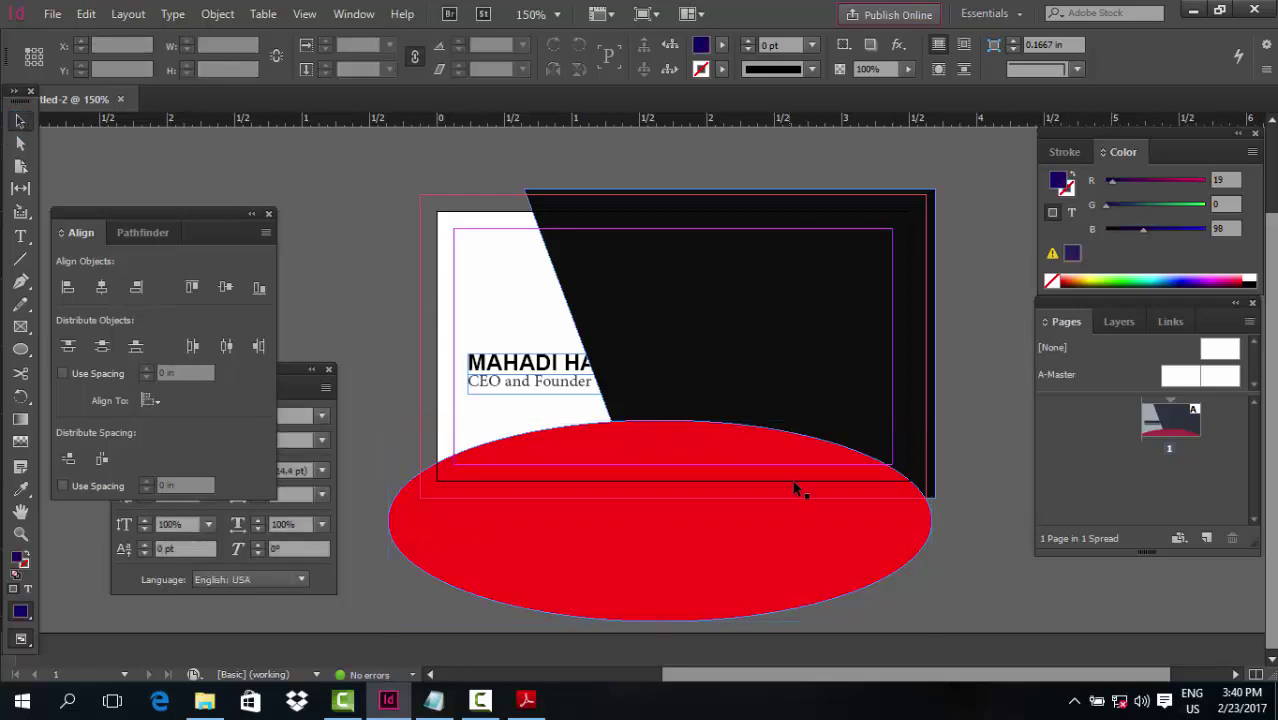
drag(930, 520, 953, 523)
drag(669, 425, 961, 386)
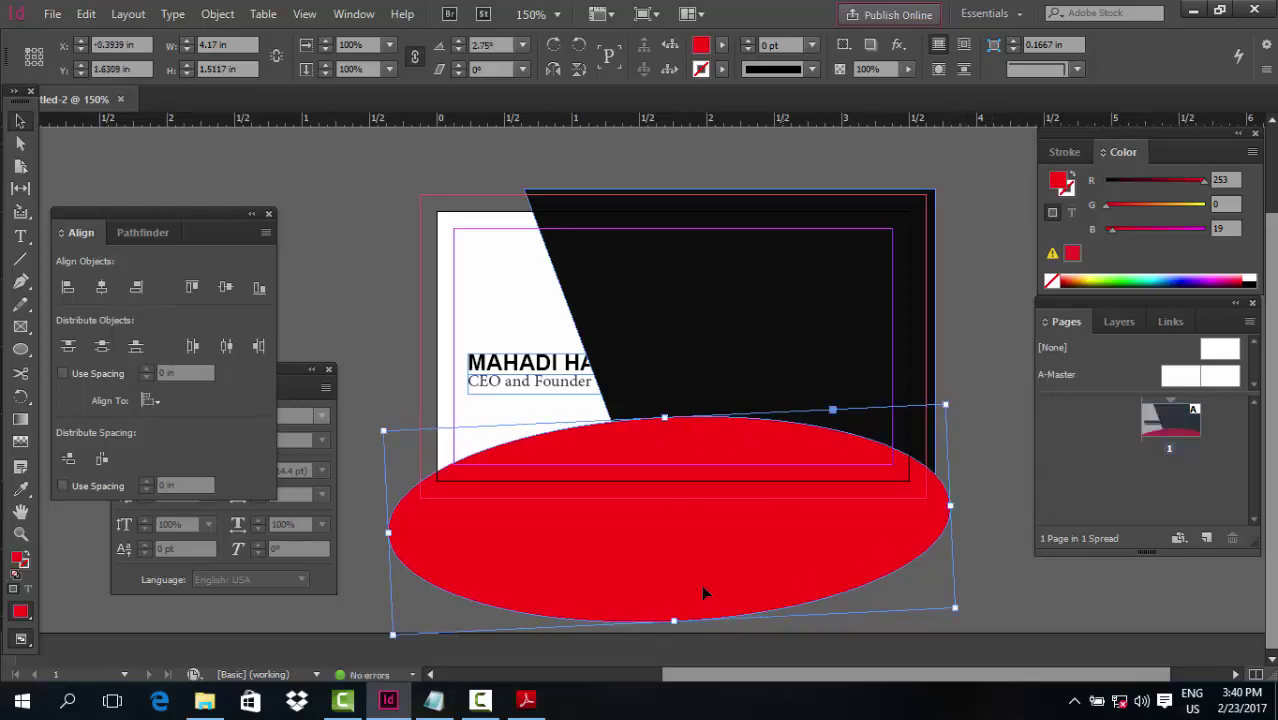
click(379, 386)
Draw a closed curved swoosh path above the ellipse with the Pen and fill it with the ellipse's red
key(p)
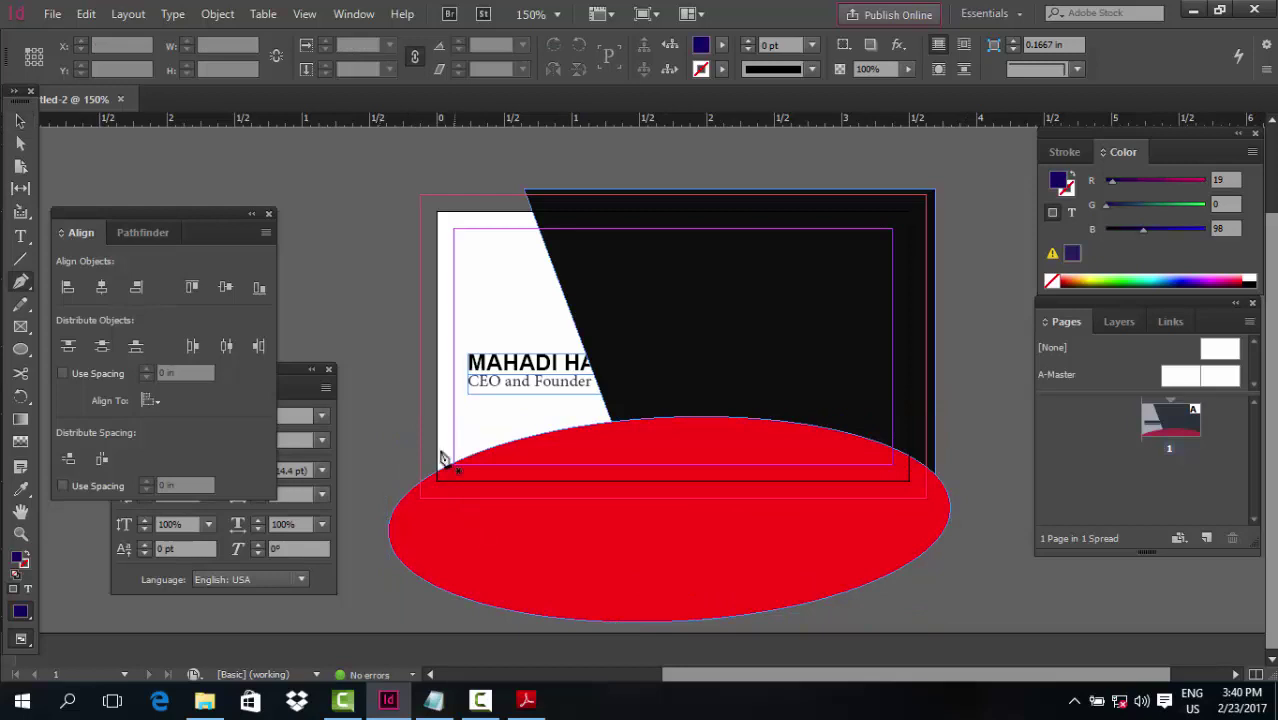
click(409, 456)
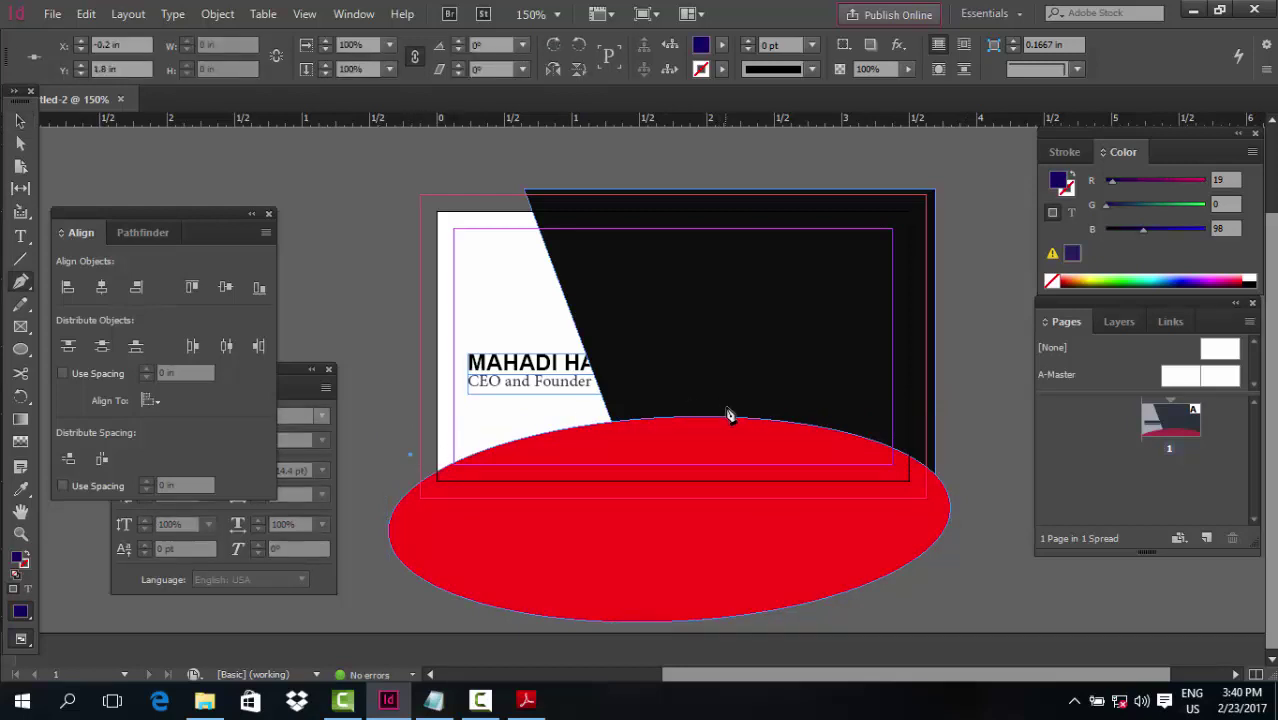
drag(726, 408, 928, 418)
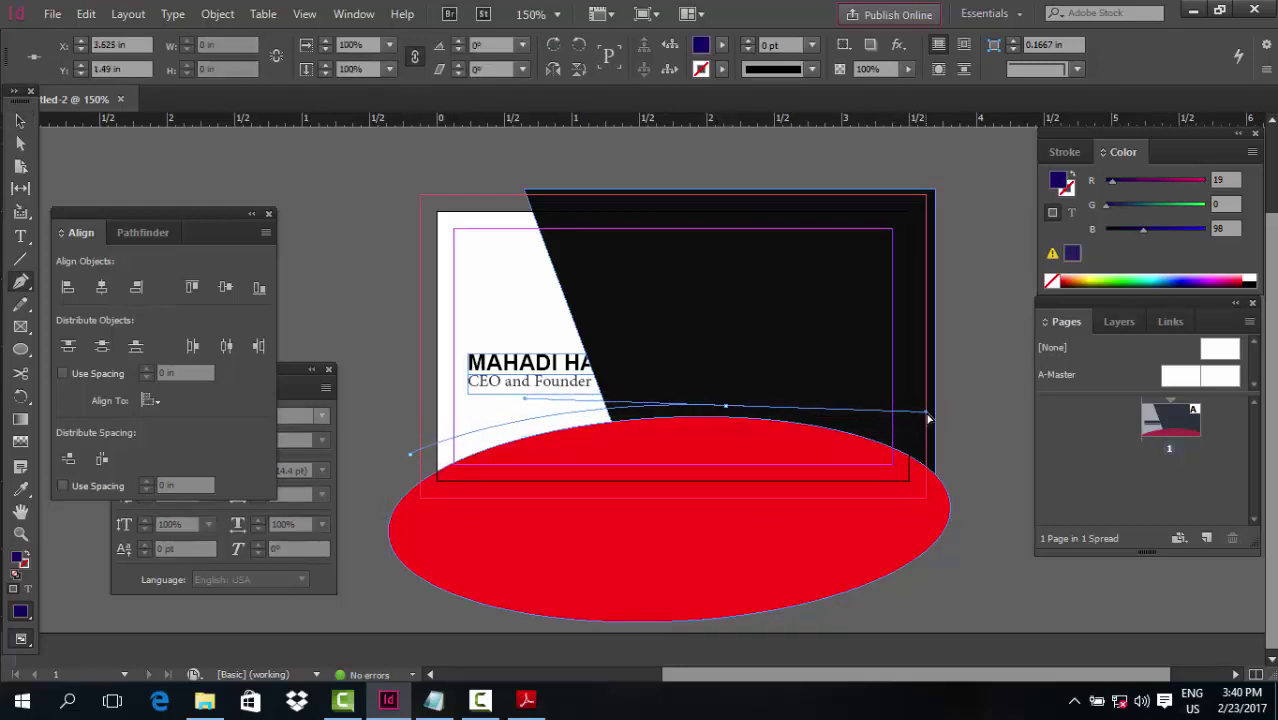
click(725, 408)
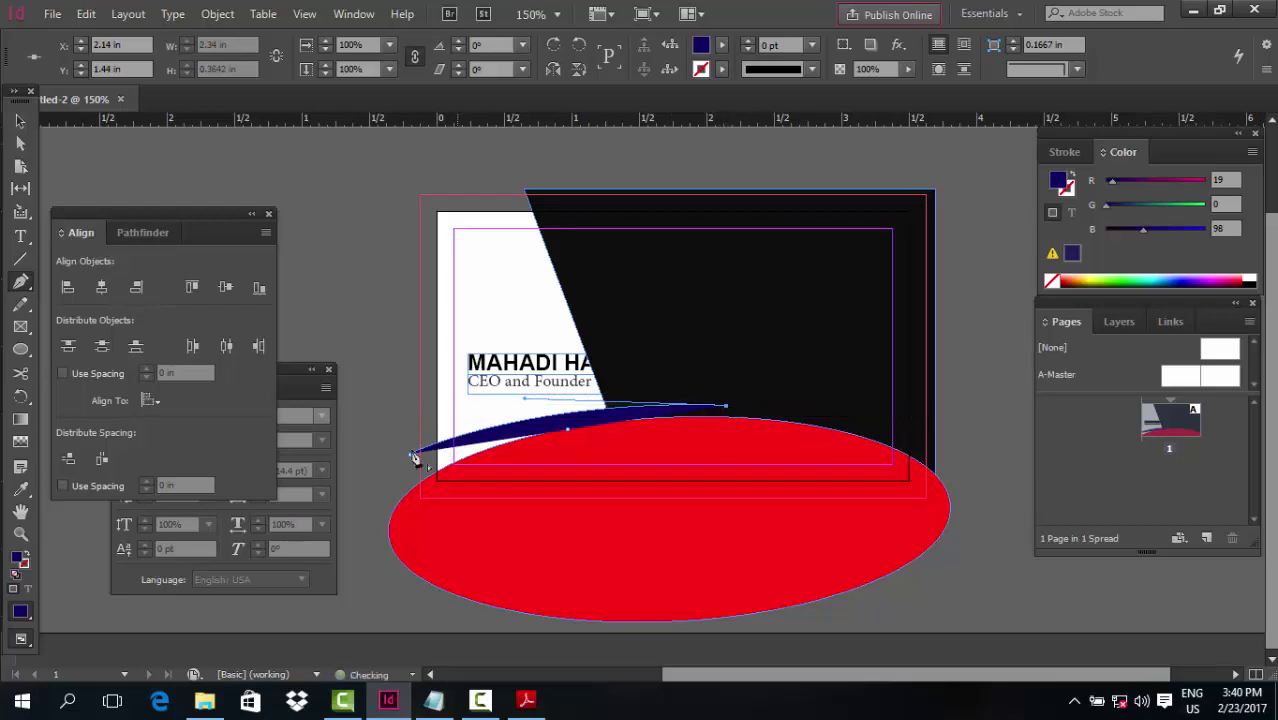
drag(408, 474, 292, 553)
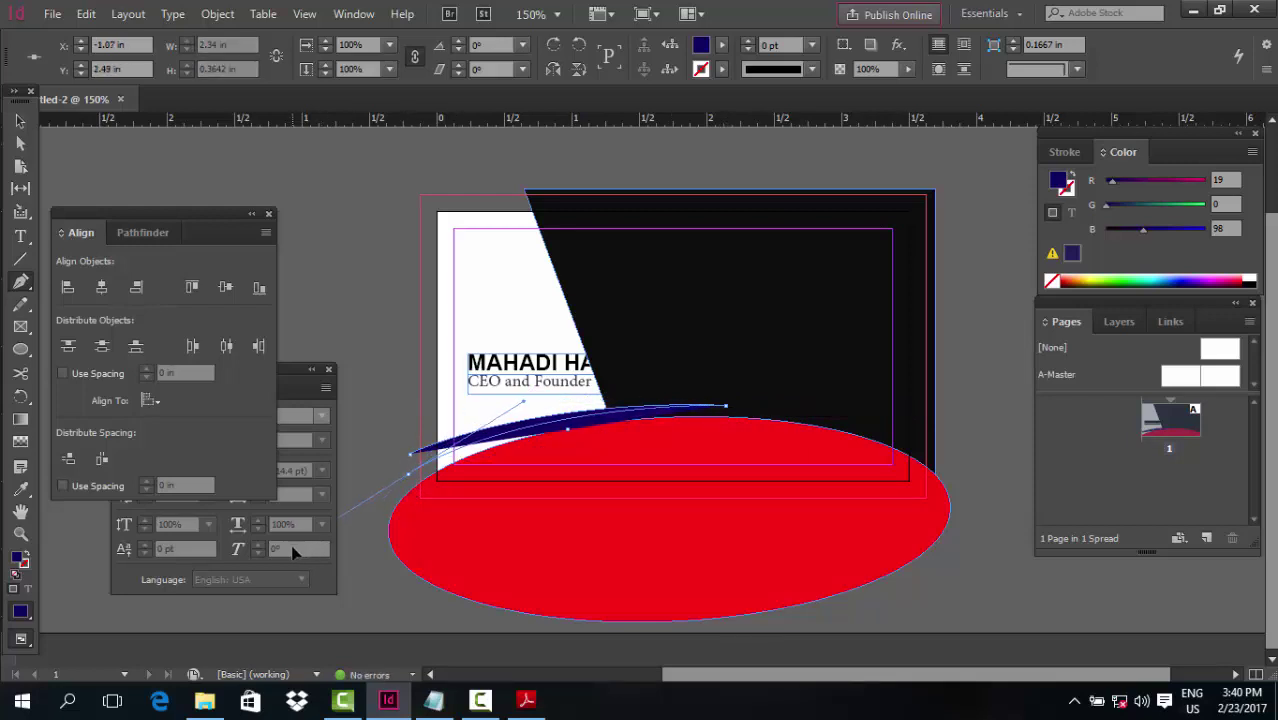
click(411, 457)
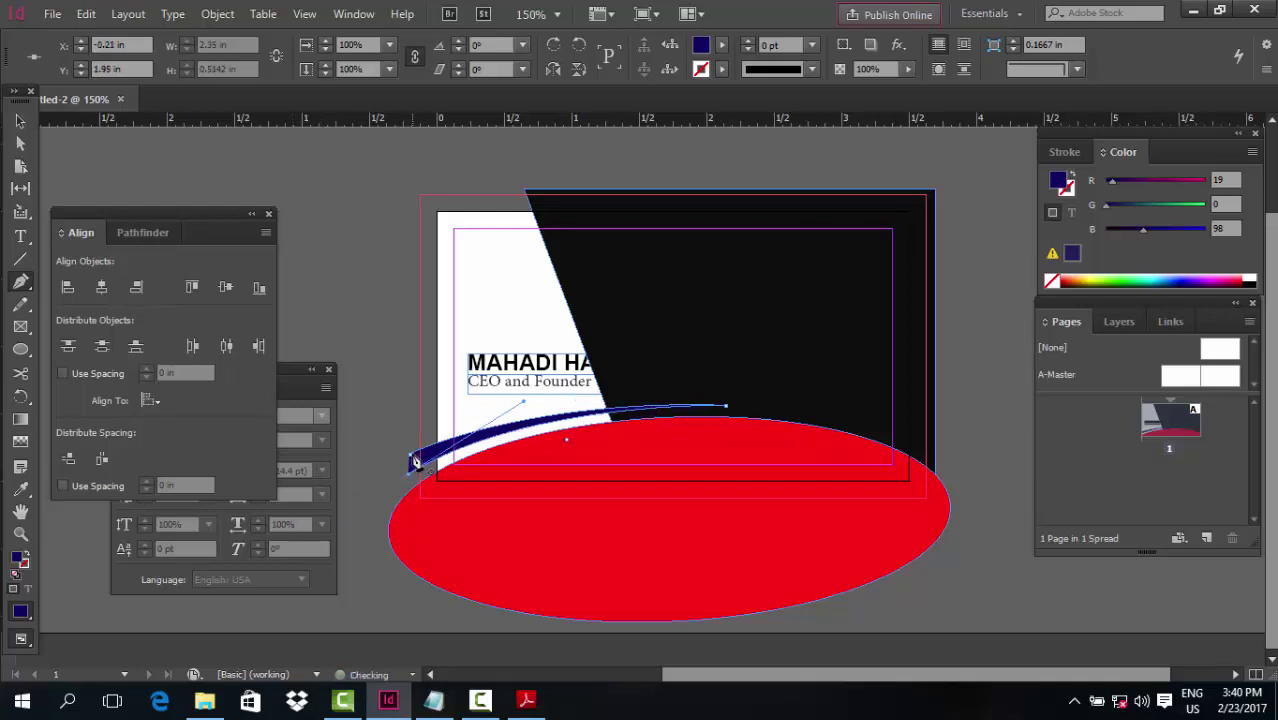
click(412, 456)
key(i)
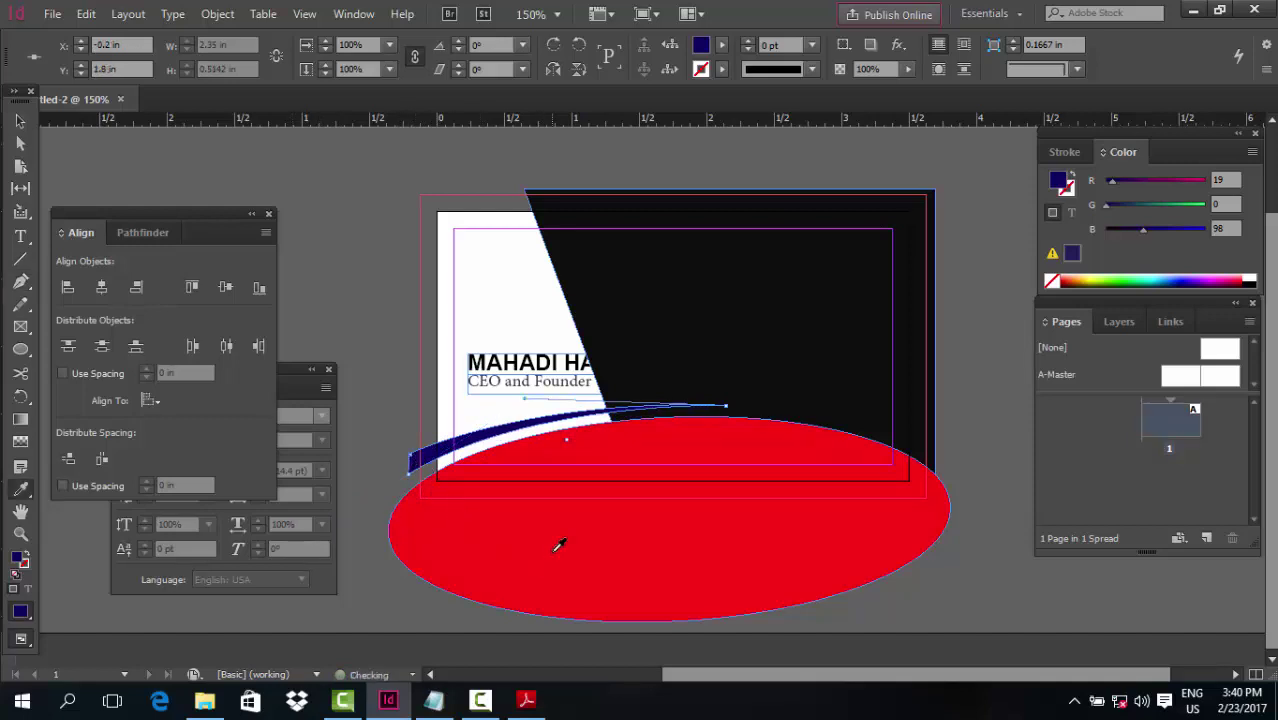
click(559, 543)
Try a tilted duplicate of the ellipse and swoosh at the card's top edge, then delete it
click(24, 121)
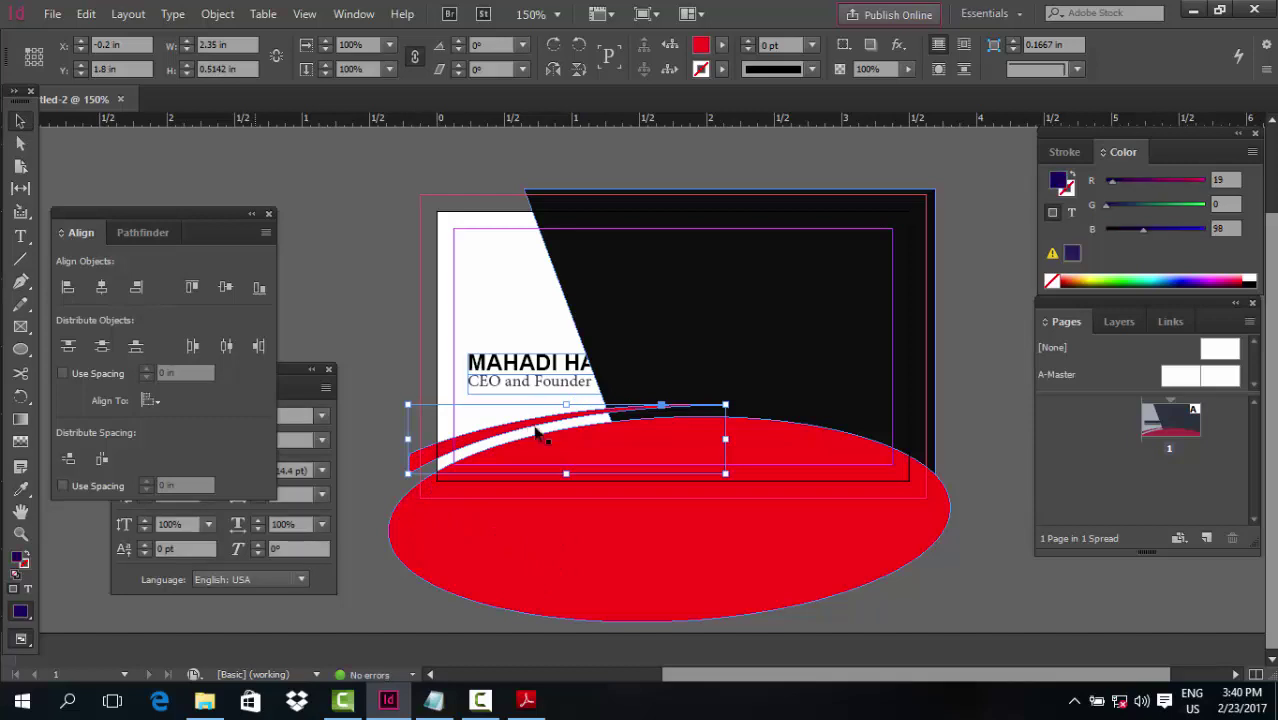
click(826, 455)
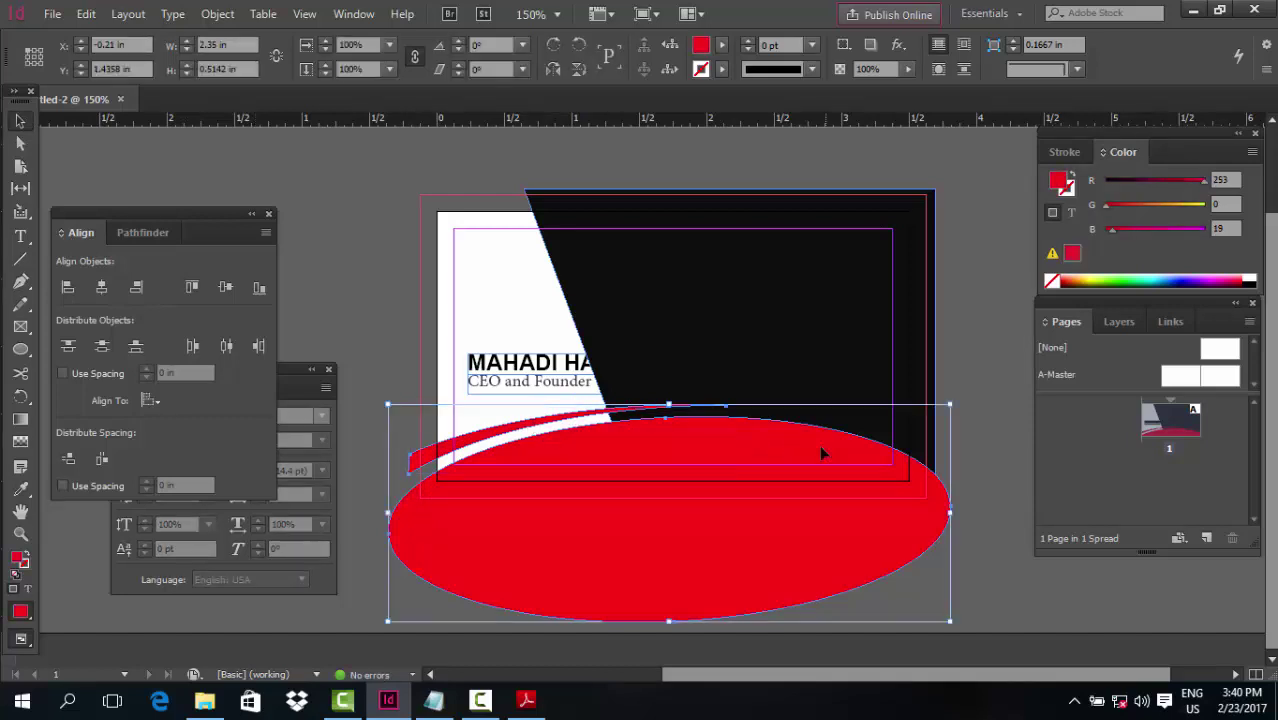
drag(785, 456, 799, 263)
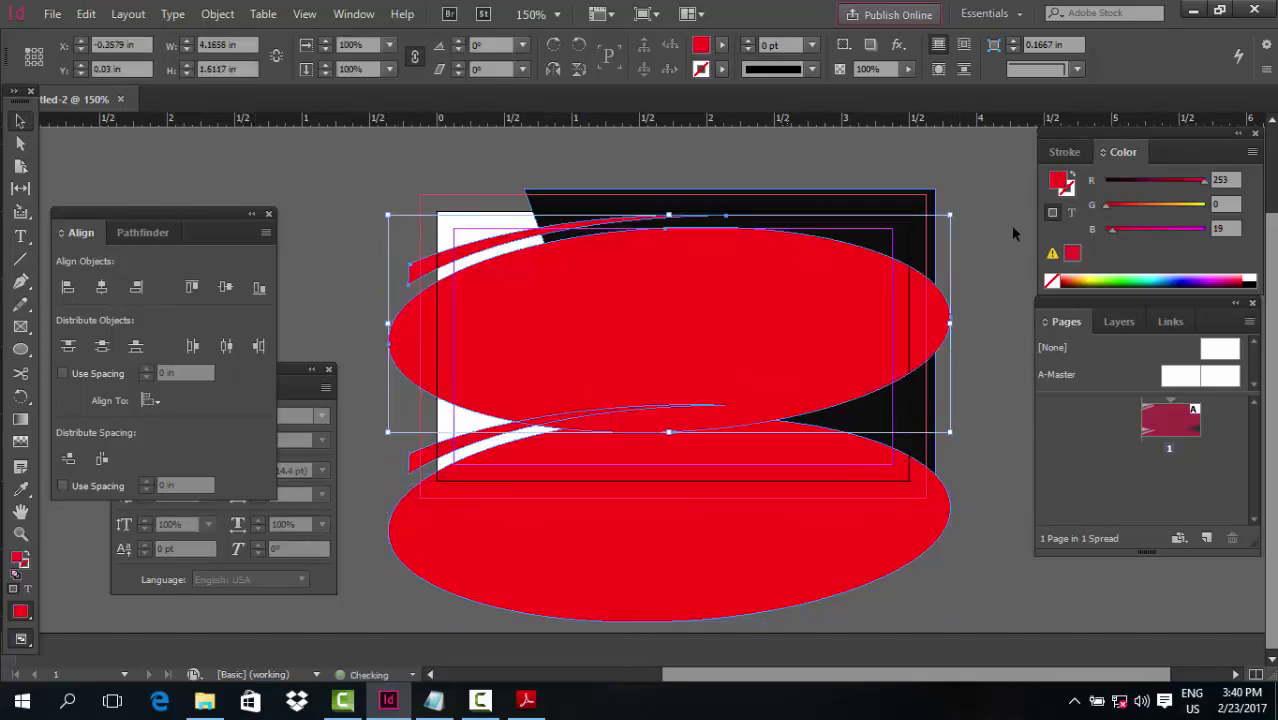
drag(956, 421, 448, 356)
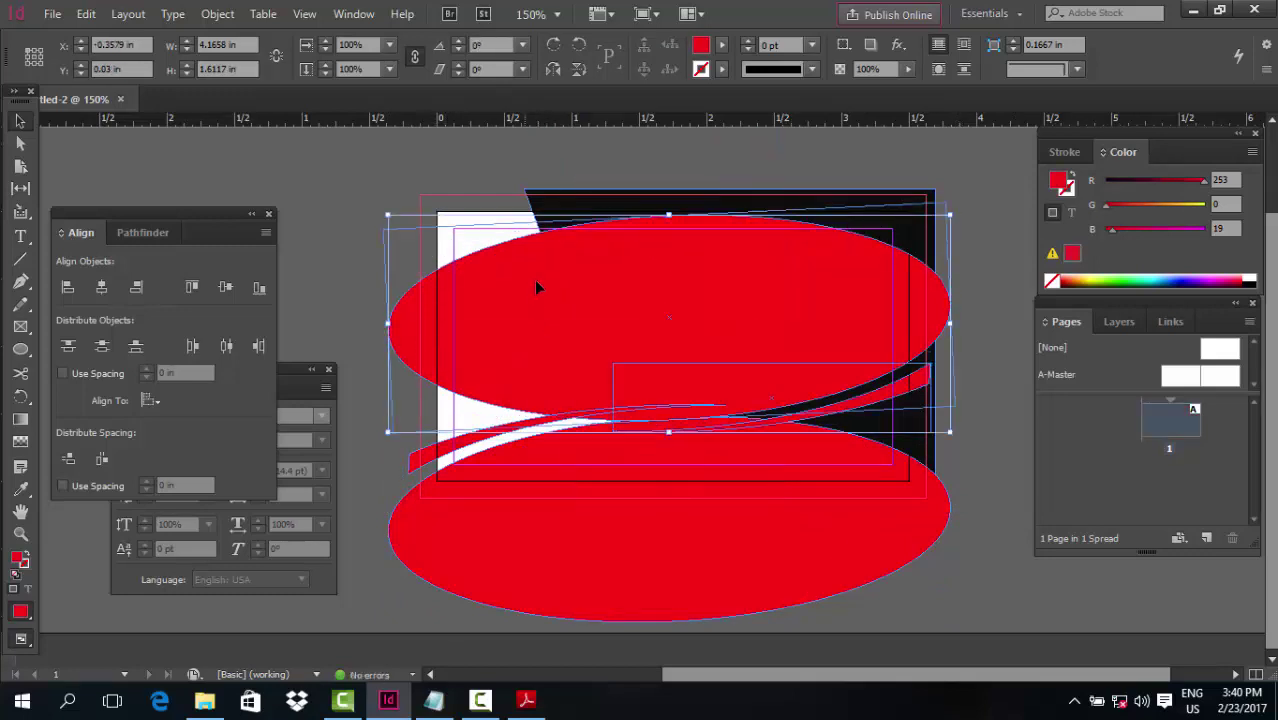
drag(536, 286, 553, 175)
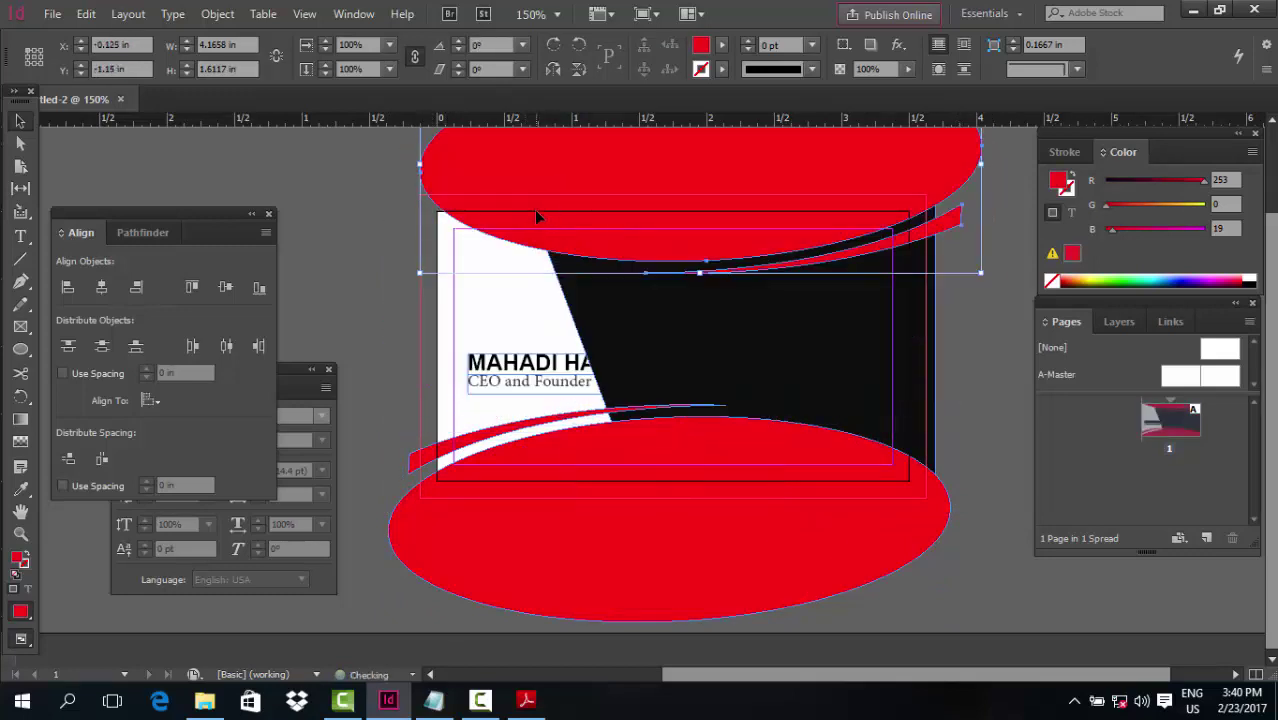
key(Delete)
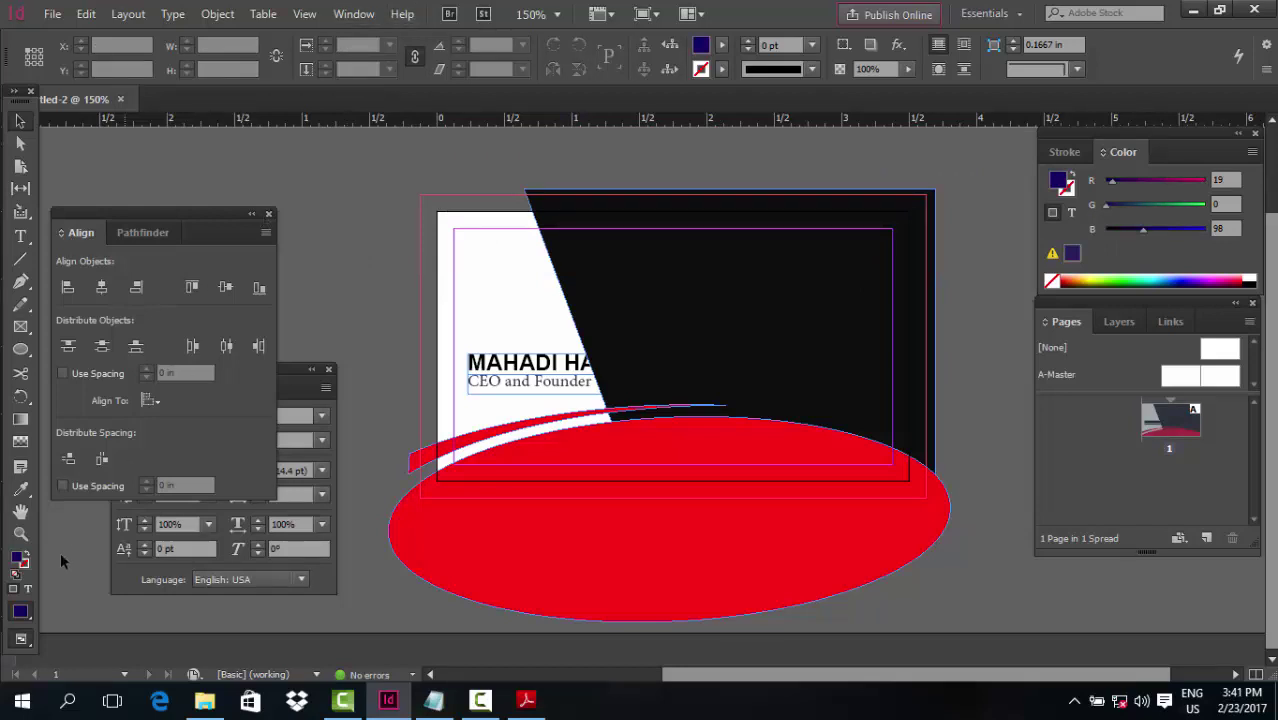
click(480, 700)
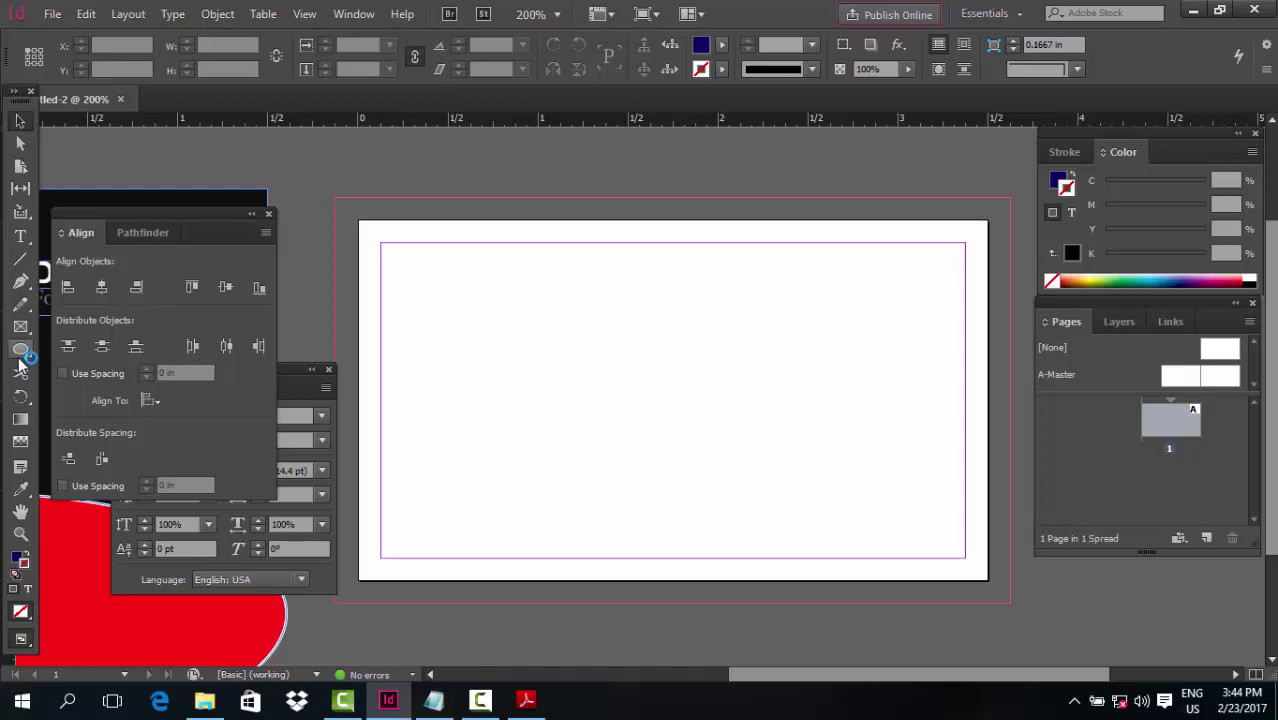
Draw a rectangle on the blank card and add an anchor at its top edge's midpoint
drag(20, 349, 103, 352)
click(103, 352)
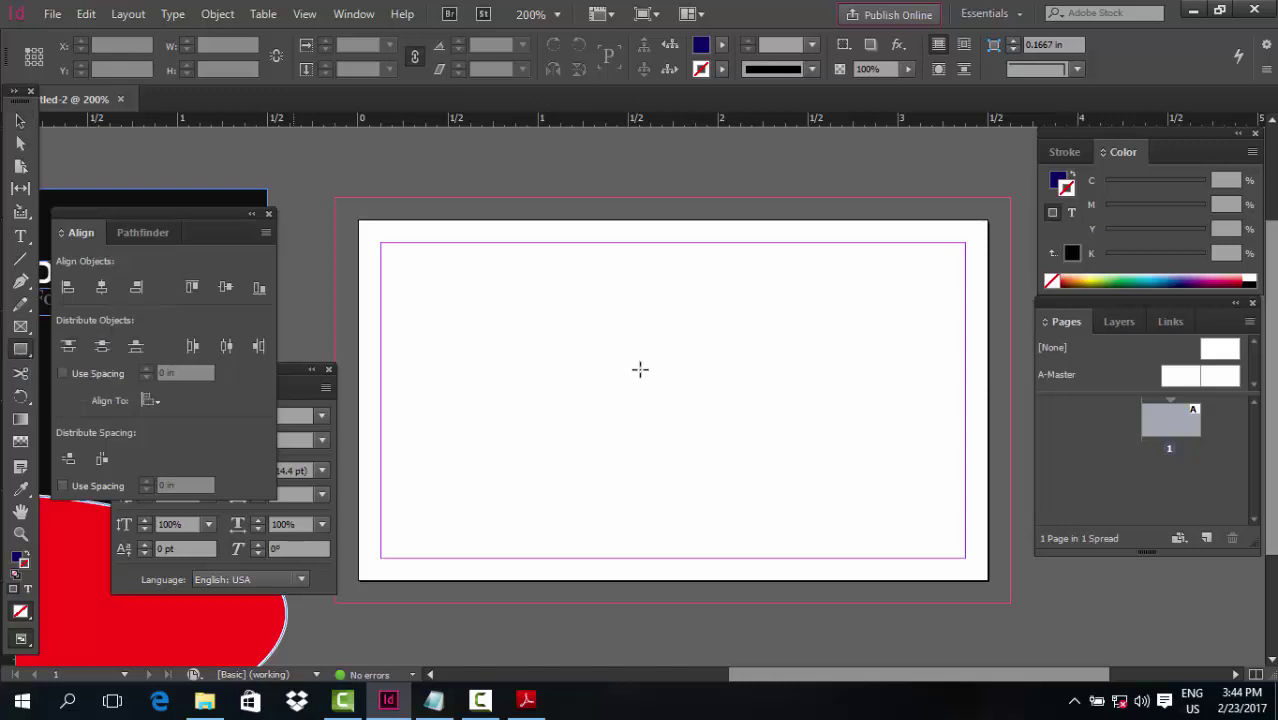
drag(505, 282, 873, 502)
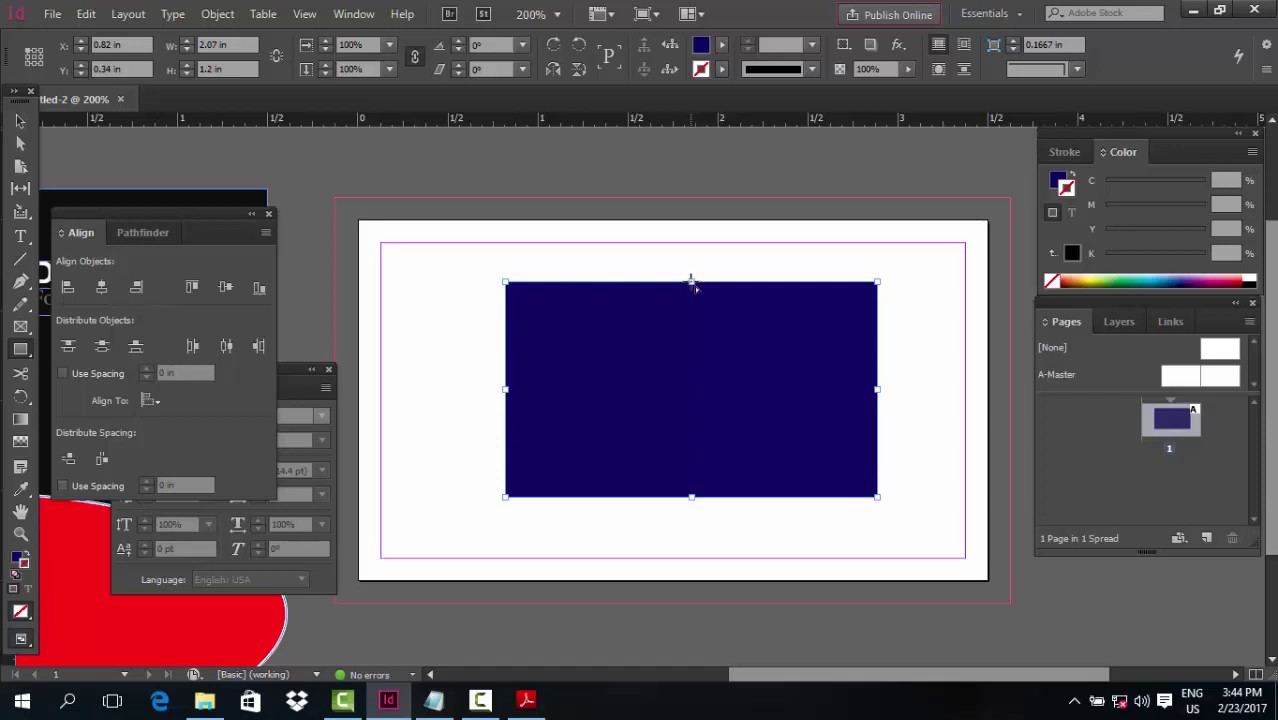
key(p)
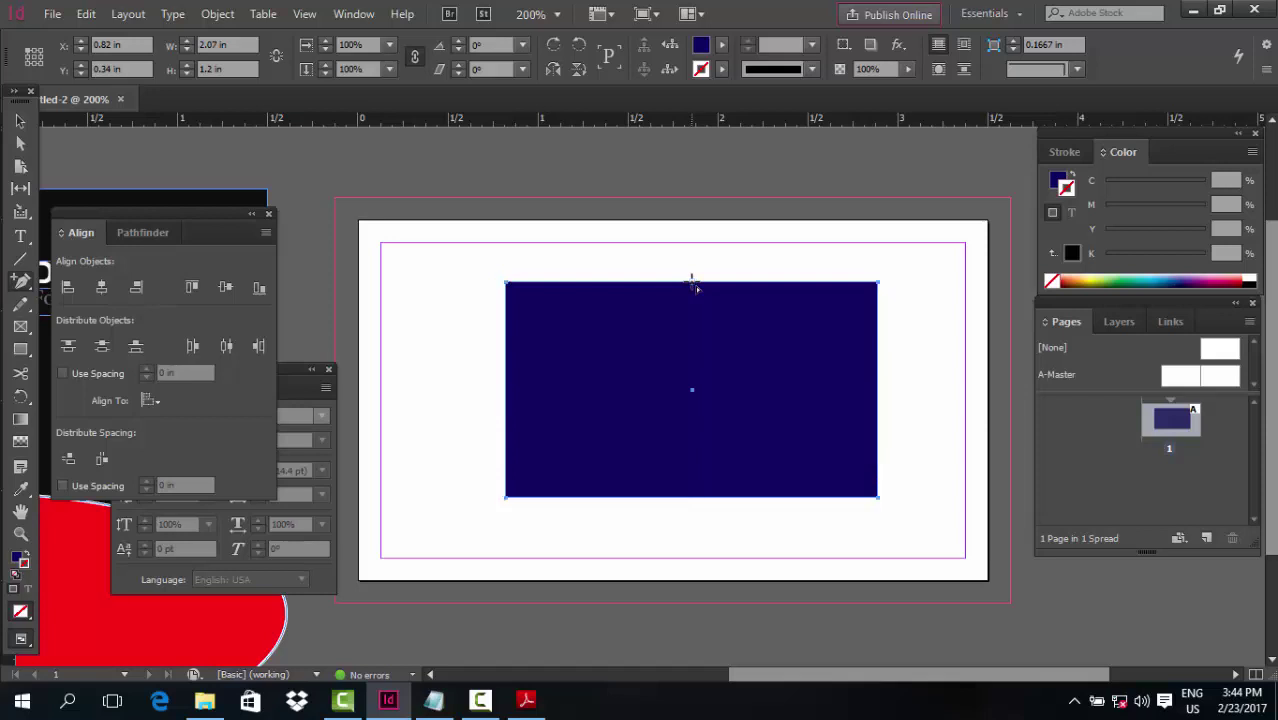
click(692, 282)
Pull the top anchor up into a peak, add a right-edge anchor and delete the bottom-right corner
click(21, 146)
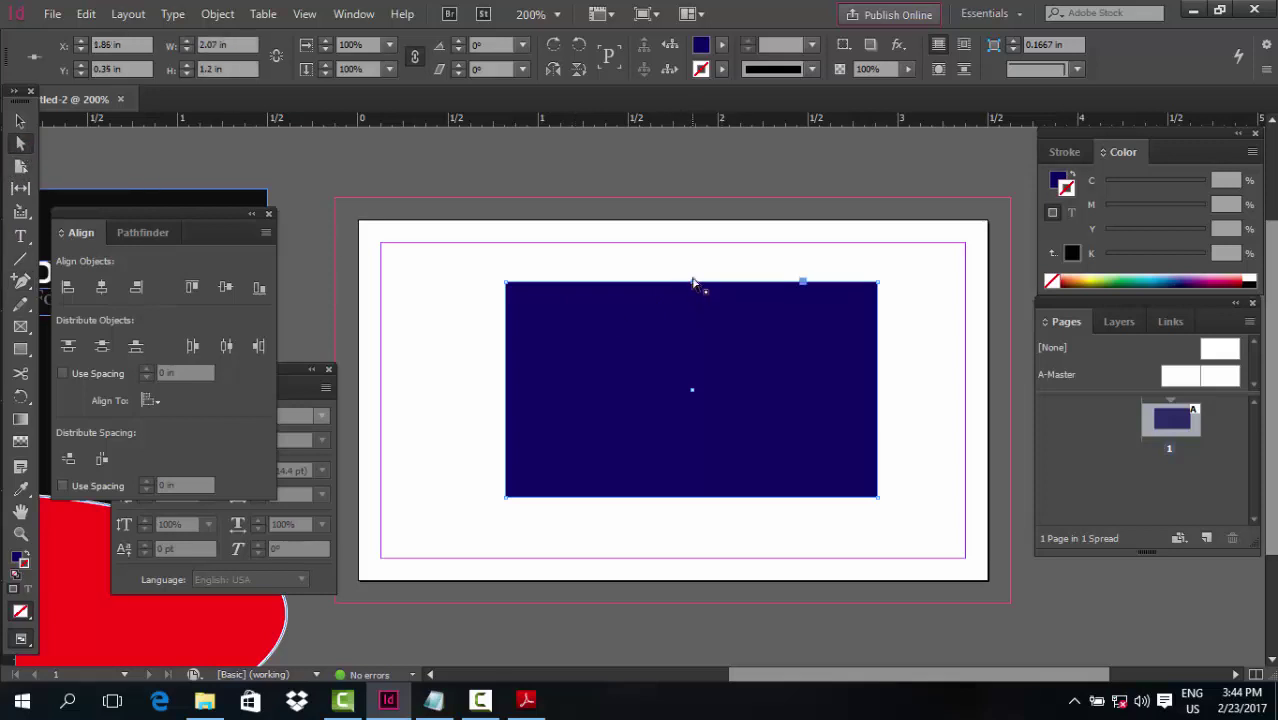
drag(694, 284, 694, 168)
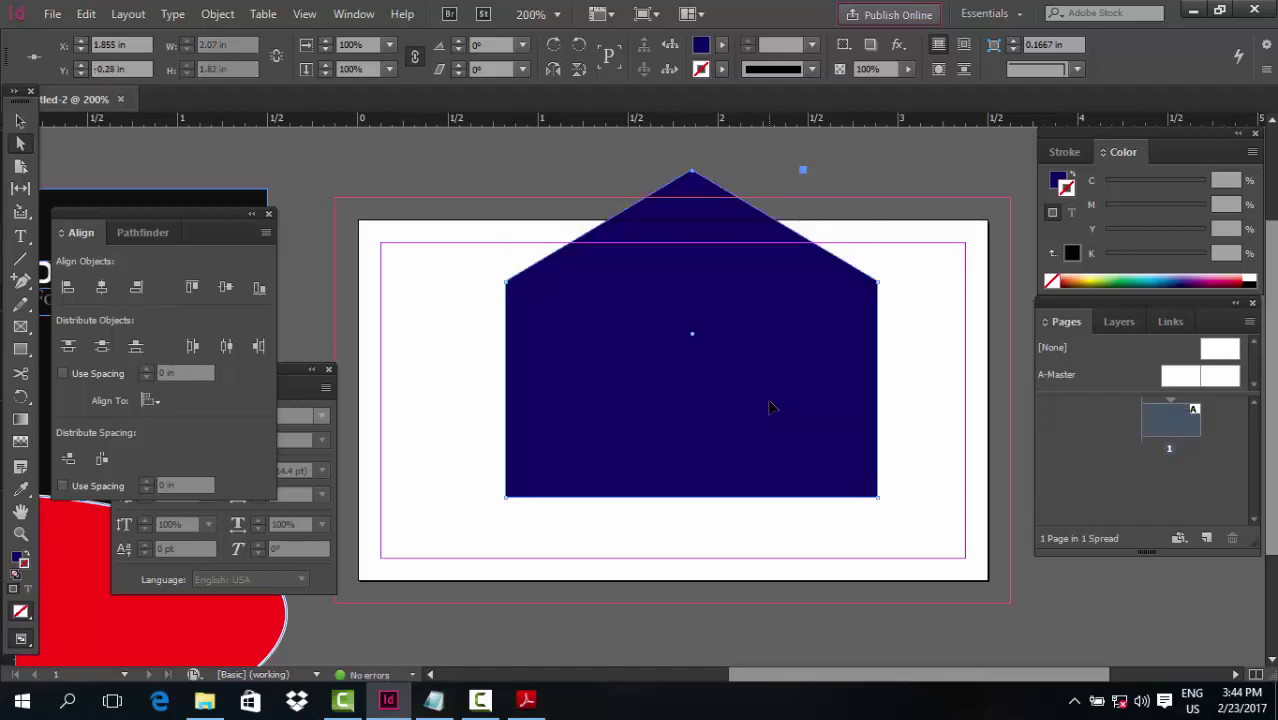
key(p)
click(878, 391)
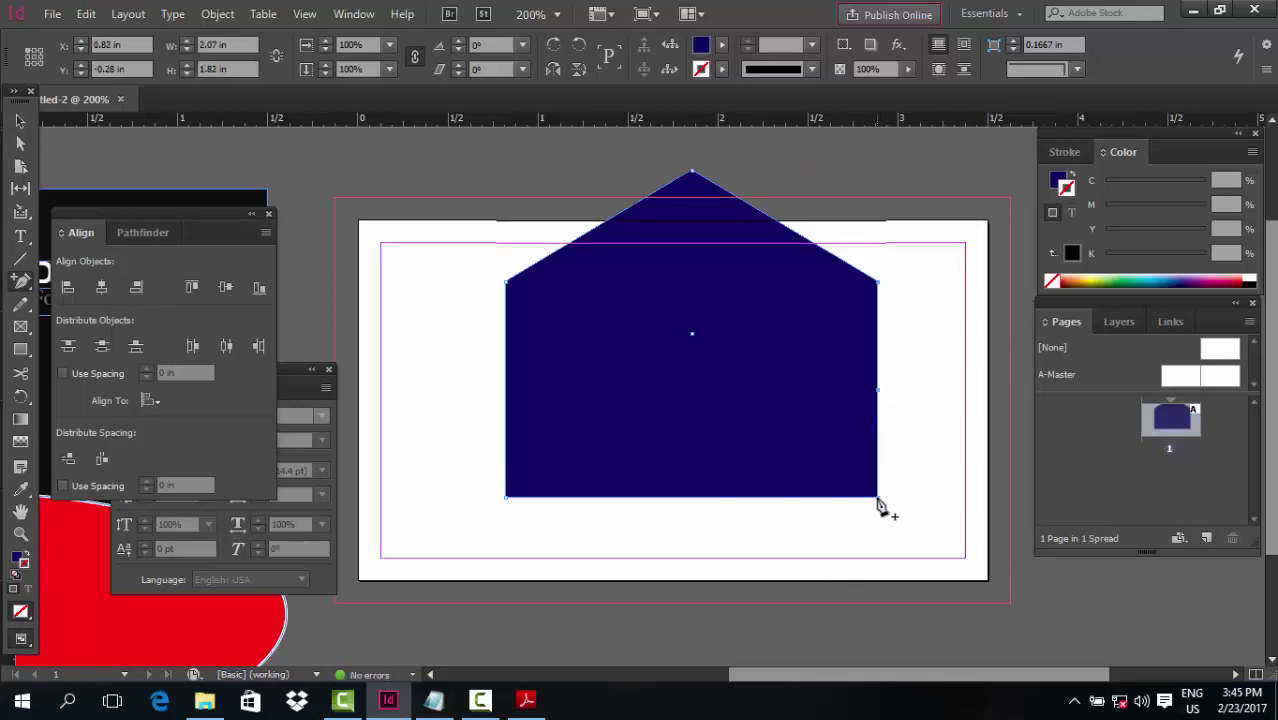
click(877, 498)
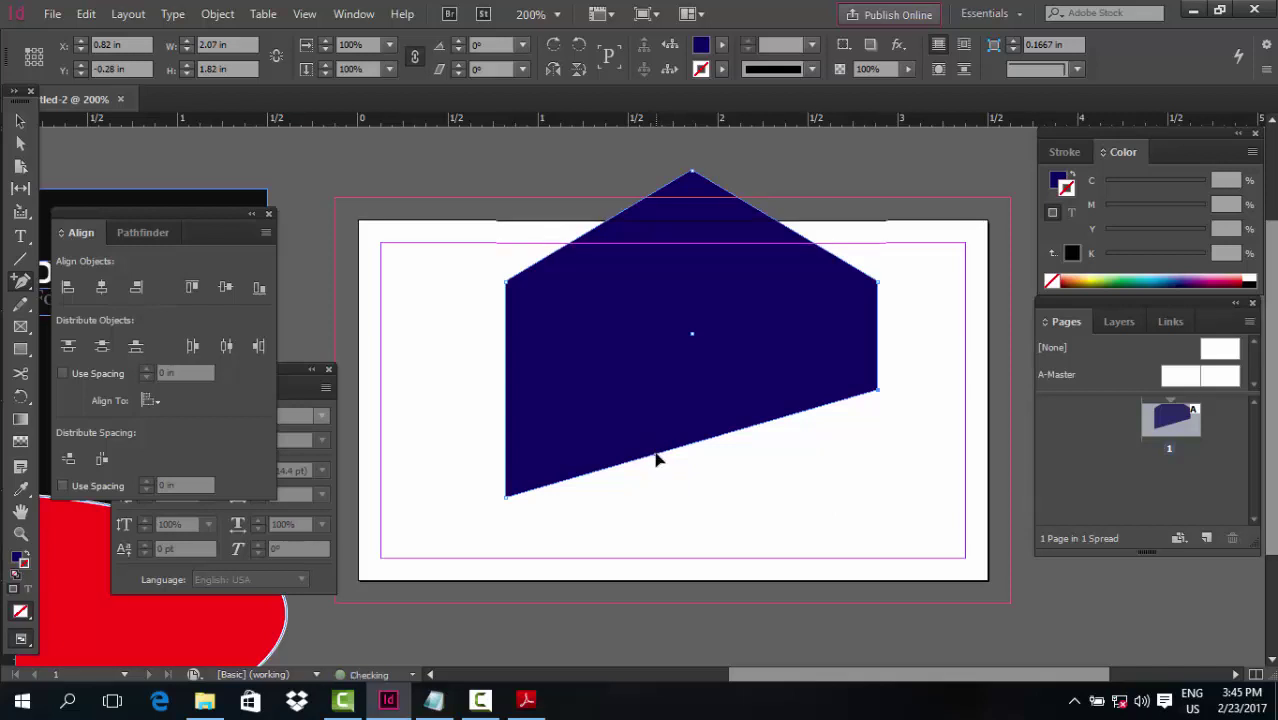
Move the slanted edge's point down to the bottom and nudge the right-side anchor up
key(a)
drag(658, 466, 688, 499)
key(ctrl+z)
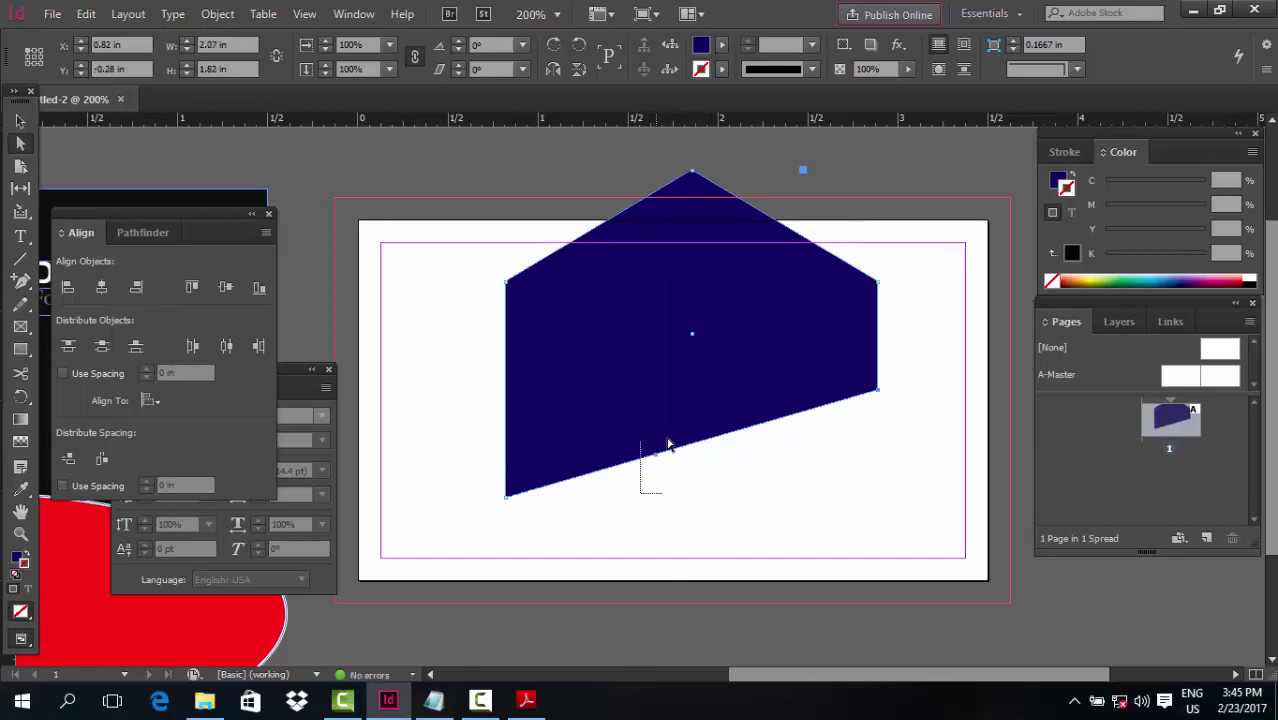
drag(657, 455, 705, 503)
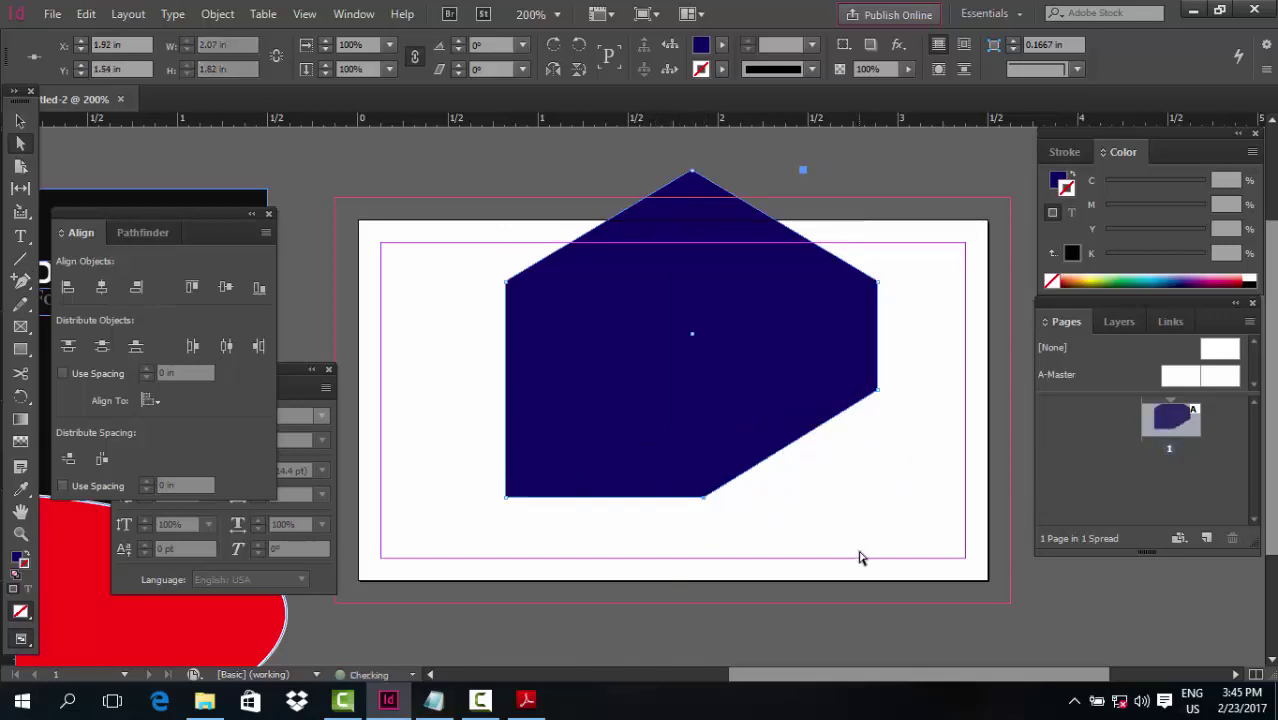
drag(899, 375, 668, 551)
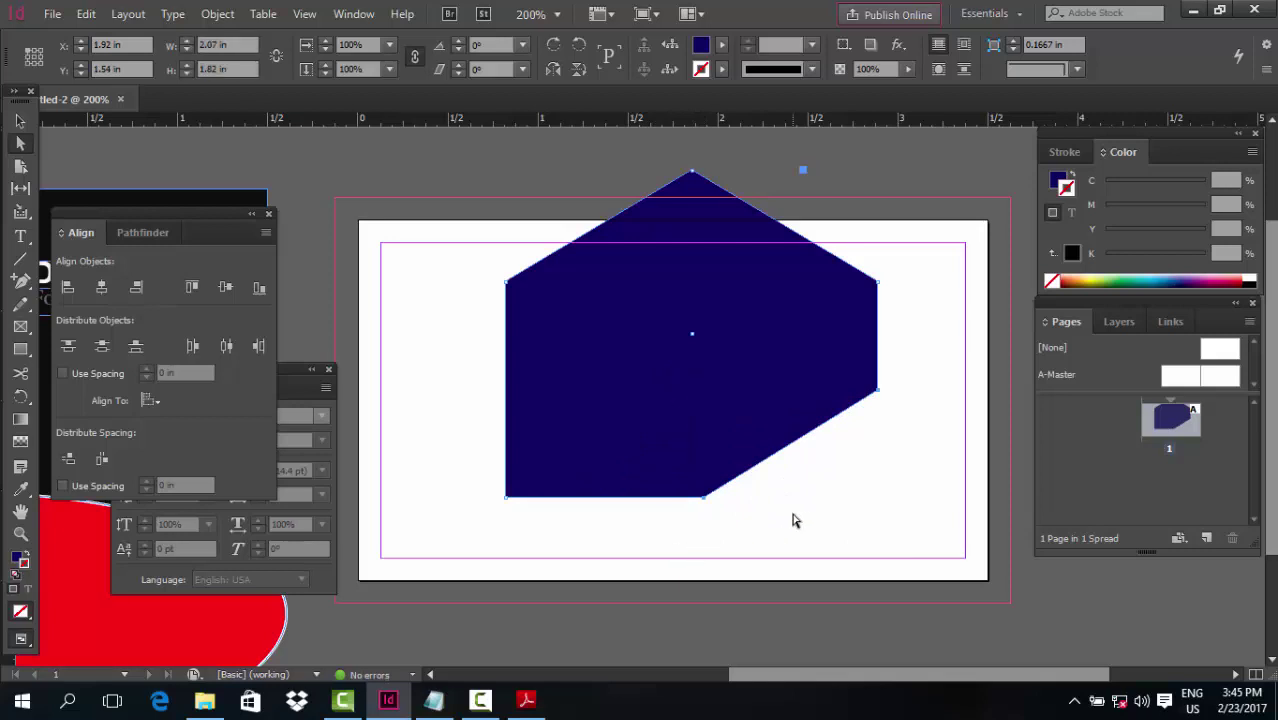
click(879, 397)
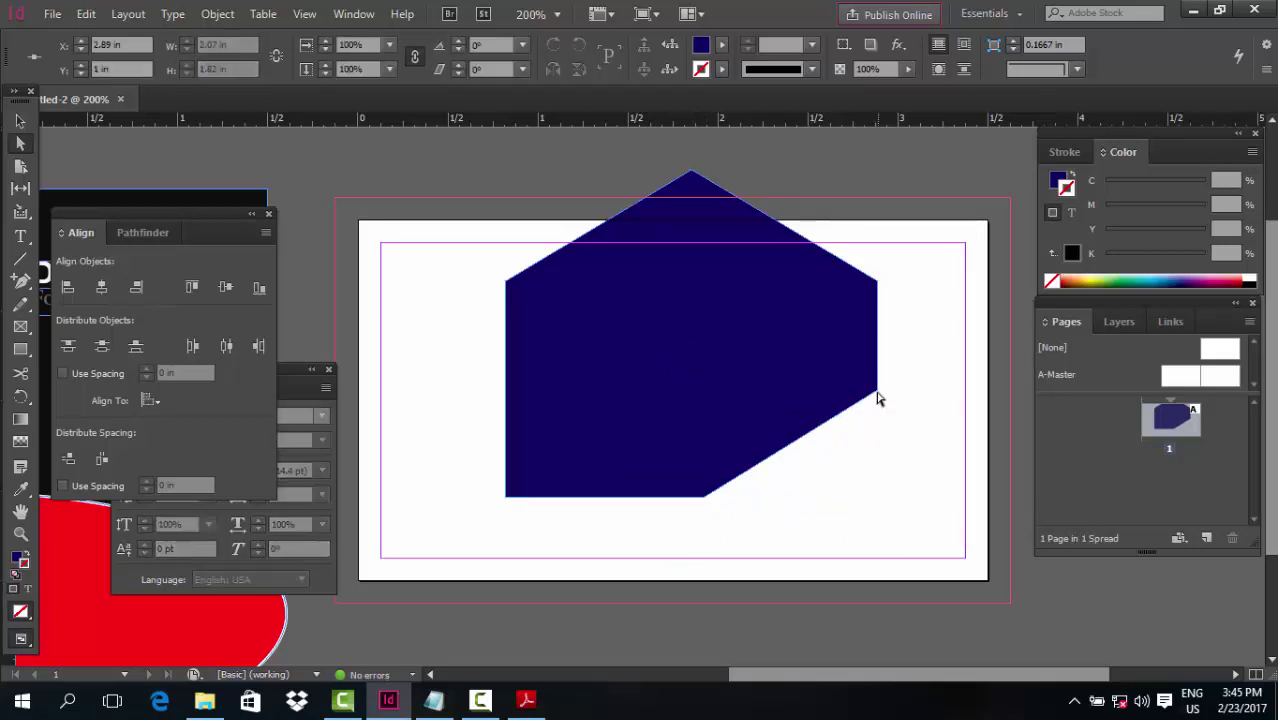
key(Up)
Marquee-select the shape's lower-right anchor points
click(702, 504)
drag(916, 382, 690, 516)
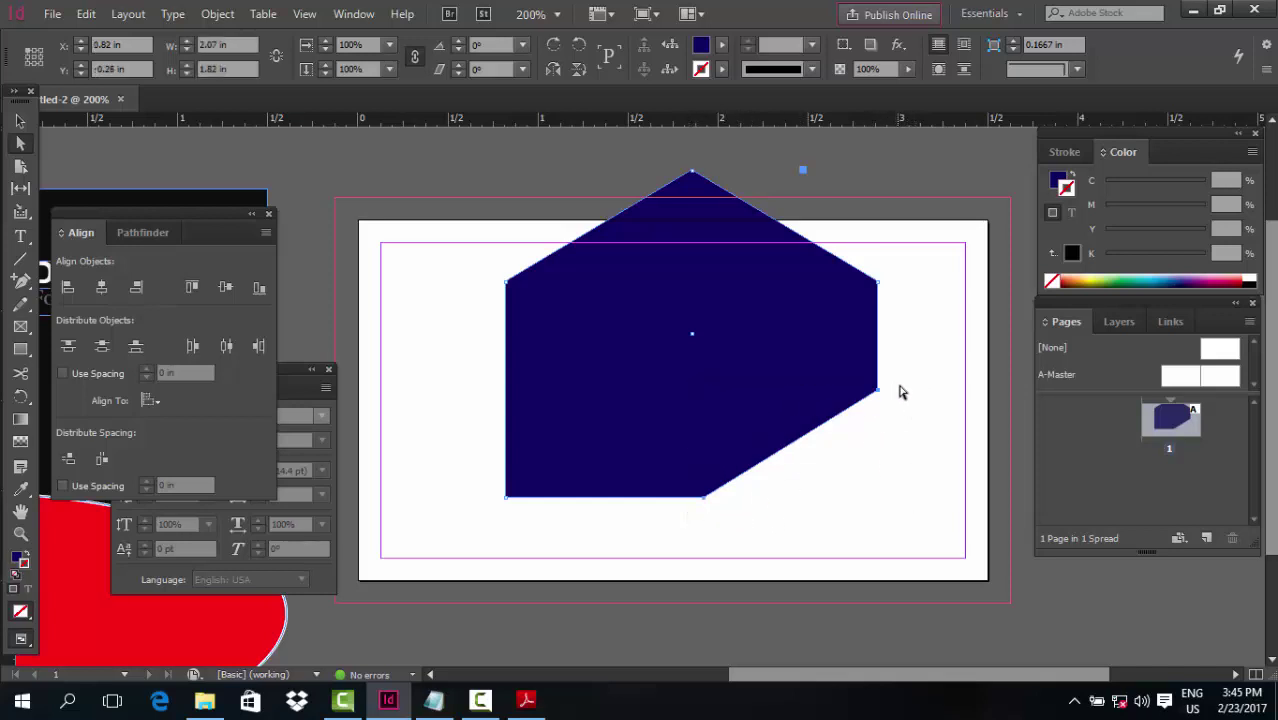
drag(904, 374, 497, 510)
drag(908, 387, 668, 536)
click(445, 335)
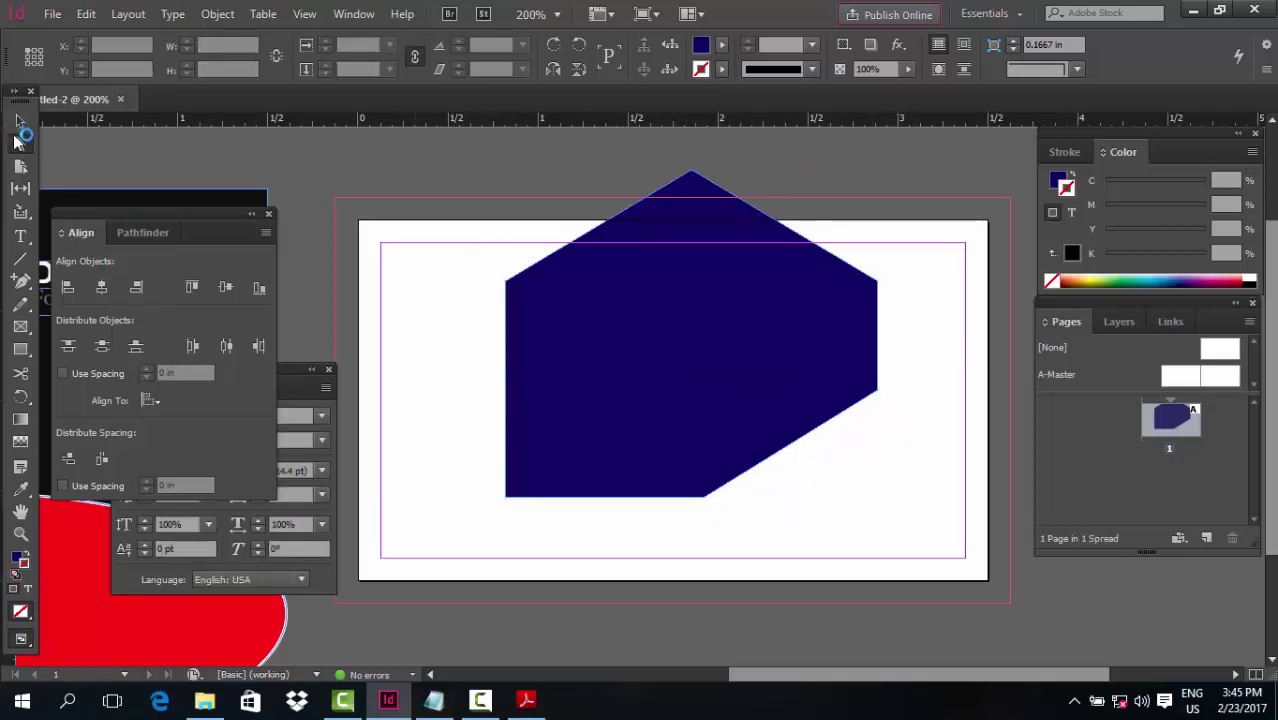
Delete the six-sided shape and draw a 1.06 in navy circle in its place
key(v)
click(620, 383)
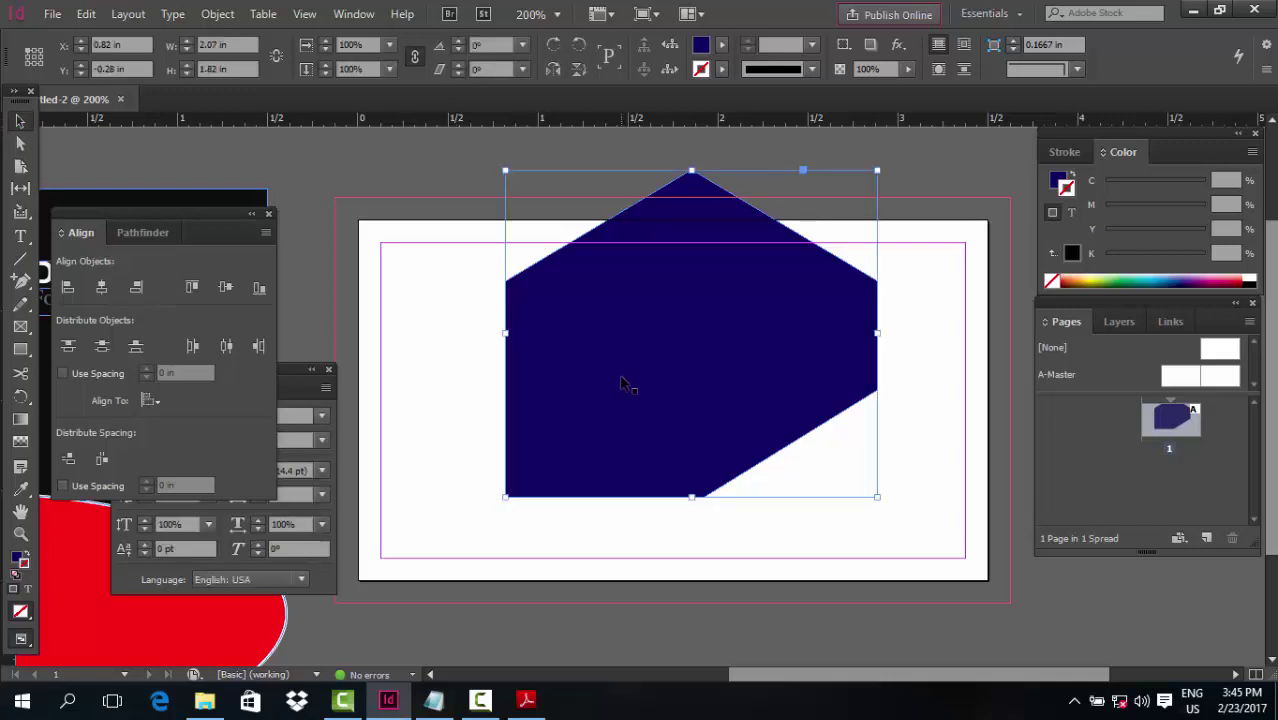
key(Delete)
drag(24, 356, 70, 368)
drag(797, 420, 842, 488)
Nudge the circle's bottom point down and reshape its lower curves into a pointed teardrop
key(a)
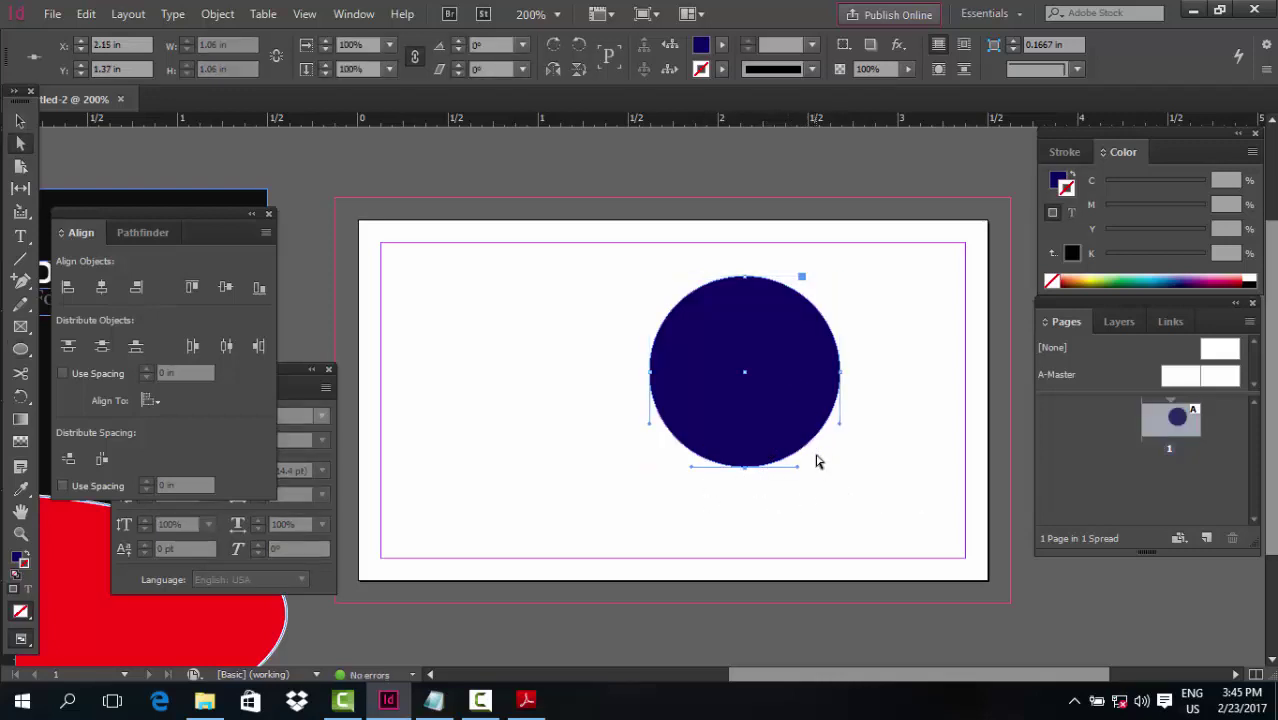
key(shift+Down)
key(shift+Down)
key(shift+Down)
key(shift+Down)
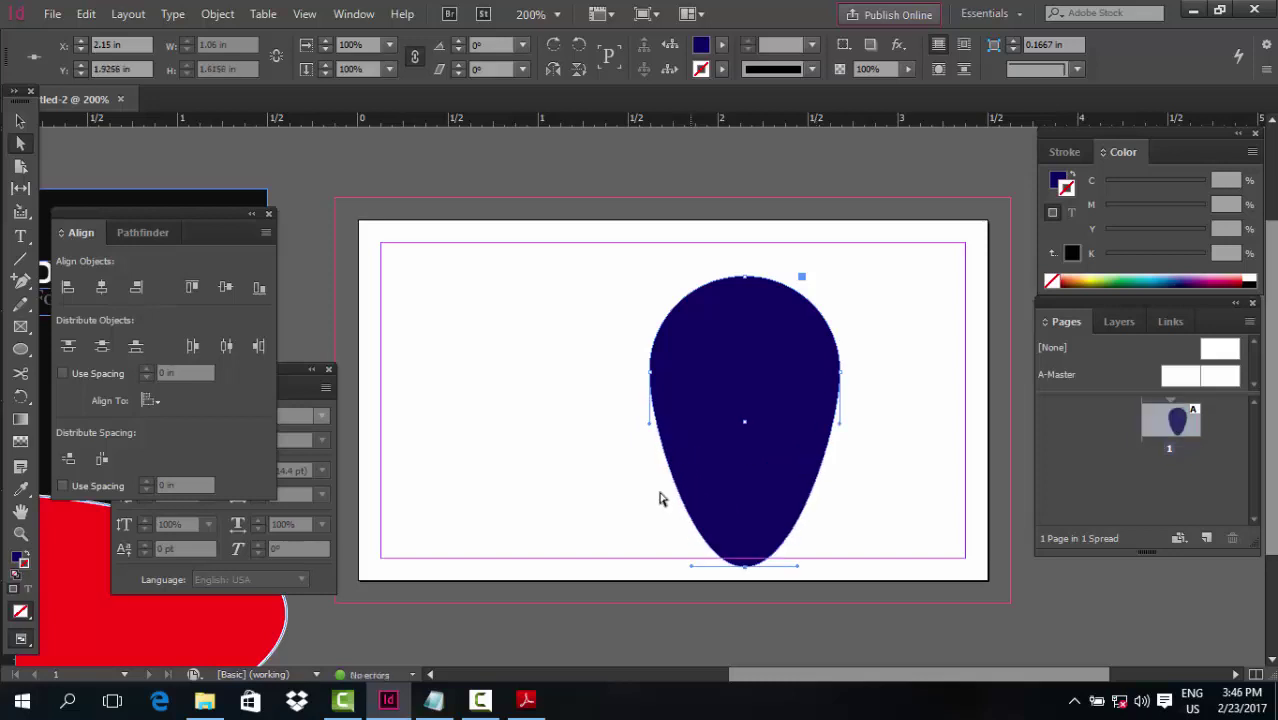
drag(705, 571, 748, 565)
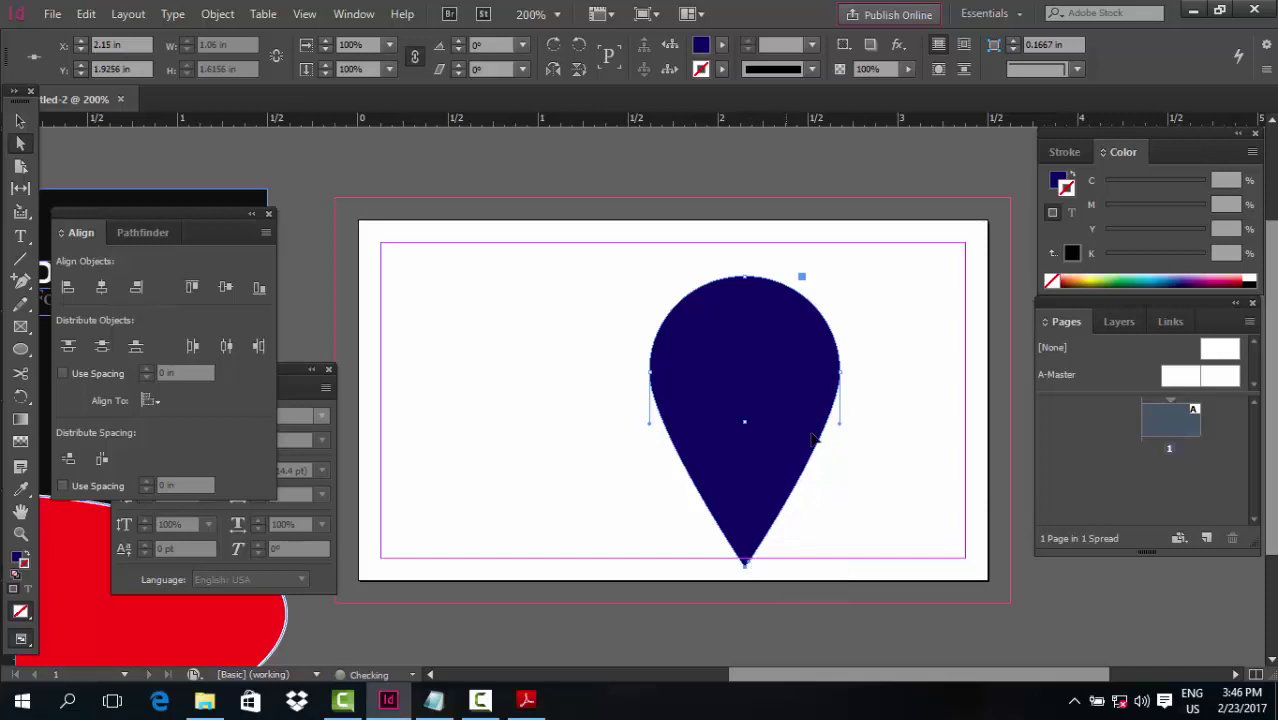
drag(840, 422, 838, 504)
click(651, 376)
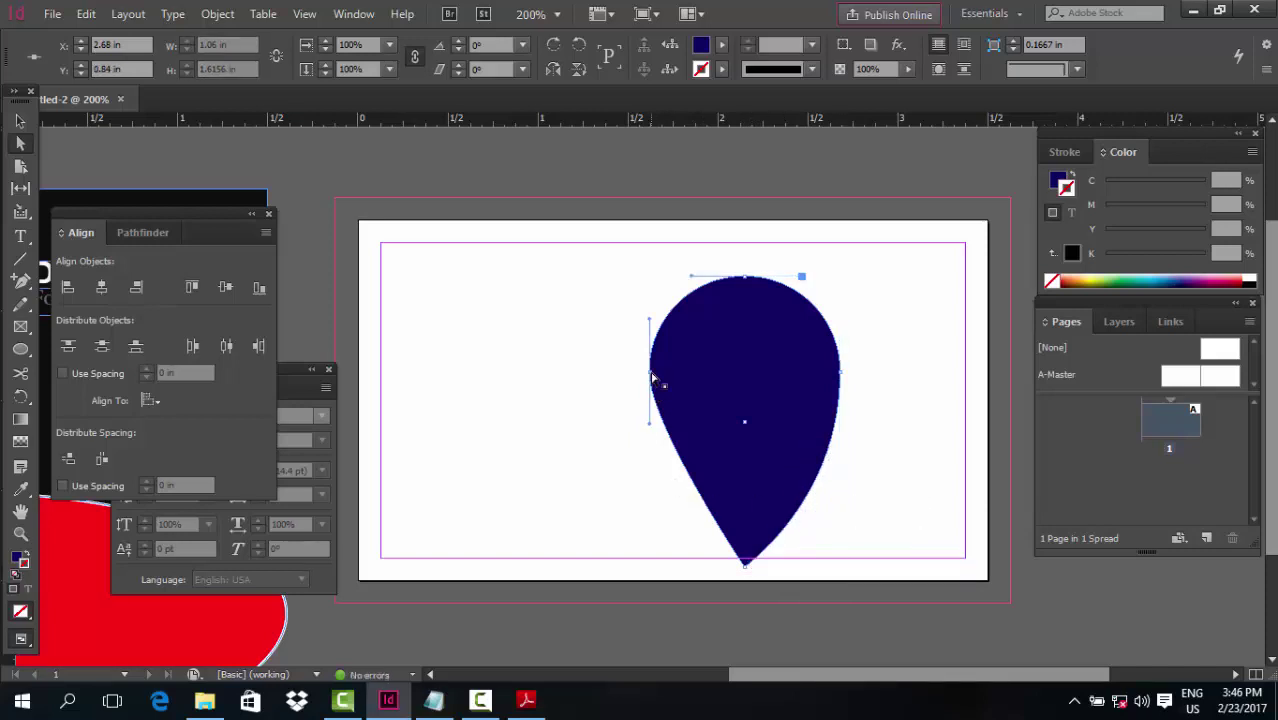
drag(650, 424, 651, 503)
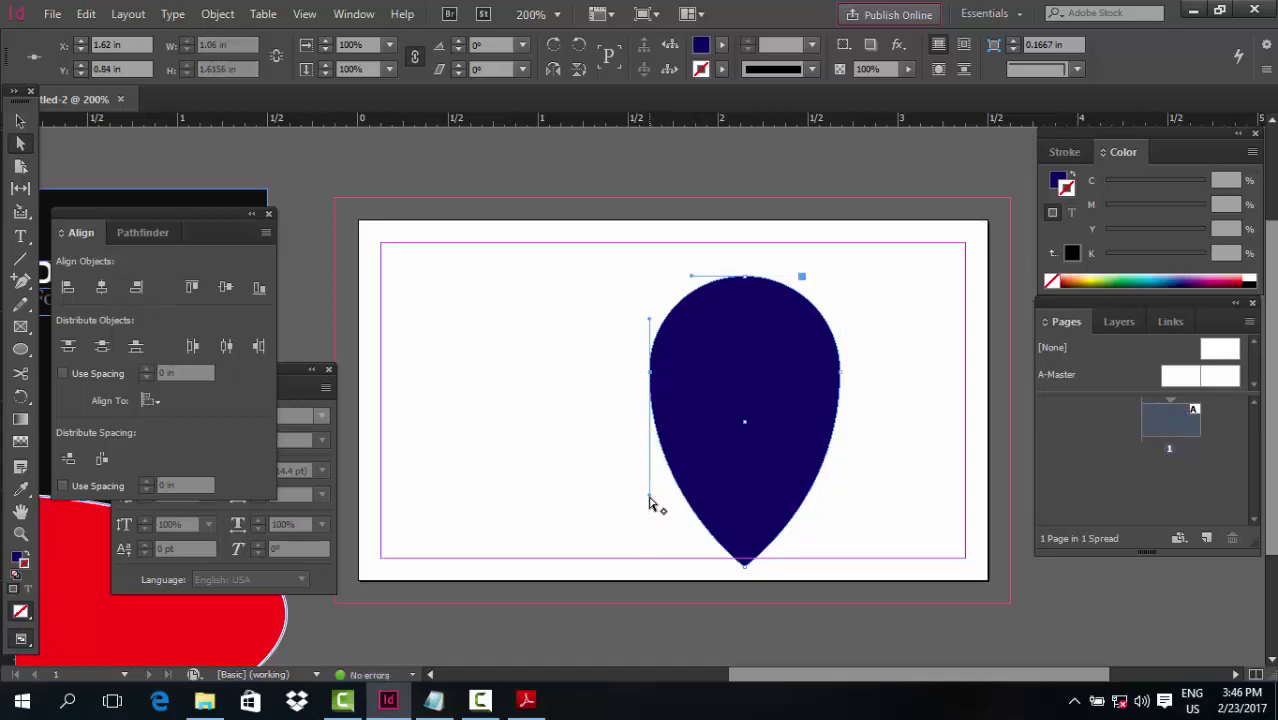
click(568, 430)
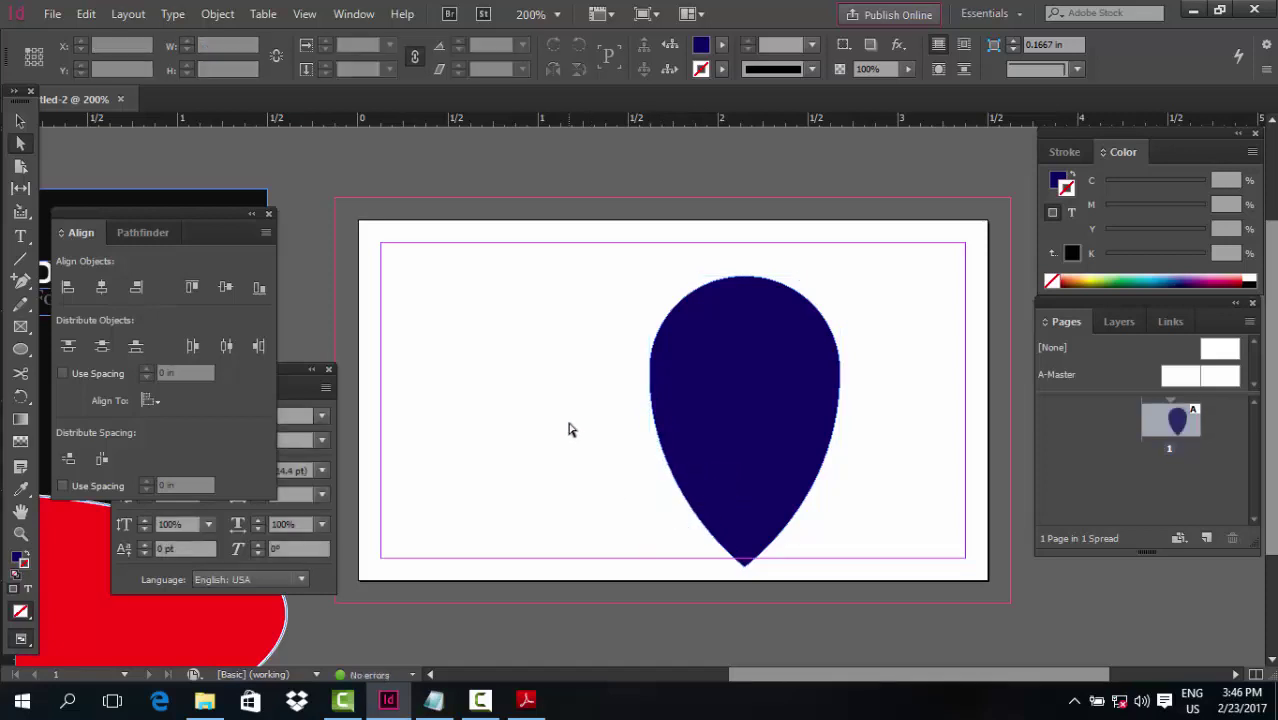
Add anchors on the teardrop's upper-left, upper-right and lower-left edges
click(787, 410)
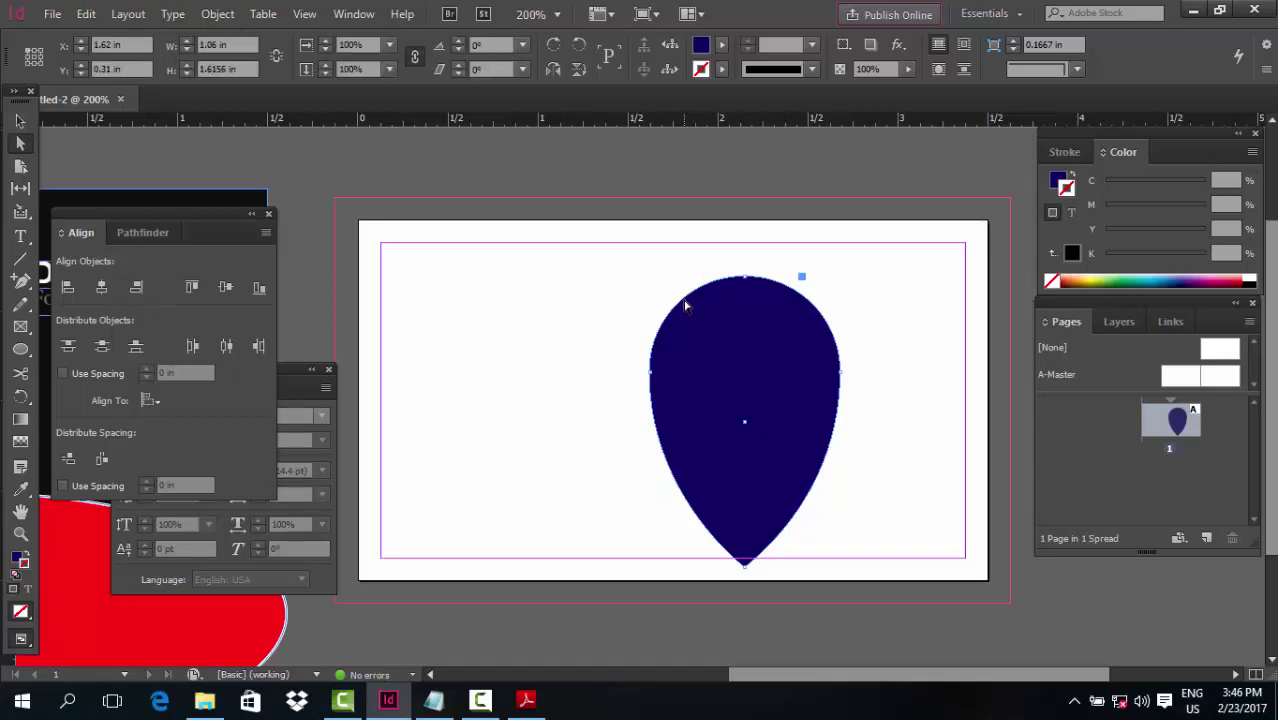
key(p)
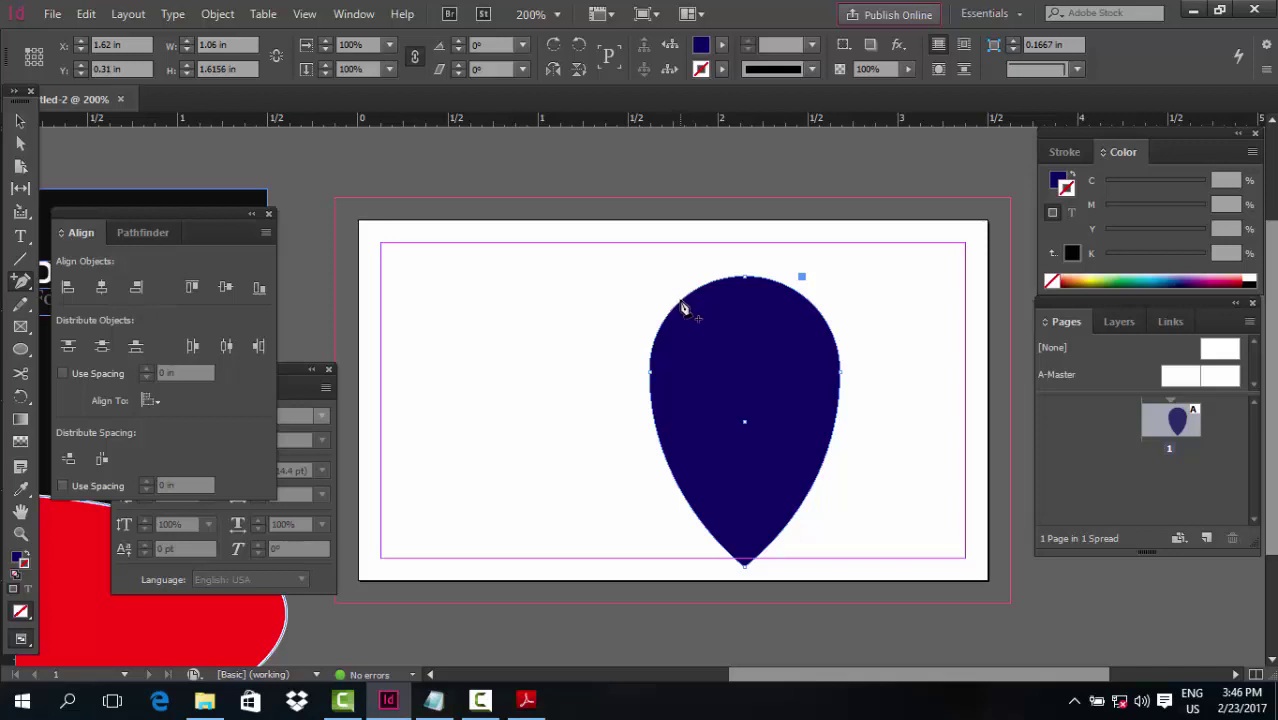
click(684, 302)
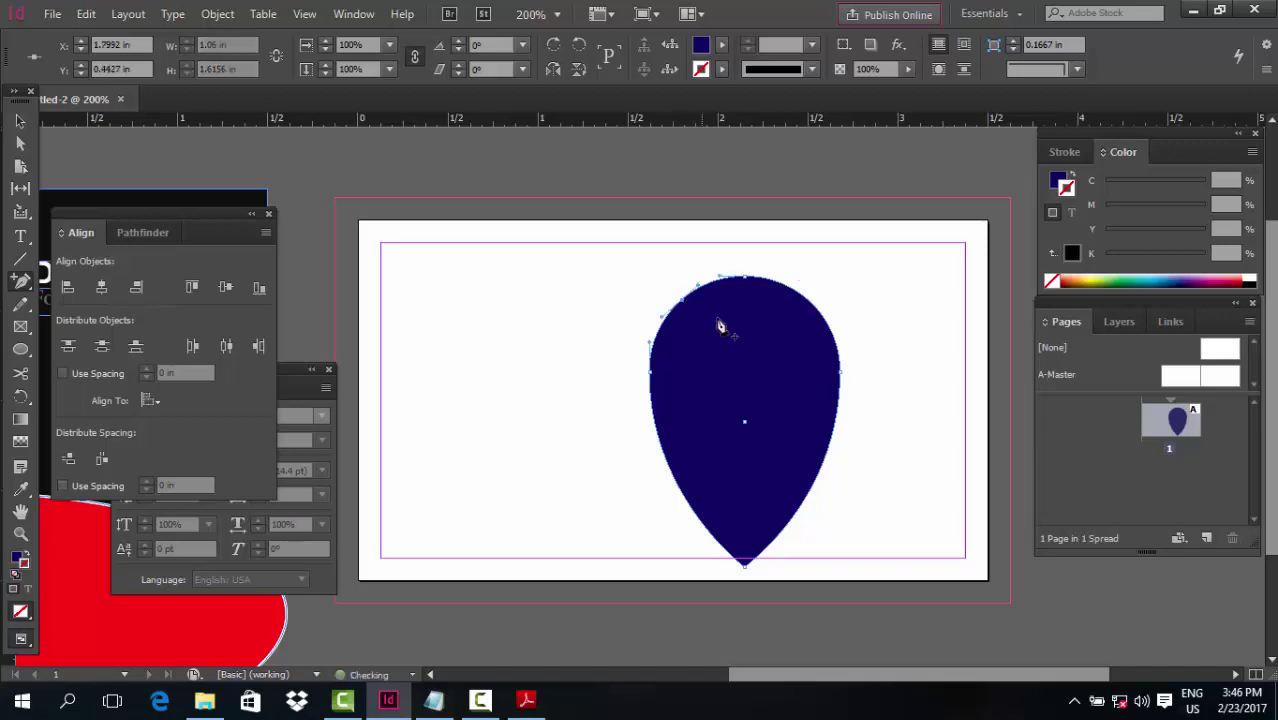
click(814, 307)
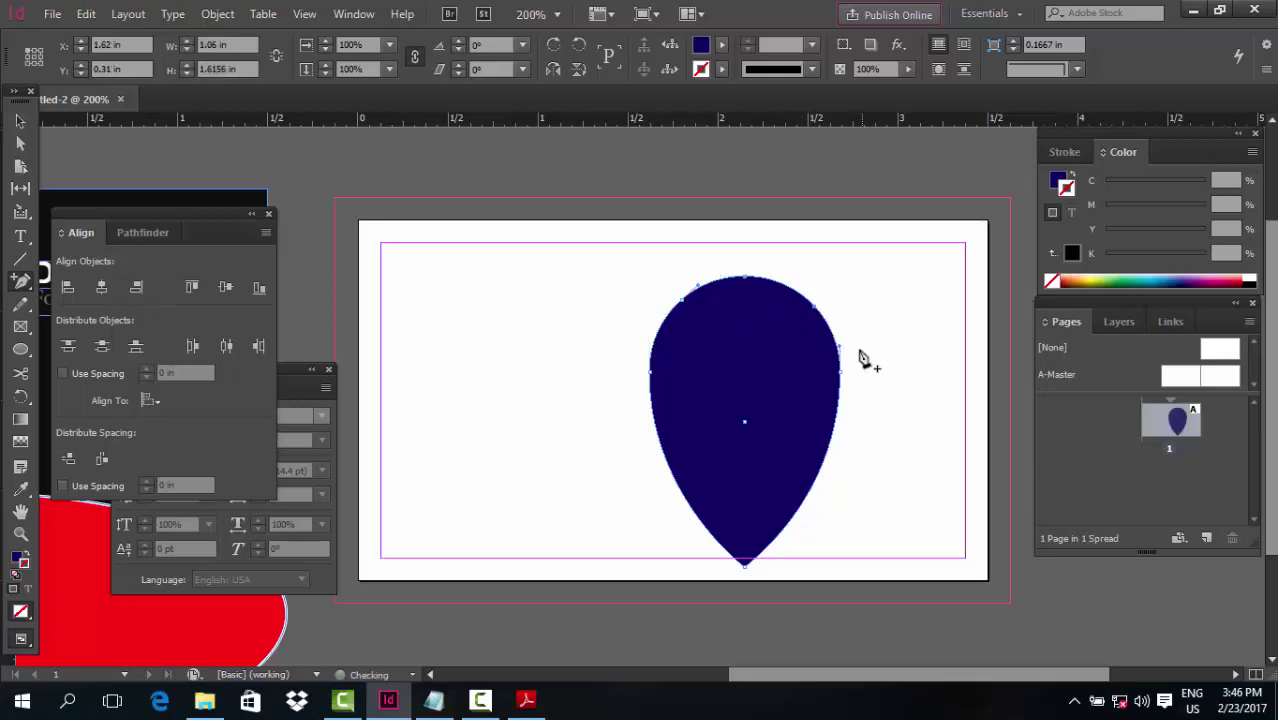
click(679, 488)
Remove the lower-left, bottom and lower-right anchors, leaving a half-dome
click(680, 490)
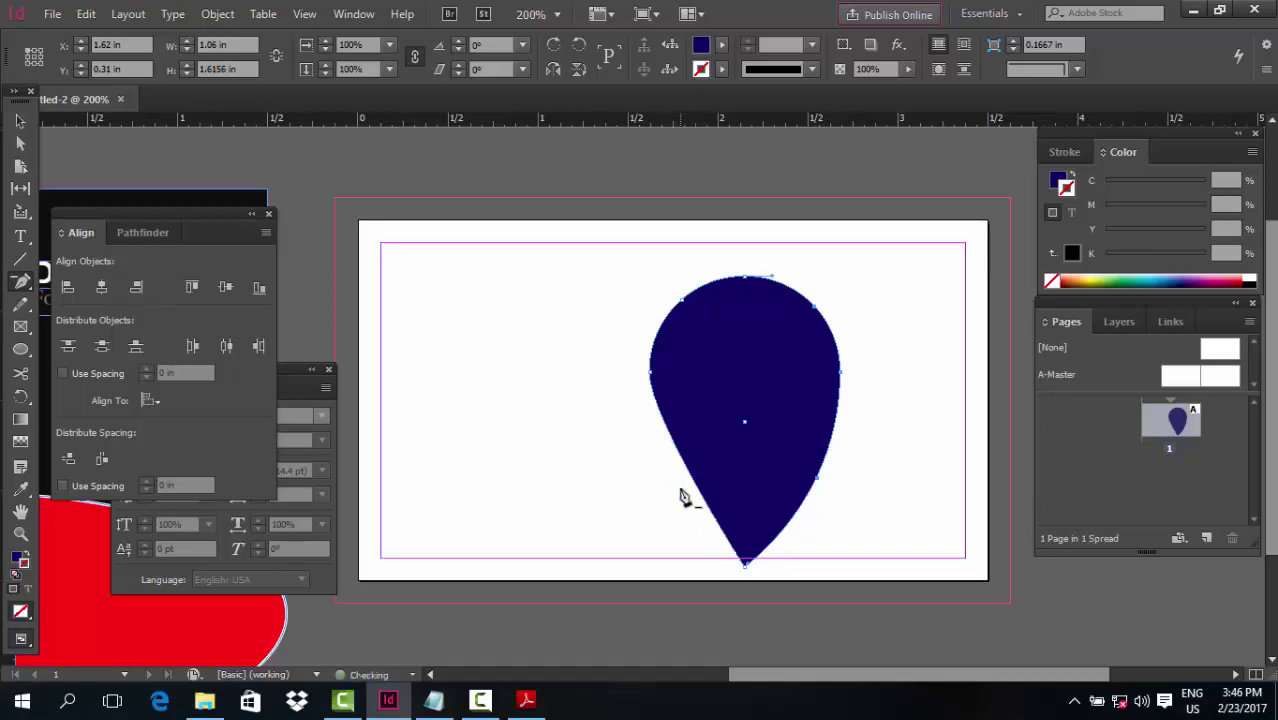
click(745, 568)
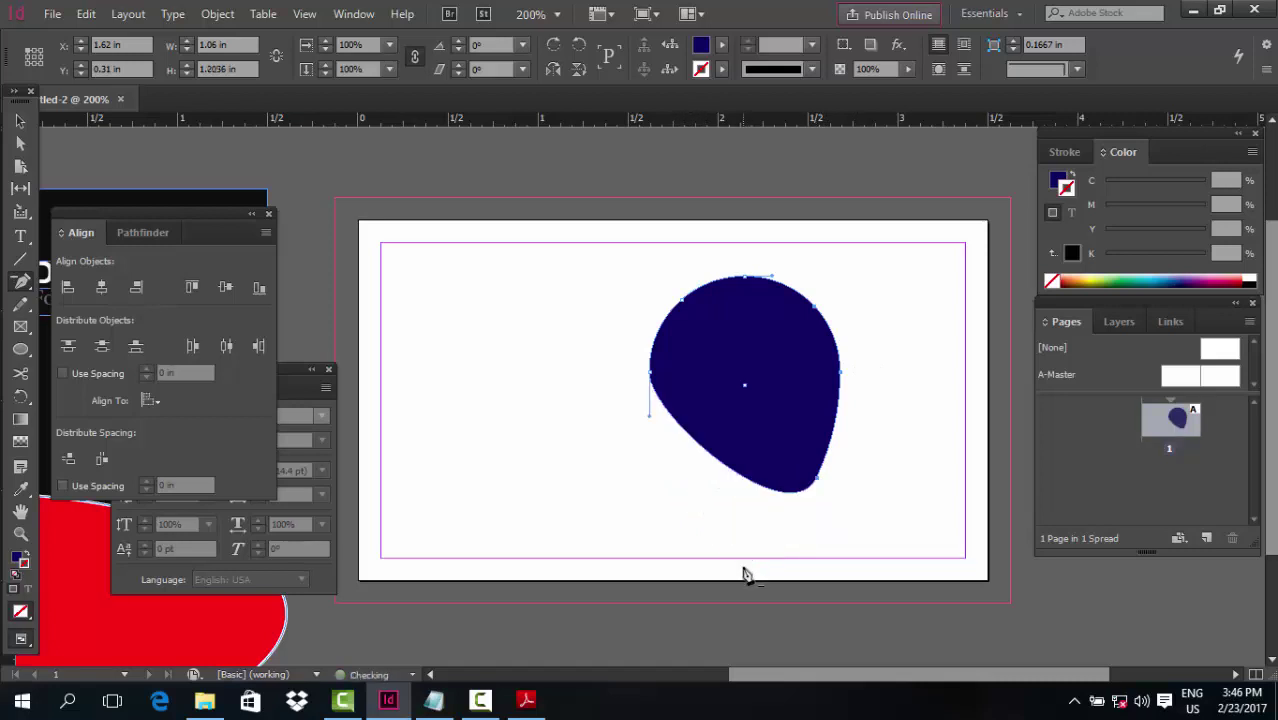
click(817, 486)
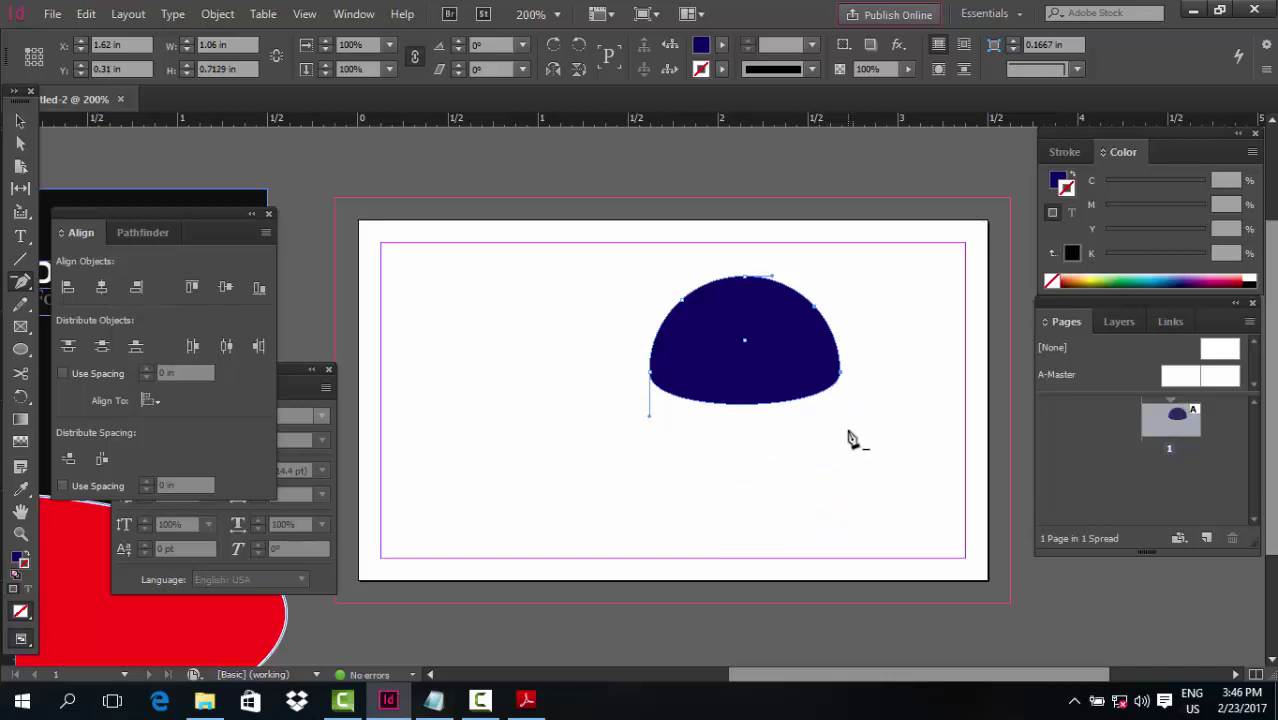
click(20, 121)
click(520, 288)
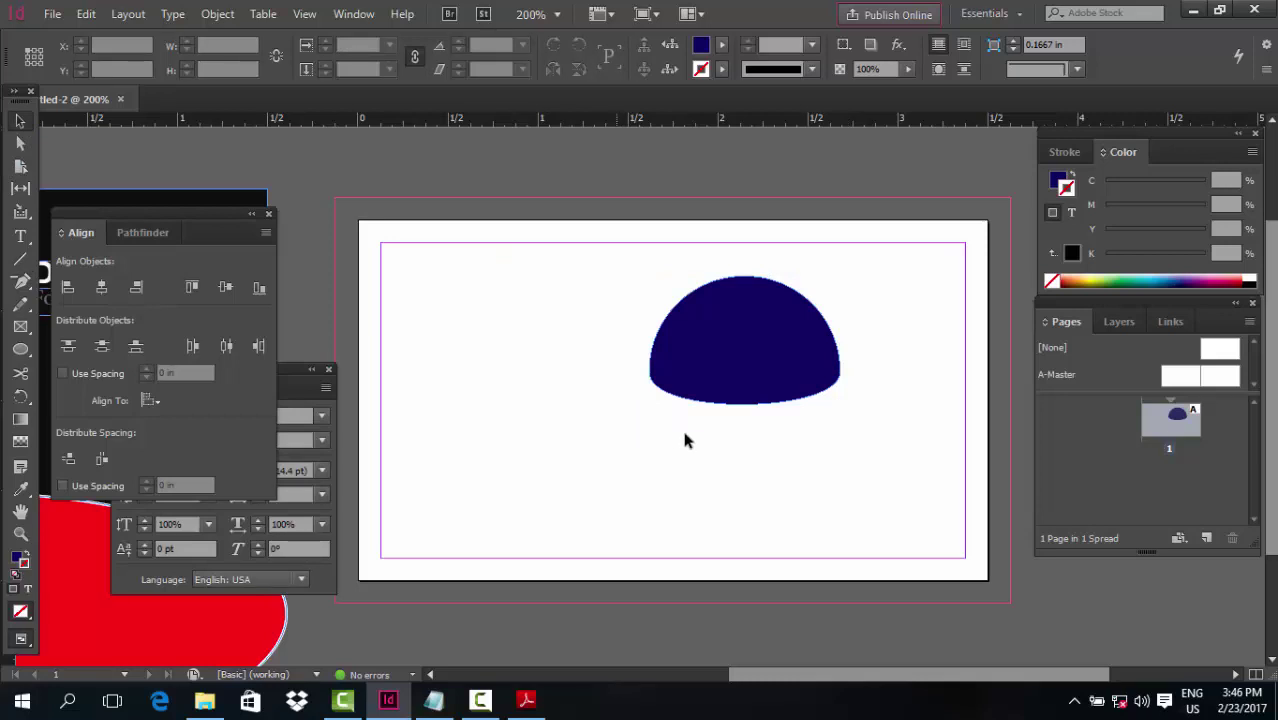
Delete the navy half-dome from the Untitled-2 page
scroll(701, 438, down, 3)
scroll(701, 438, up, 3)
drag(880, 458, 796, 442)
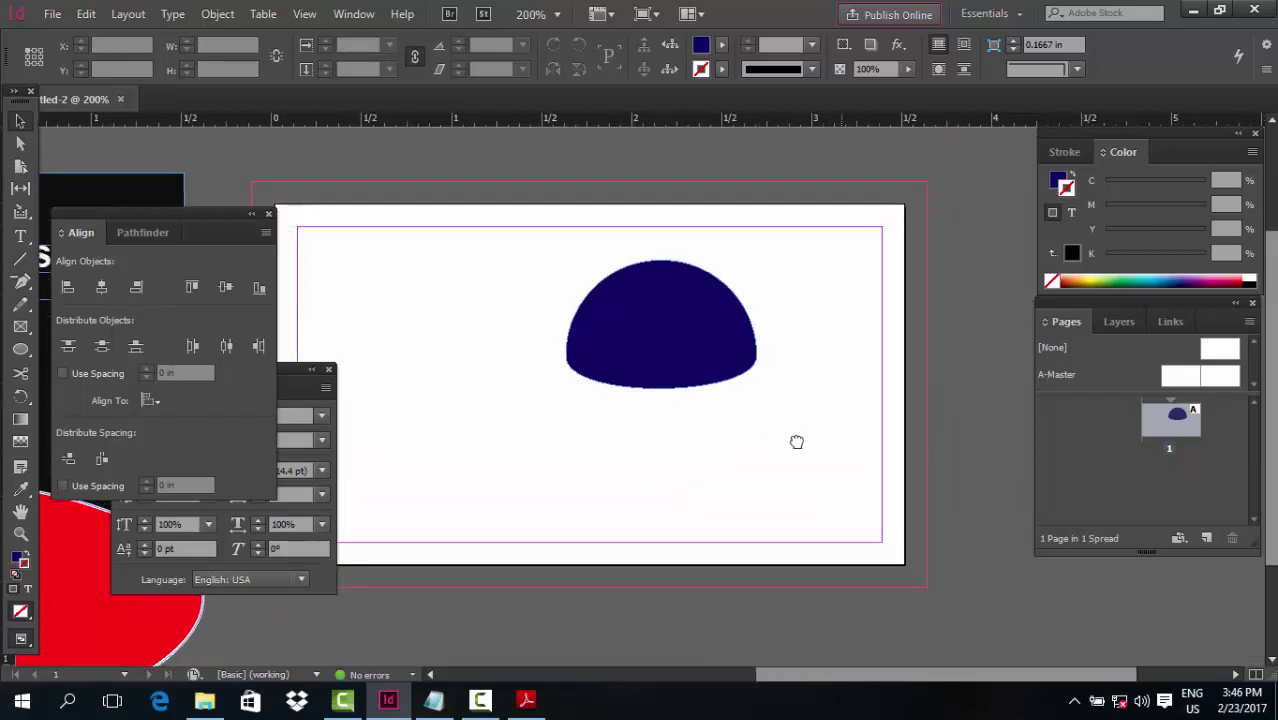
click(722, 300)
key(Delete)
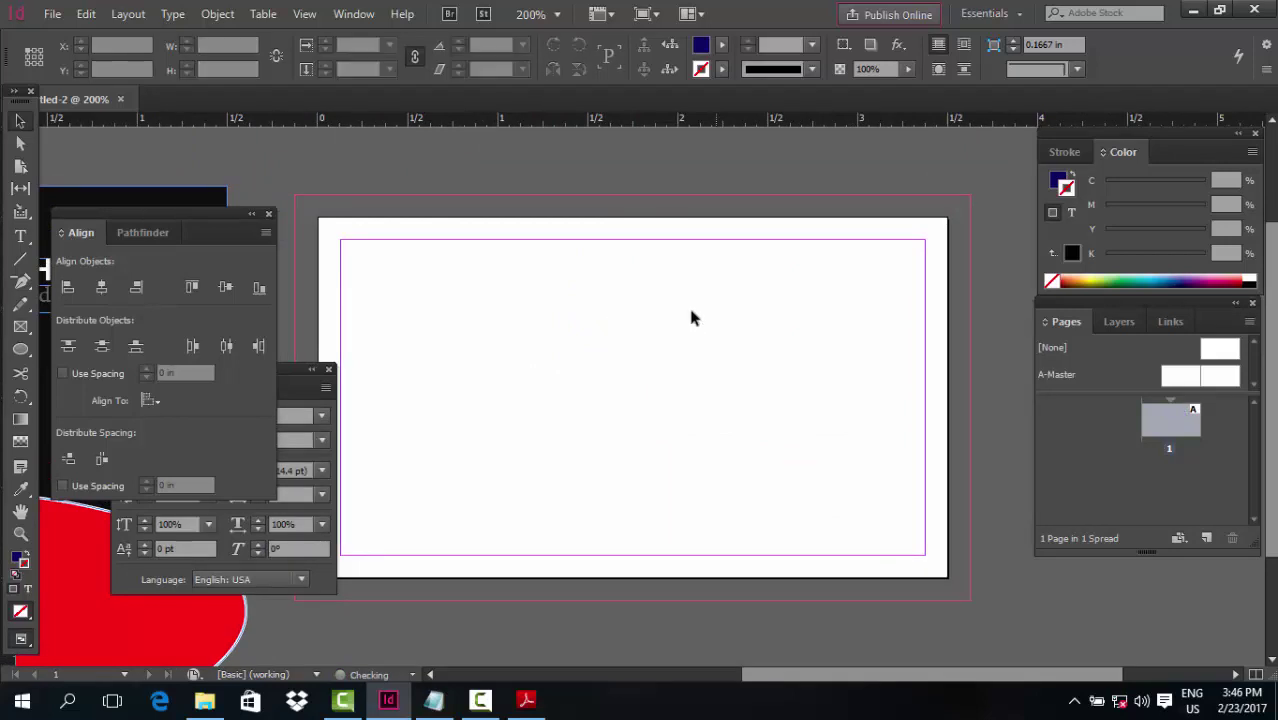
drag(540, 422, 568, 397)
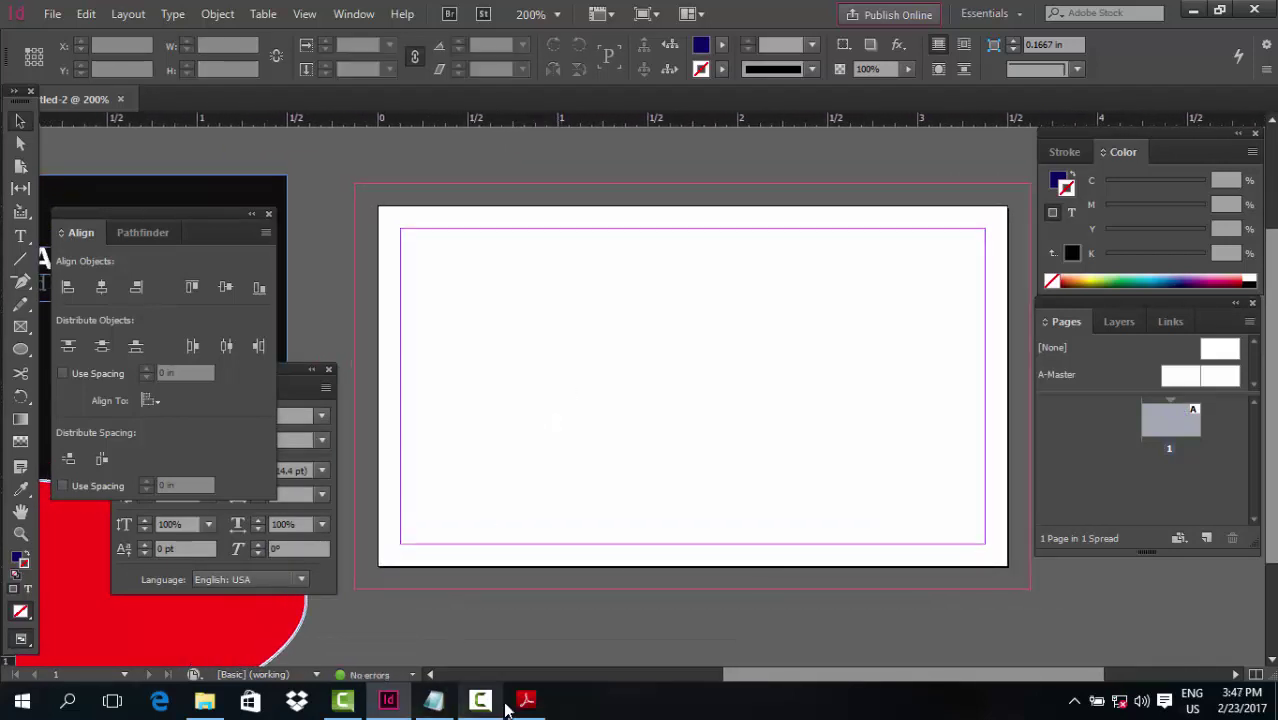